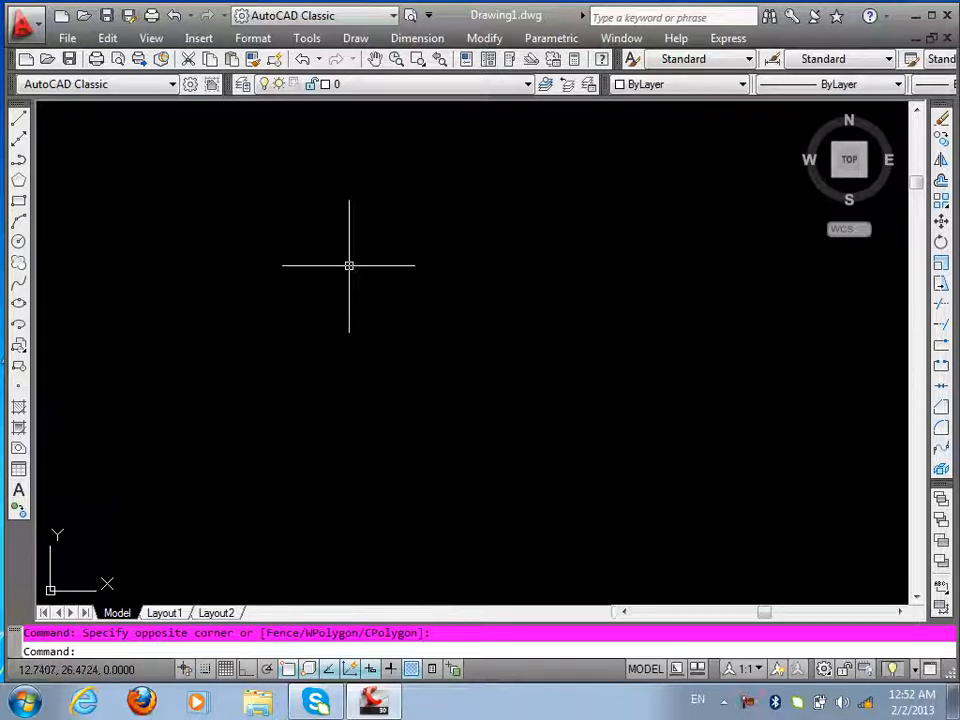
- Draw a circle centred on the origin (0,0) with a radius of 30
type("c")
key("Return")
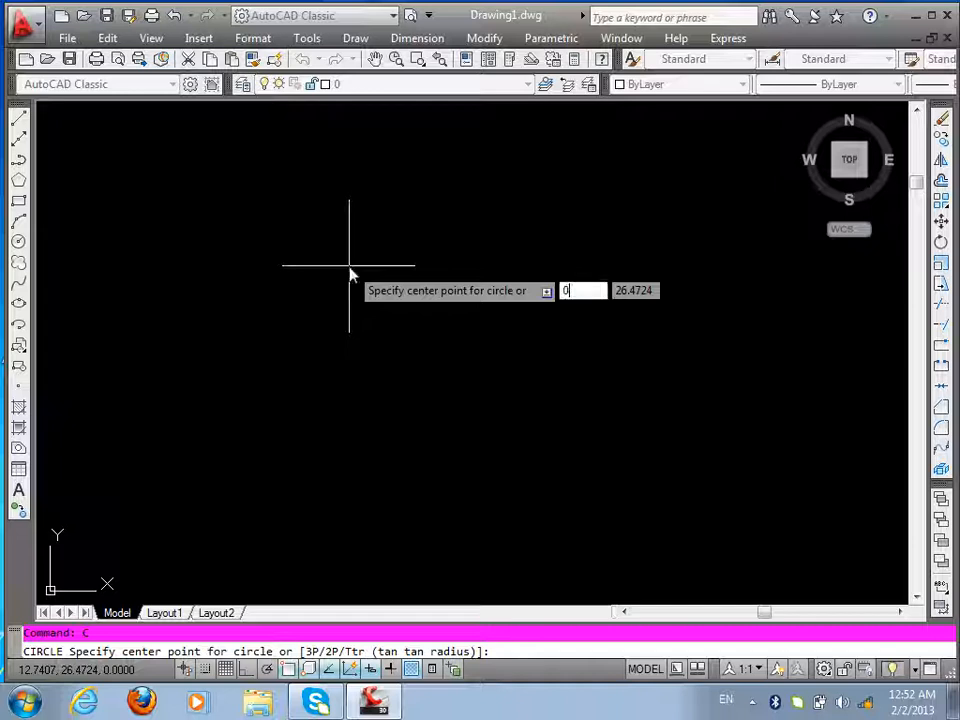
key("Tab")
type("0")
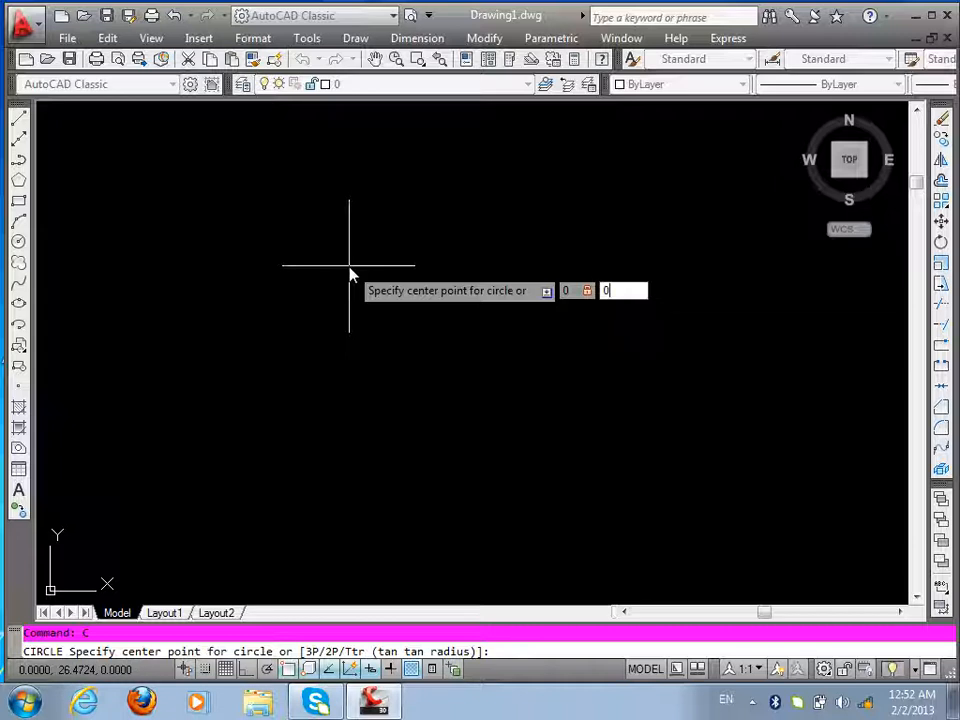
key("Return")
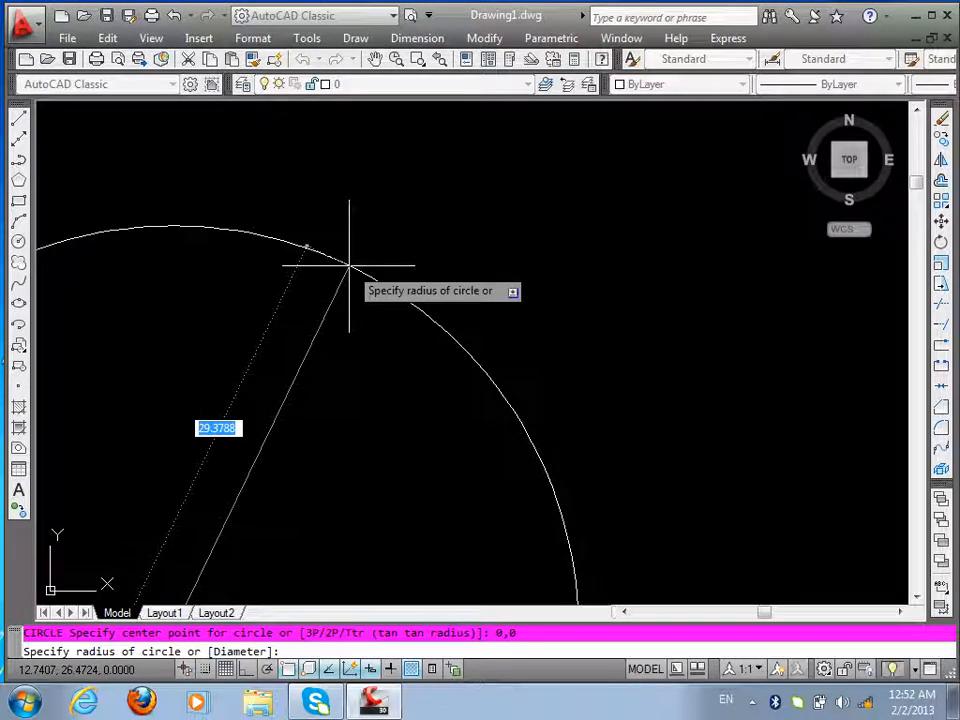
scroll(346, 263, "down", 3)
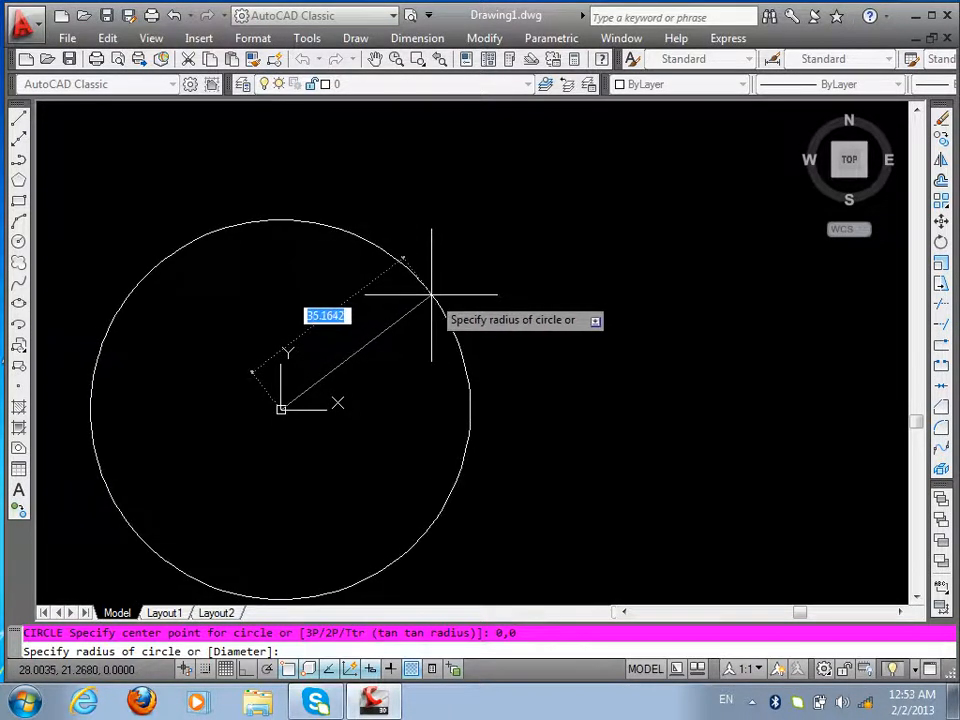
scroll(396, 254, "down", 2)
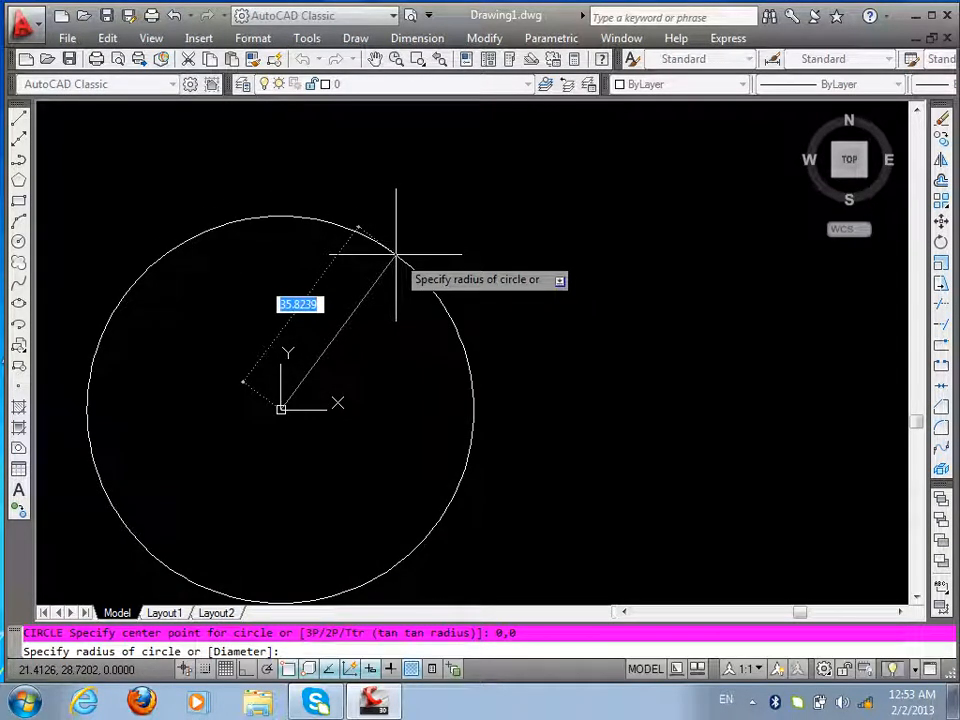
type("30")
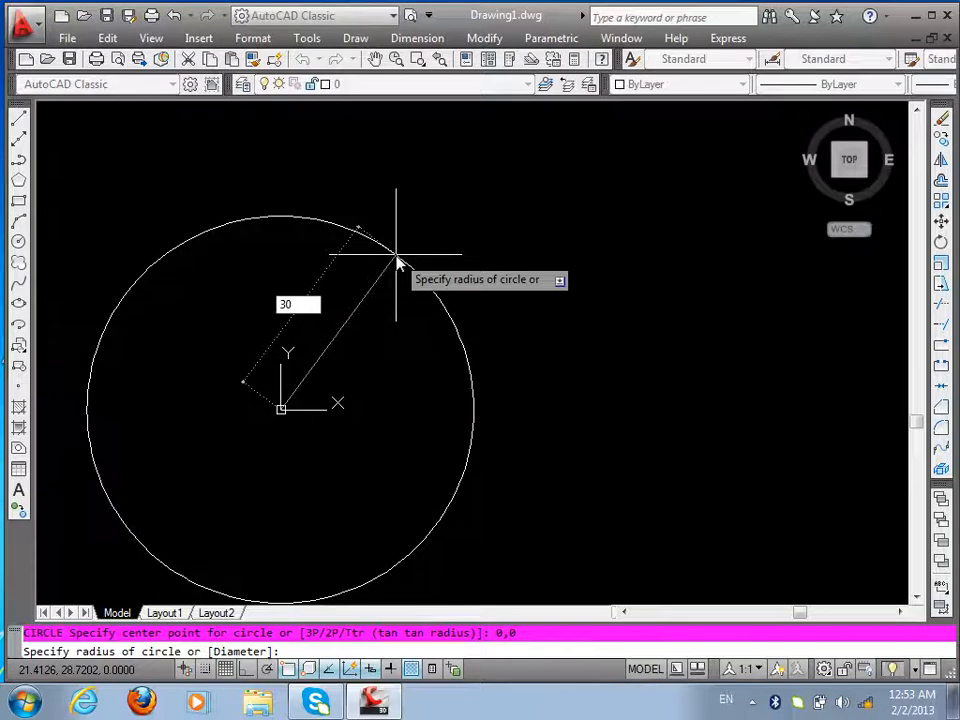
key("Return")
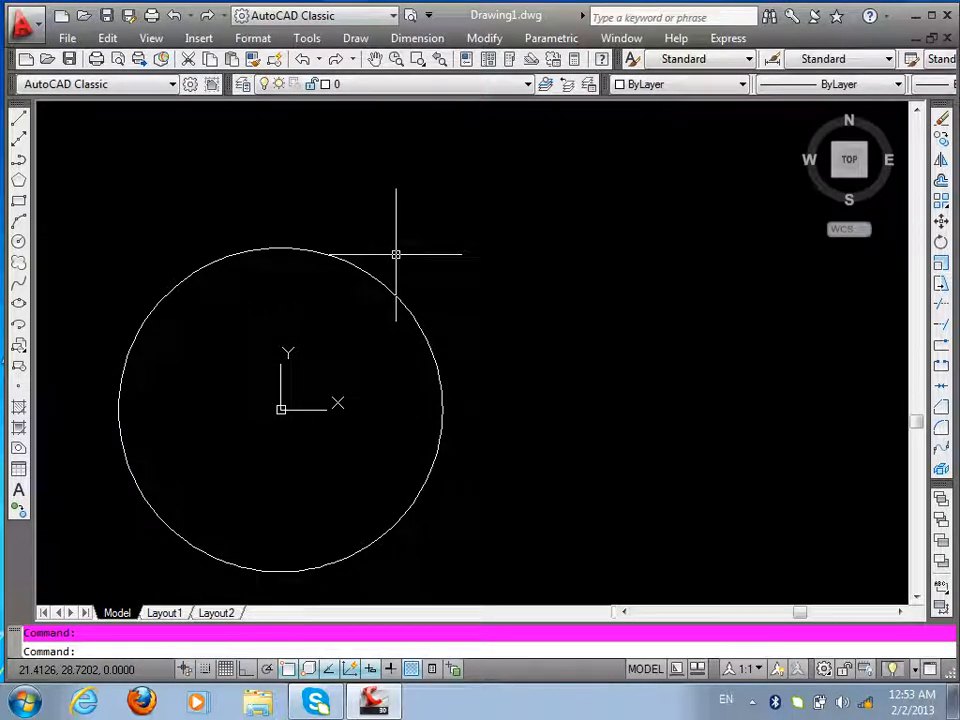
type("c")
key("Return")
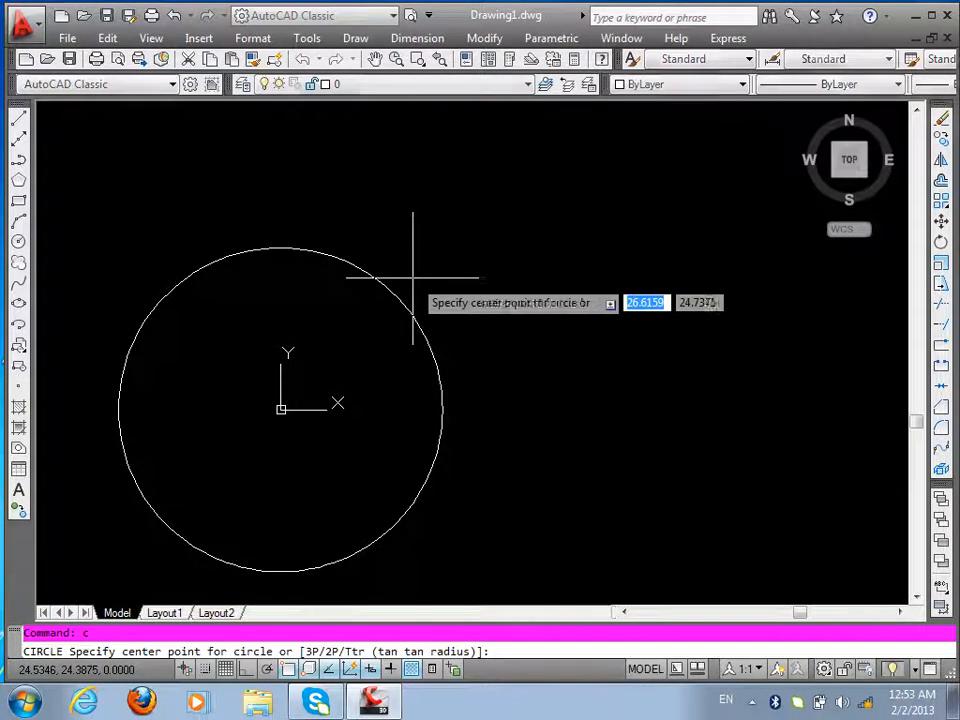
left_click(480, 312)
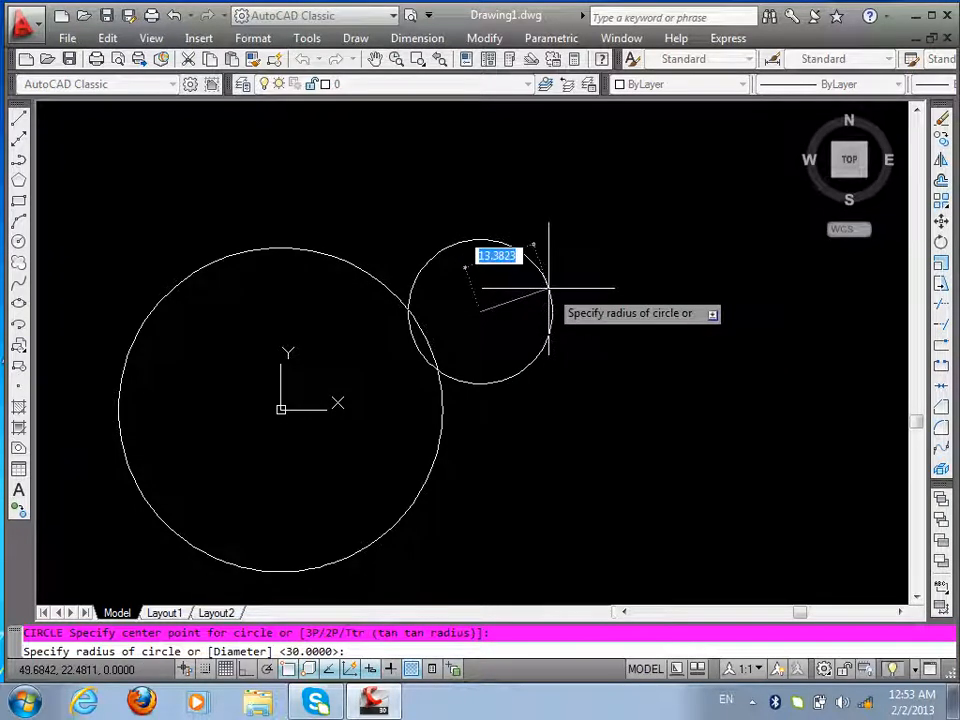
key("Escape")
- Draw a second circle centred at coordinates 10,20 with a radius of 20
type("c")
key("Return")
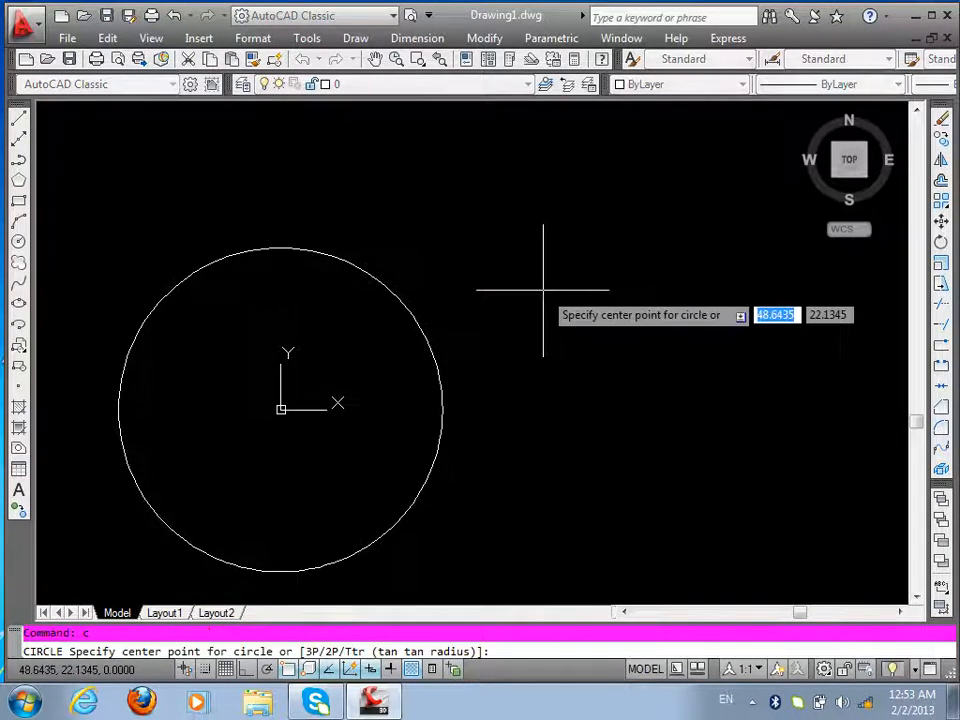
type("10")
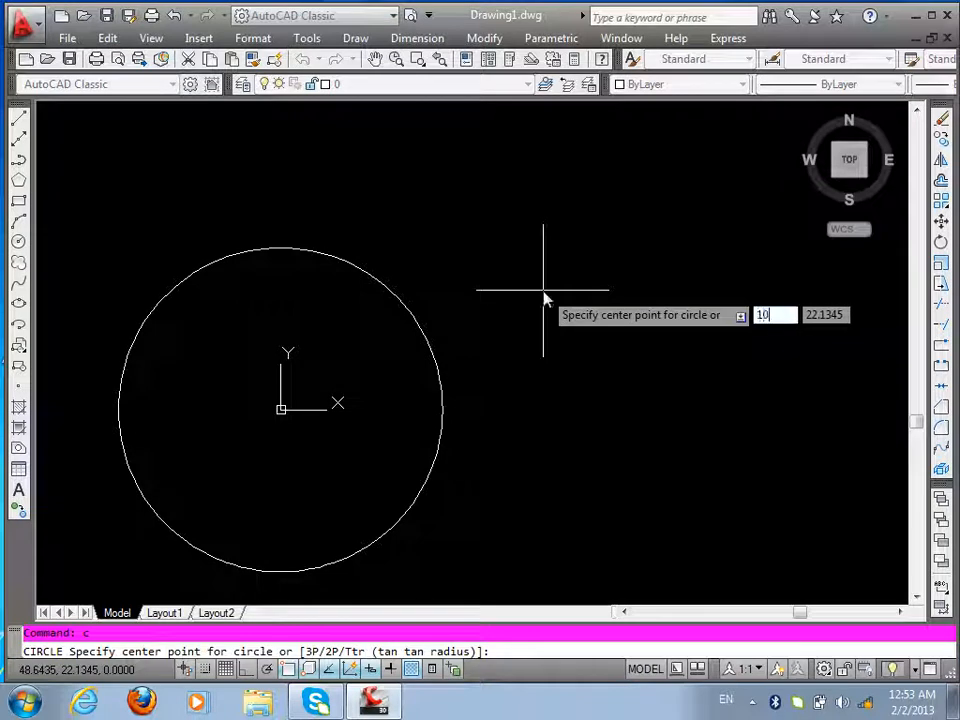
key("Tab")
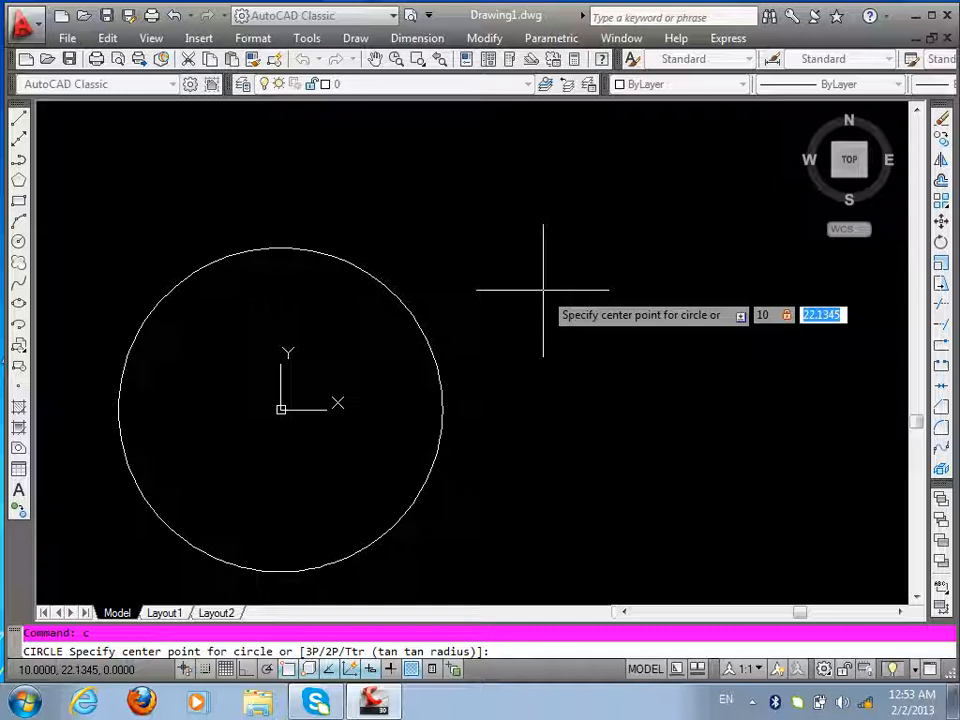
type("2")
key("Return")
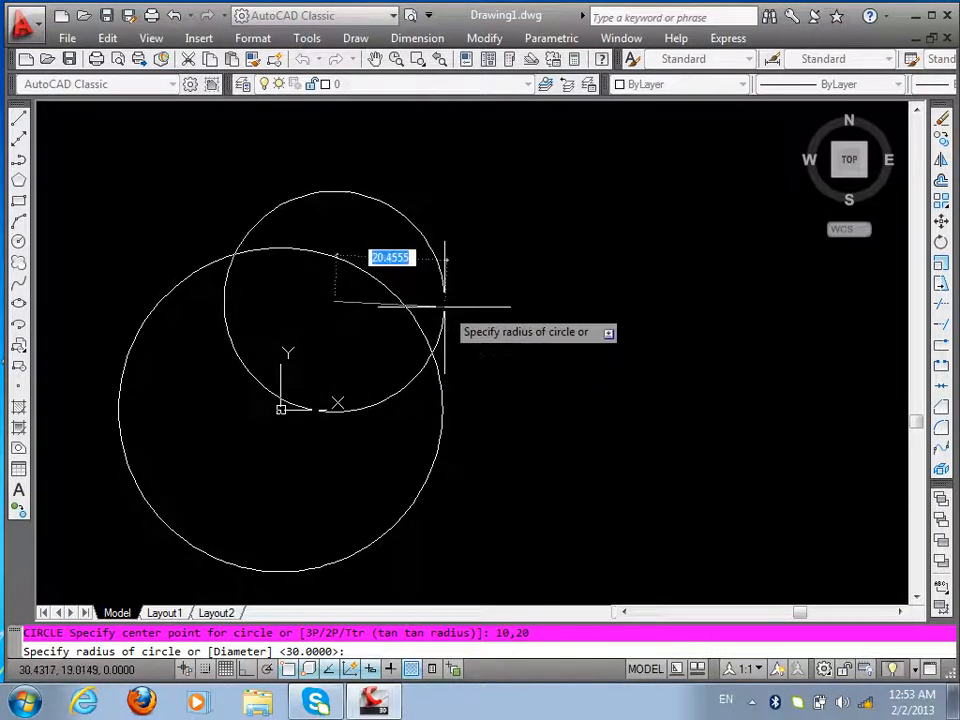
type("20")
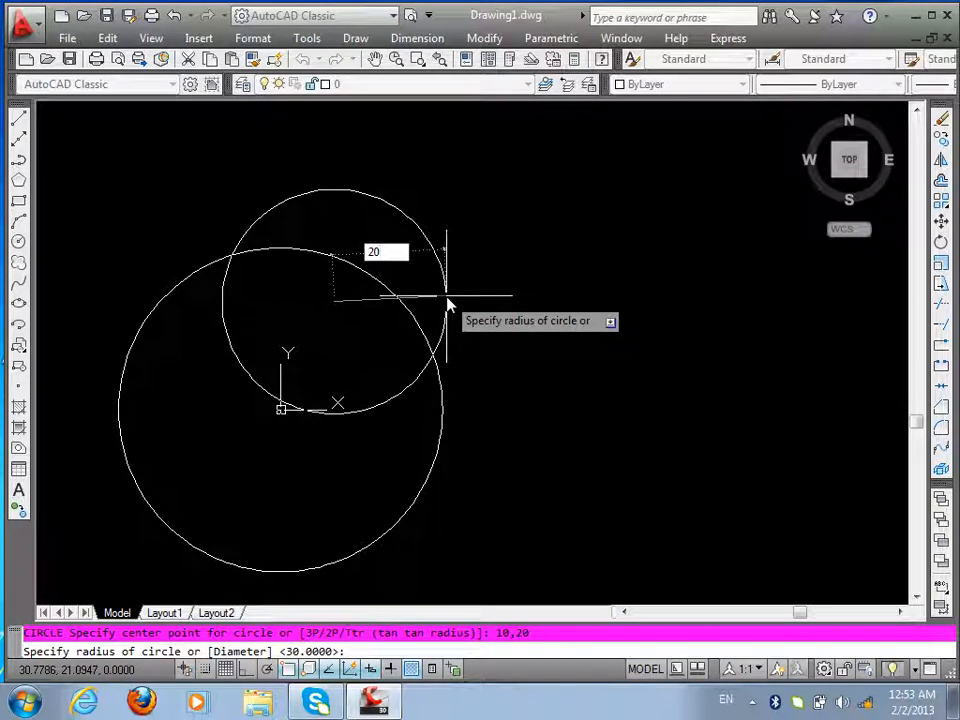
key("Return")
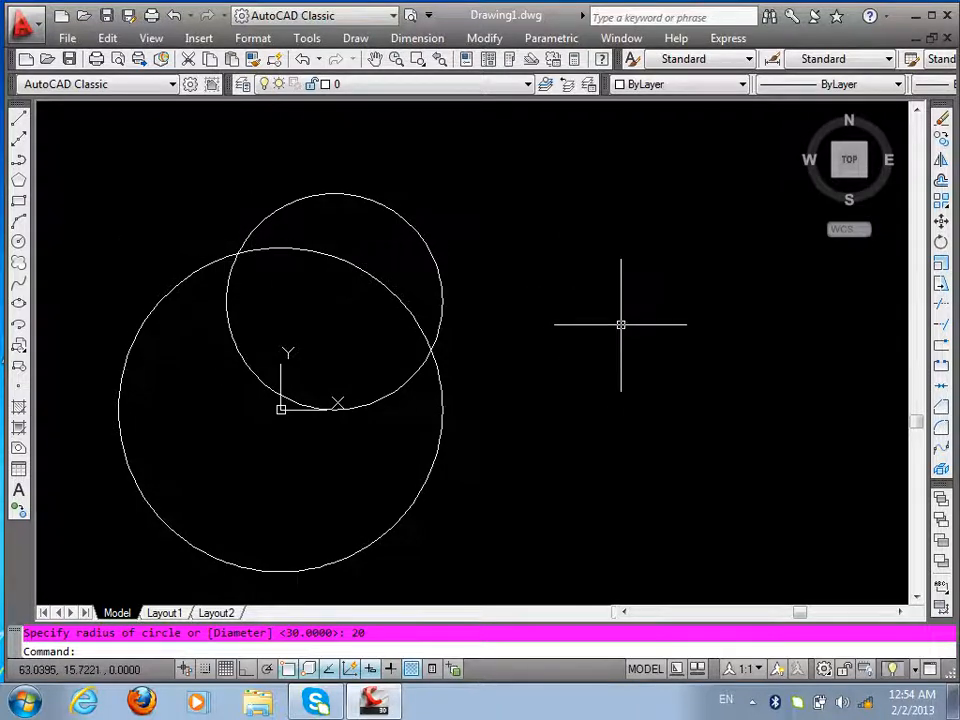
- Draw a circle of radius 50 with its centre picked freely just east of the origin-centred circle
type("c")
key("Return")
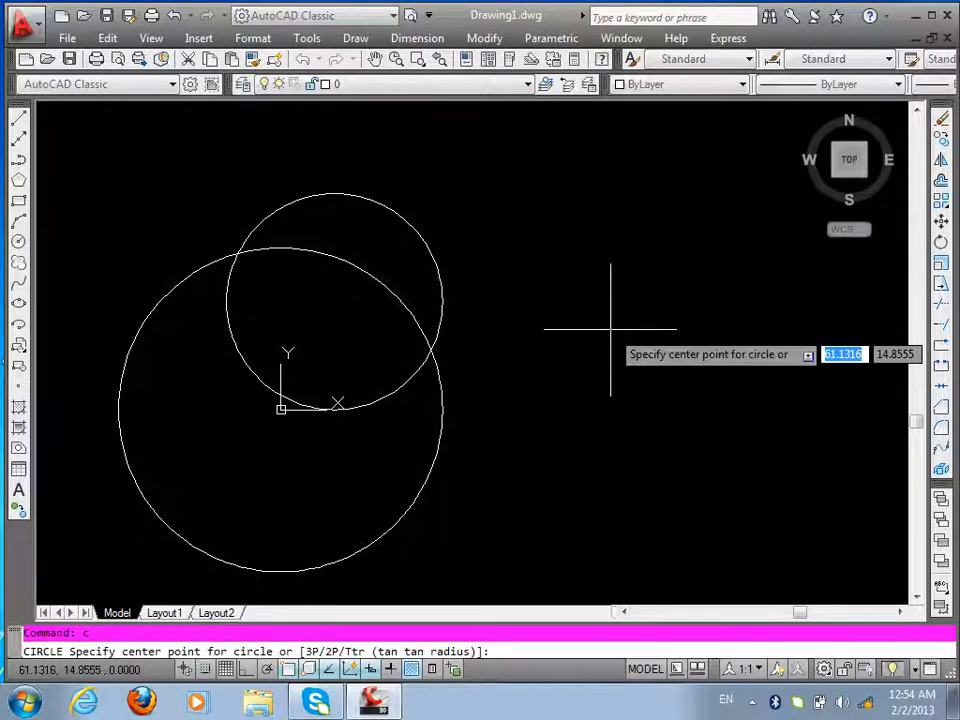
left_click(471, 394)
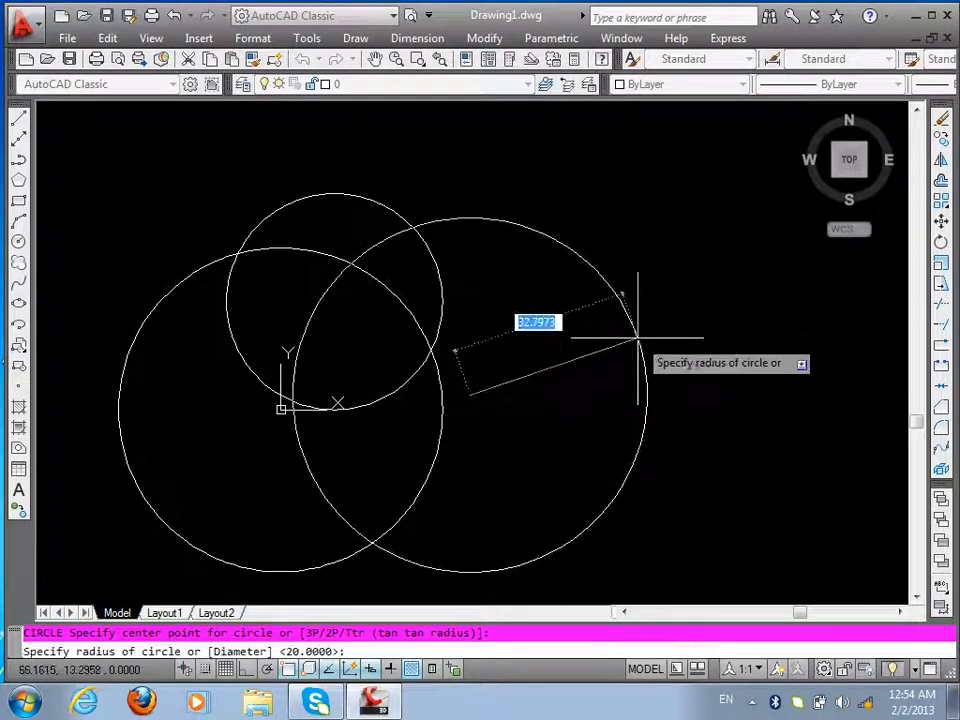
type("5")
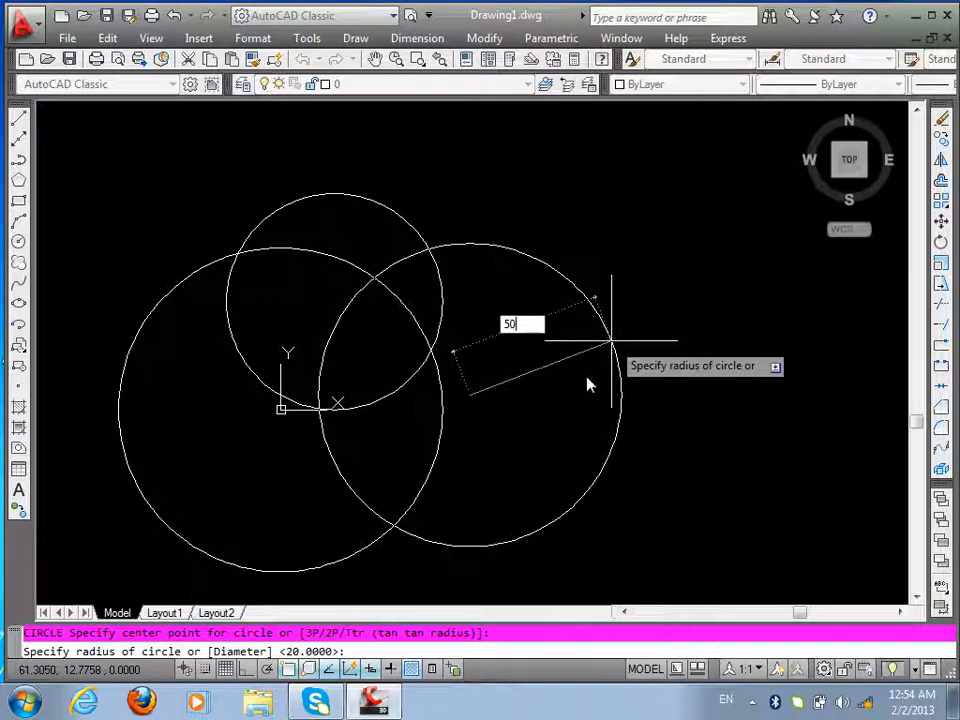
type("0")
key("Return")
scroll(358, 435, "down", 2)
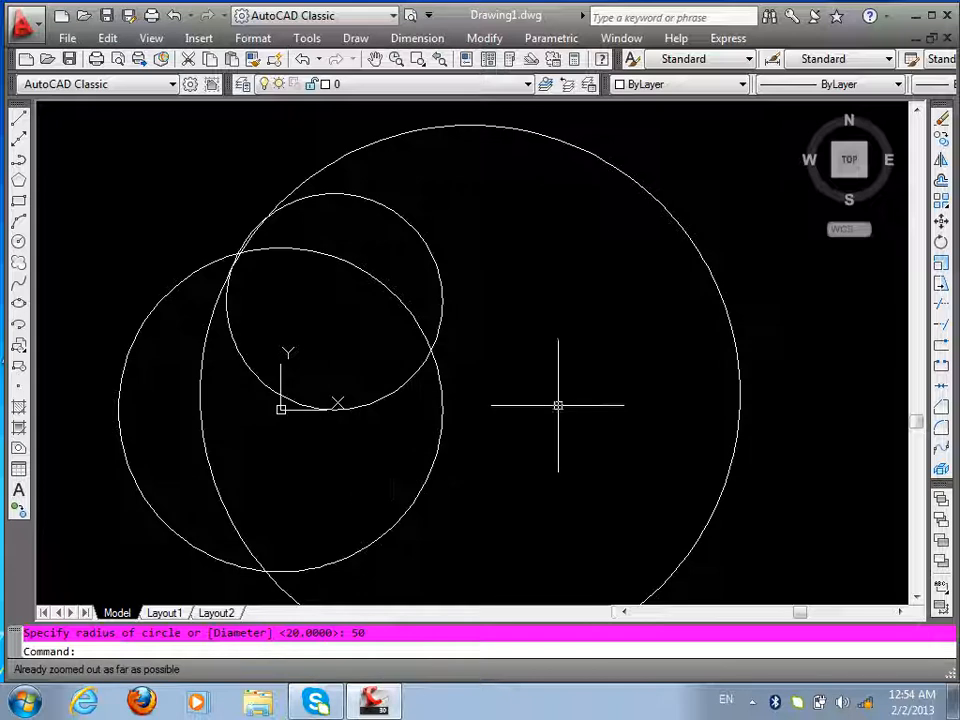
- Delete the circle of radius 50
left_click(726, 274)
left_click(636, 344)
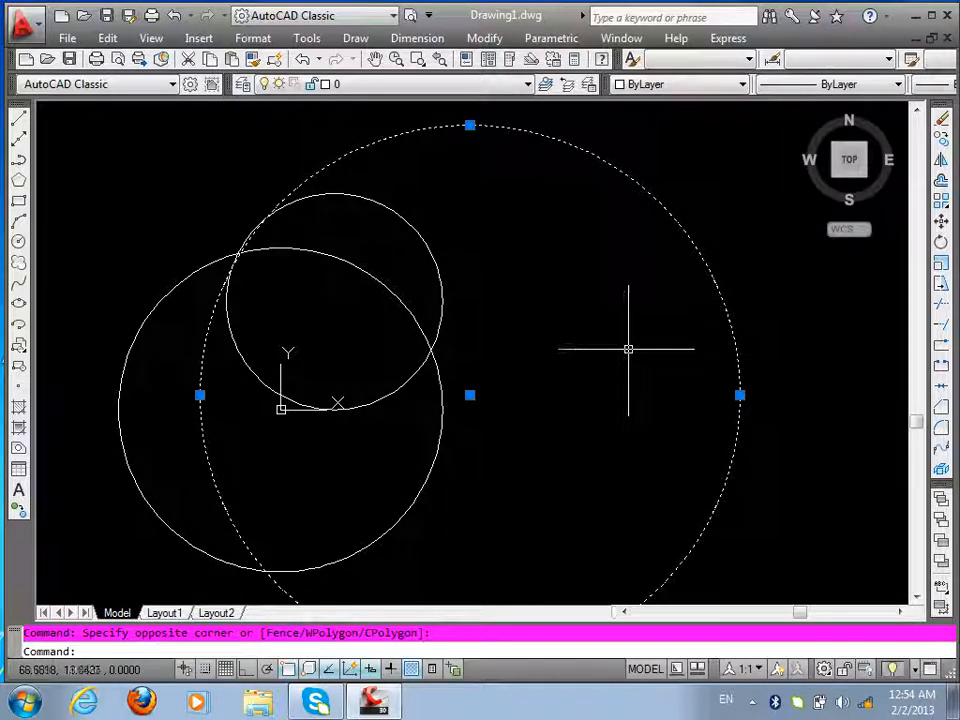
key("Delete")
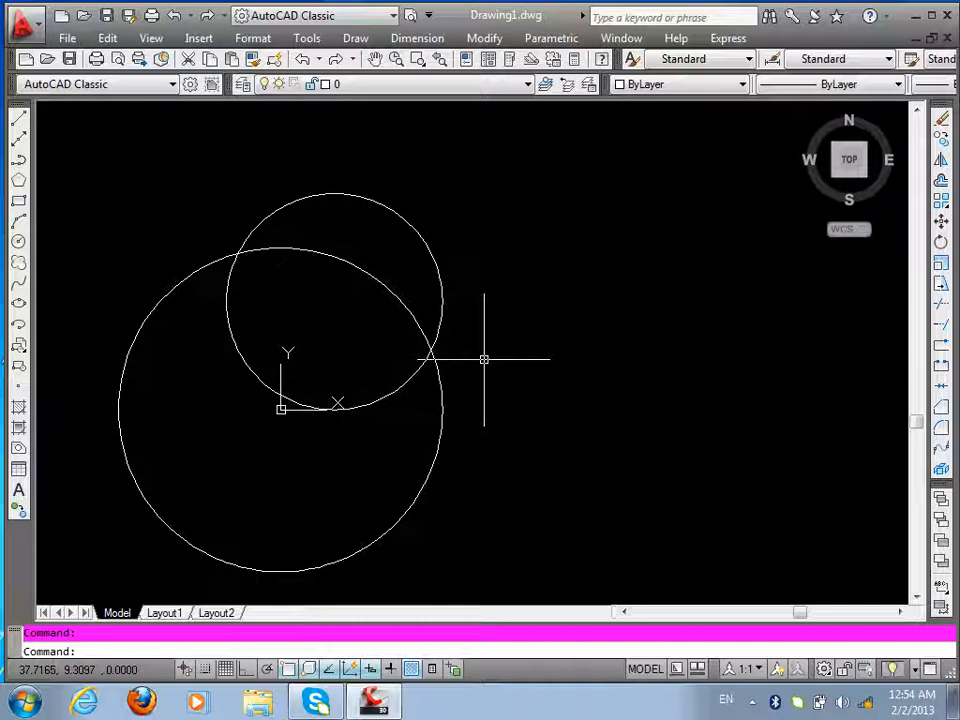
- Draw a wide rectangle about 17 units high in the empty area east of the two circles
left_click(18, 201)
left_click(499, 285)
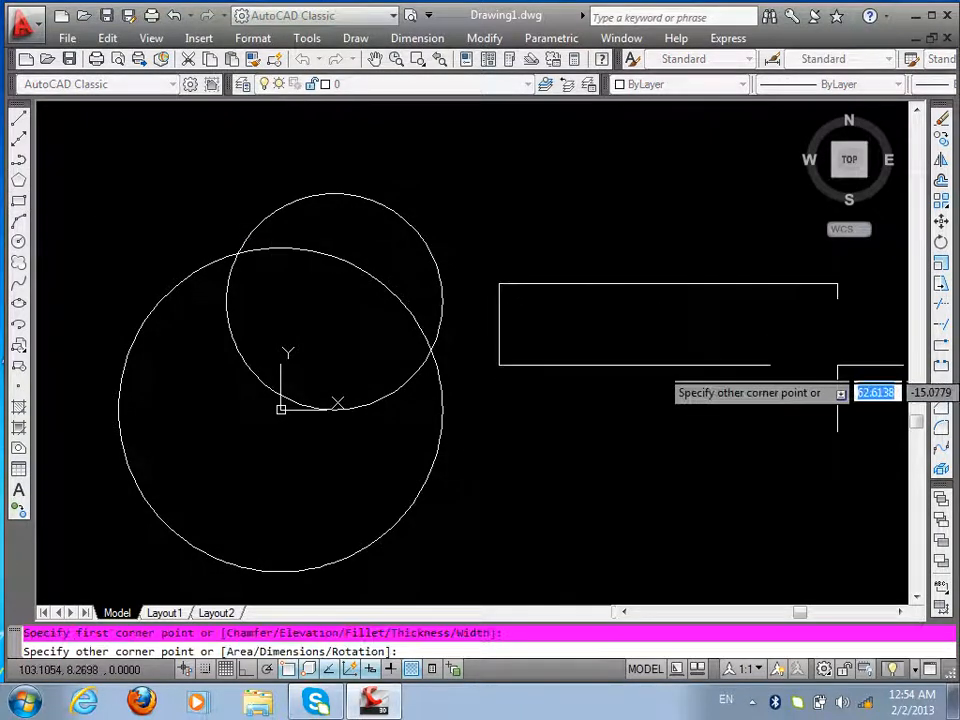
left_click(829, 377)
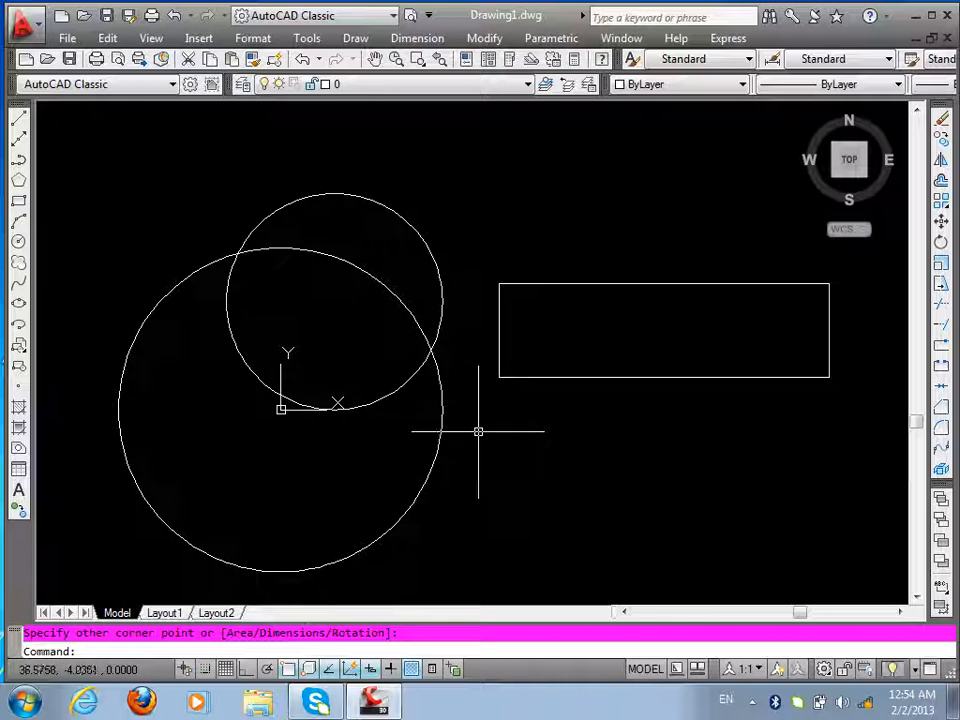
- Draw a three-point (3P) circle through the rectangle's two west corners and its northeast corner
type("c")
key("Return")
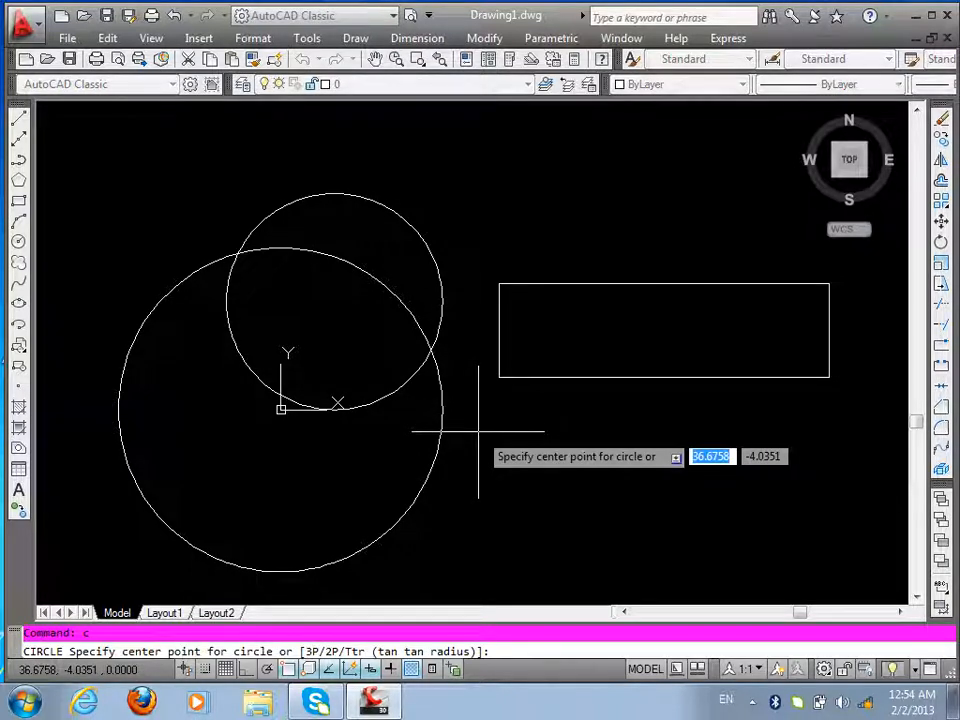
type("3p")
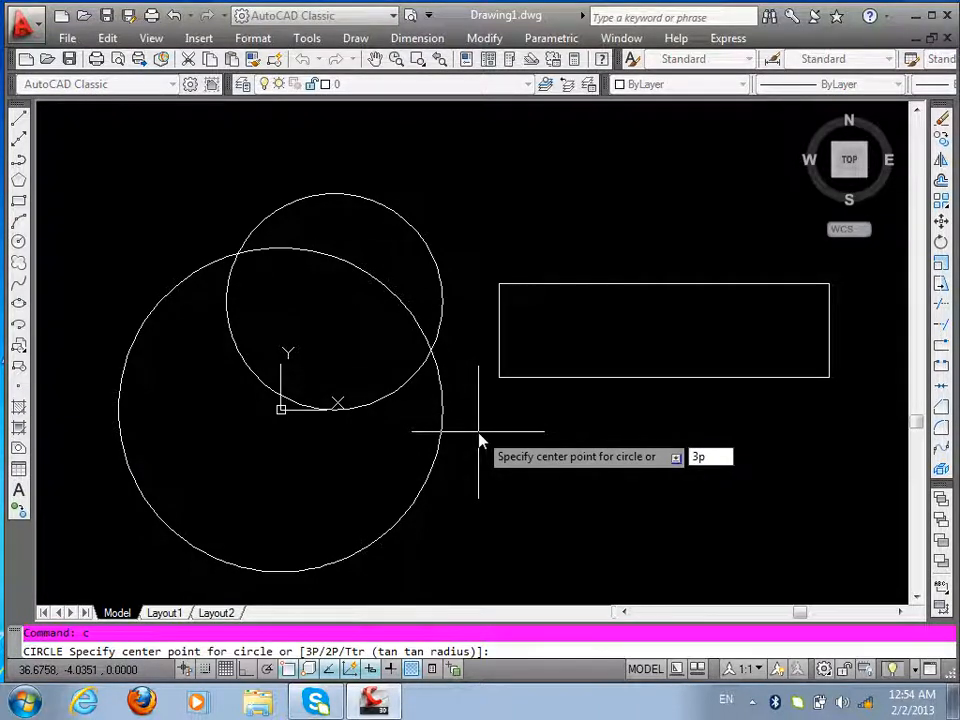
key("Return")
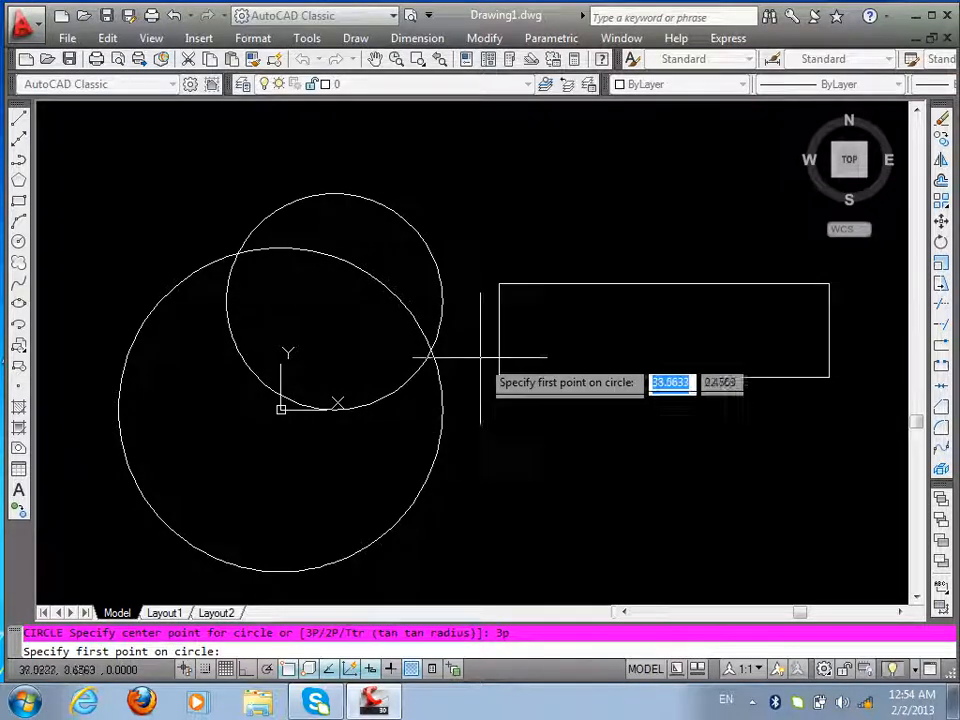
left_click(499, 284)
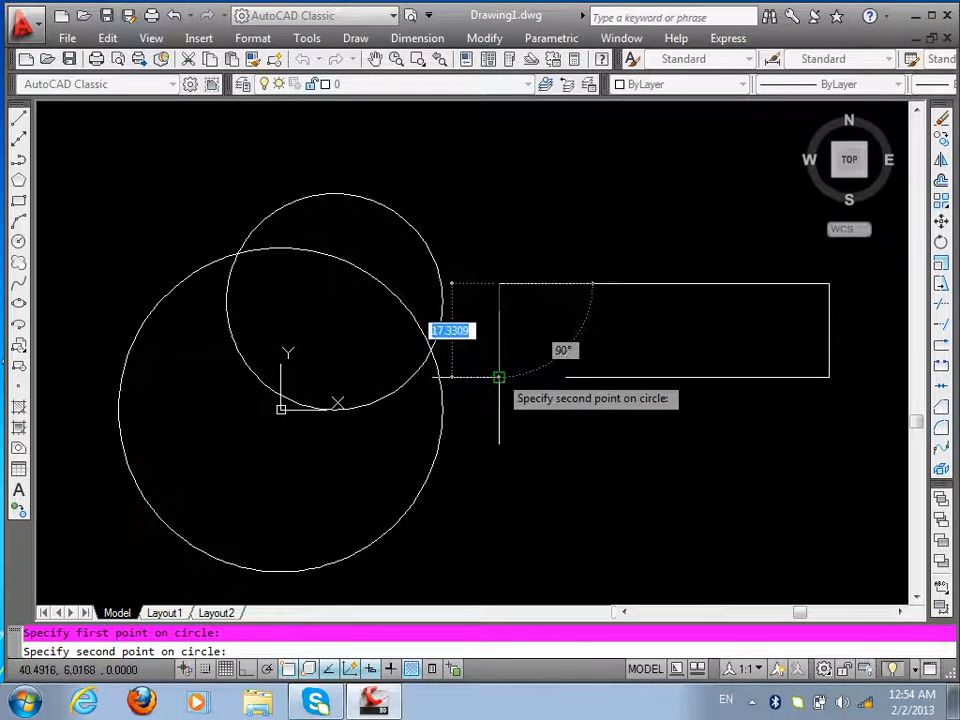
left_click(499, 377)
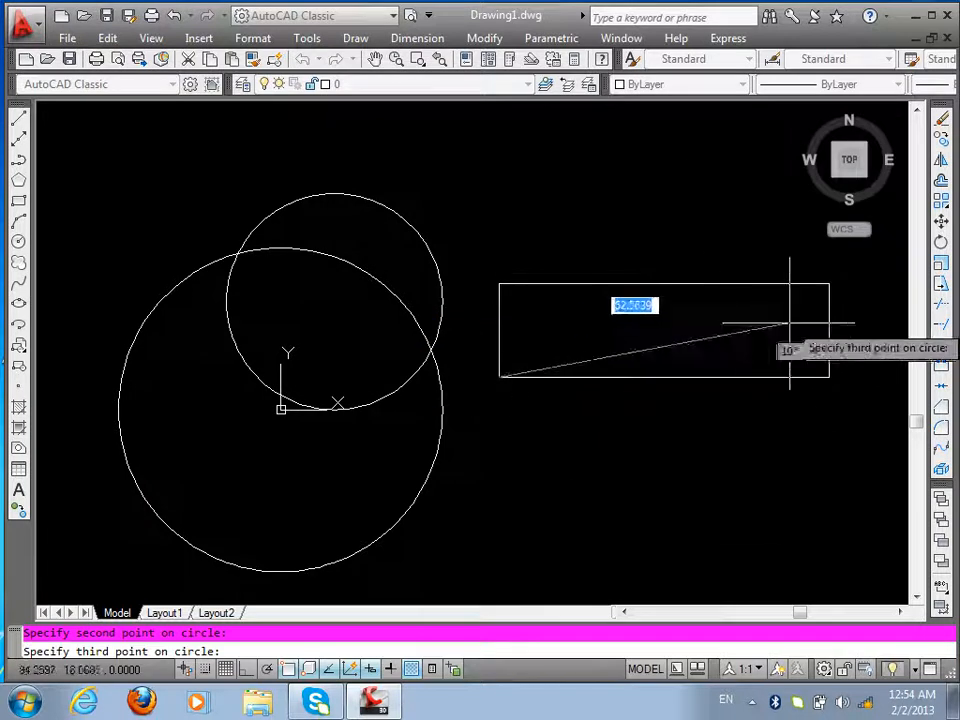
left_click(829, 284)
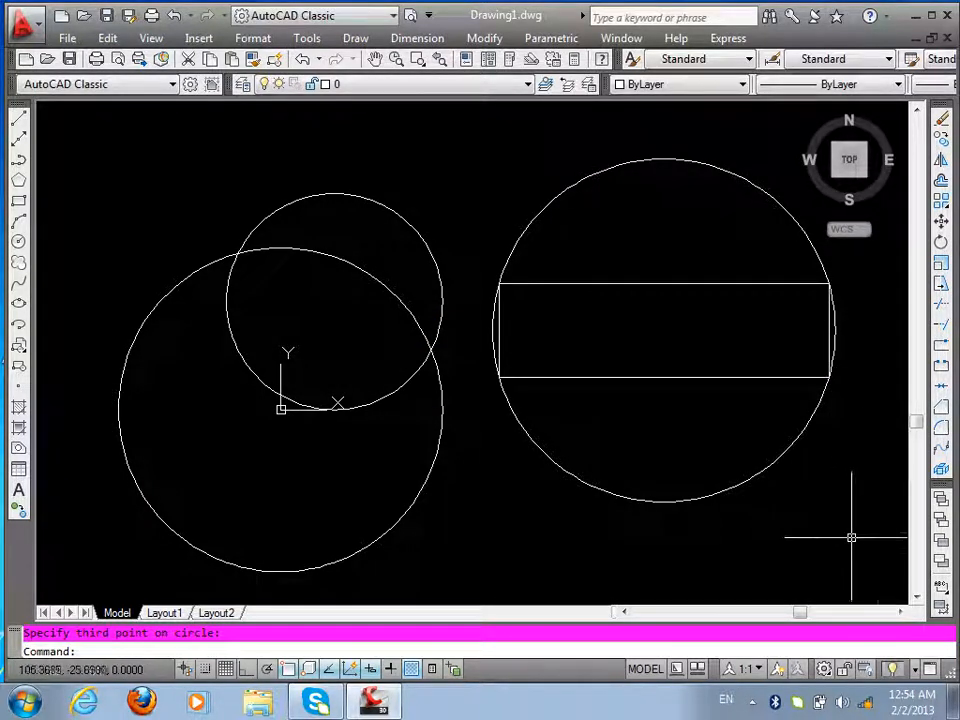
- Place three separate, widely spaced points in the empty area above the existing circles
scroll(784, 431, "down", 2)
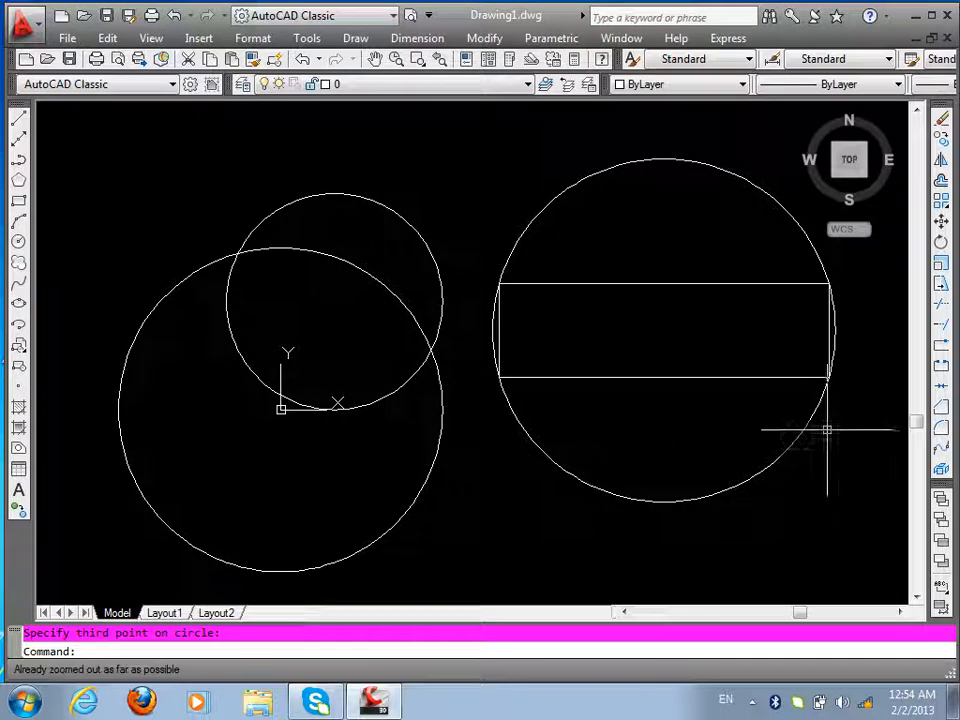
scroll(853, 424, "up", 5)
type("z")
key("Return")
type("a")
key("Return")
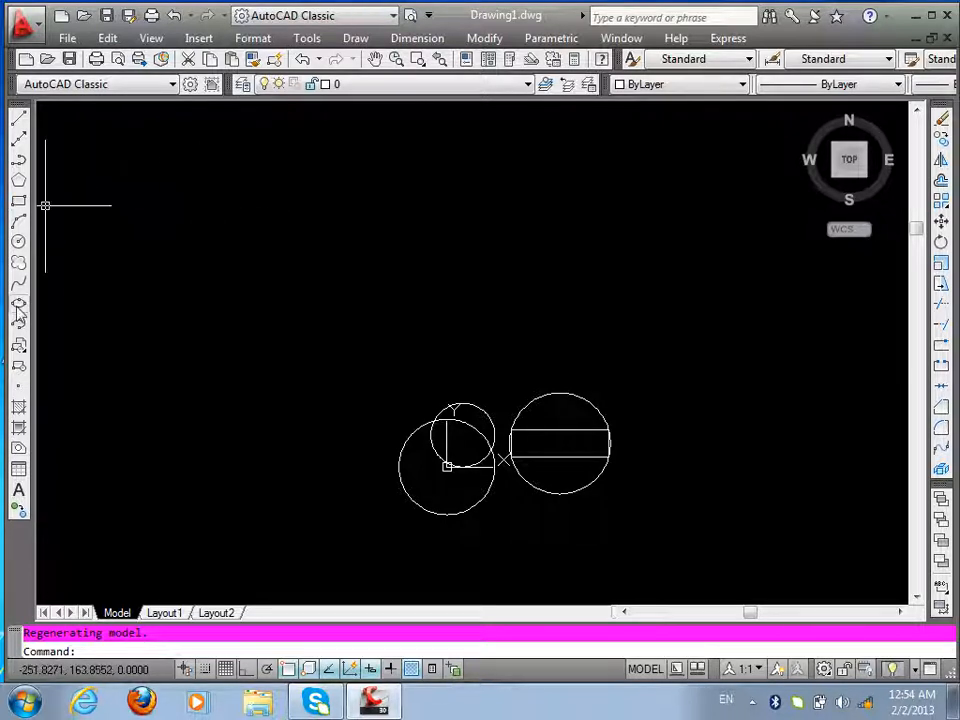
left_click(15, 387)
left_click(206, 365)
left_click(317, 183)
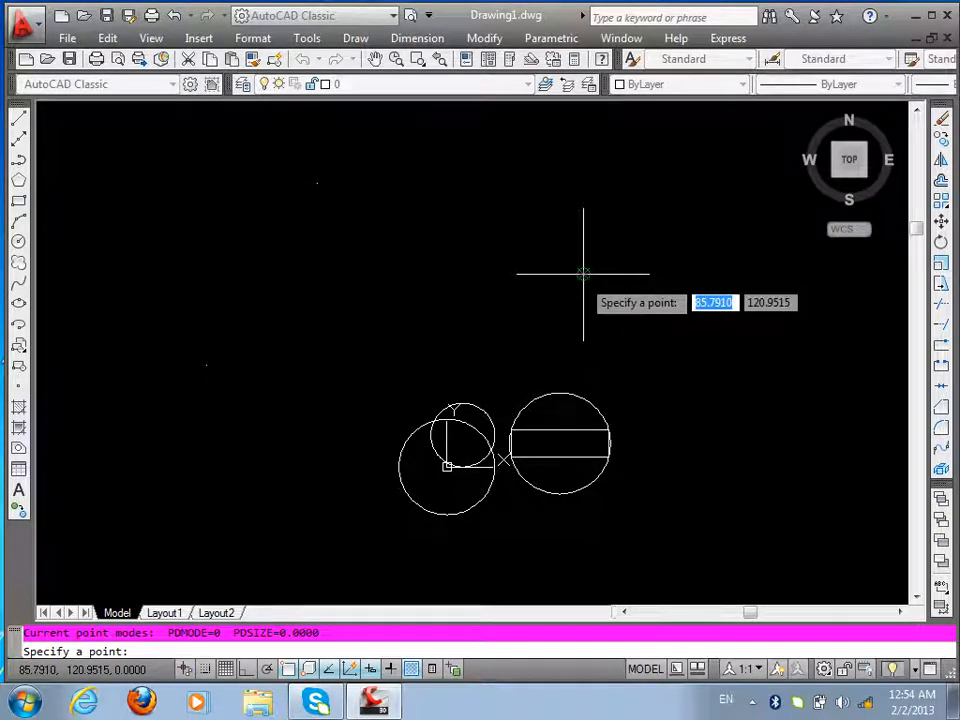
key("Escape")
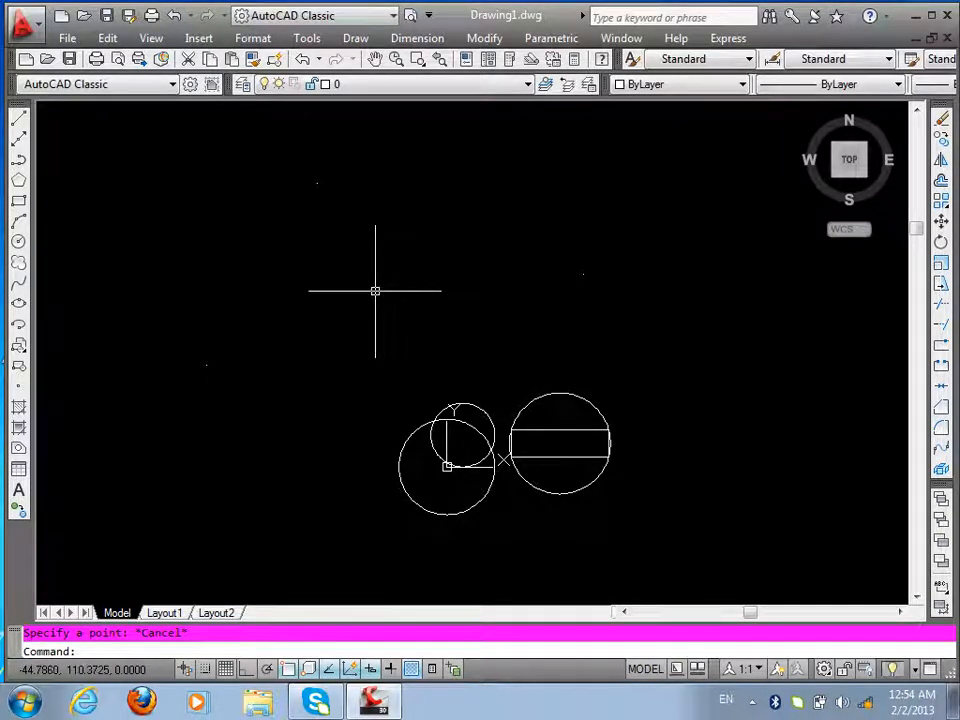
- Draw two separate lines, one from the east point to the north point and one from the southwest point to the north point
key("l")
key("Return")
left_click(584, 273)
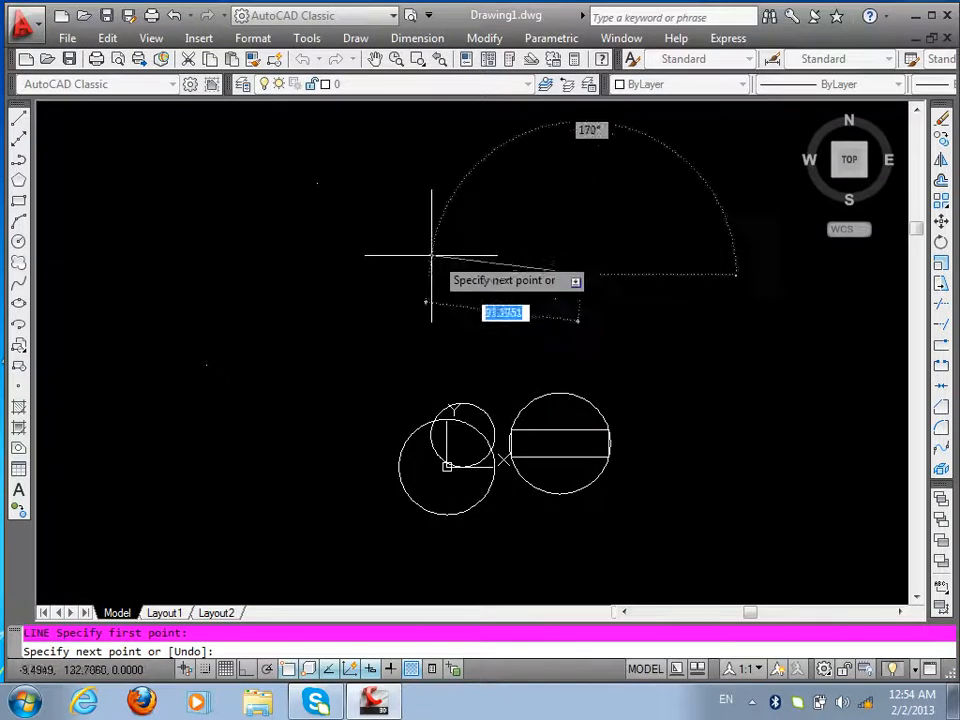
left_click(318, 183)
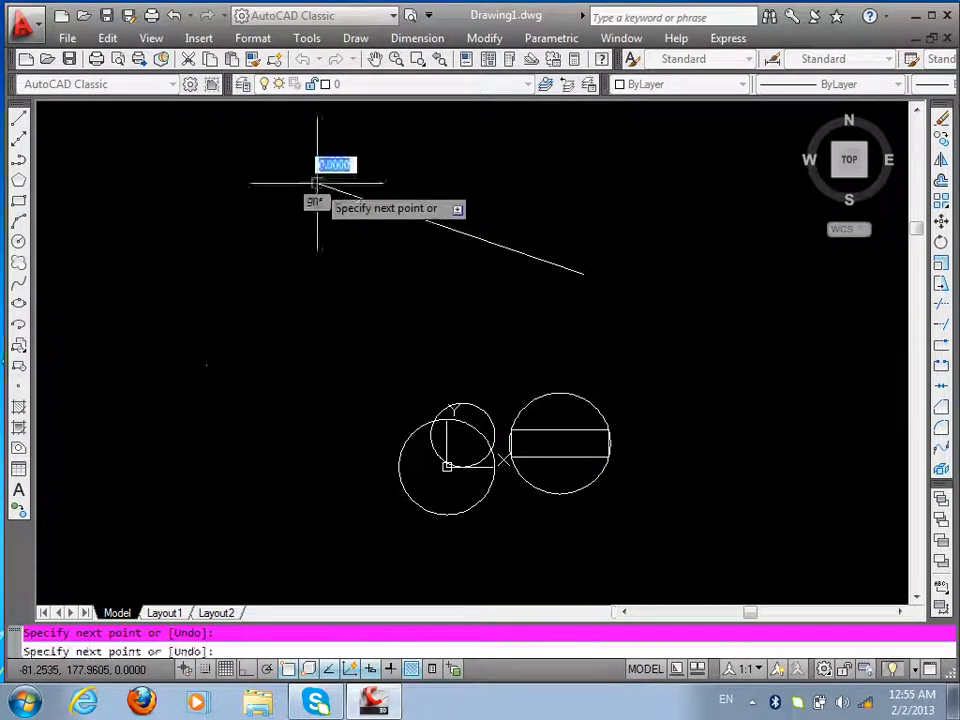
key("Return")
key("Return")
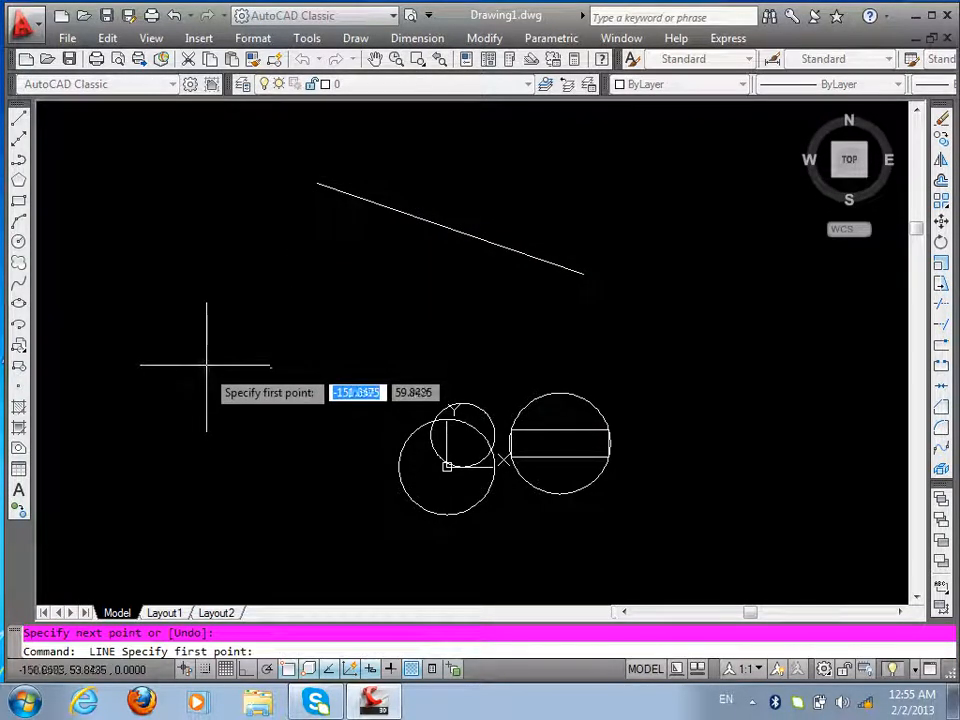
left_click(206, 366)
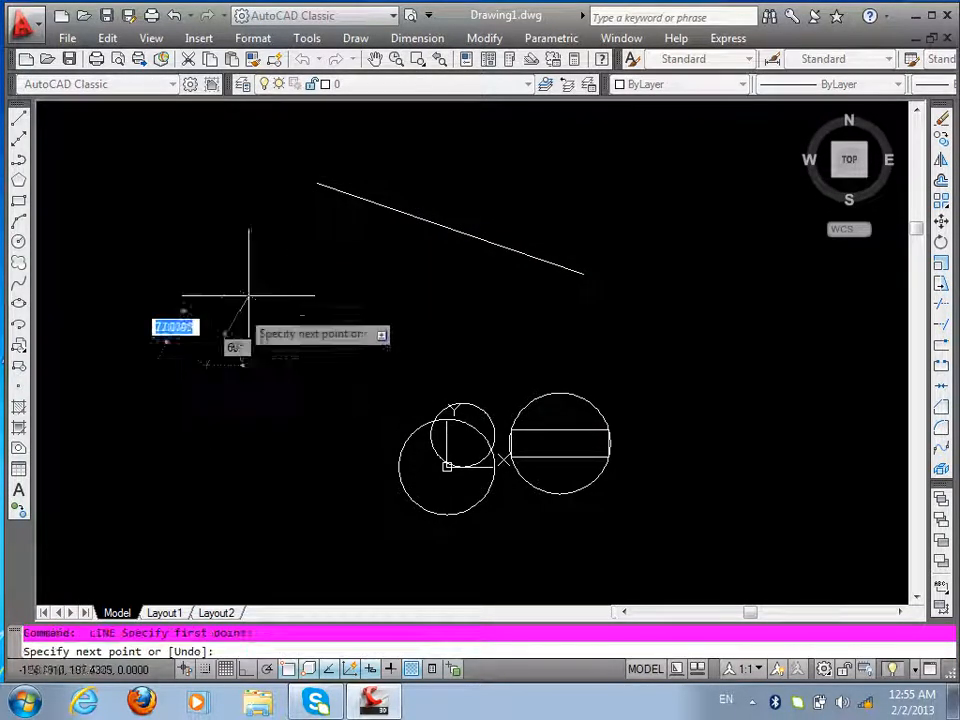
left_click(318, 183)
key("Return")
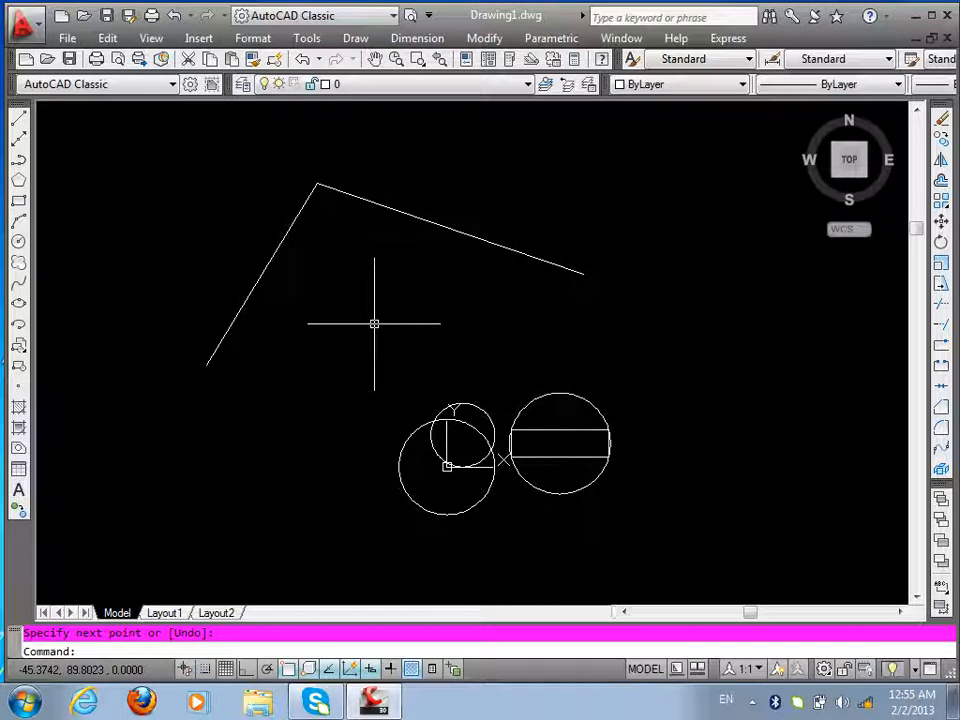
type("l")
key("Return")
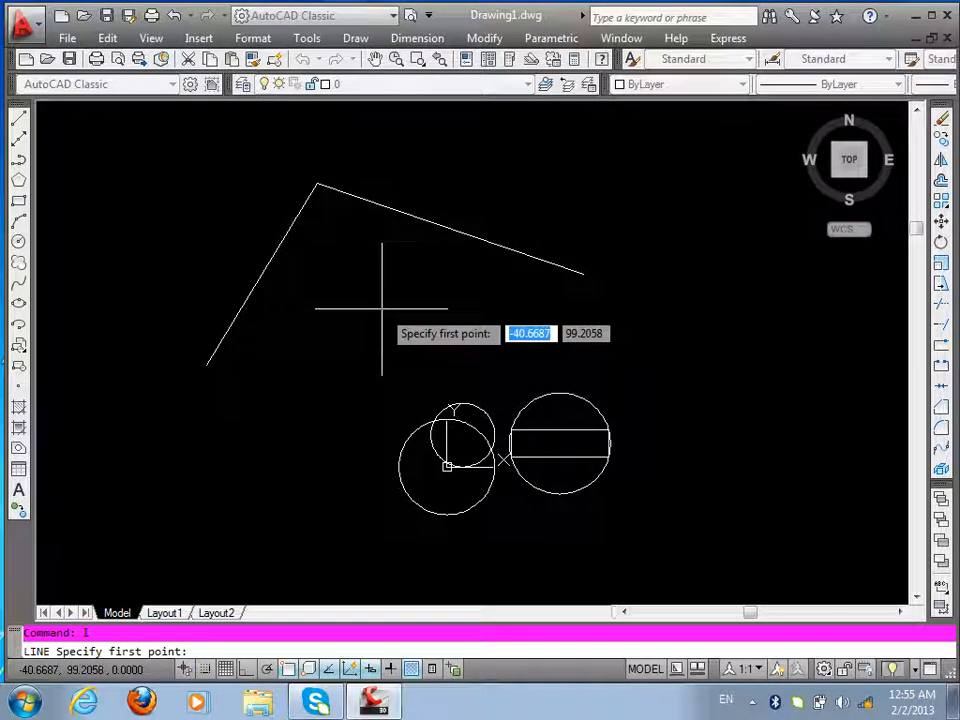
key("Escape")
- Offset both lines outward with the Through option, the eastern one to the northeast and the western one to the northwest
type("o")
key("Return")
type("t")
key("Return")
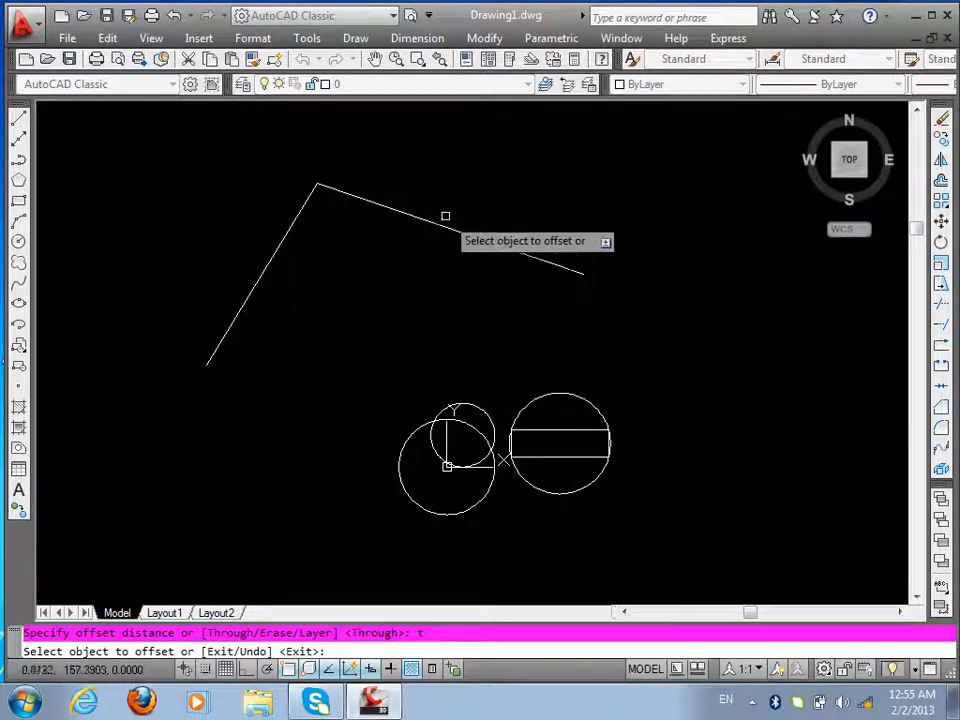
left_click(441, 226)
left_click(456, 176)
left_click(271, 258)
left_click(194, 185)
key("Return")
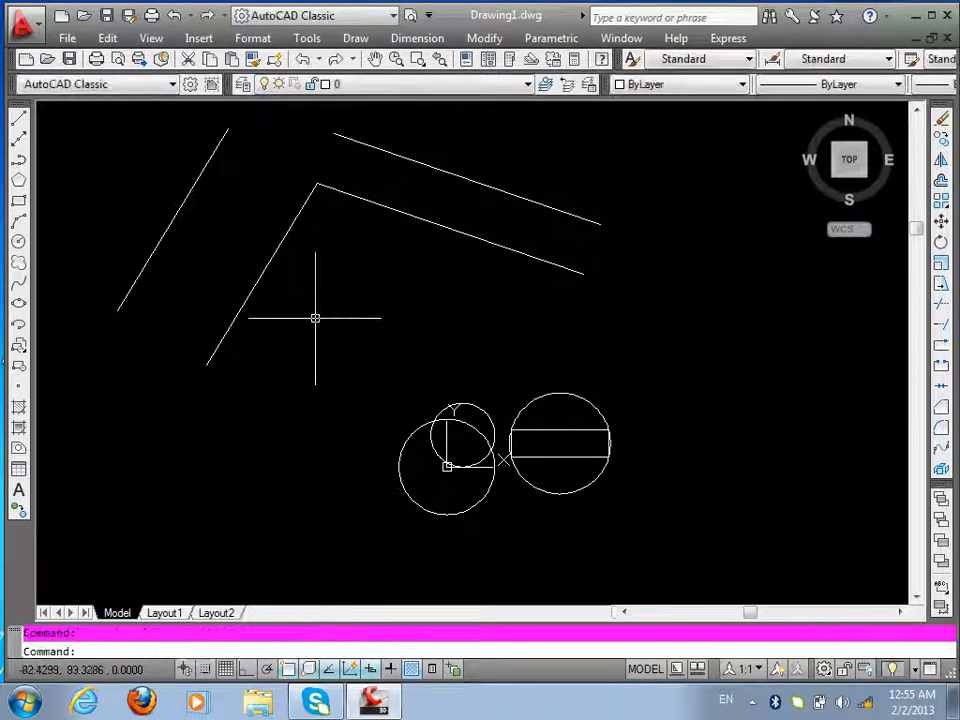
- Connect the midpoints of each pair of parallel lines with a short line
type("l")
key("Return")
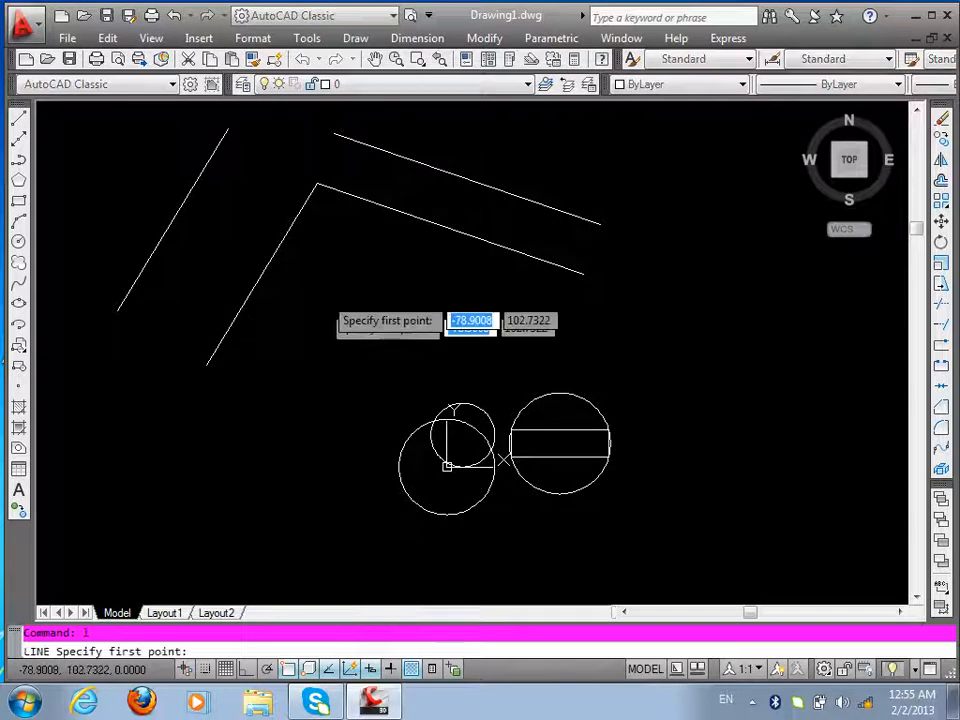
left_click(467, 182)
left_click(453, 228)
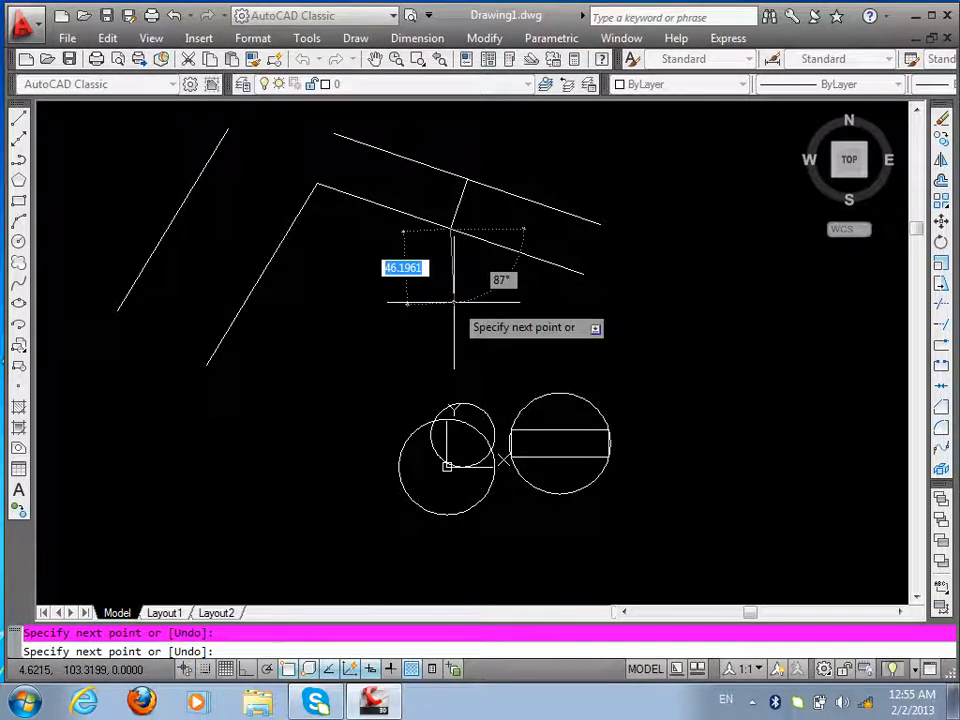
key("Return")
key("Return")
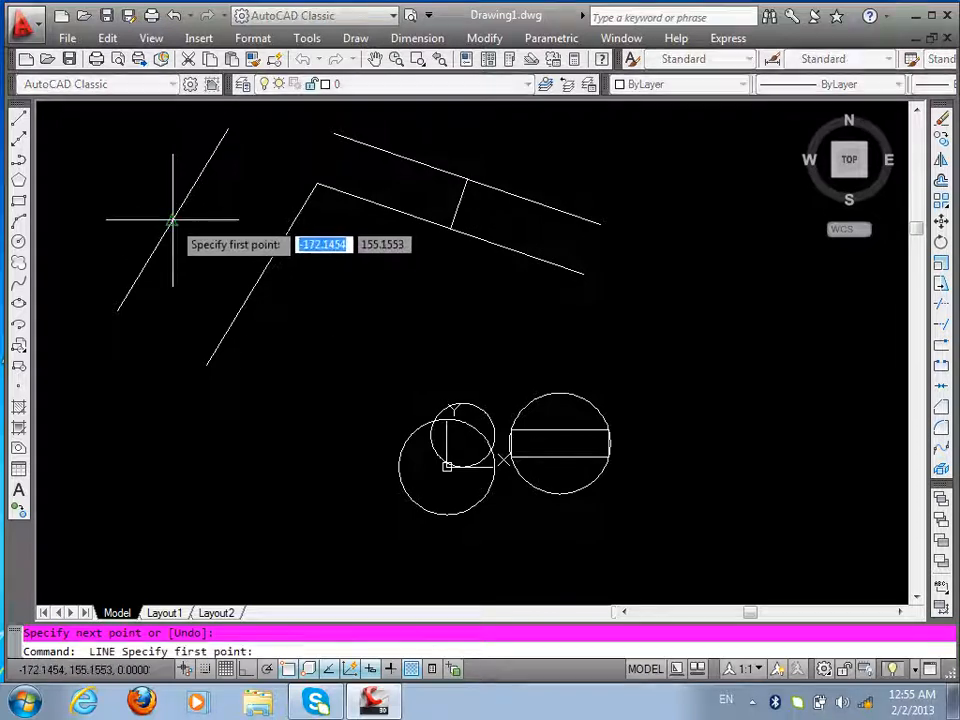
left_click(175, 216)
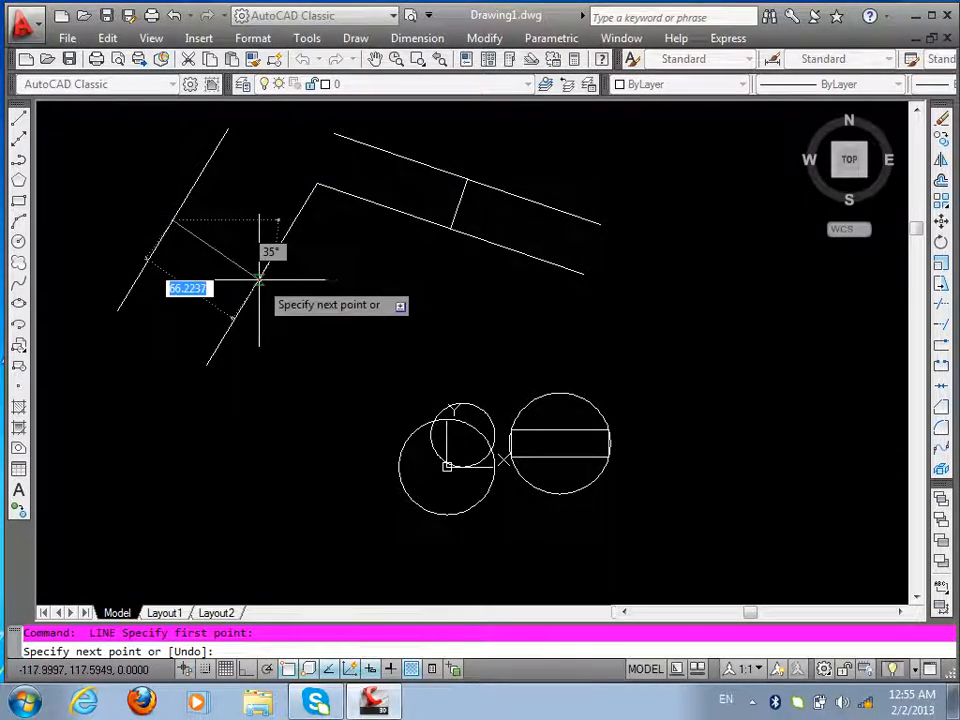
left_click(262, 273)
type("n")
key("Escape")
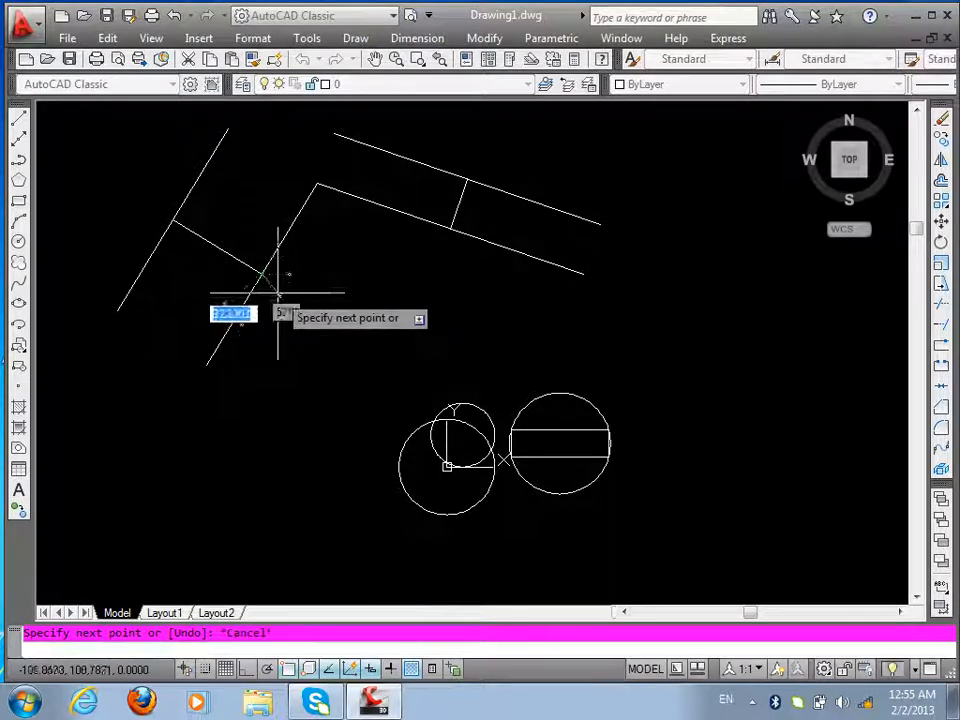
- Draw a gently descending line in the empty area southwest of the sloping lines, ending just west of the circles
scroll(266, 303, "up", 3)
scroll(266, 303, "down", 3)
scroll(255, 281, "up", 1)
scroll(389, 332, "down", 1)
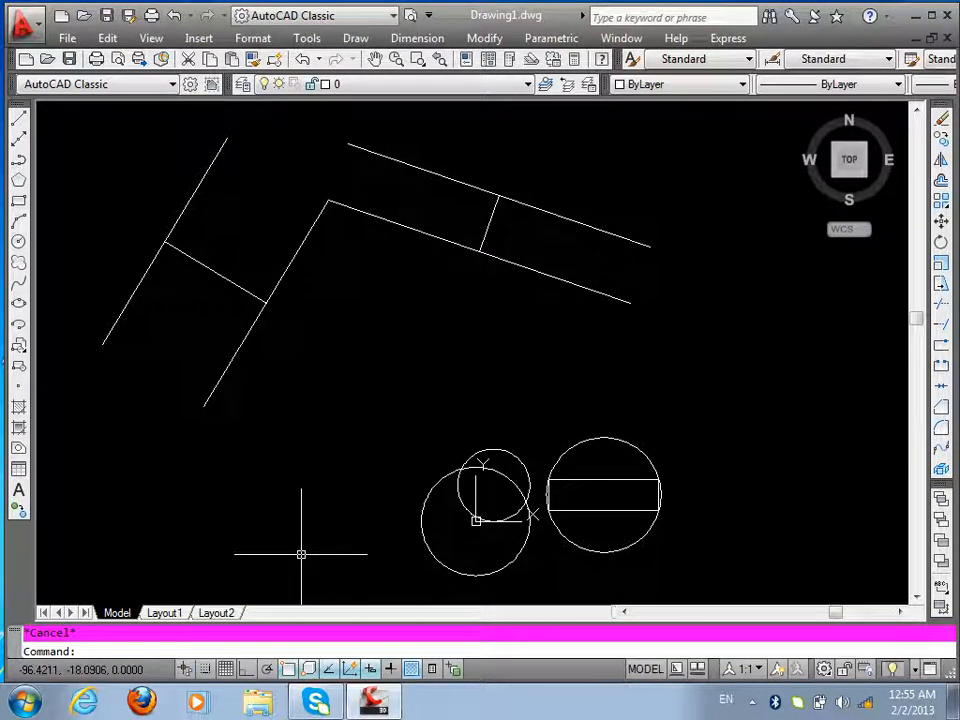
type("l")
key("Return")
left_click(144, 512)
left_click(393, 567)
key("Return")
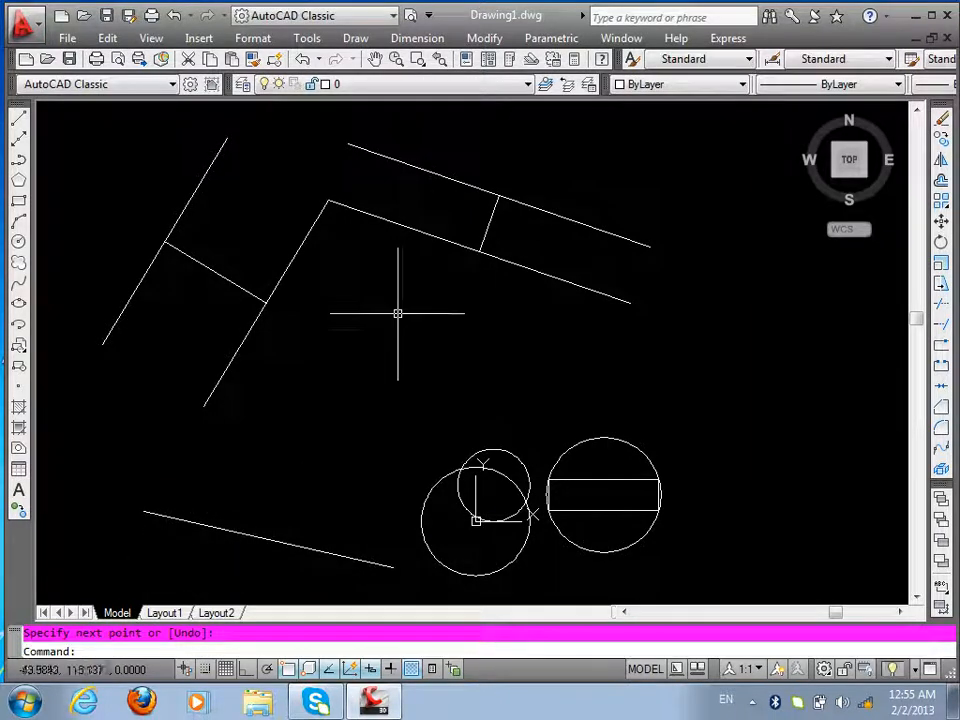
- Draw a steep line from below the eastern sloping line down past the circles, crossing the east end of the descending line
left_click(575, 338)
left_click(504, 344)
key("space")
left_click(546, 347)
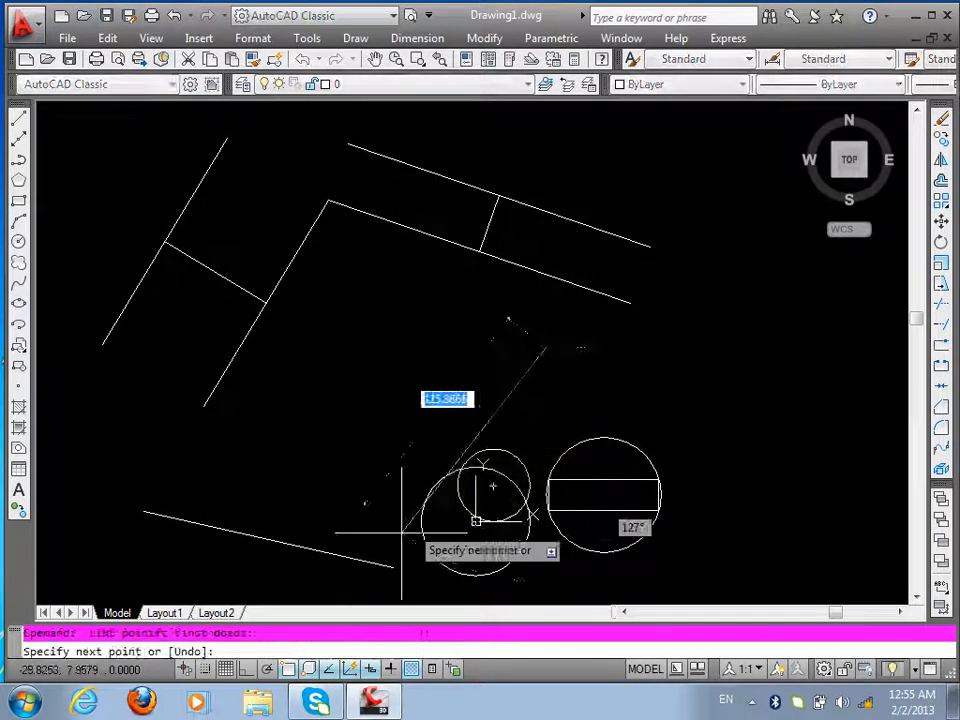
left_click(367, 572)
key("Return")
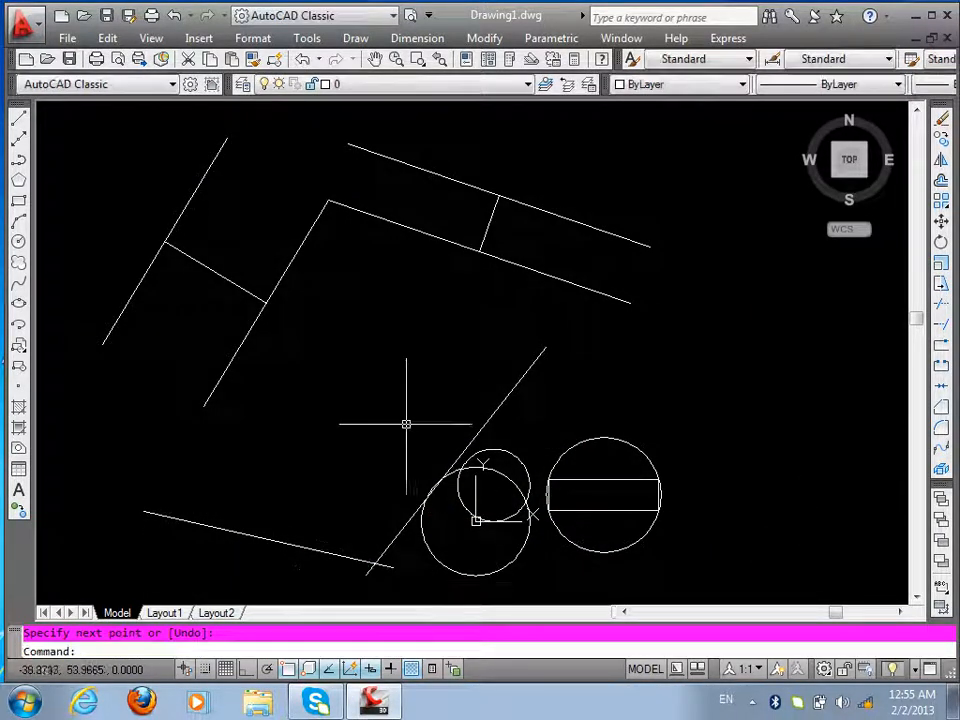
- Extend the eastern midpoint connector to the descending line in the south, and the western connector to the extended eastern one
type("tr")
key("Return")
key("Return")
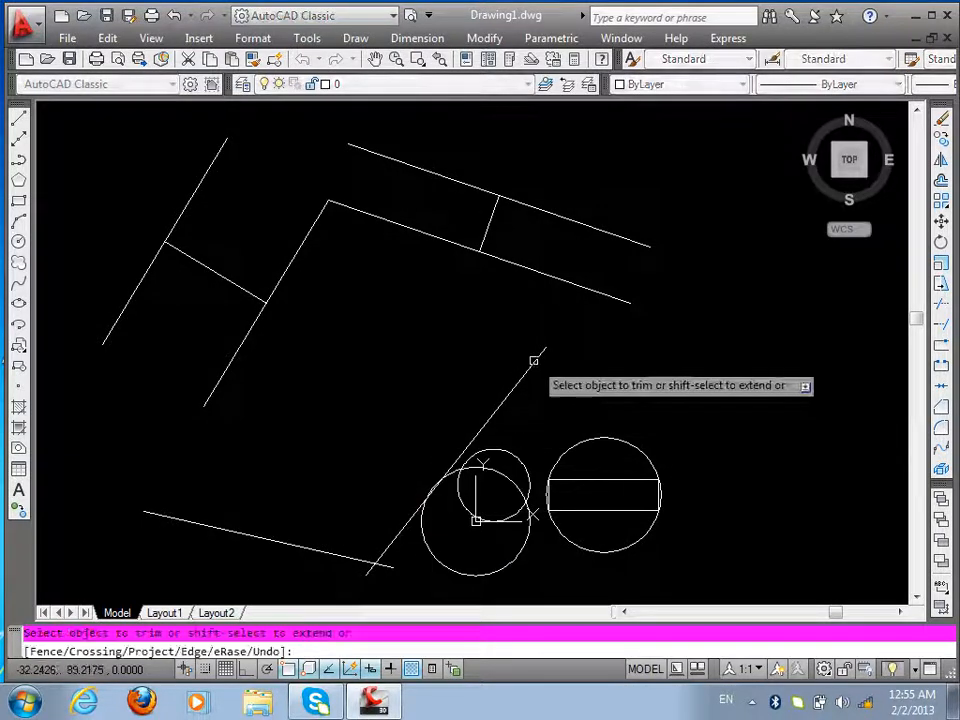
left_click(487, 230, "shift")
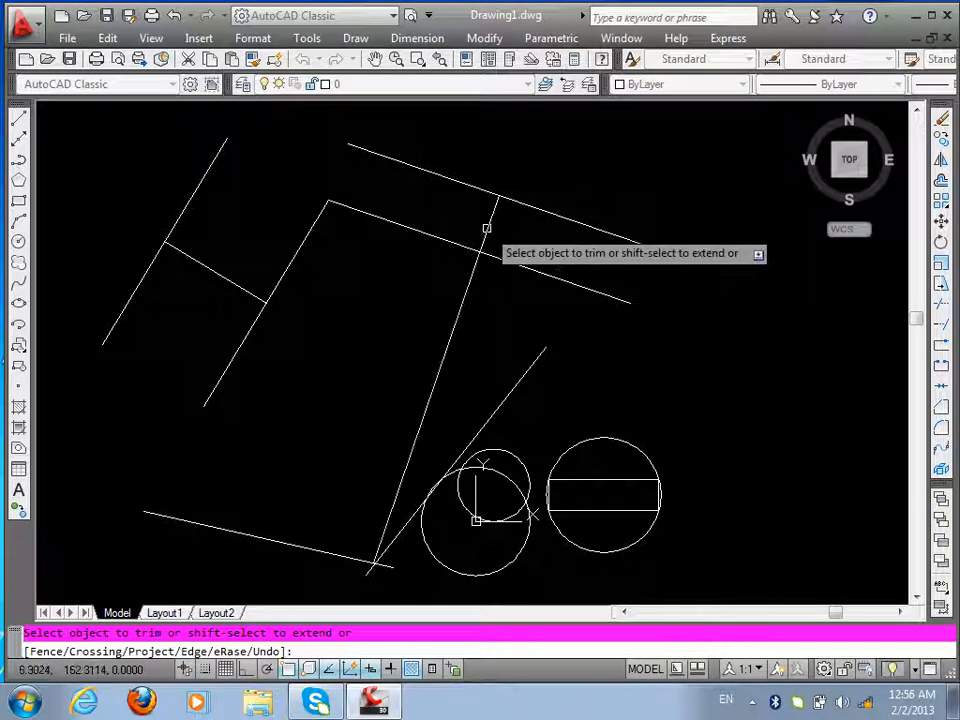
left_click(225, 278, "shift")
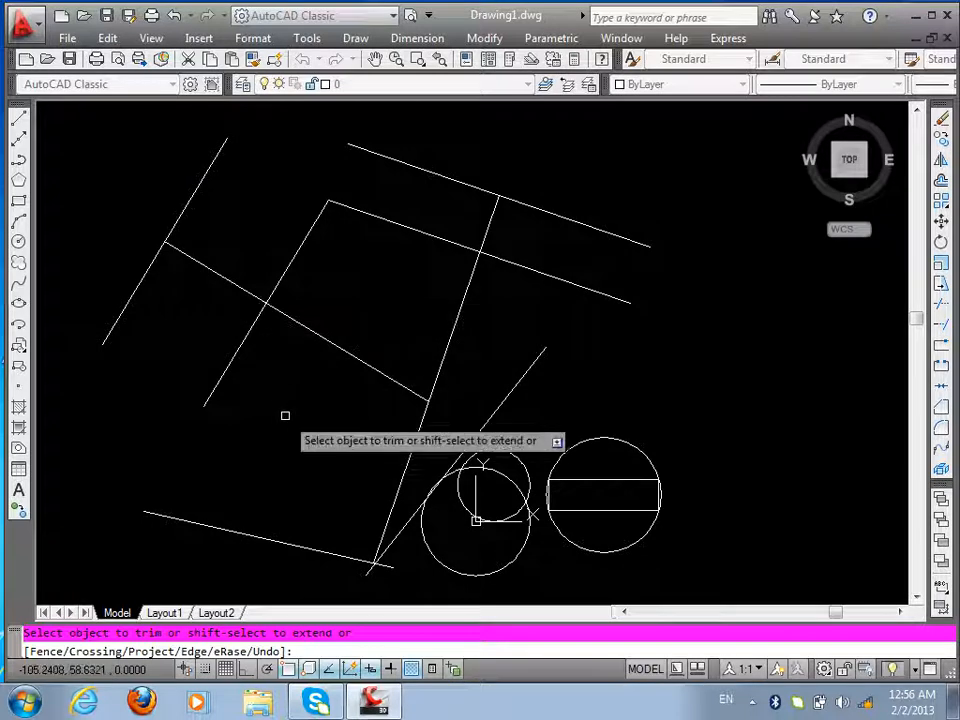
key("Escape")
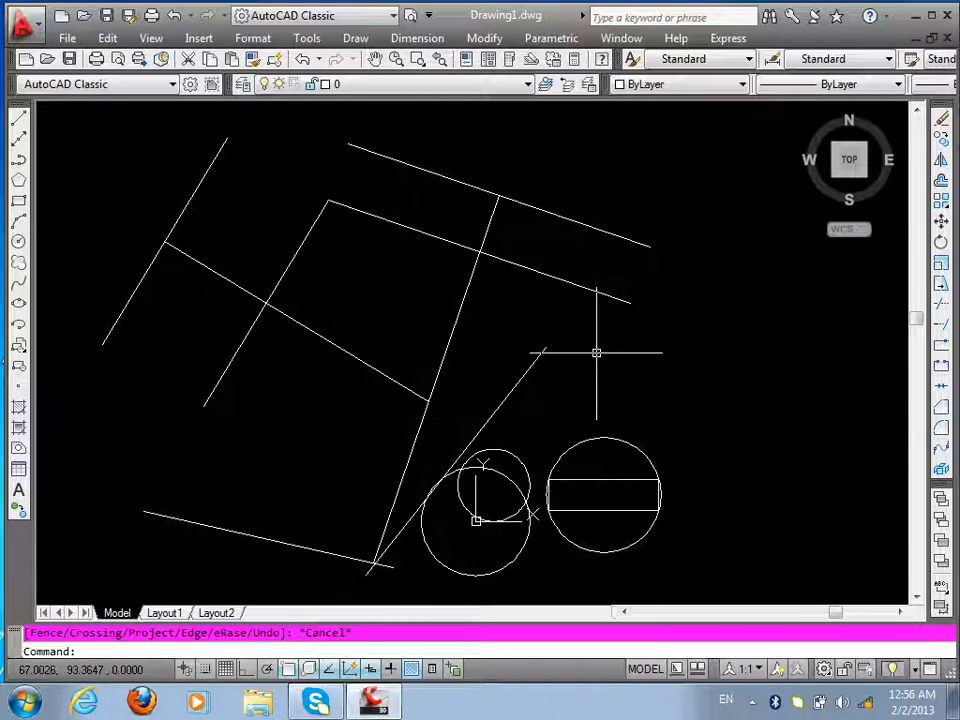
- Undo the extensions, all construction lines with their offsets, and the last placed point
type("u")
key("Return")
key("Return")
key("Return")
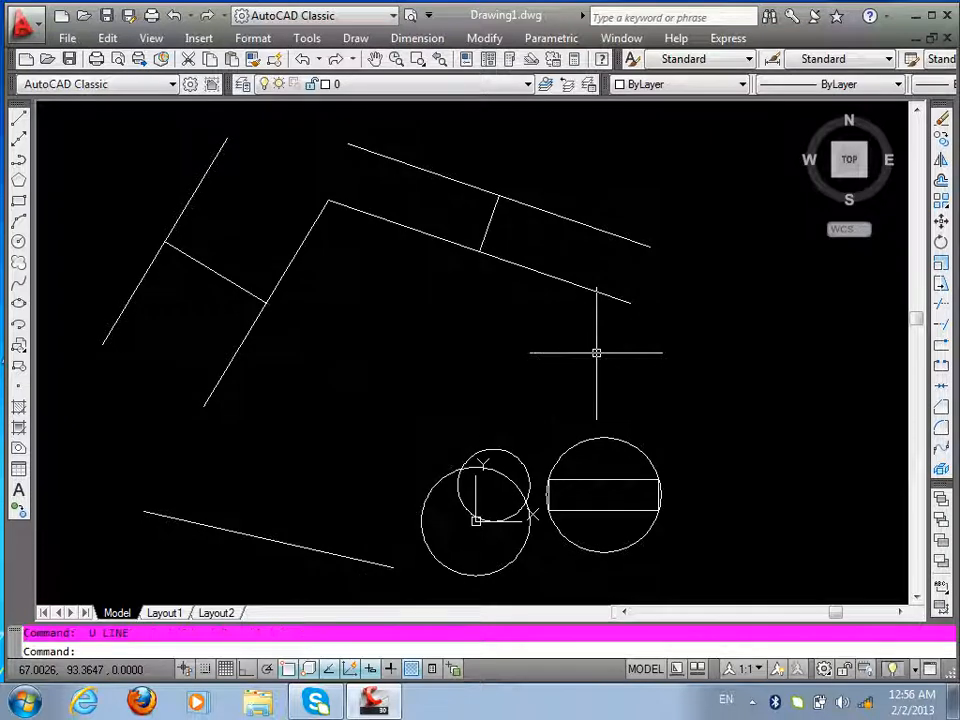
key("Return")
key("Return")
key("Return")
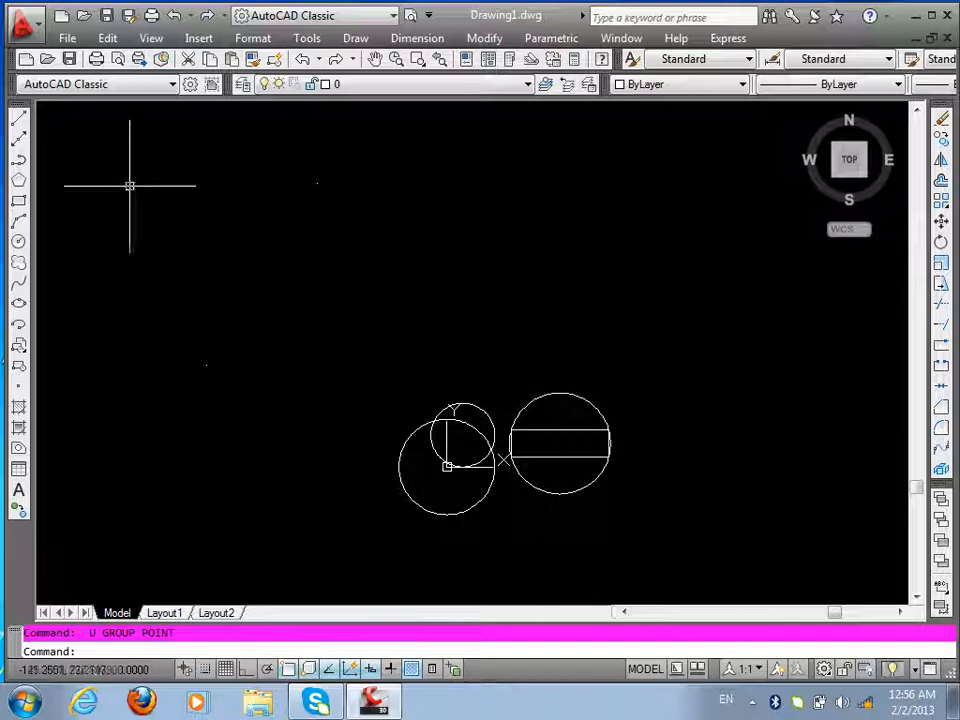
- Set the point style to a circle with a dot in its centre
left_click(253, 40)
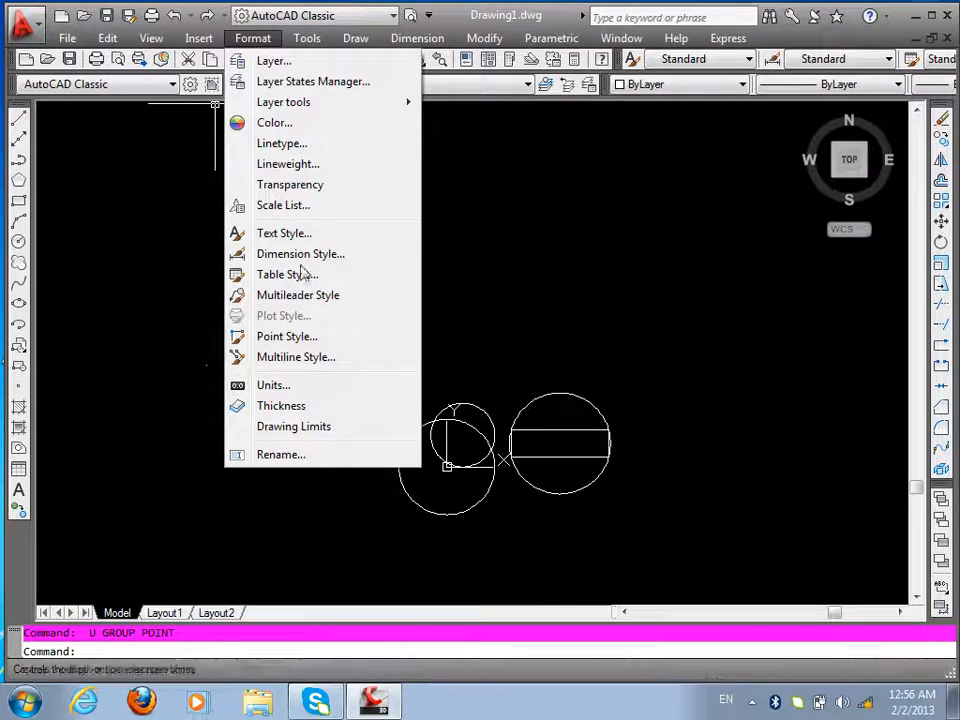
left_click(300, 336)
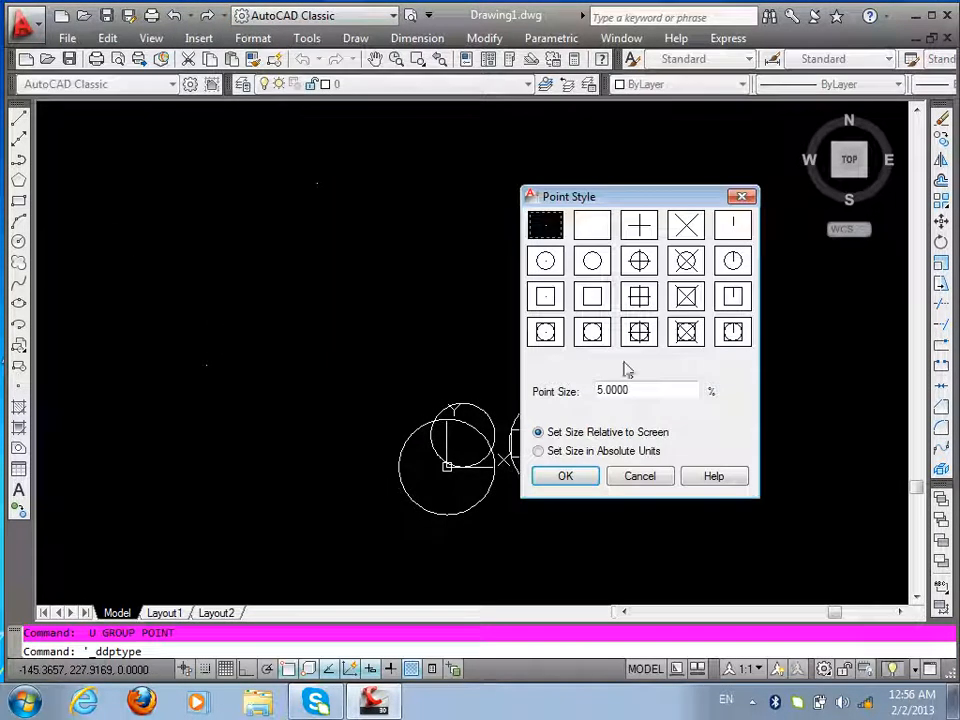
left_click(545, 262)
left_click(566, 477)
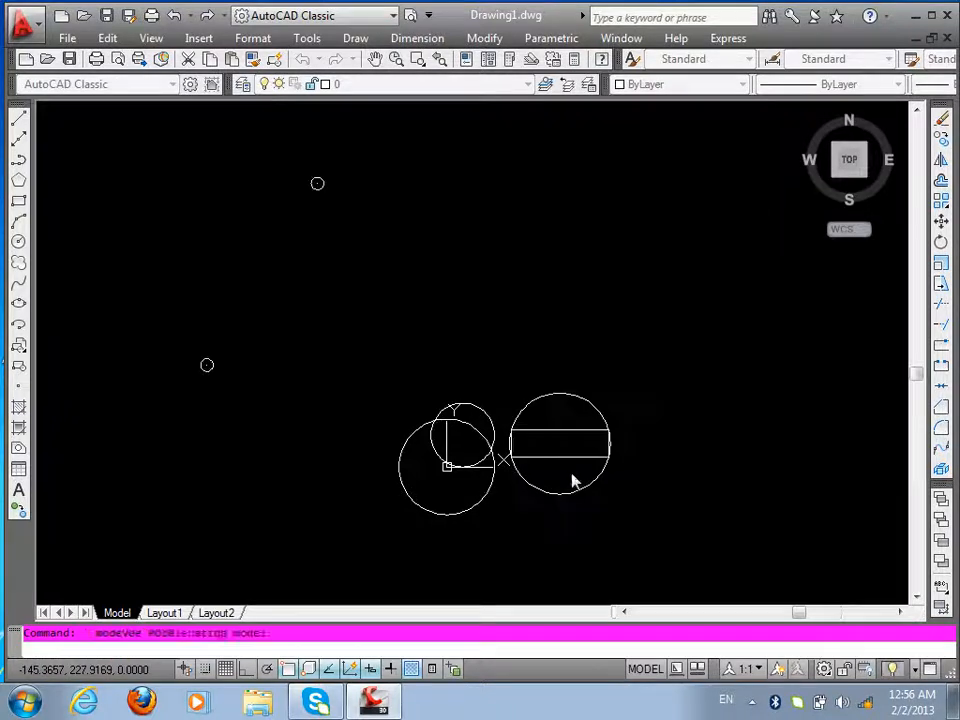
- Place eleven scattered points in the empty area north and west of the existing circles
scroll(300, 455, "down", 5)
scroll(437, 319, "up", 5)
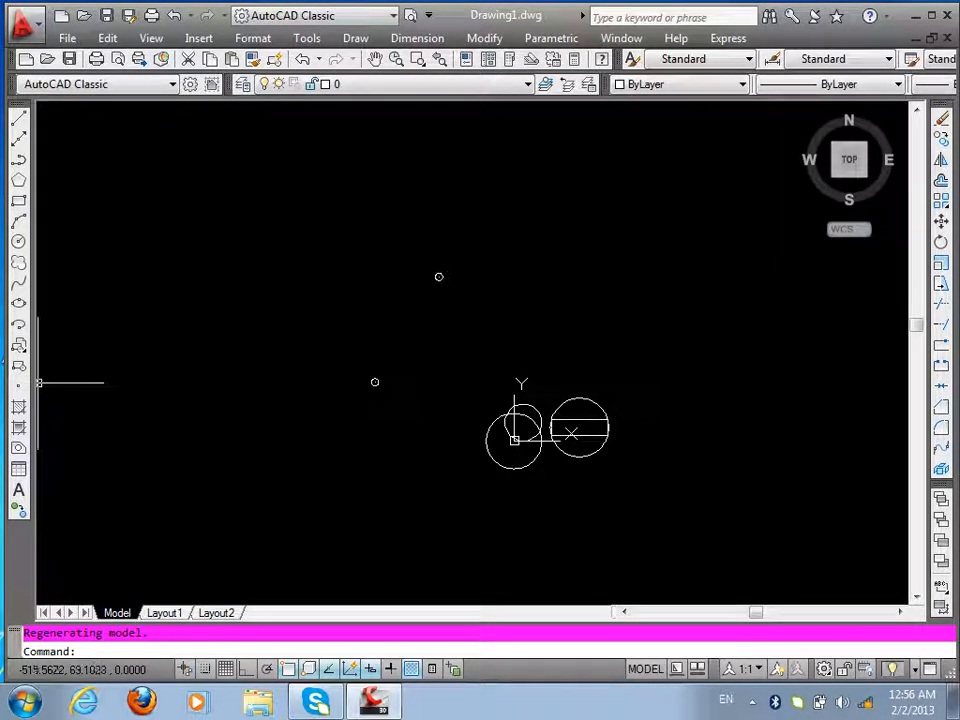
left_click(18, 386)
left_click(366, 370)
left_click(263, 198)
left_click(220, 309)
left_click(278, 403)
left_click(270, 291)
left_click(457, 235)
left_click(461, 319)
left_click(400, 269)
left_click(398, 200)
left_click(516, 207)
left_click(511, 335)
key("Escape")
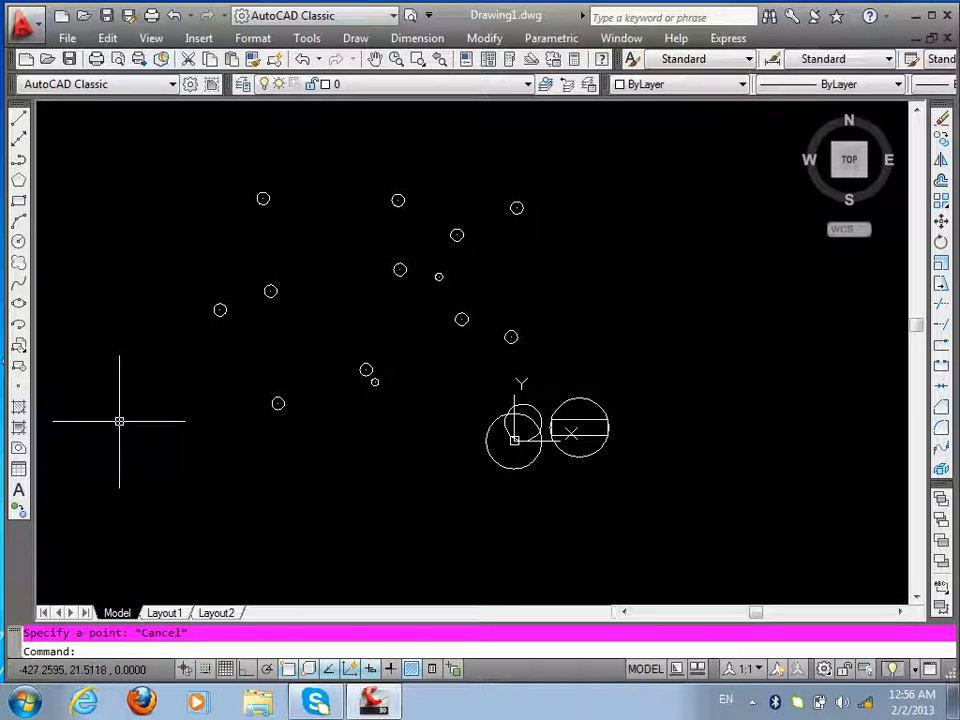
- Draw a three-point (3P) circle through the inner west point, the middle northern point and the larger of the two adjacent southern points
type("c")
key("Return")
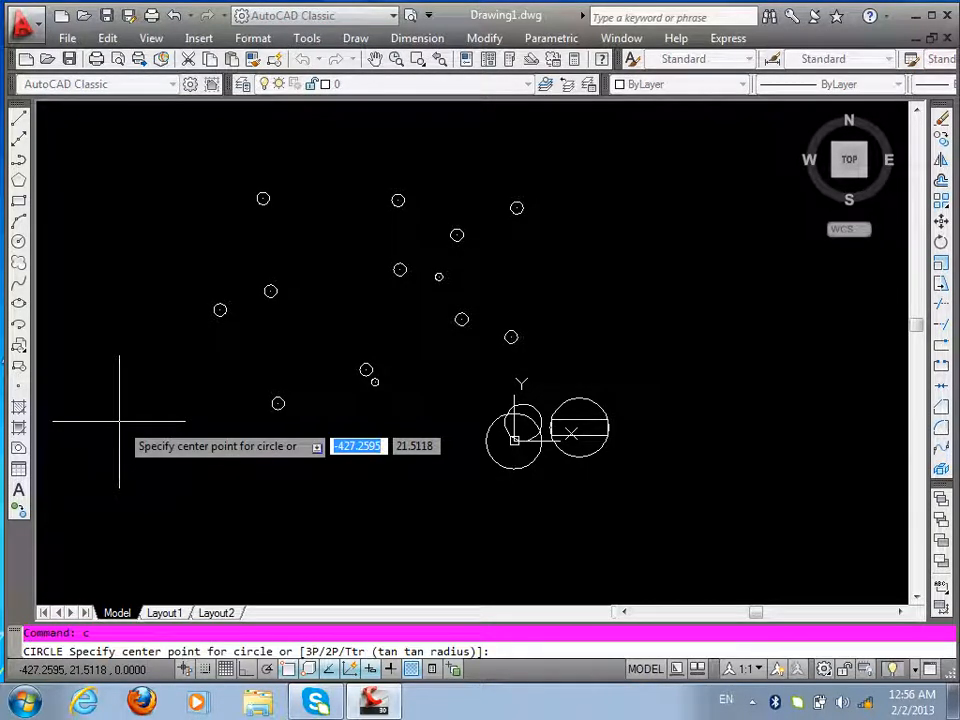
type("3p")
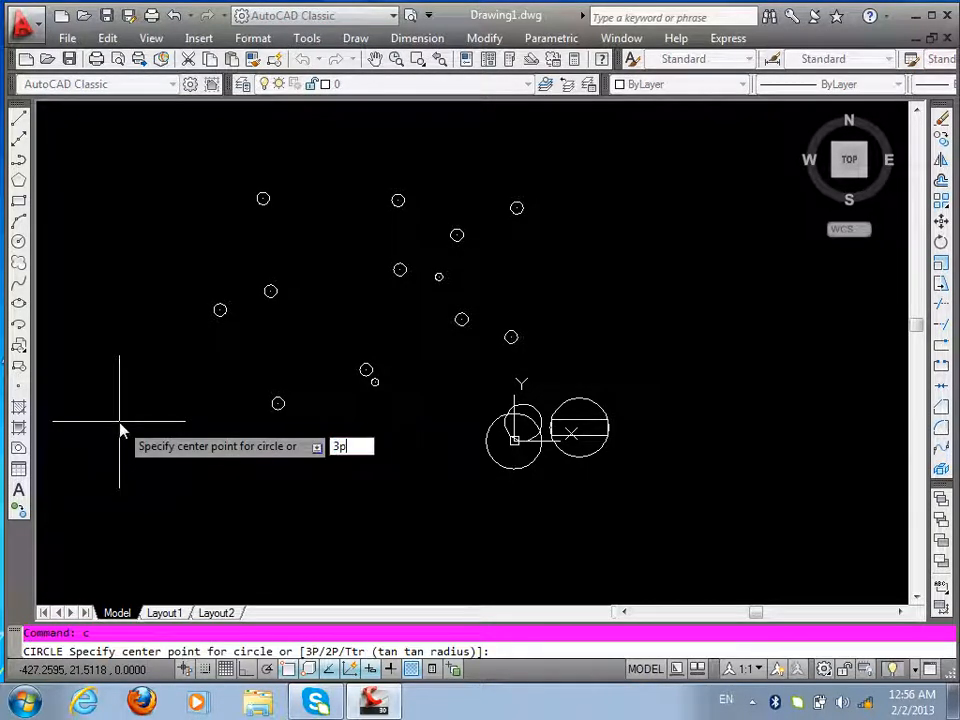
key("Return")
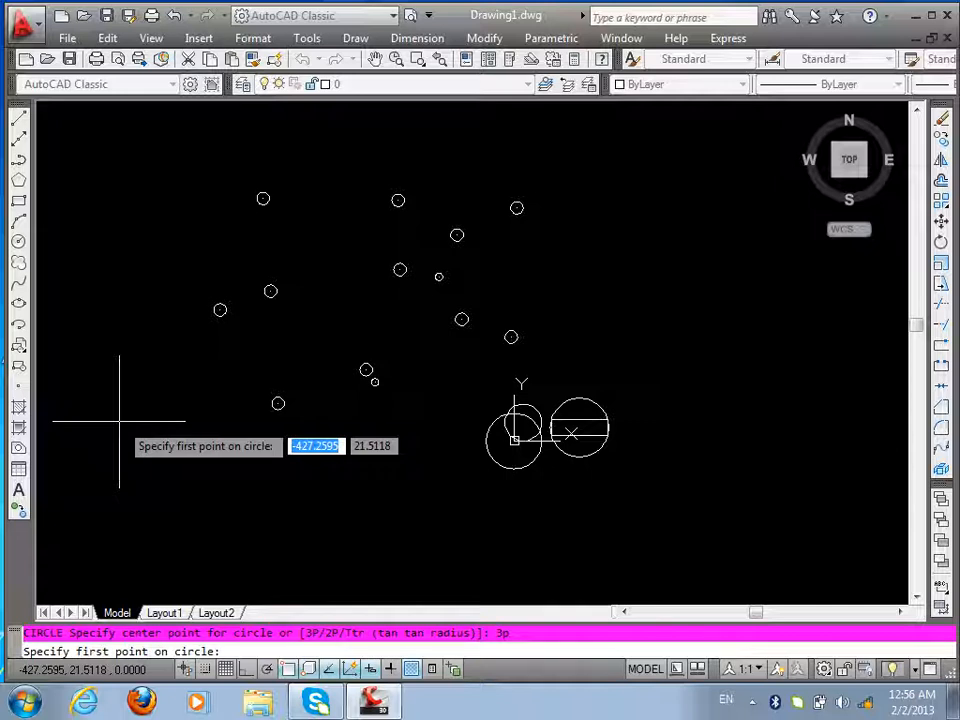
left_click(270, 291)
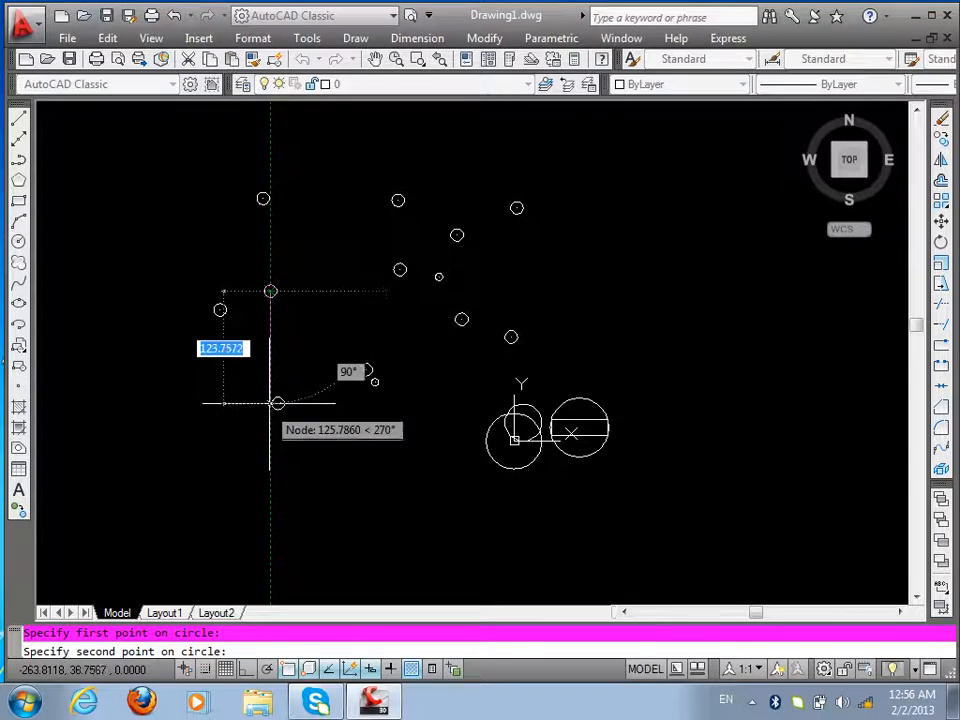
left_click(397, 200)
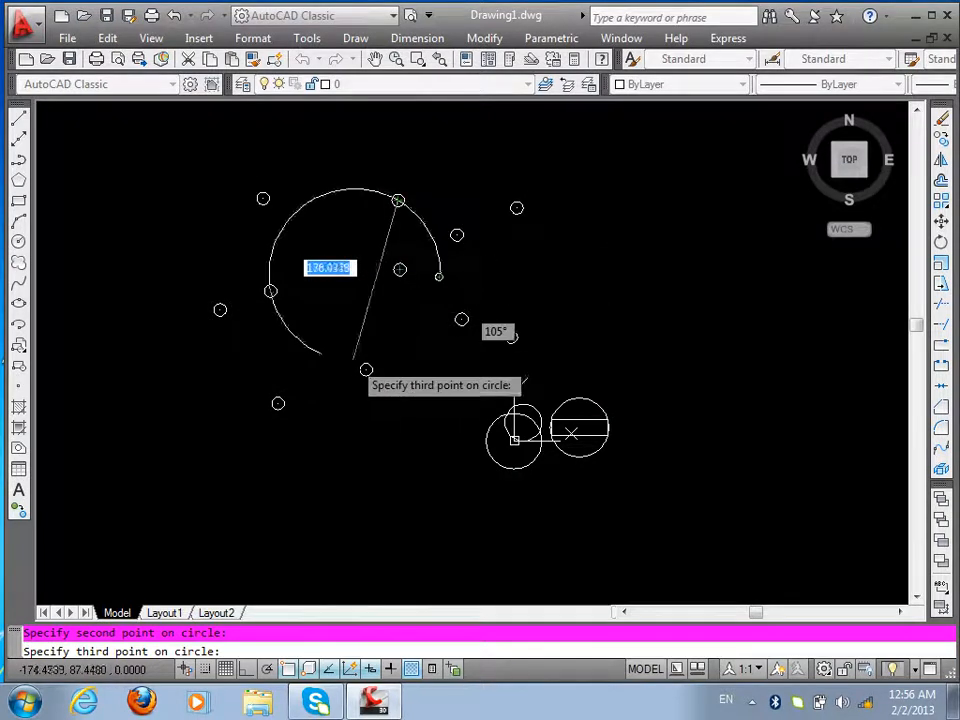
left_click(366, 370)
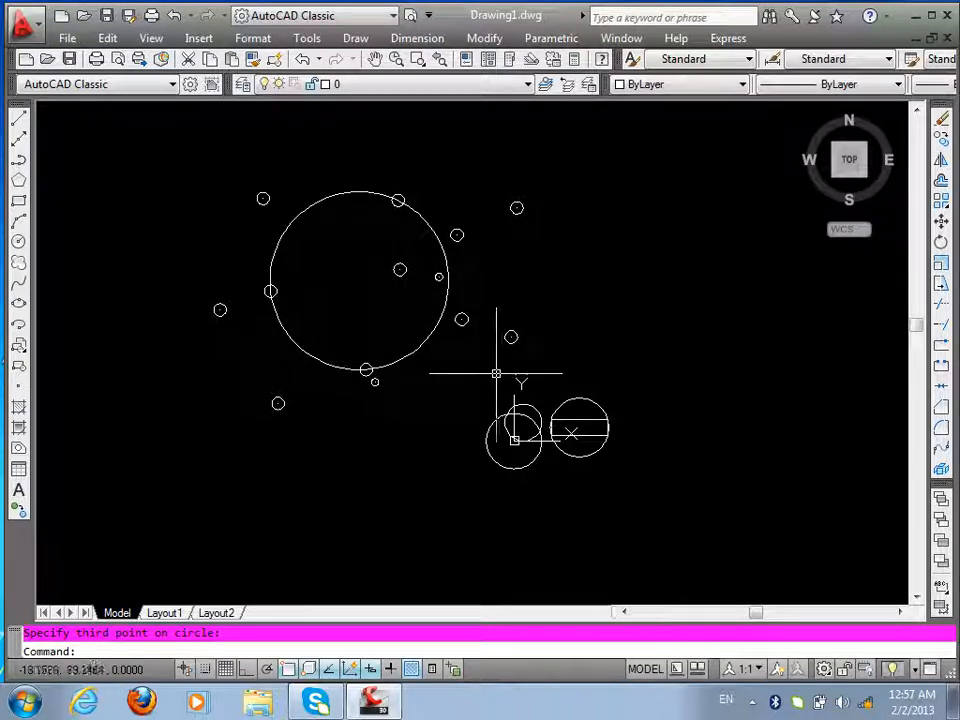
scroll(307, 438, "down", 4)
scroll(328, 368, "up", 6)
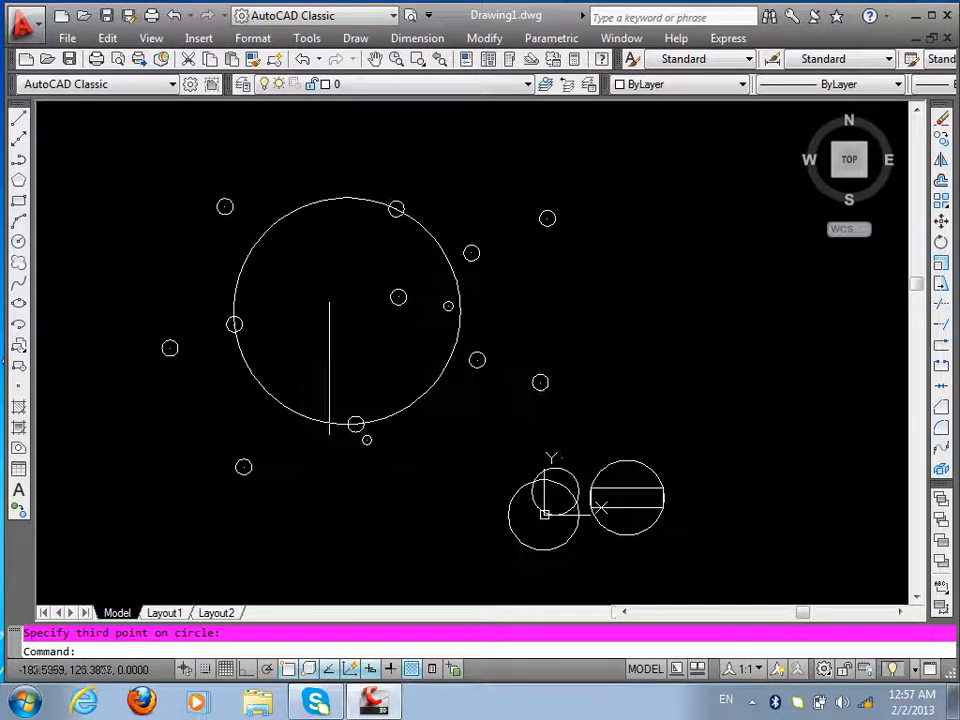
- Draw a two-point (2P) circle with its diameter running from the northeastern point to the southwestern point of the point group
scroll(396, 392, "up", 3)
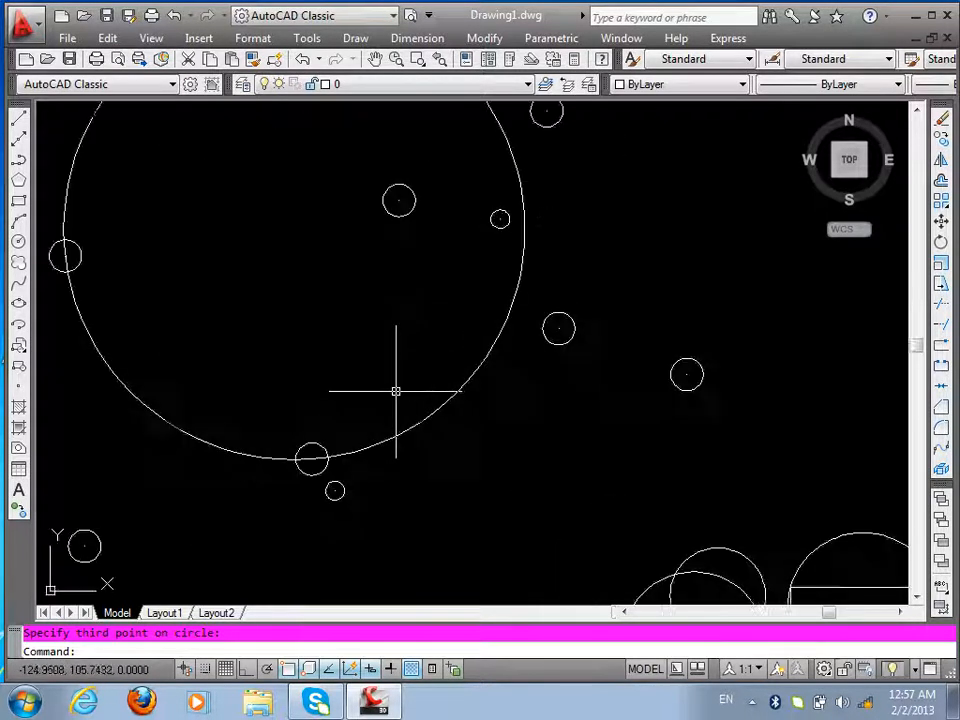
scroll(386, 395, "down", 4)
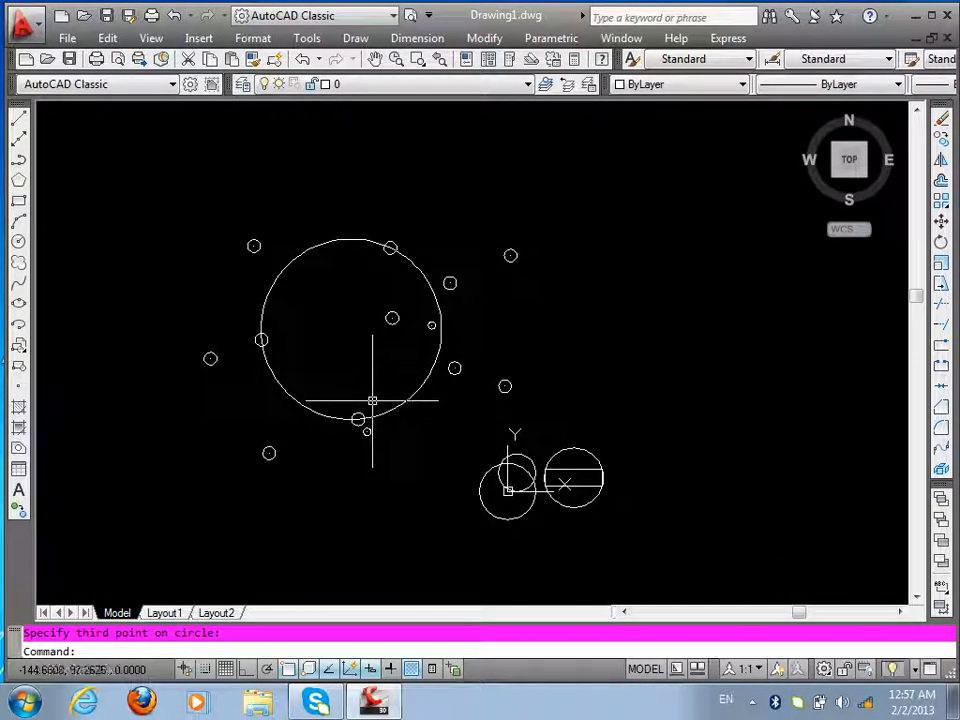
type("c")
key("Return")
type("2")
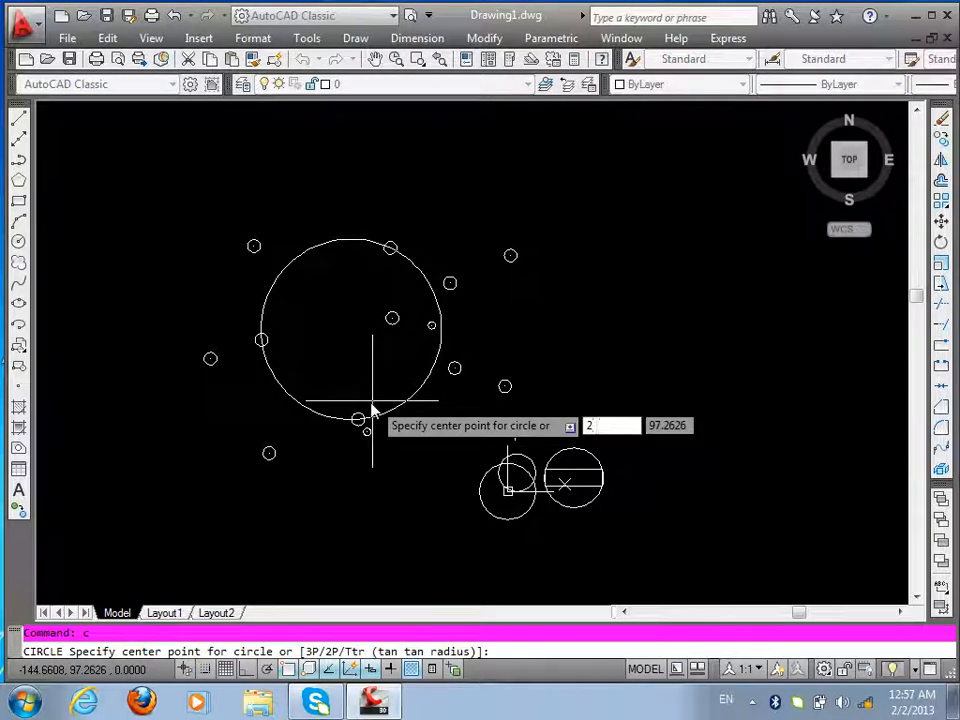
type("p")
key("Return")
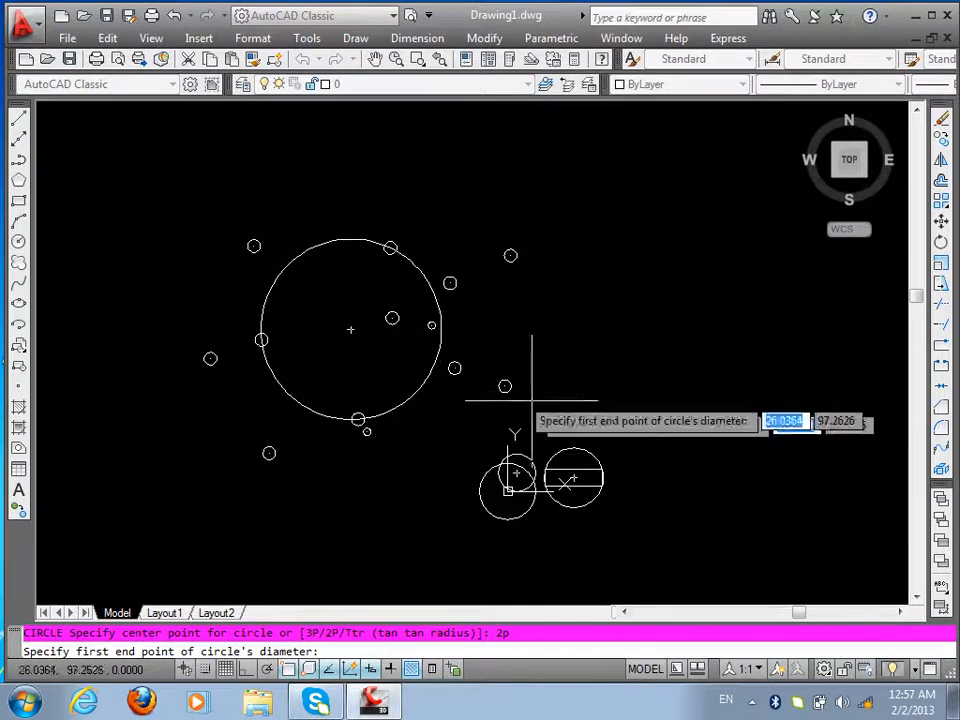
left_click(510, 256)
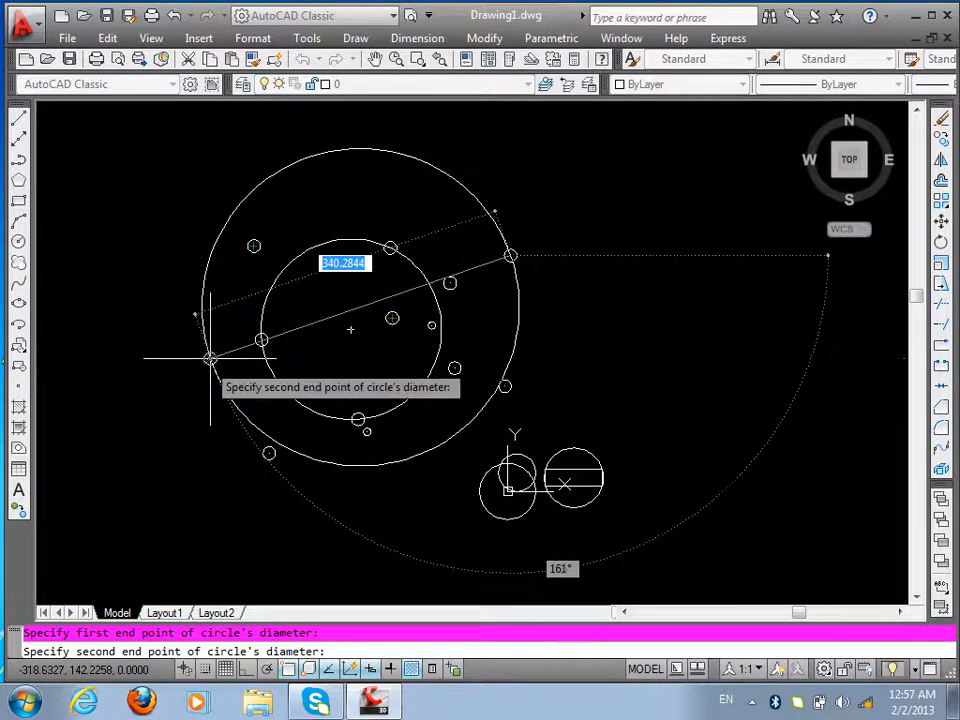
left_click(269, 453)
scroll(422, 500, "down", 5)
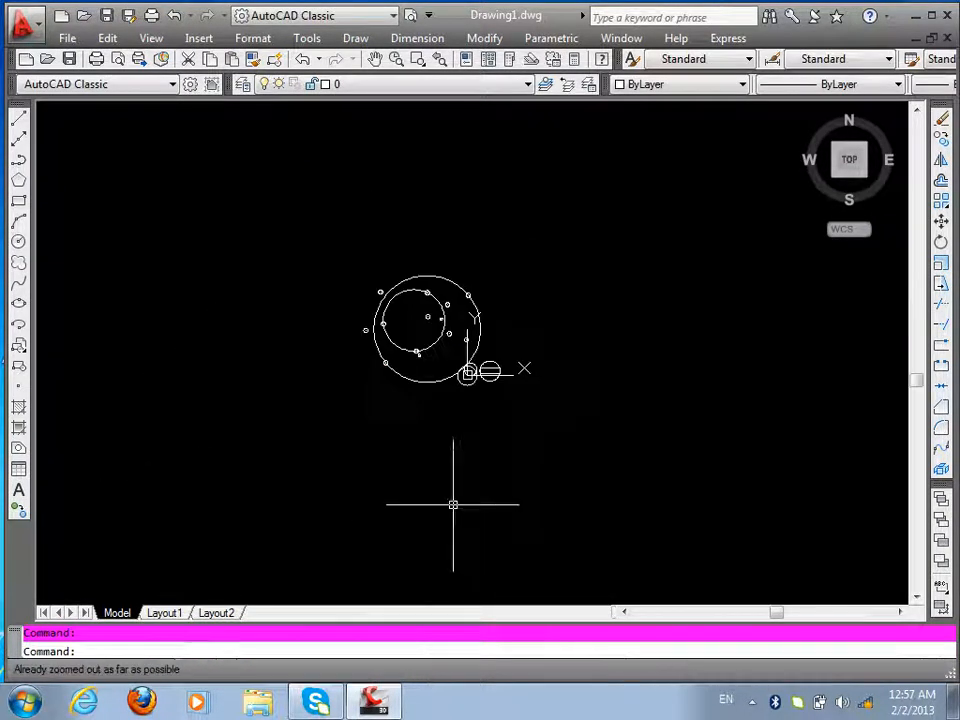
- Draw an upright rectangle about 220 units wide in the empty area east of the existing circles
scroll(500, 337, "up", 4)
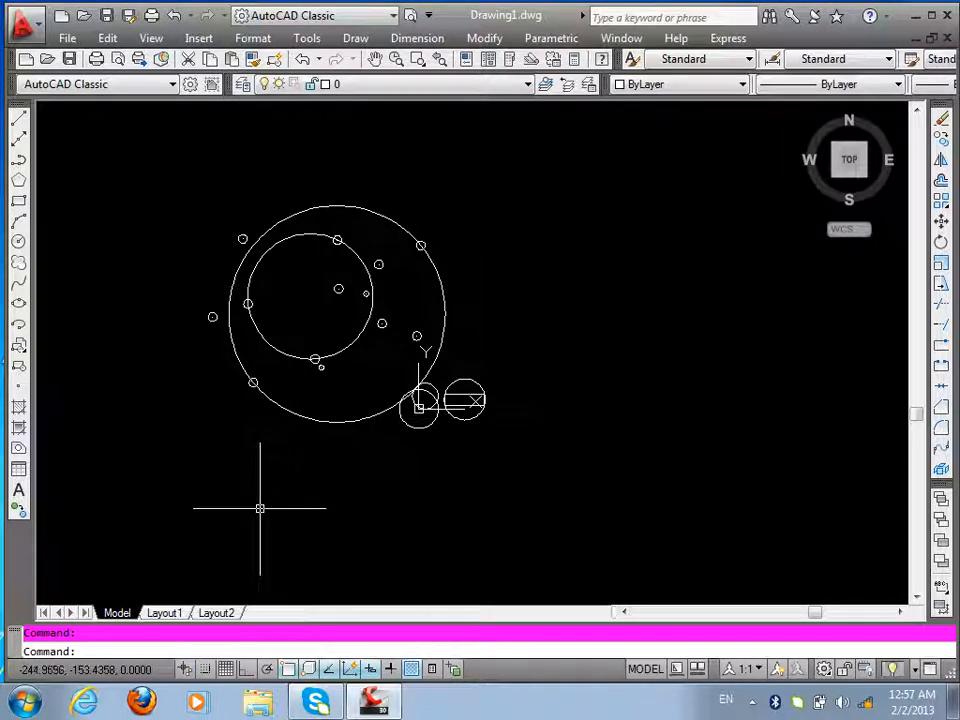
left_click(19, 204)
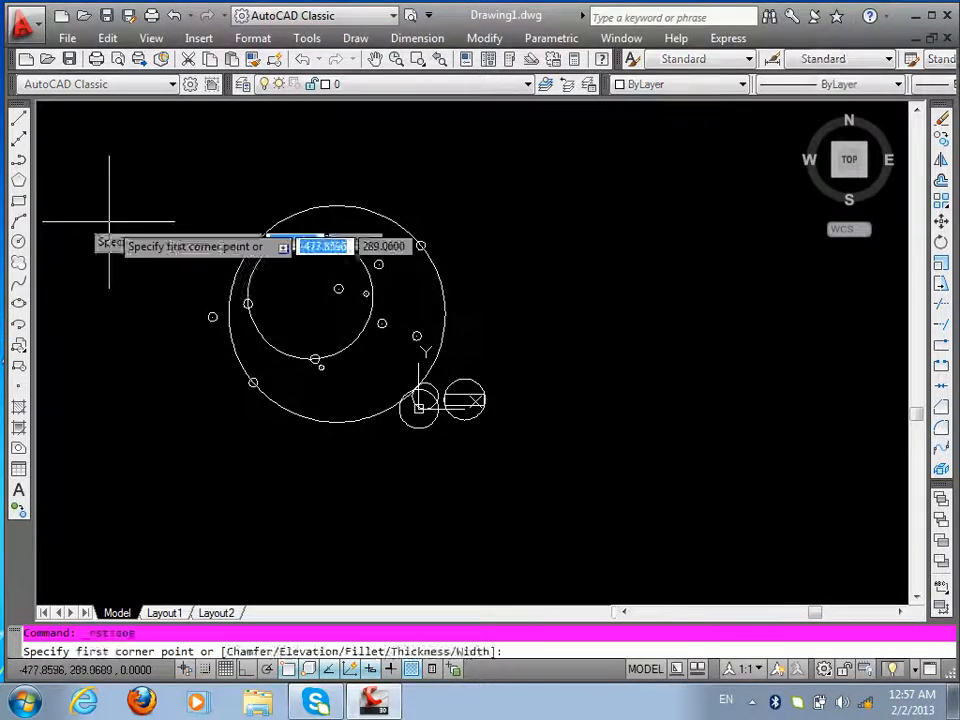
left_click(516, 303)
left_click(658, 492)
- Draw a two-point (2P) circle using the rectangle's northwest and northeast corners as its diameter endpoints
type("c")
key("Return")
type("2")
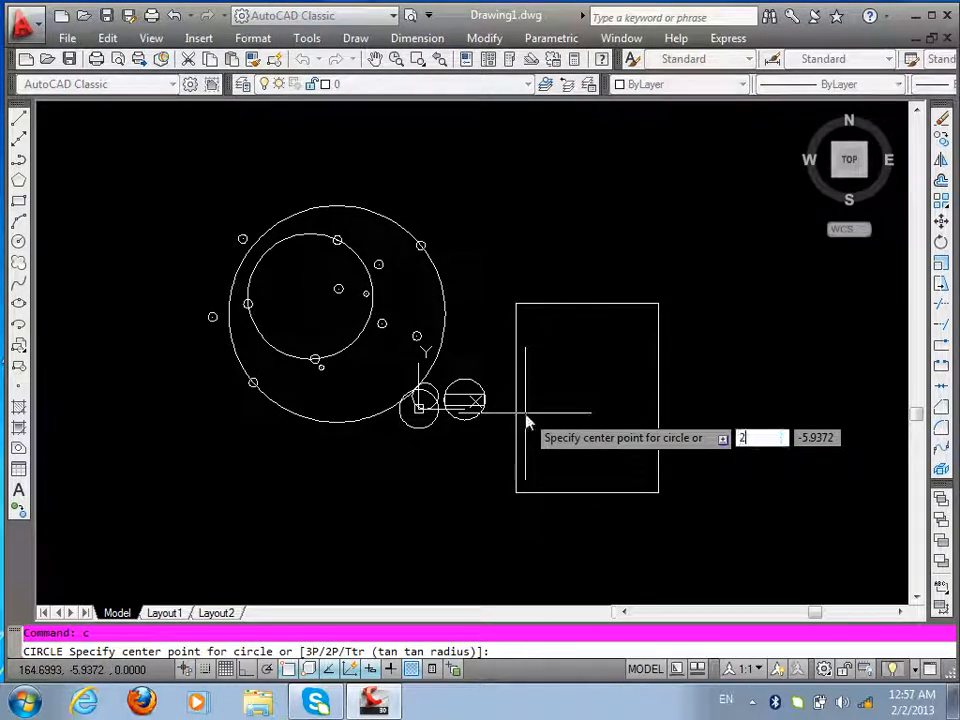
type("p")
key("Return")
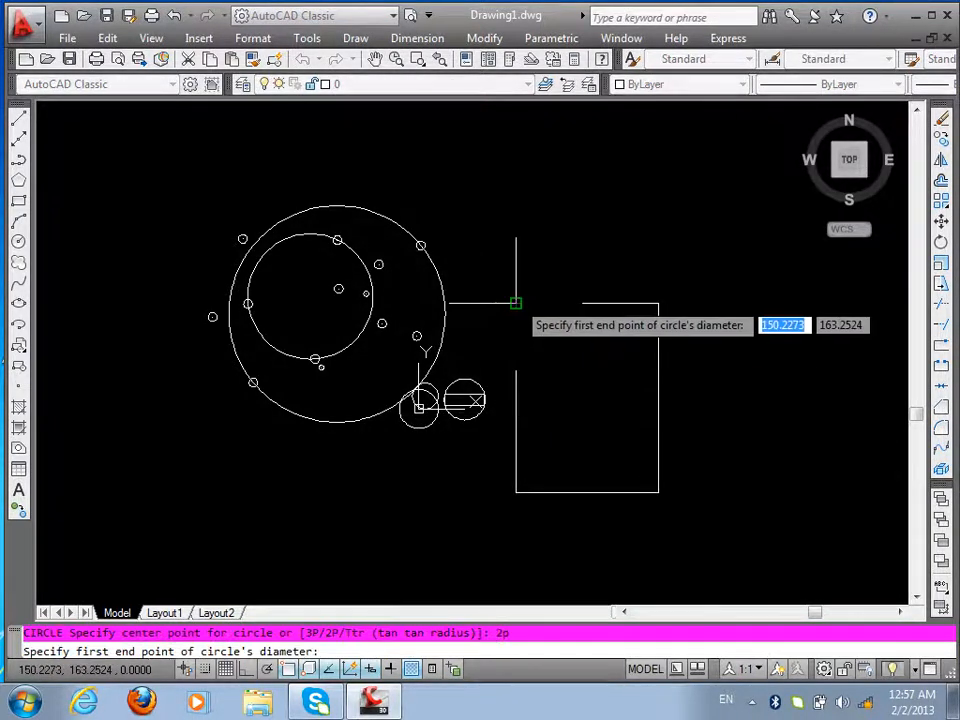
left_click(516, 303)
left_click(658, 303)
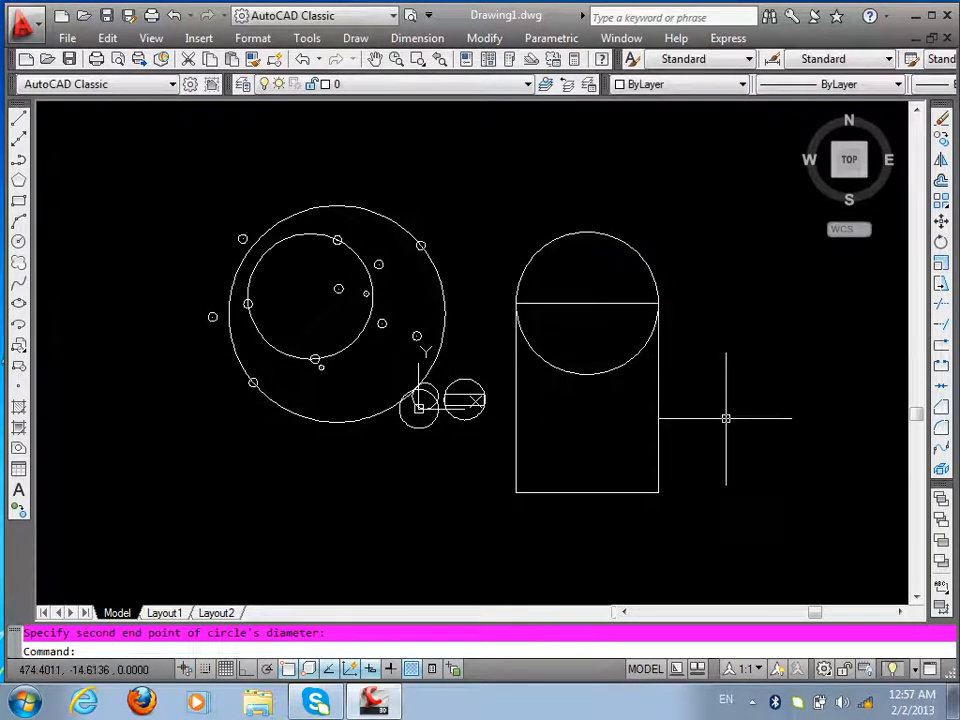
- Draw a centre-radius circle centred on the rectangle's northeast corner and passing through its southeast corner
key("Return")
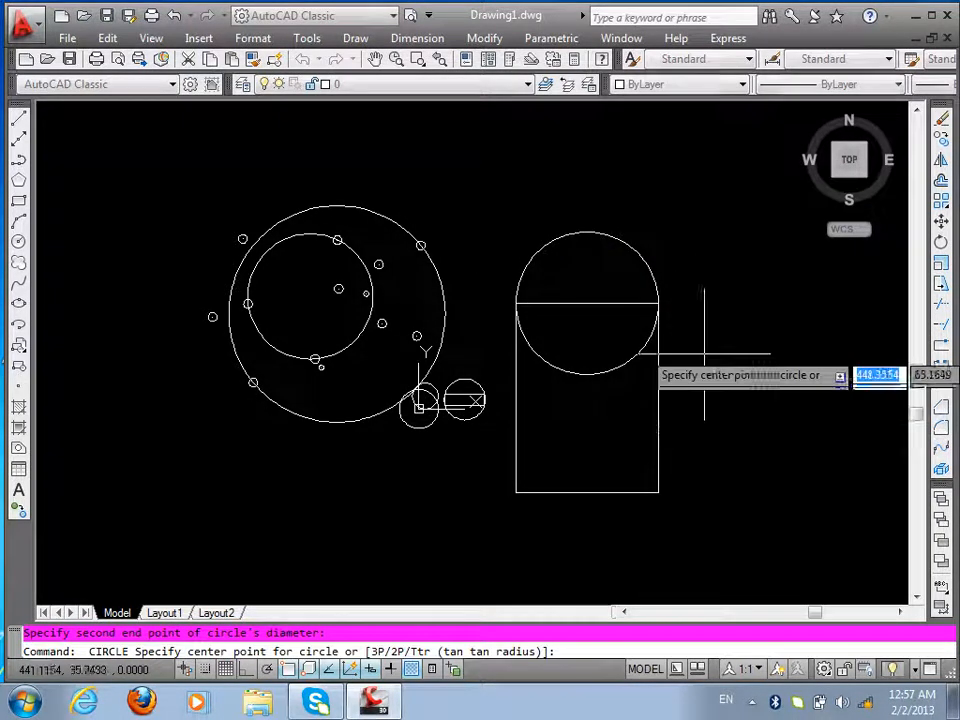
left_click(658, 303)
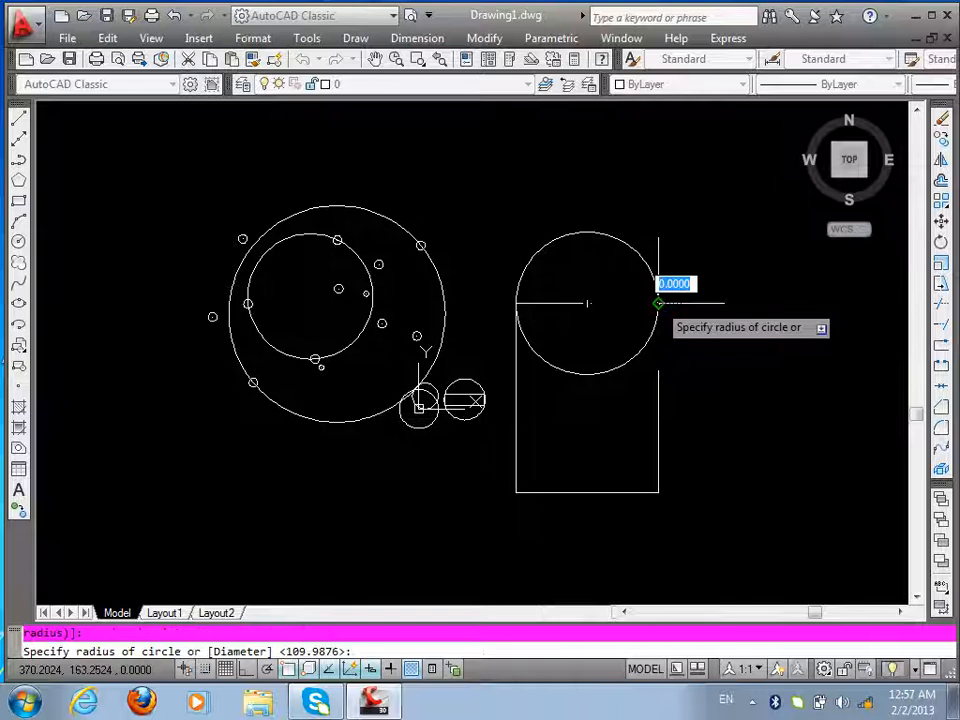
left_click(658, 493)
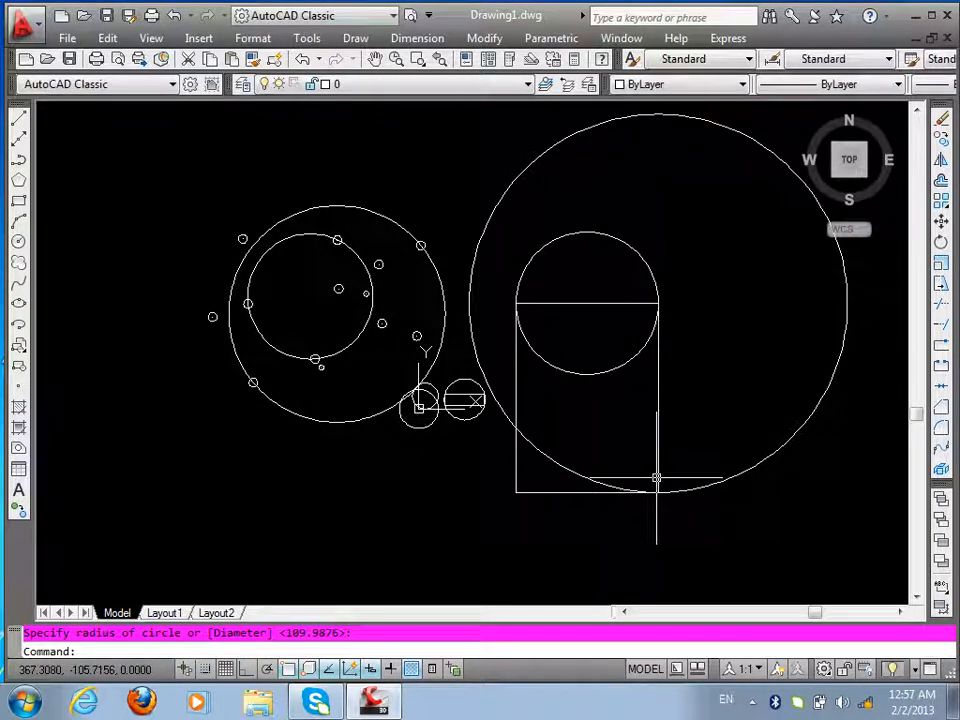
- Erase the large circle centred on the rectangle's northeast corner
key("Escape")
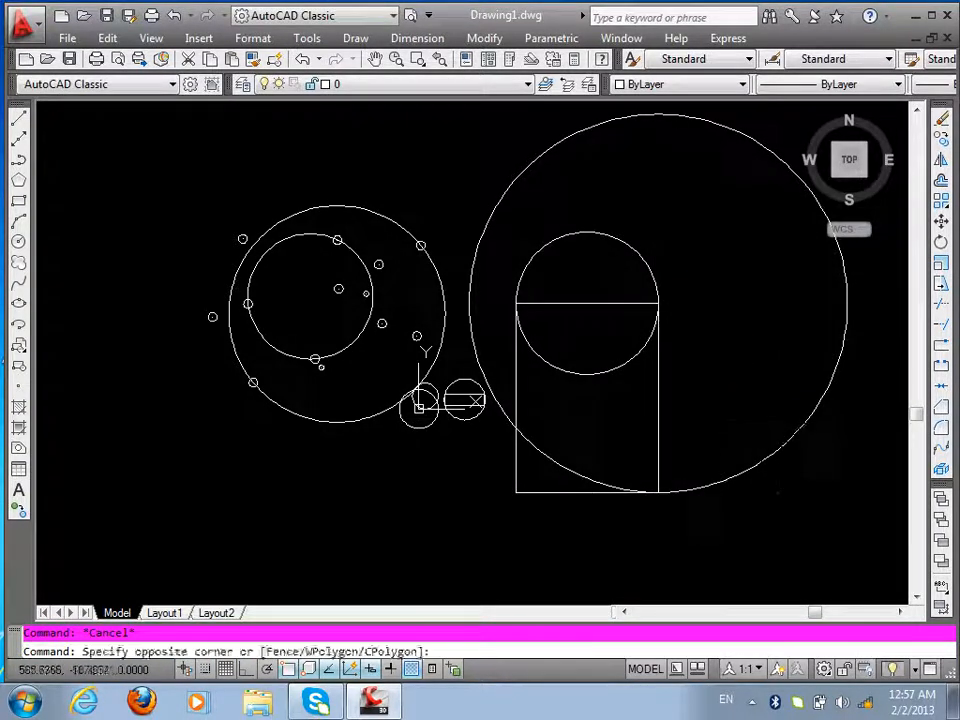
left_click(786, 420)
left_click(748, 484)
key("Delete")
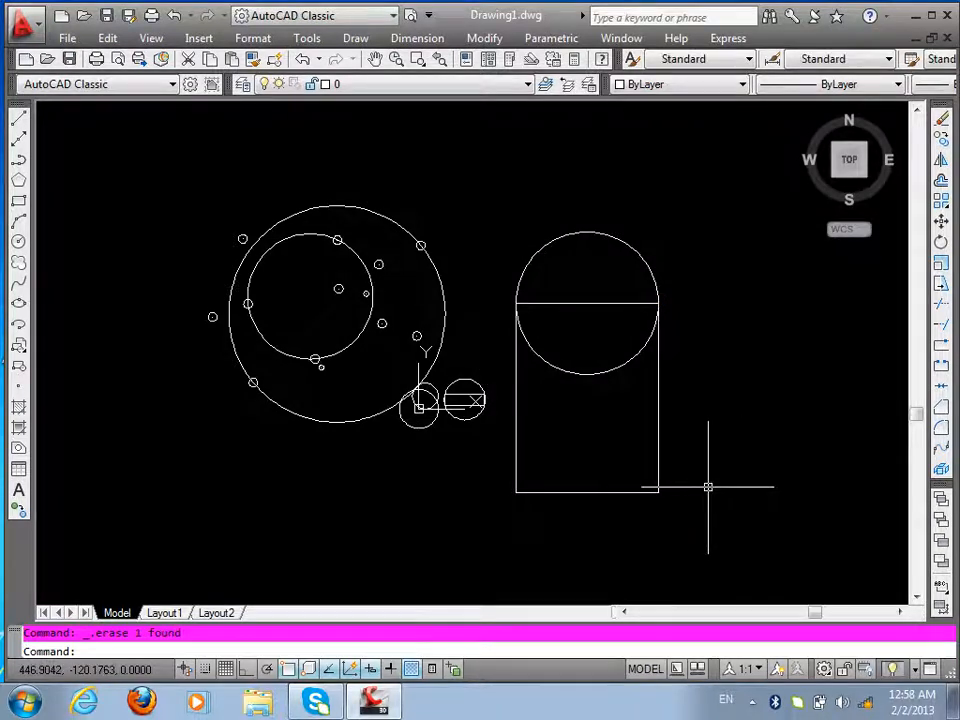
- Draw a two-point (2P) circle with its diameter along the rectangle's east side, from the southeast to the northeast corner
type("c")
key("Return")
type("2p")
key("Return")
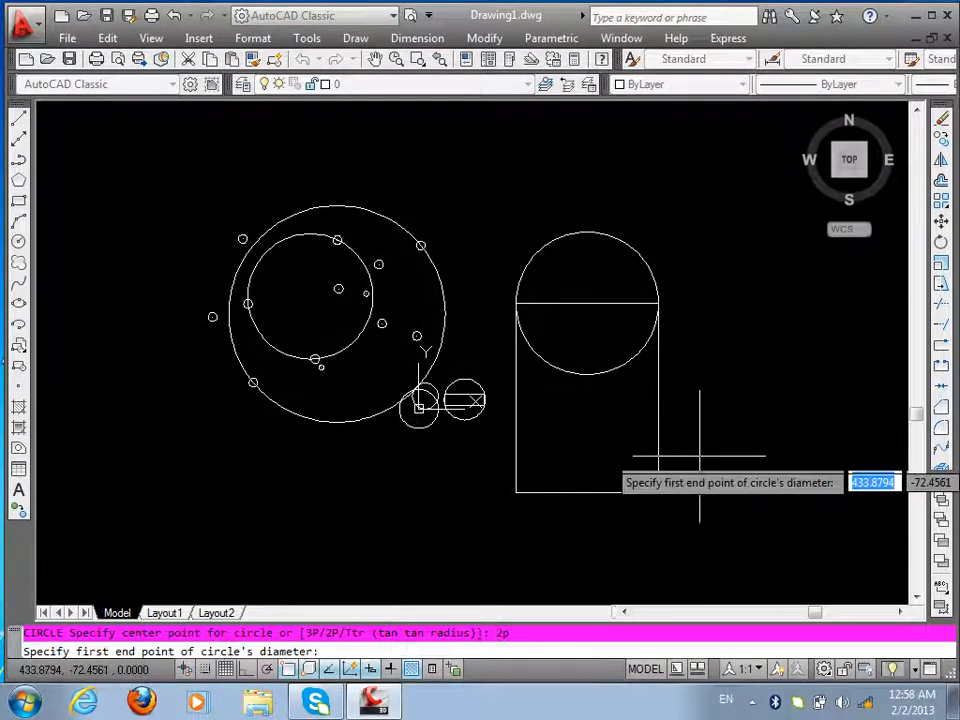
left_click(658, 493)
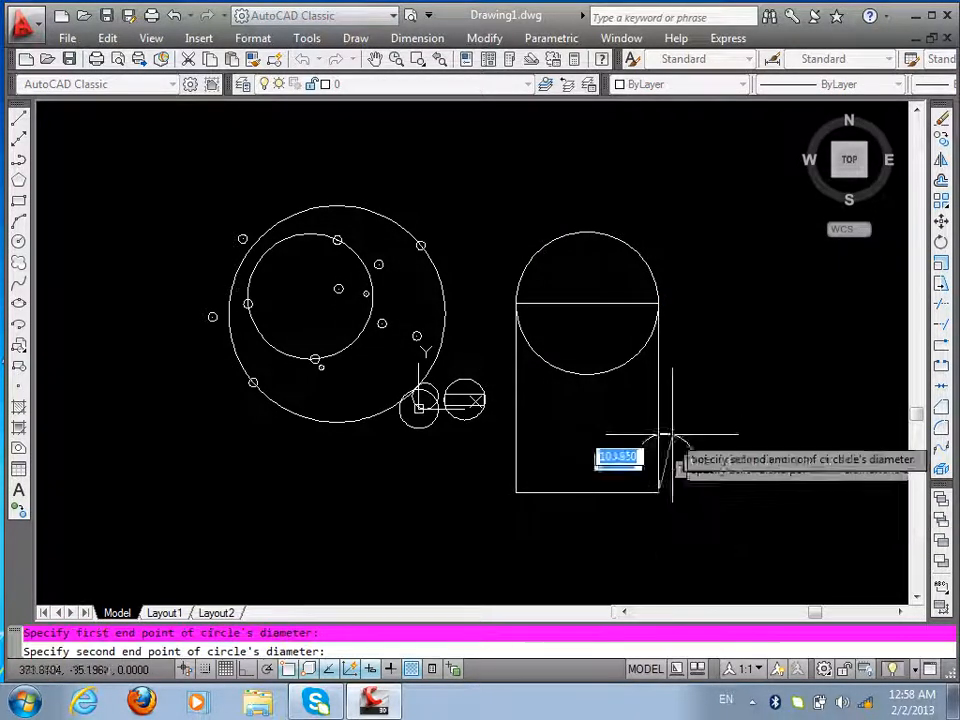
left_click(658, 302)
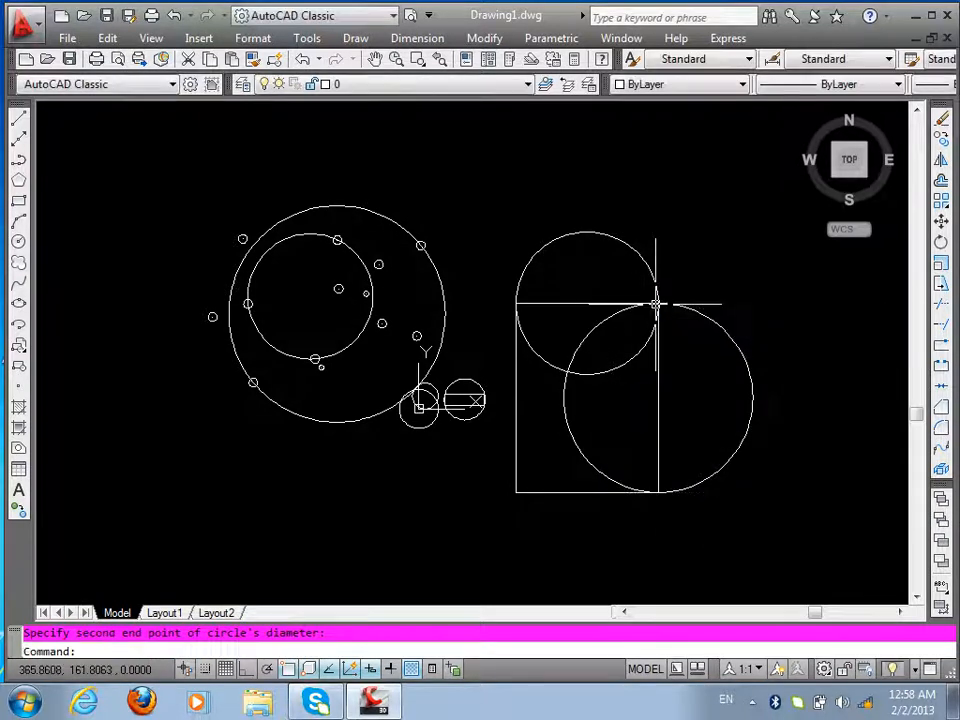
- Erase the two circles built on the rectangle's north and east sides
left_click(723, 278)
left_click(694, 339)
left_click(649, 214)
left_click(612, 255)
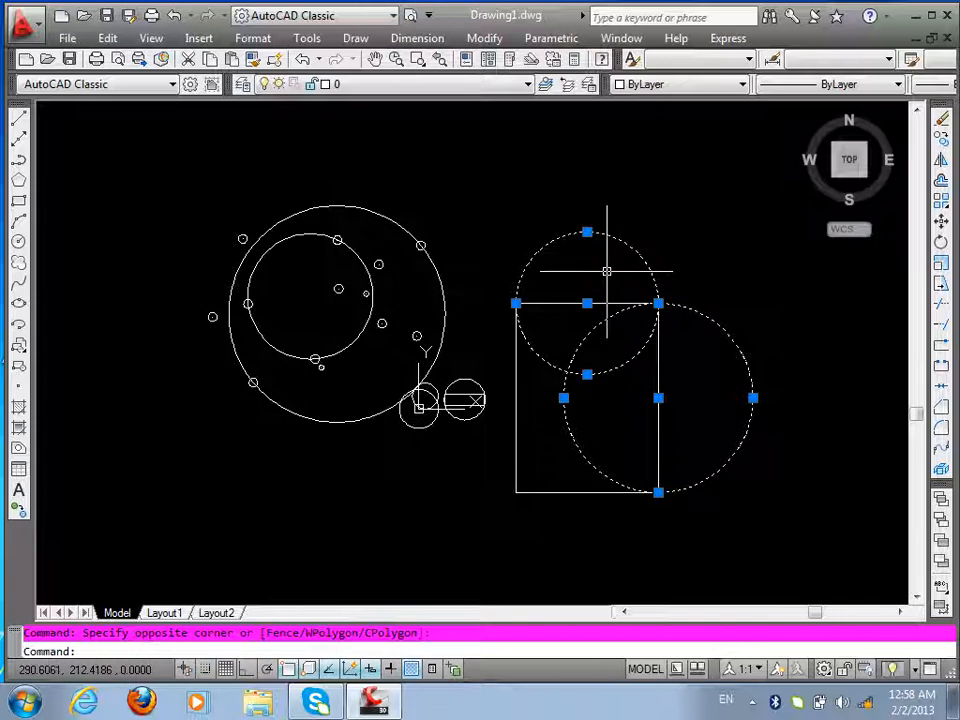
key("Delete")
- Erase all remaining circles, points and the rectangle to leave the drawing empty
scroll(598, 306, "down", 3)
scroll(542, 439, "up", 6)
scroll(579, 296, "down", 4)
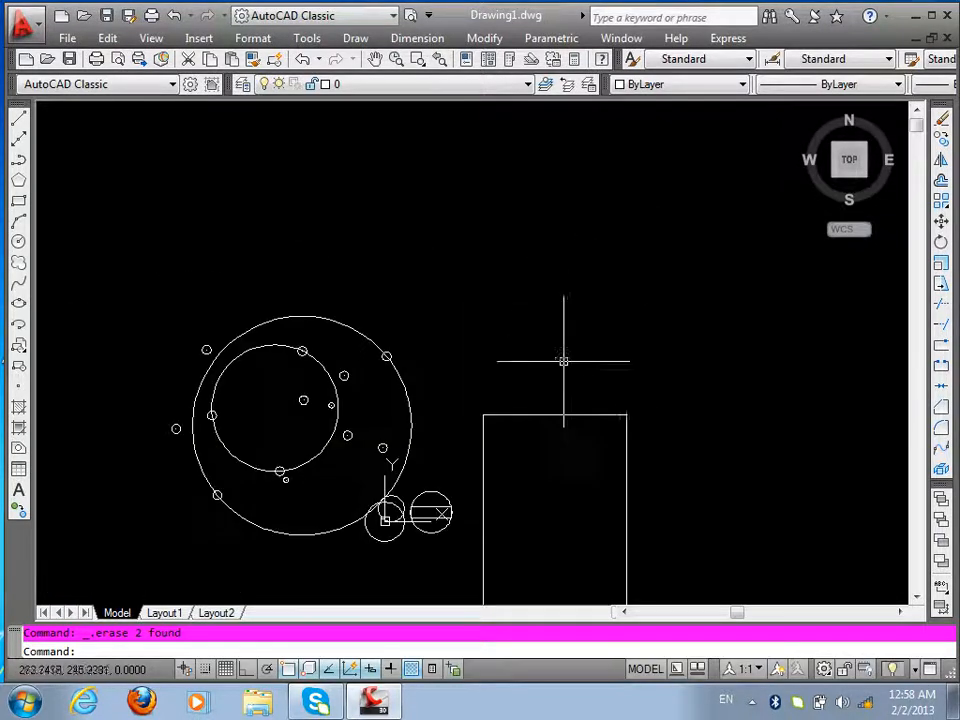
scroll(542, 308, "up", 3)
key("Escape")
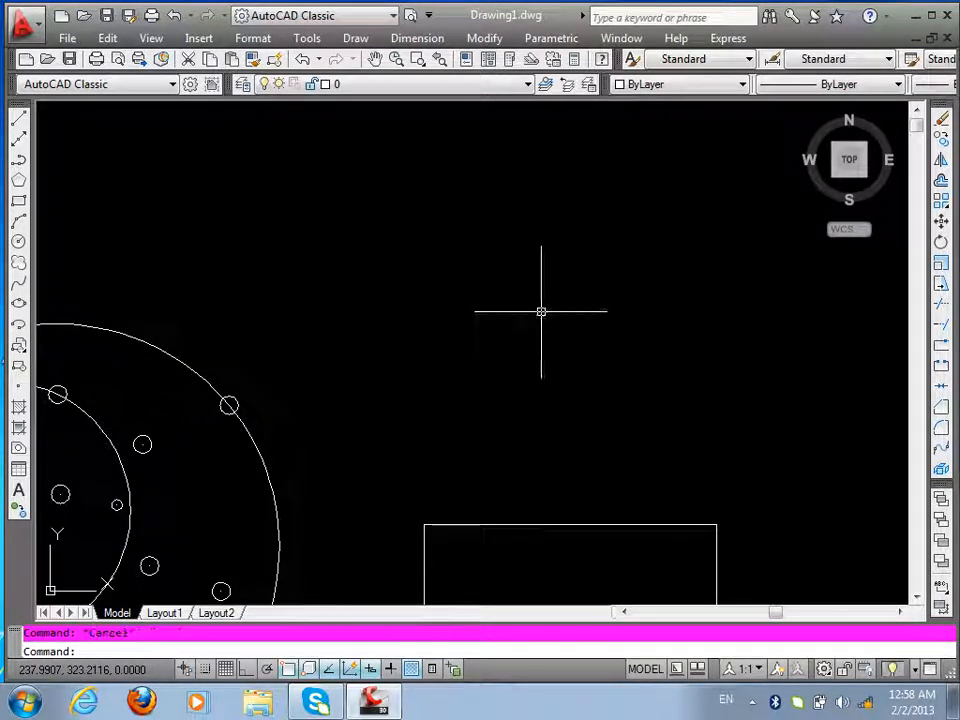
scroll(452, 422, "down", 3)
left_click(714, 289)
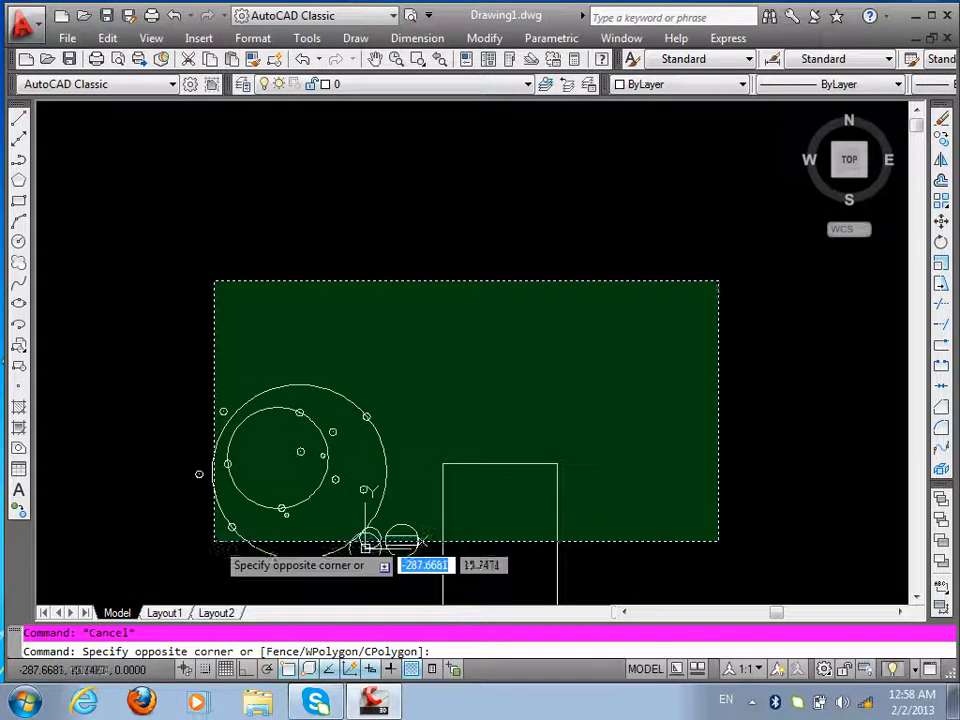
left_click(177, 576)
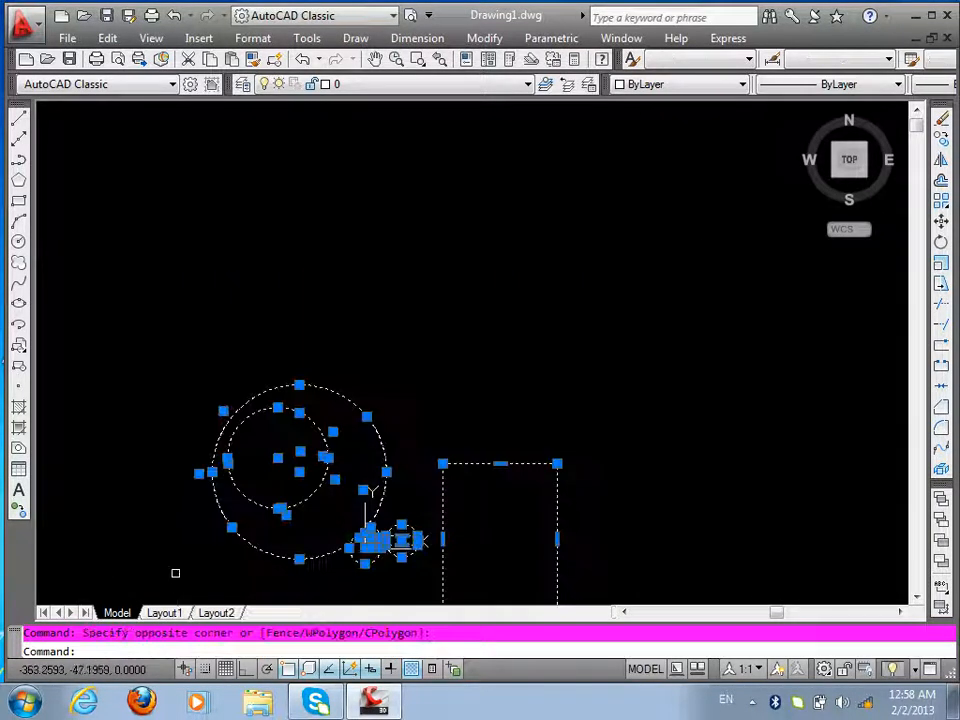
key("Delete")
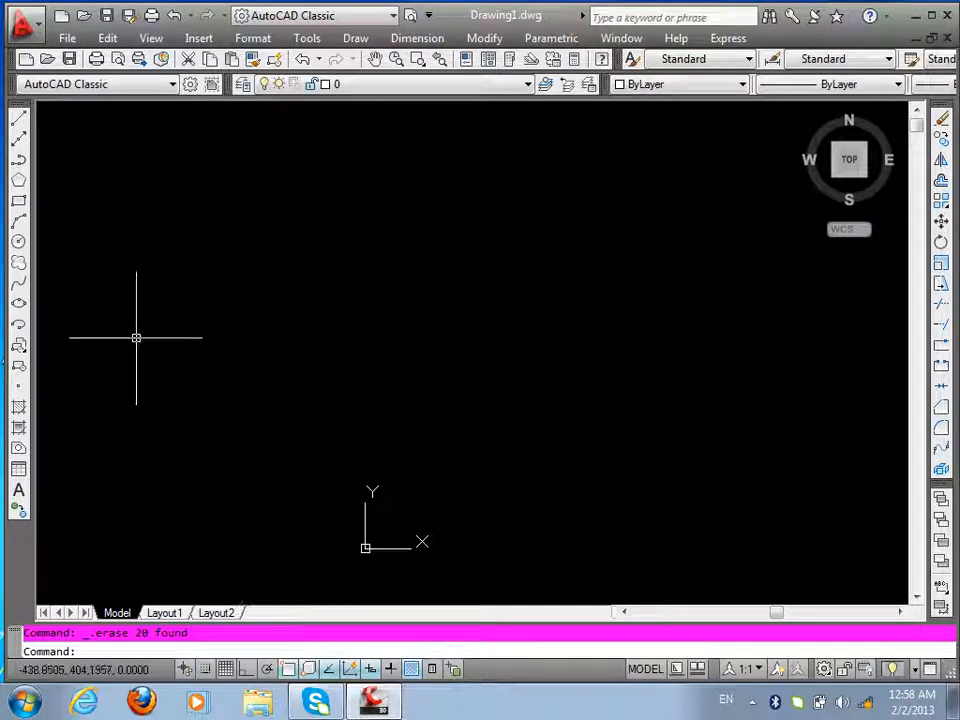
- Draw two connected lines forming a wide V, from the far northwest to a low vertex and out to the east
left_click(18, 118)
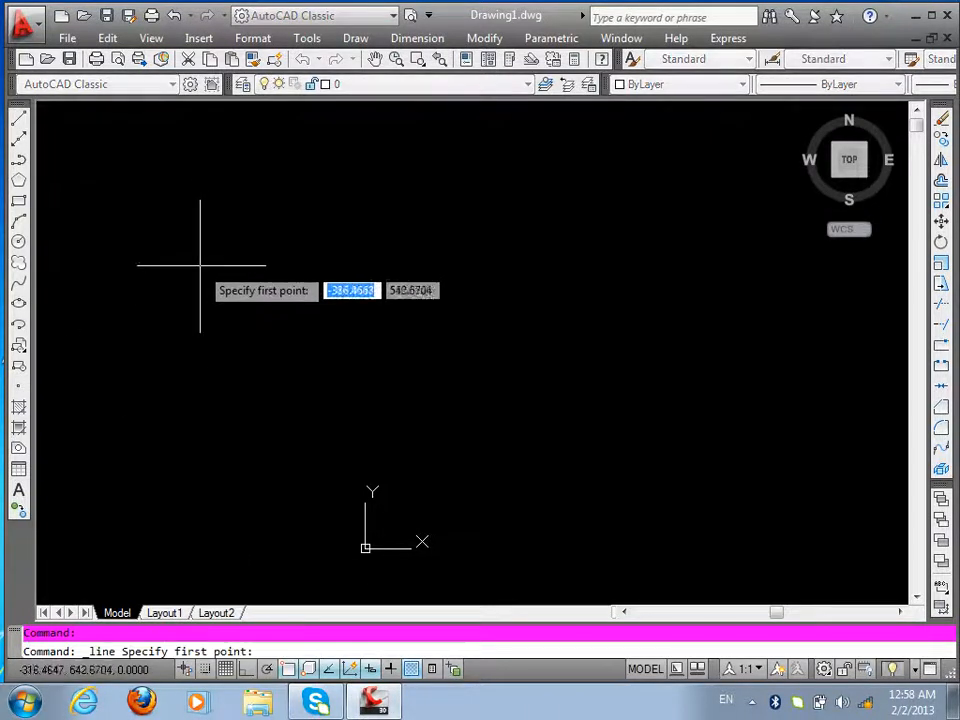
left_click(72, 163)
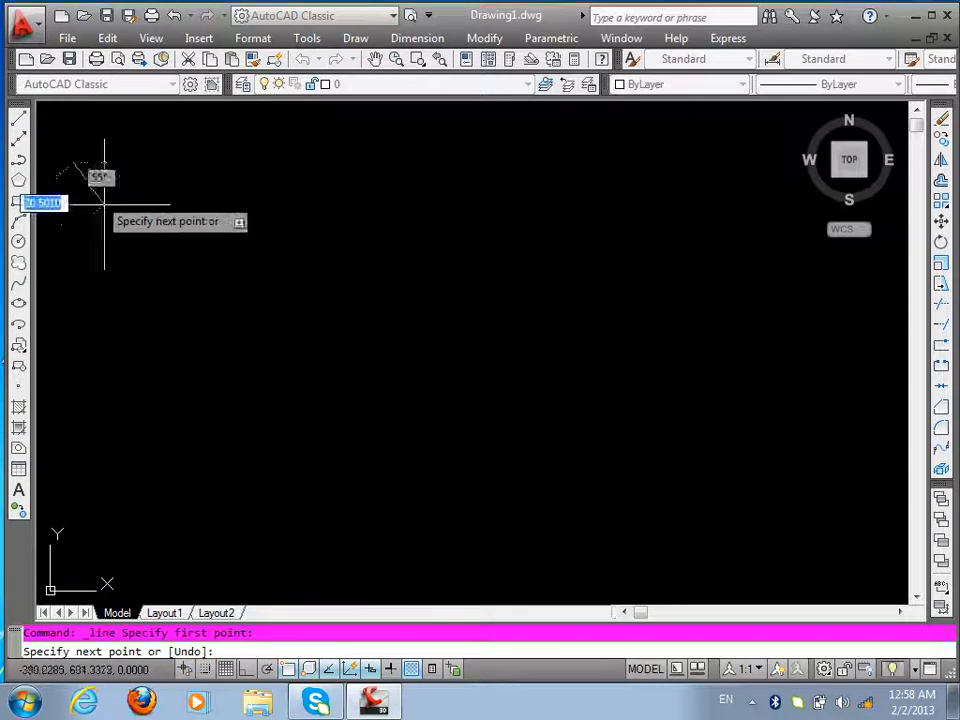
left_click(288, 507)
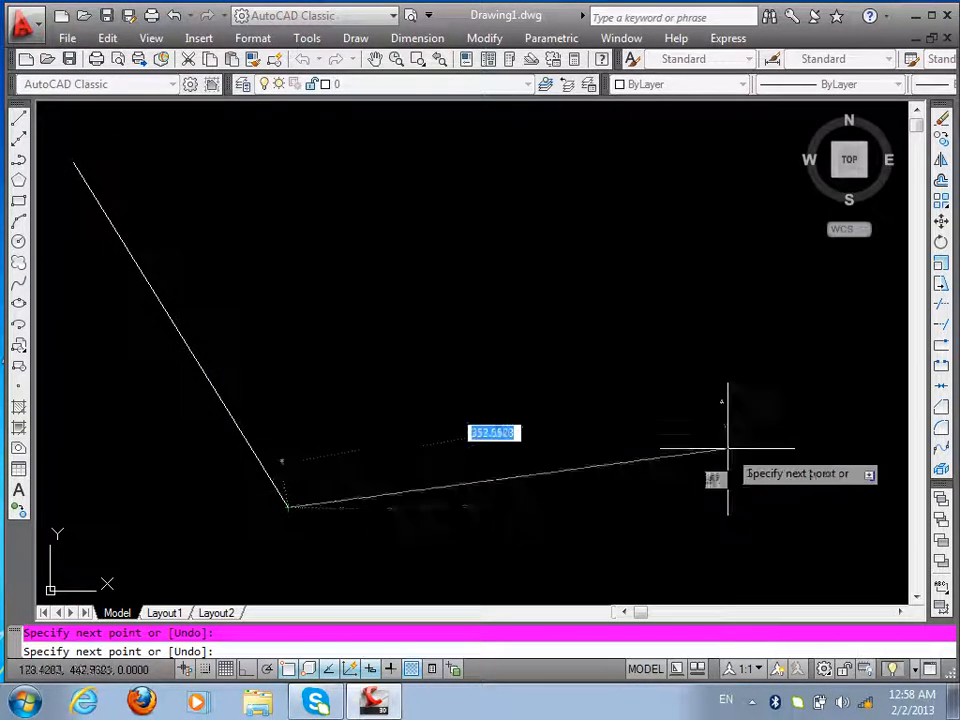
left_click(831, 418)
key("Return")
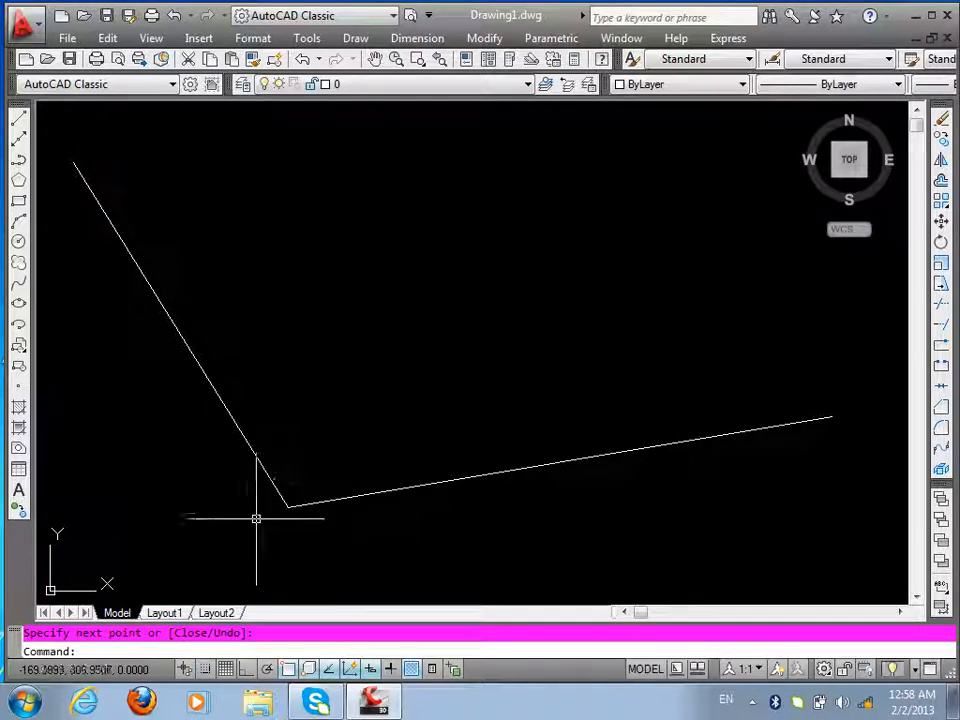
left_click(229, 396)
left_click(308, 463)
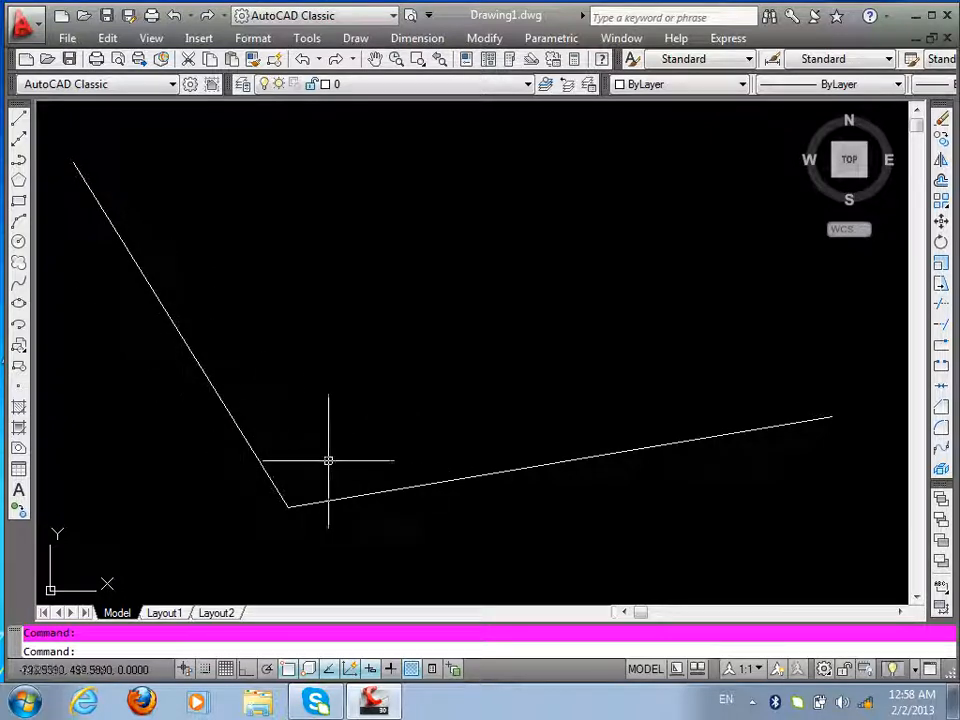
- Draw a tangent-tangent-radius circle touching the lower east line and the west line, picking a radius of about 64 from two points
type("c")
key("Return")
type("ttr")
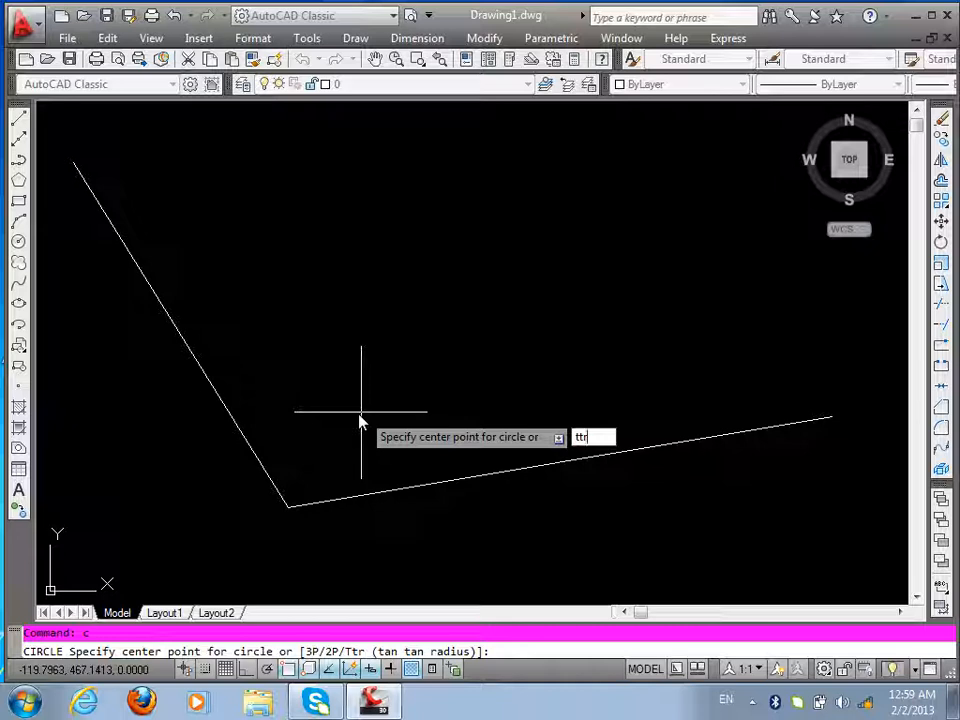
key("Return")
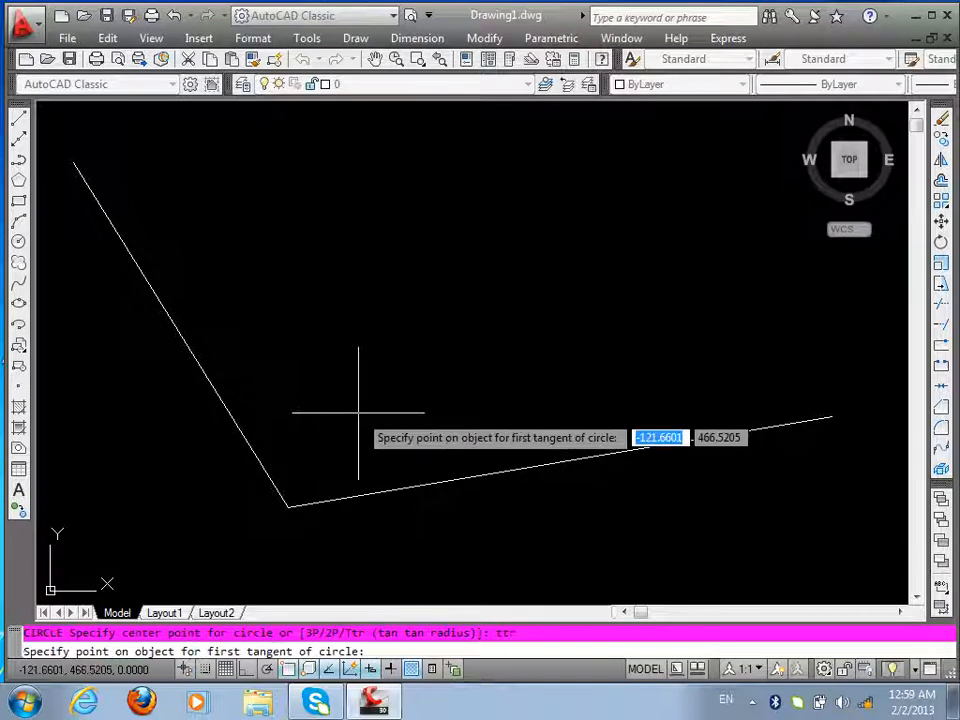
left_click(380, 491)
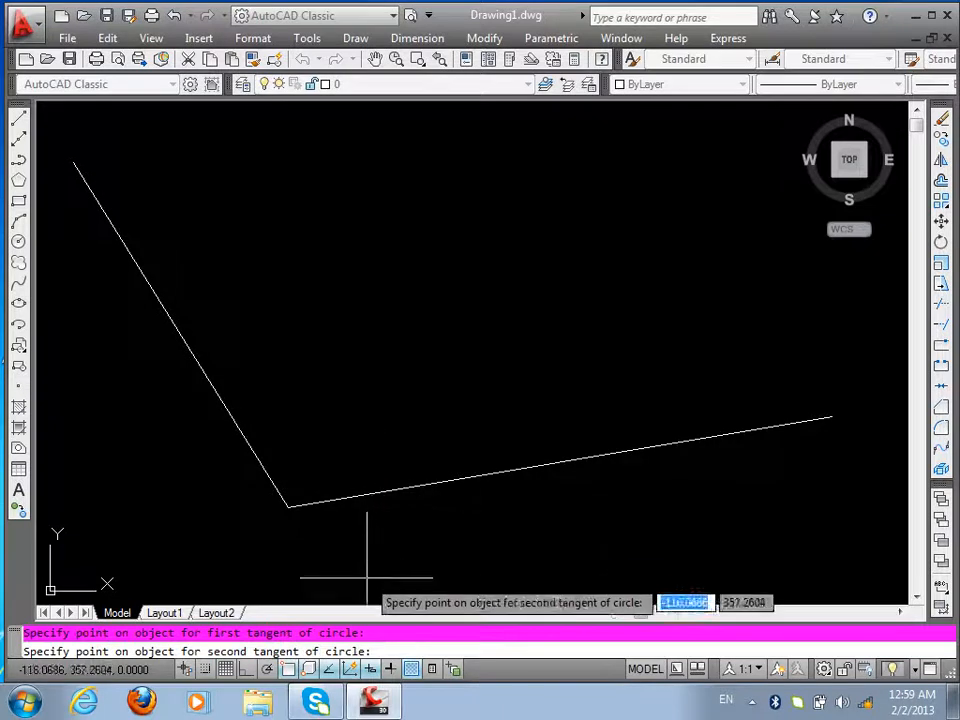
left_click(253, 452)
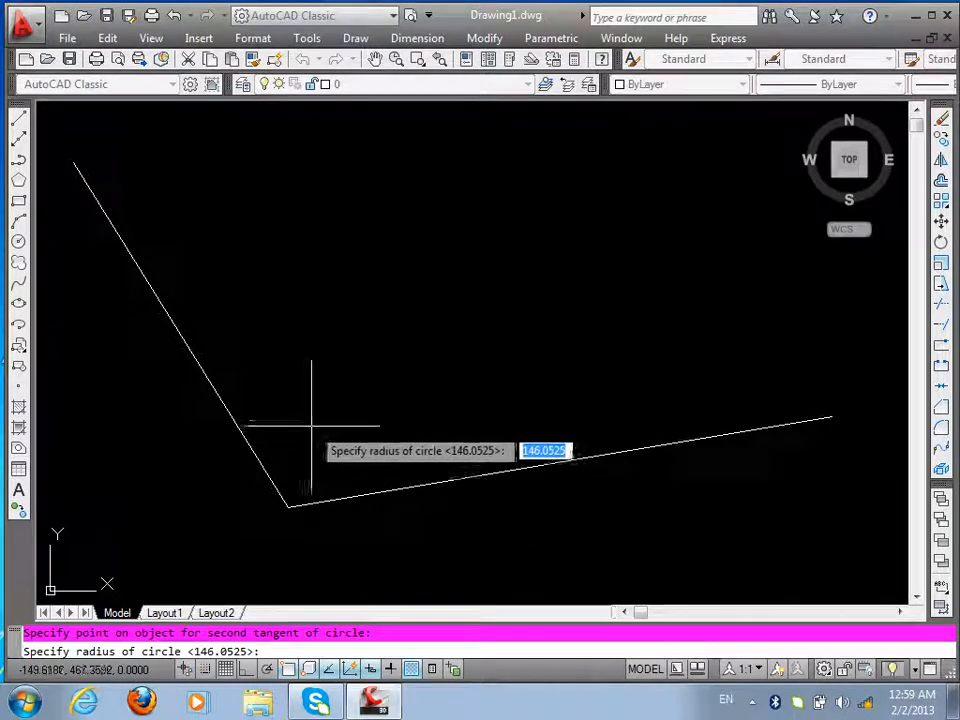
left_click(301, 467)
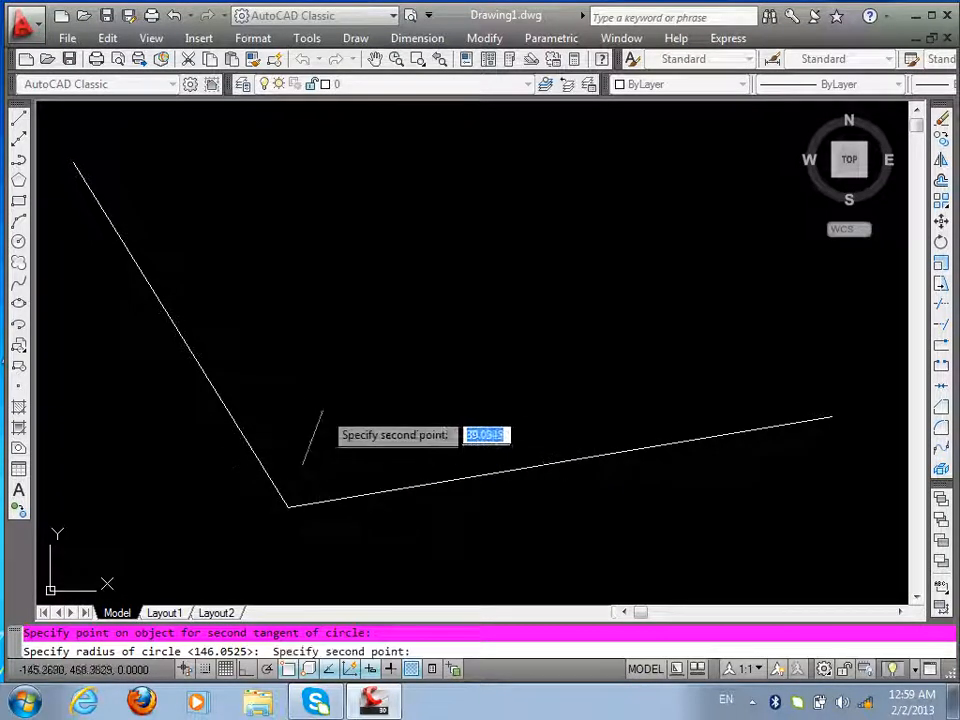
left_click(338, 379)
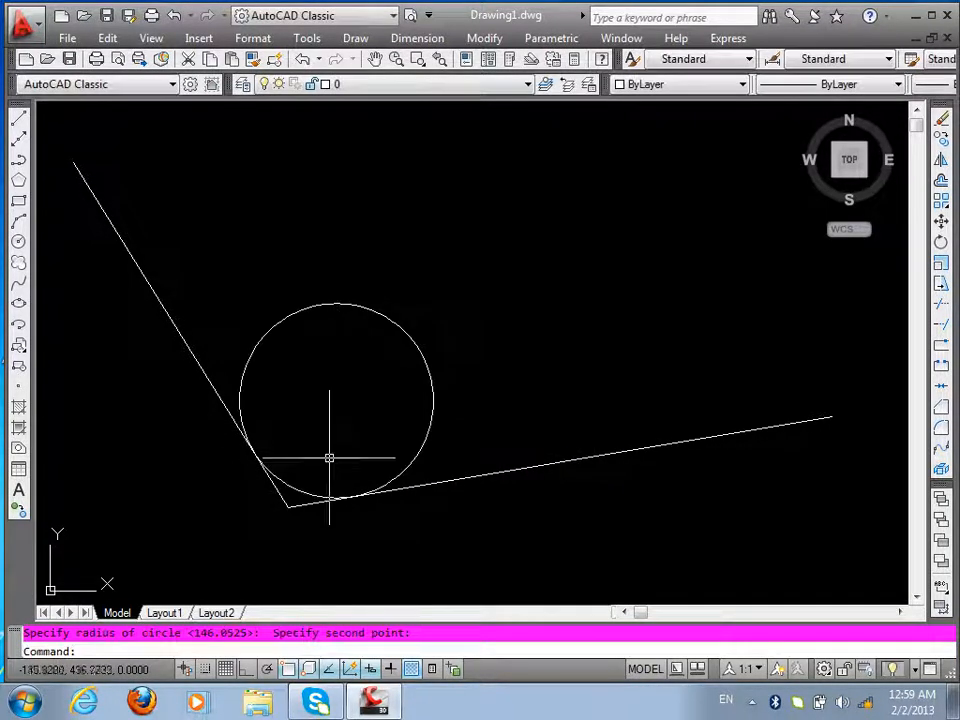
- Erase the circle tangent to the two V lines
left_click(388, 251)
left_click(311, 356)
key("Delete")
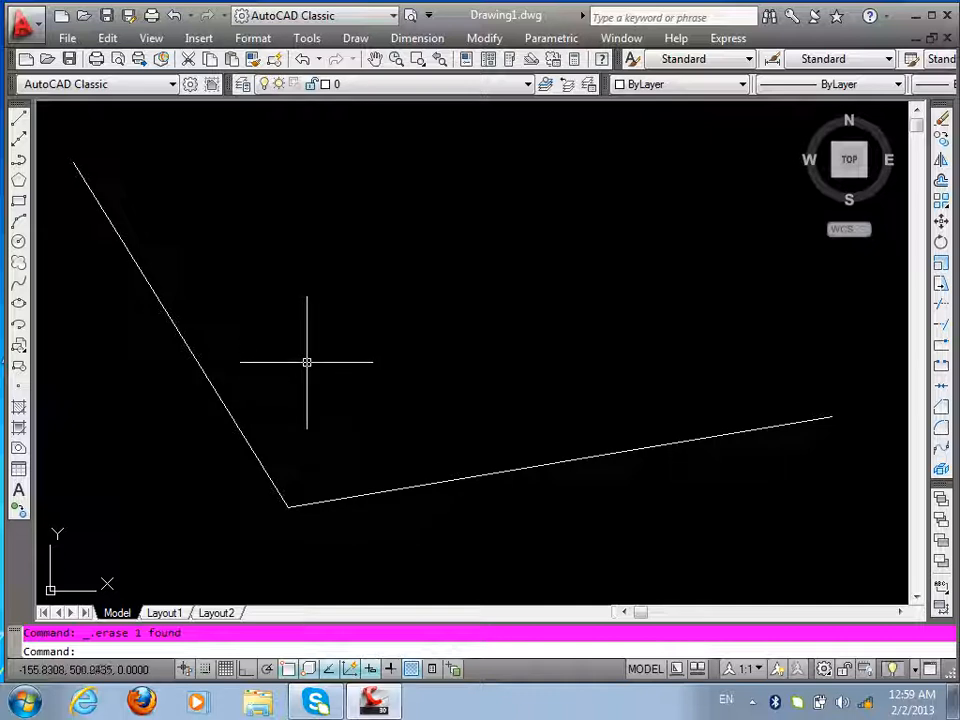
- Draw a tangent-tangent-radius circle of radius 100 touching both lines of the V
type("c")
key("Return")
type("ttr")
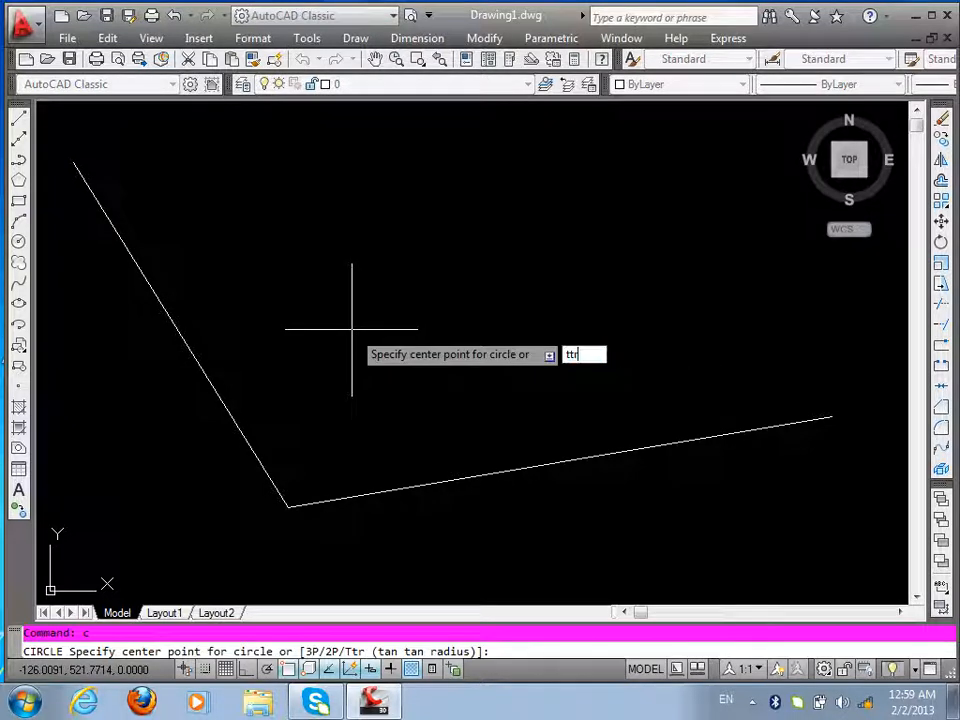
key("Return")
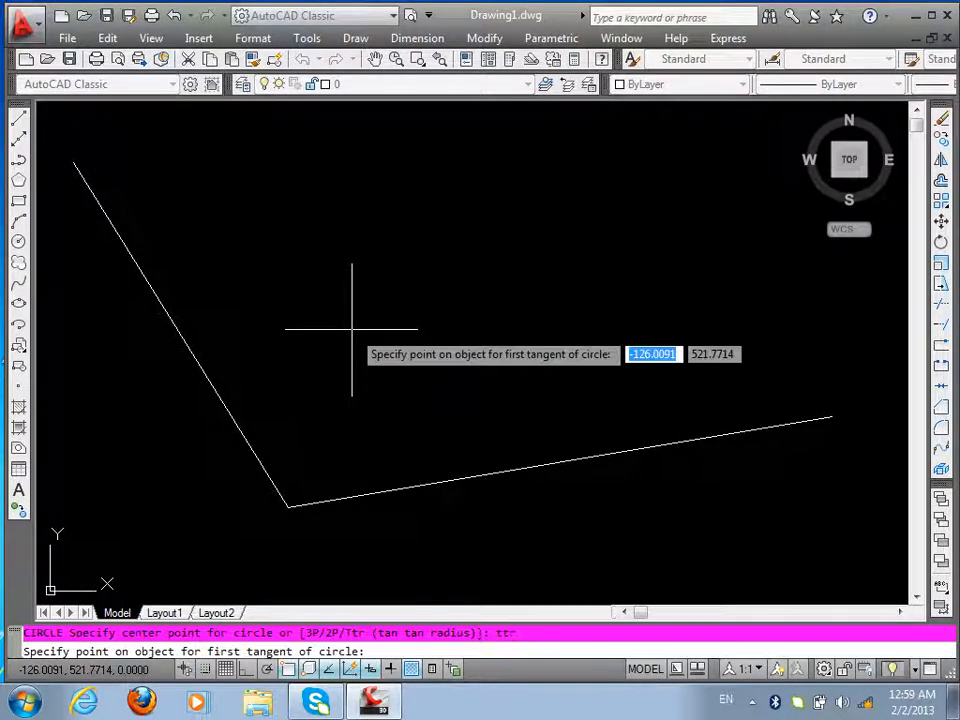
left_click(426, 481)
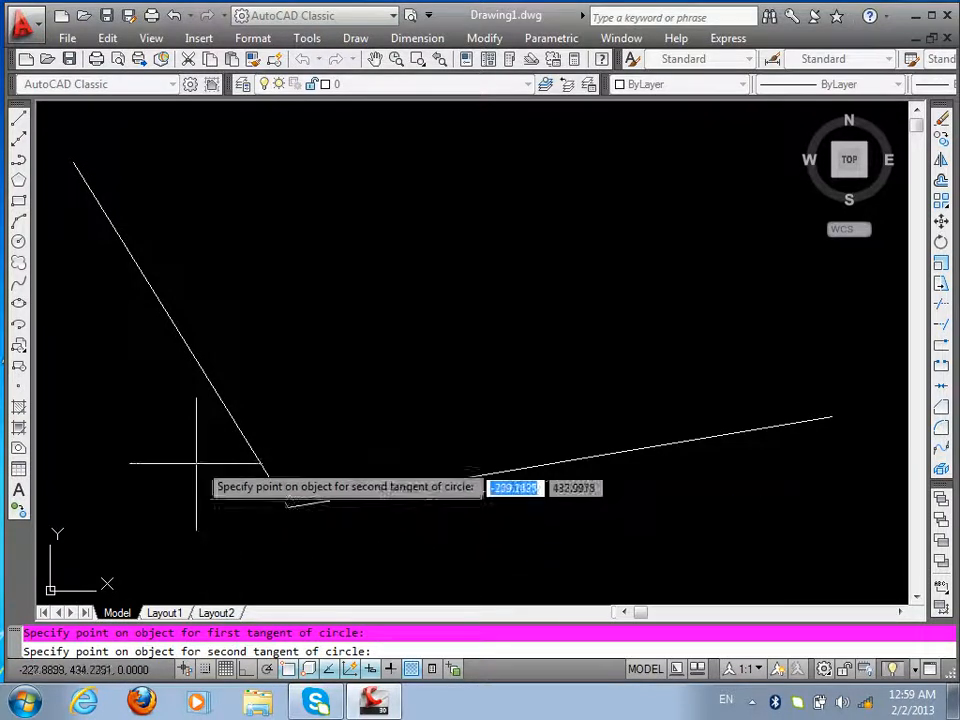
left_click(240, 423)
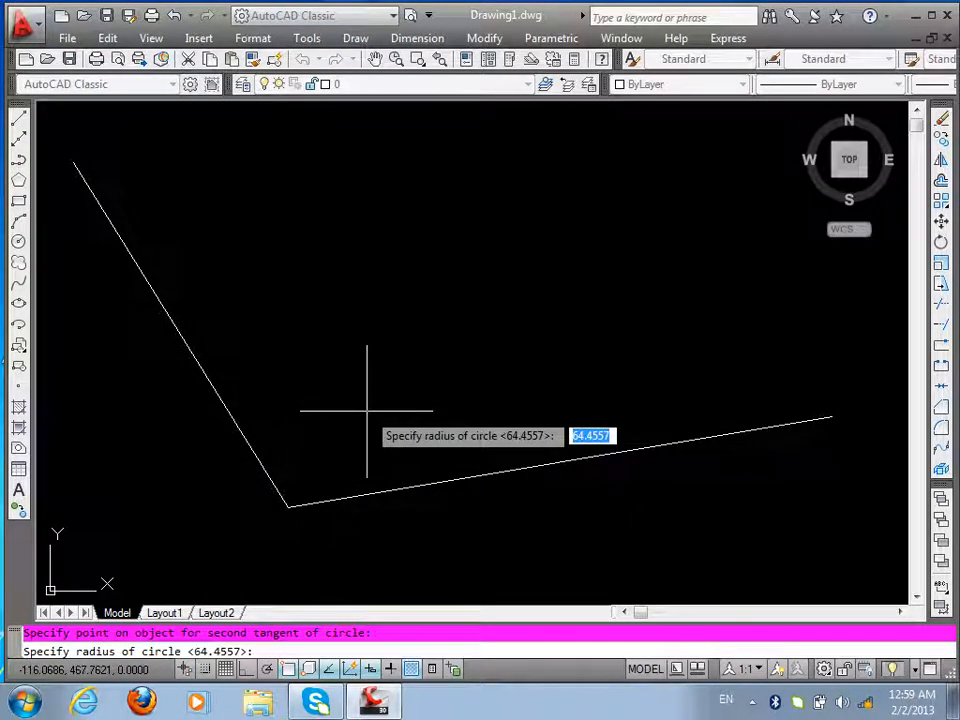
type("100")
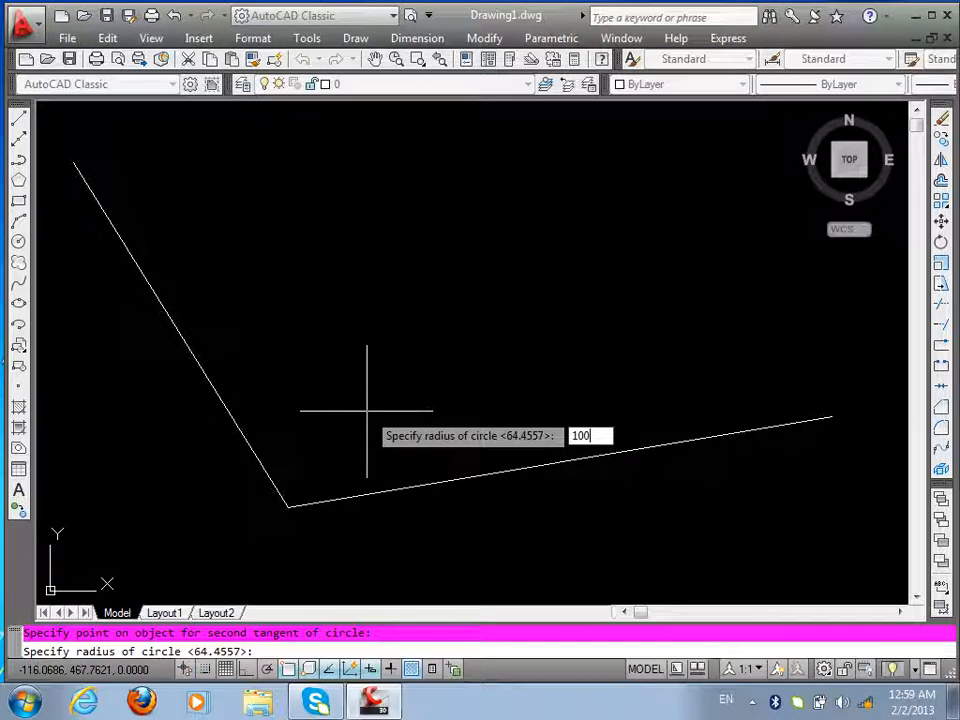
key("Return")
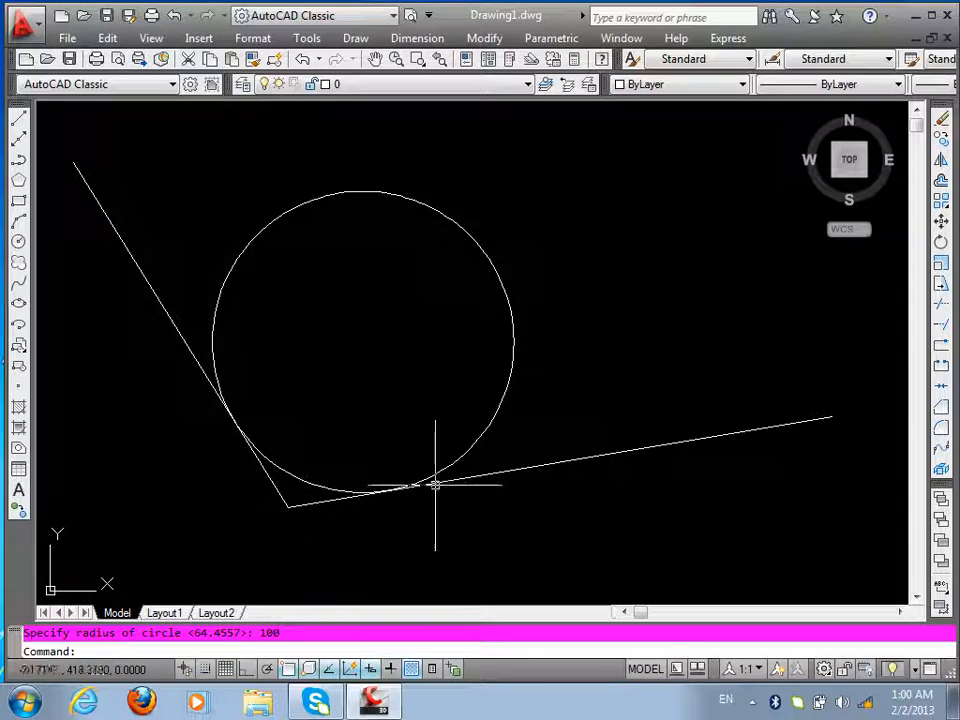
- Trim away the circle's upper arc and the line ends below the tangent points, leaving a rounded corner between the two lines
left_click(353, 420)
left_click(268, 465)
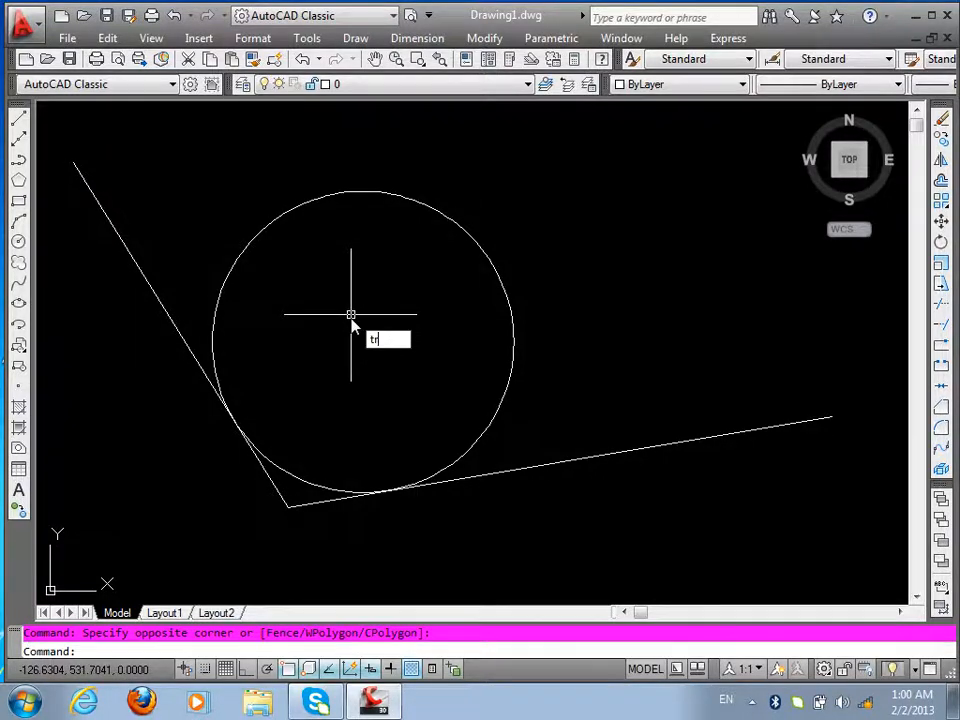
key("Return")
key("Return")
left_click(379, 169)
left_click(364, 224)
left_click(287, 501)
left_click(289, 529)
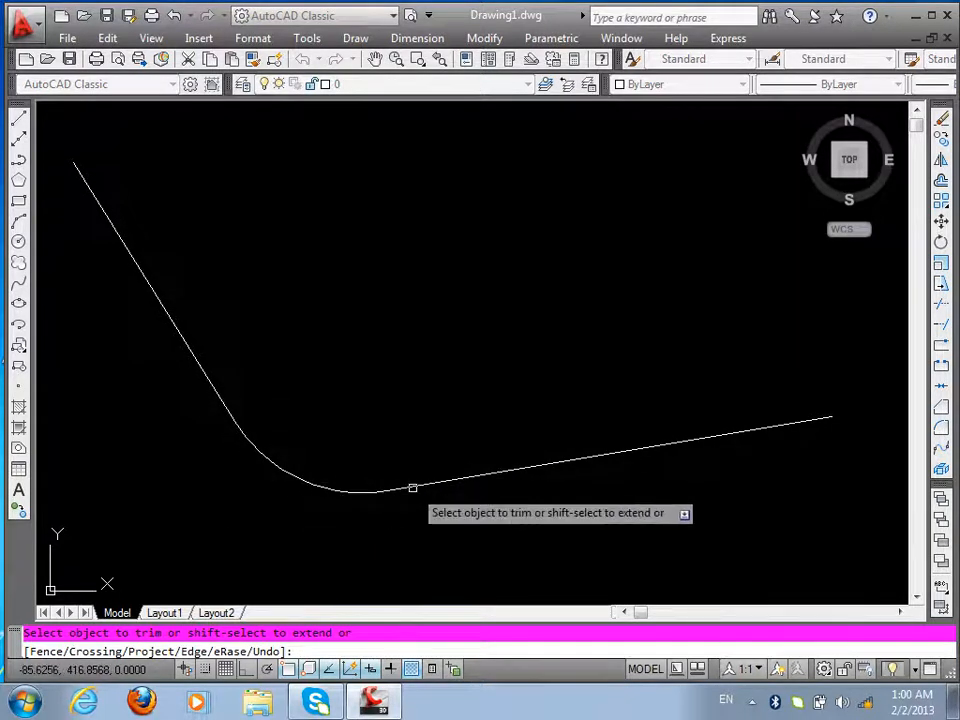
key("Return")
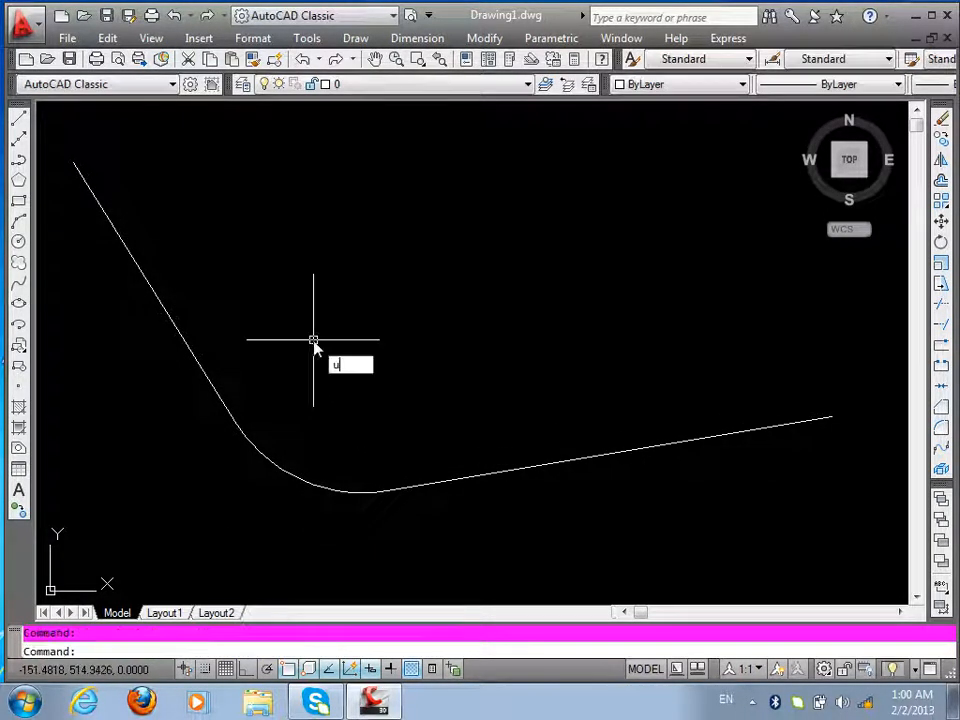
- Undo the trimming and the 100-radius circle so only the two V lines remain
type("u")
key("Return")
scroll(262, 540, "down", 3)
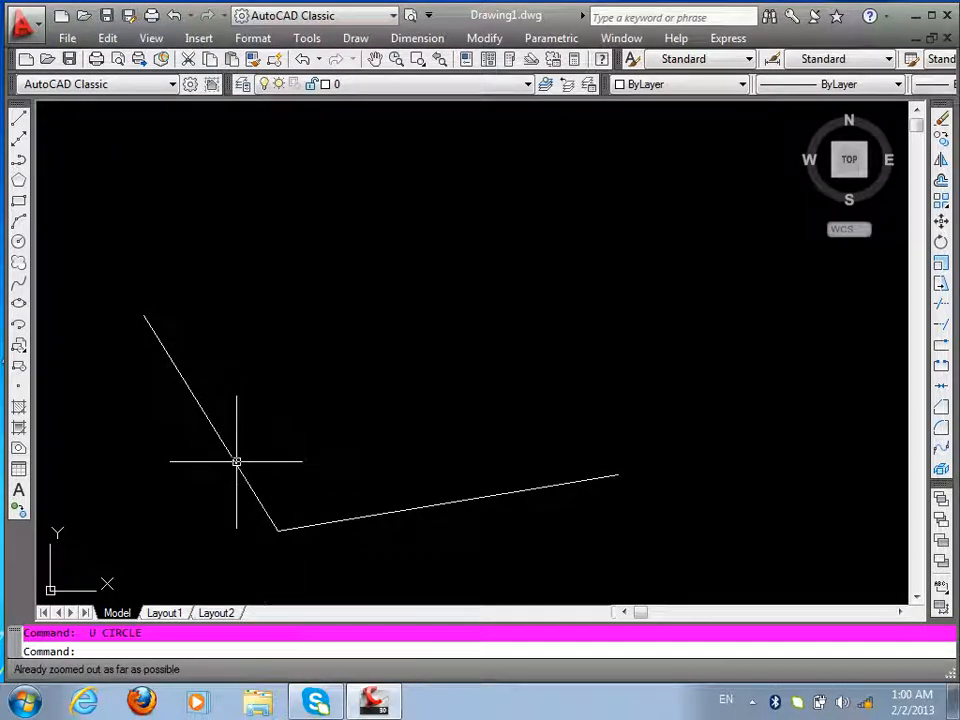
- Draw a centre-radius circle of radius about 104 over the west line's upper end and one of about 32 just east of it
type("c")
key("Return")
left_click(240, 304)
left_click(334, 335)
key("Return")
left_click(402, 318)
left_click(426, 336)
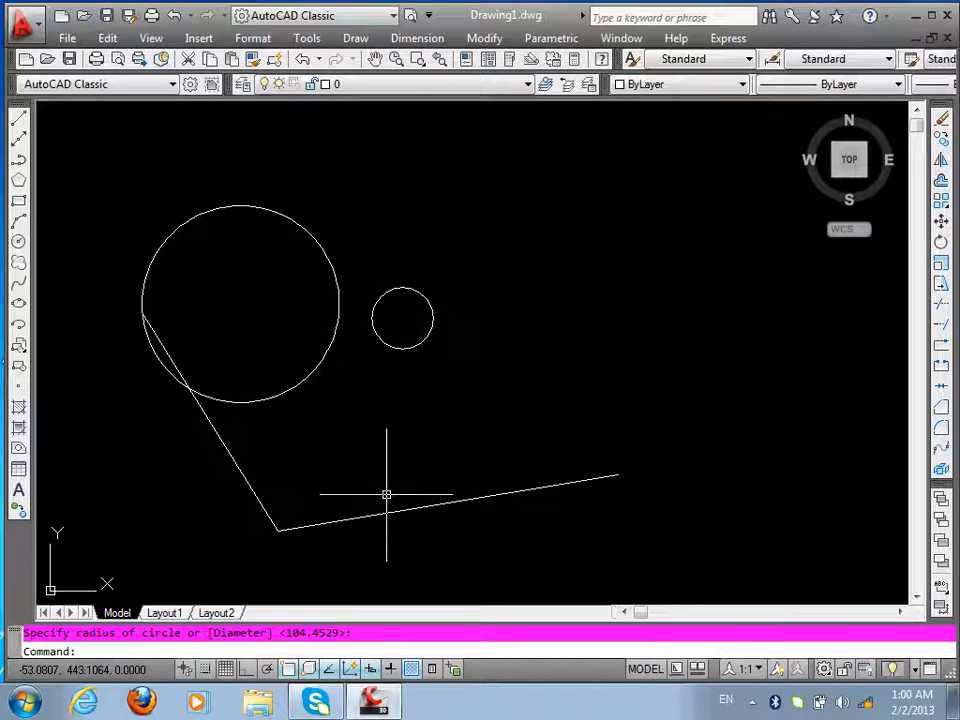
key("Escape")
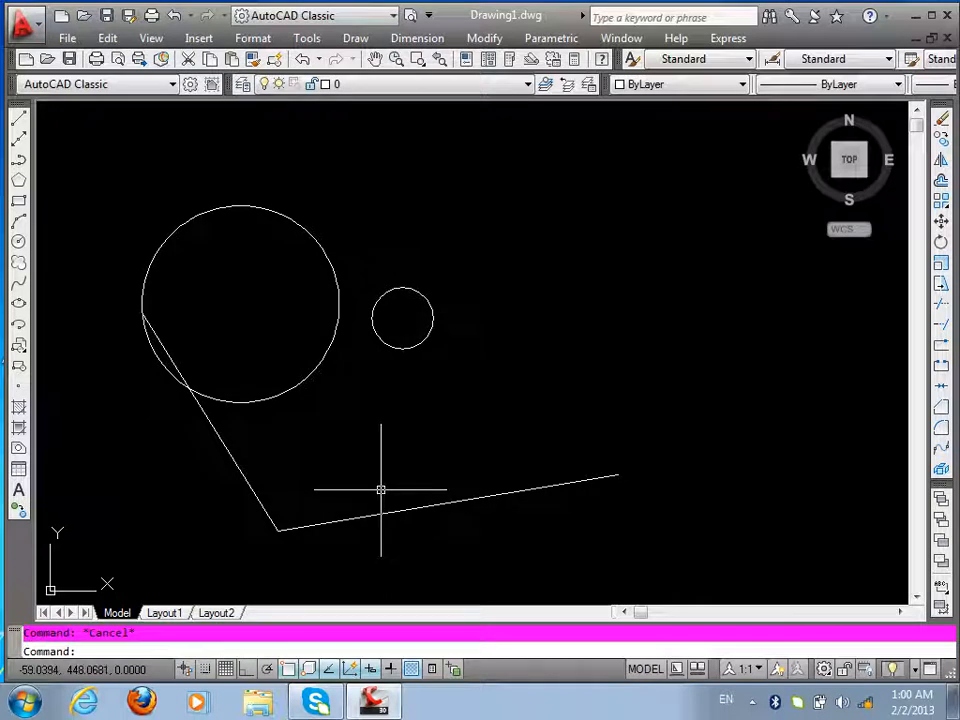
- Draw a tangent-tangent-radius circle of radius 20 in the gap between the large circle and the small circle east of it
type("c")
key("Return")
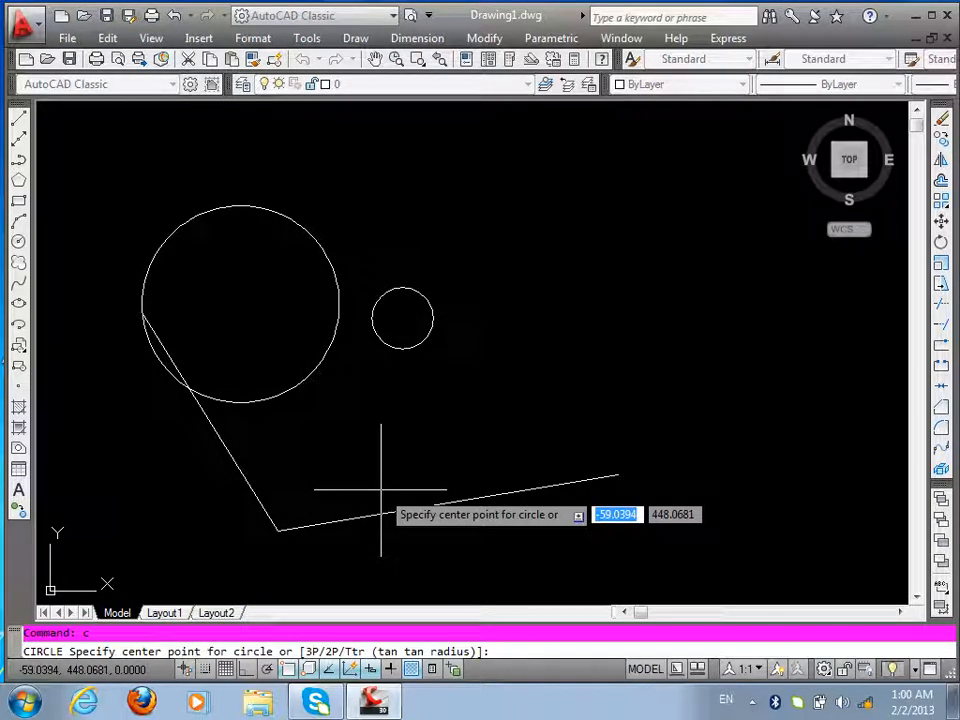
type("ttr")
key("Return")
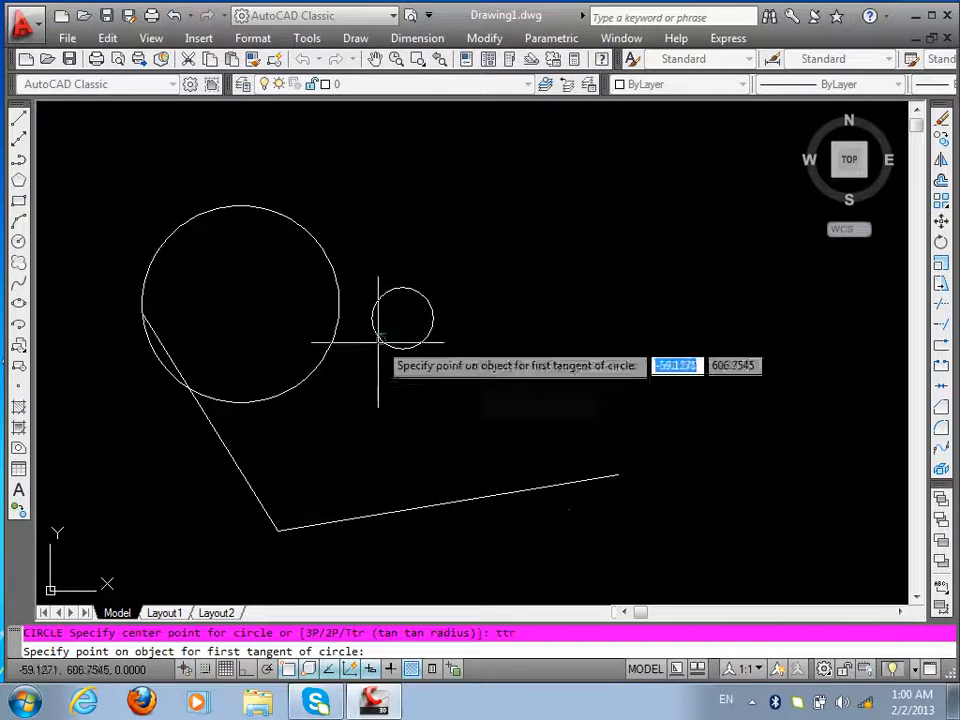
left_click(336, 271)
left_click(381, 297)
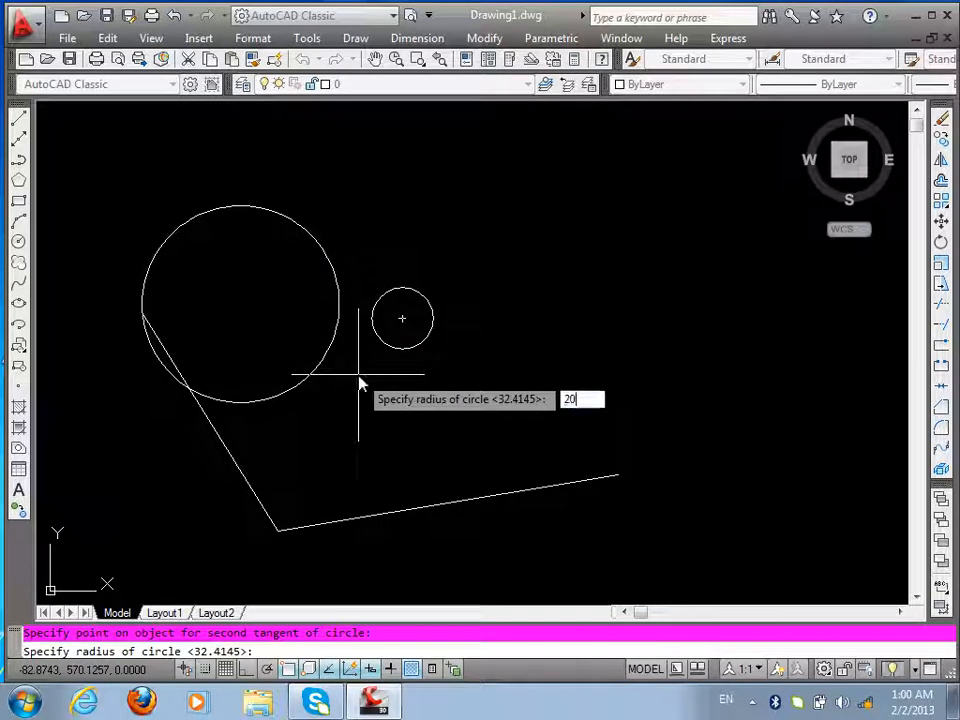
type("20")
key("Return")
- Draw a tangent-tangent-radius circle of radius 50 touching the upper sides of the large circle and the 32-radius circle east of it
scroll(370, 325, "up", 2)
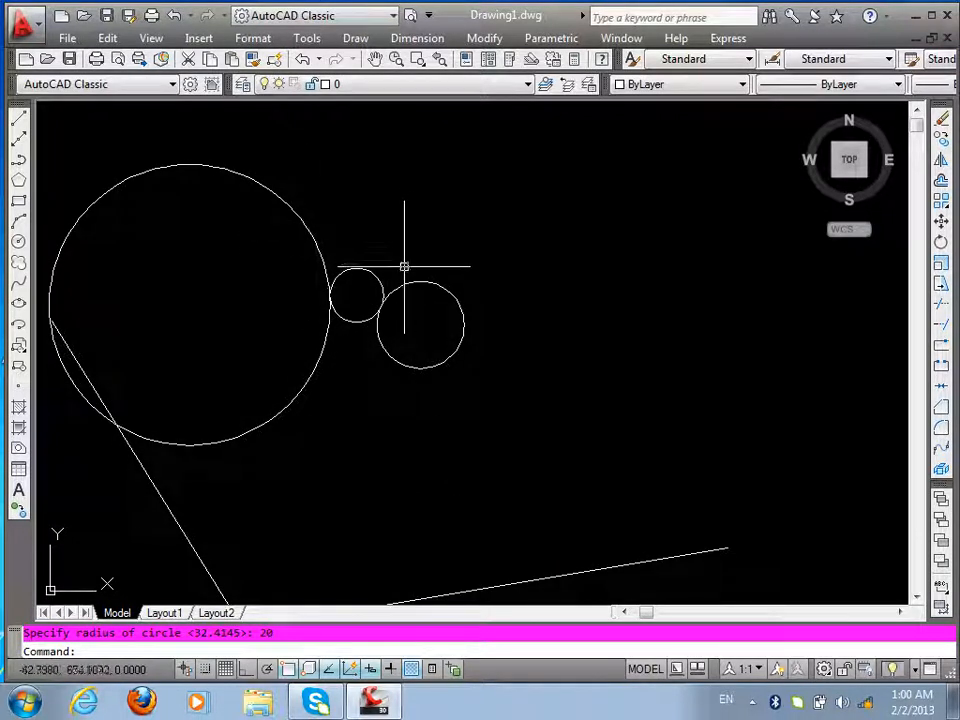
key("Return")
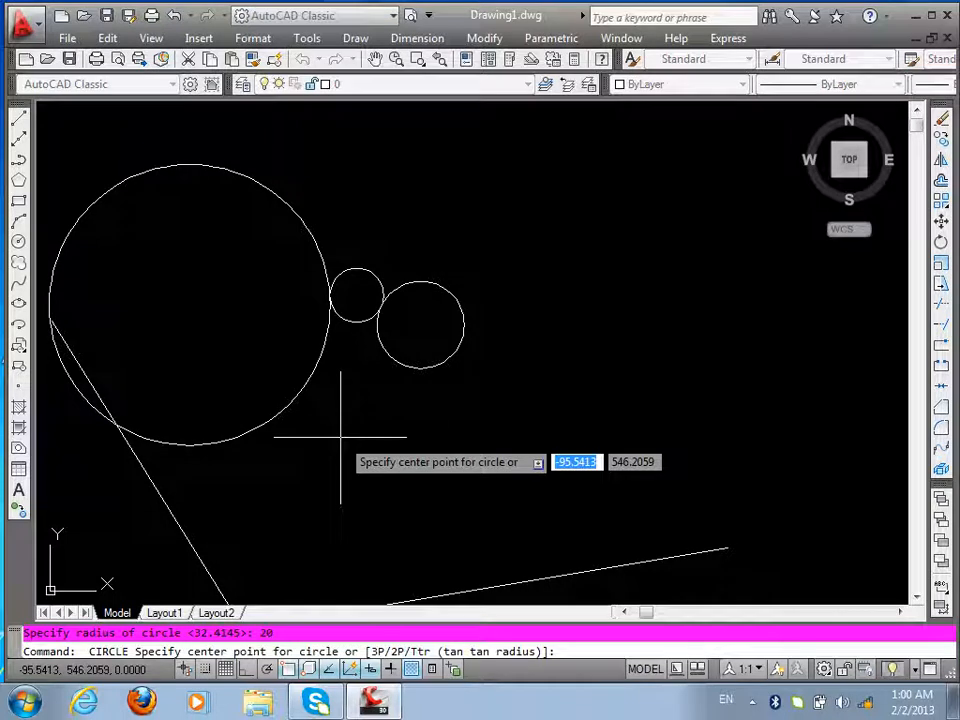
type("ttr")
key("Return")
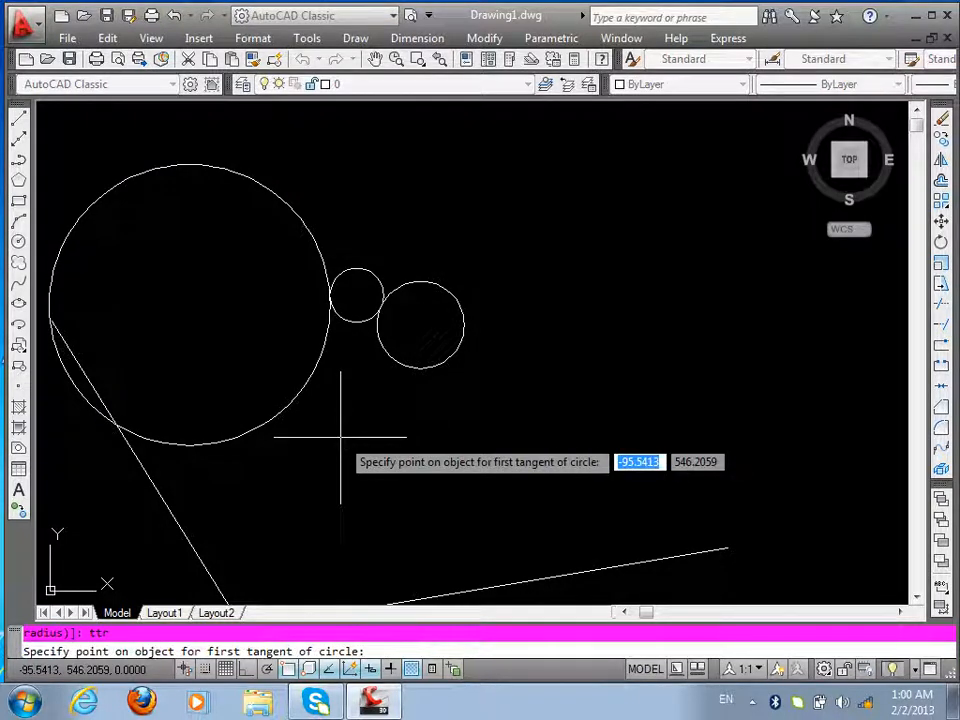
left_click(405, 287)
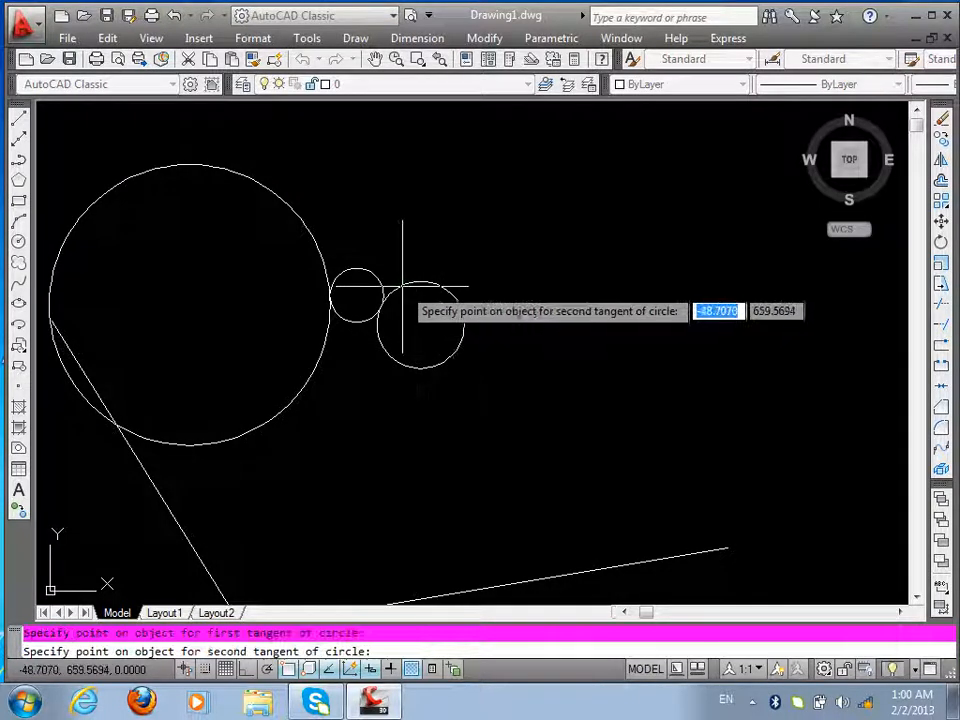
left_click(313, 232)
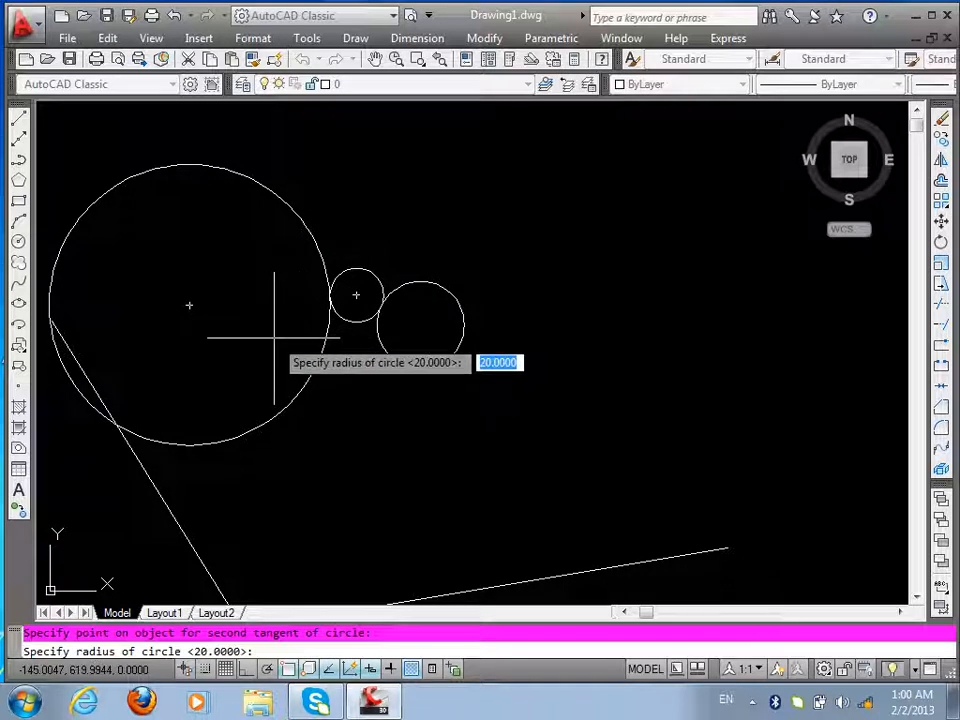
type("50")
key("Return")
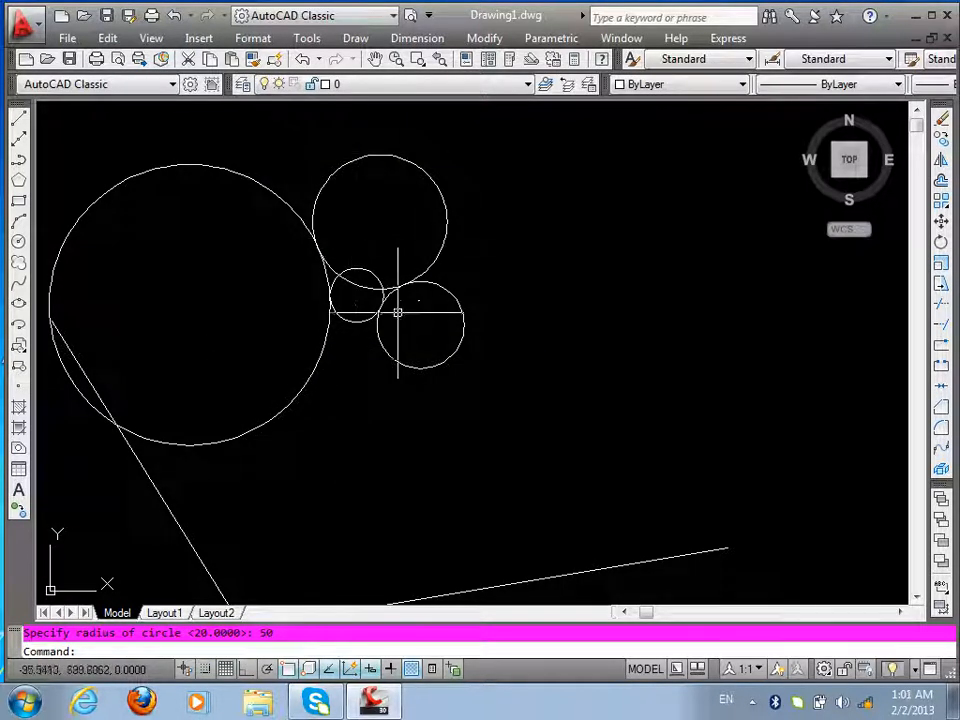
- Examine the tangent contacts around the 20-radius circle and the gap below it between the large and eastern circles
scroll(353, 326, "up", 3)
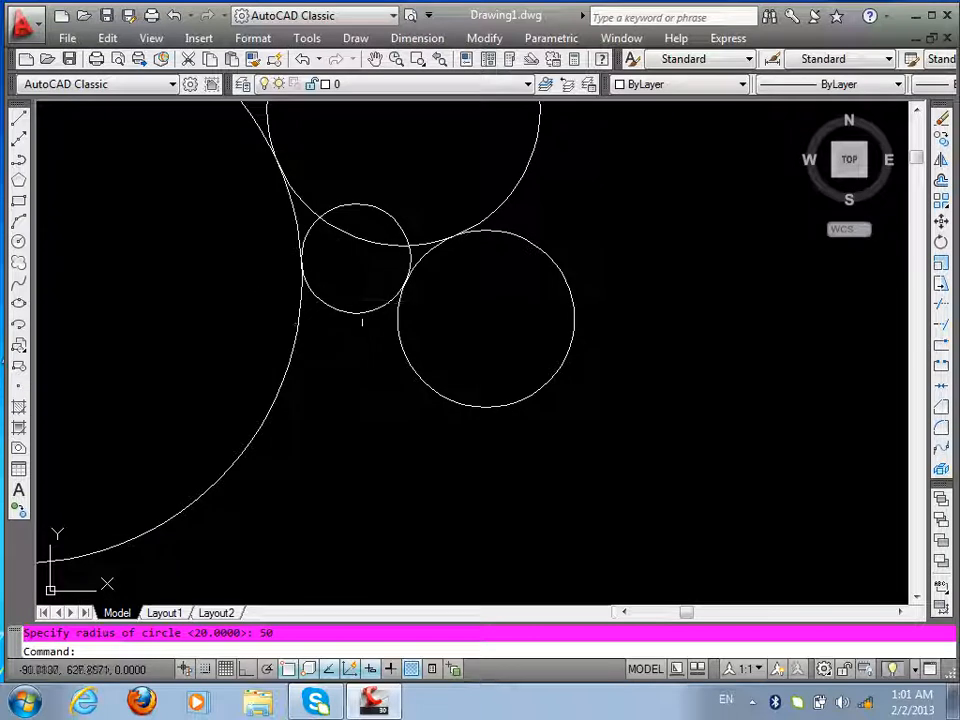
scroll(360, 322, "down", 3)
scroll(358, 323, "up", 2)
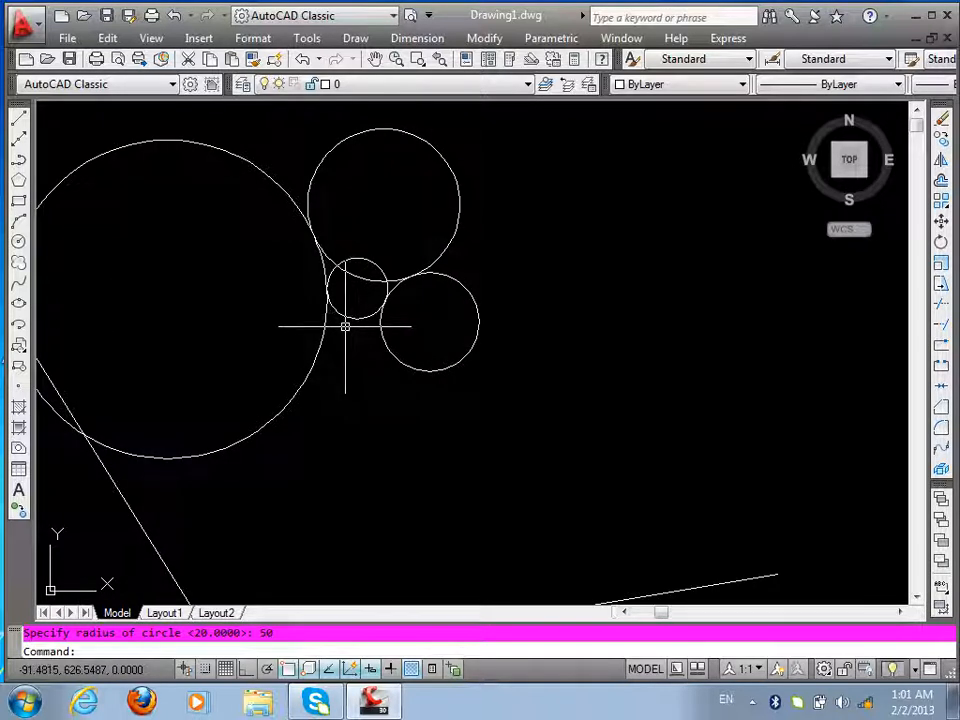
scroll(330, 335, "up", 2)
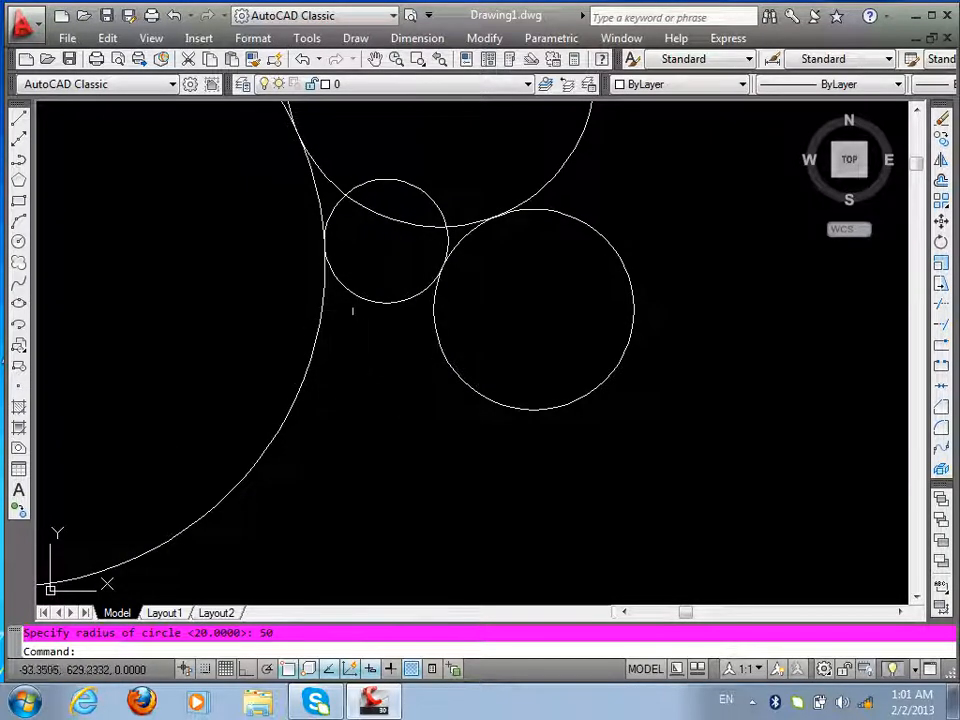
scroll(380, 335, "down", 4)
scroll(375, 212, "up", 3)
scroll(384, 235, "down", 3)
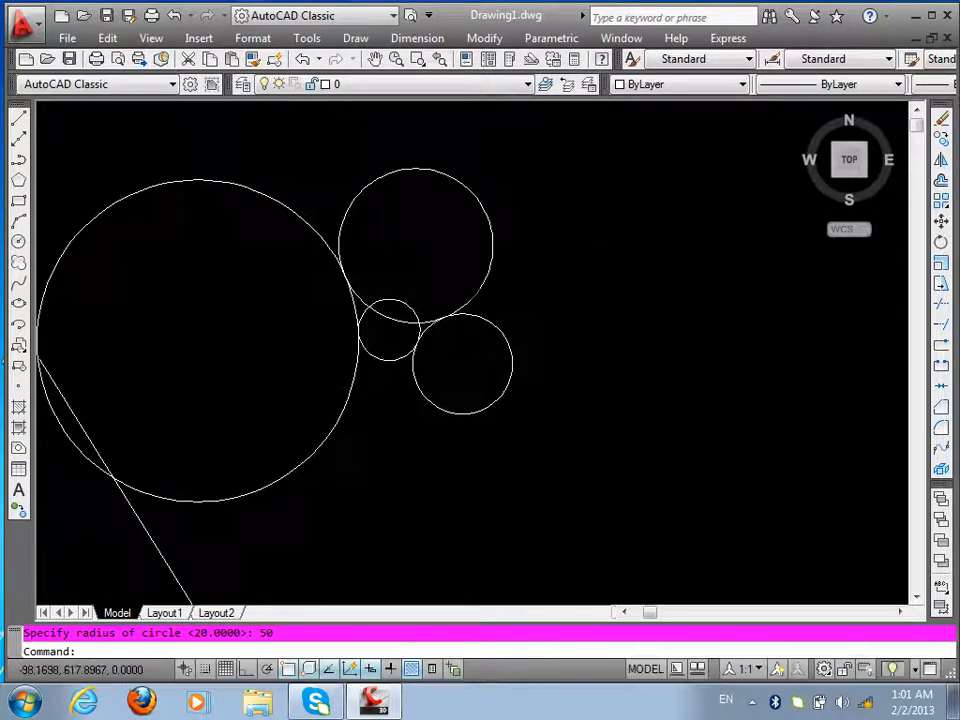
scroll(367, 365, "up", 2)
left_click(359, 351)
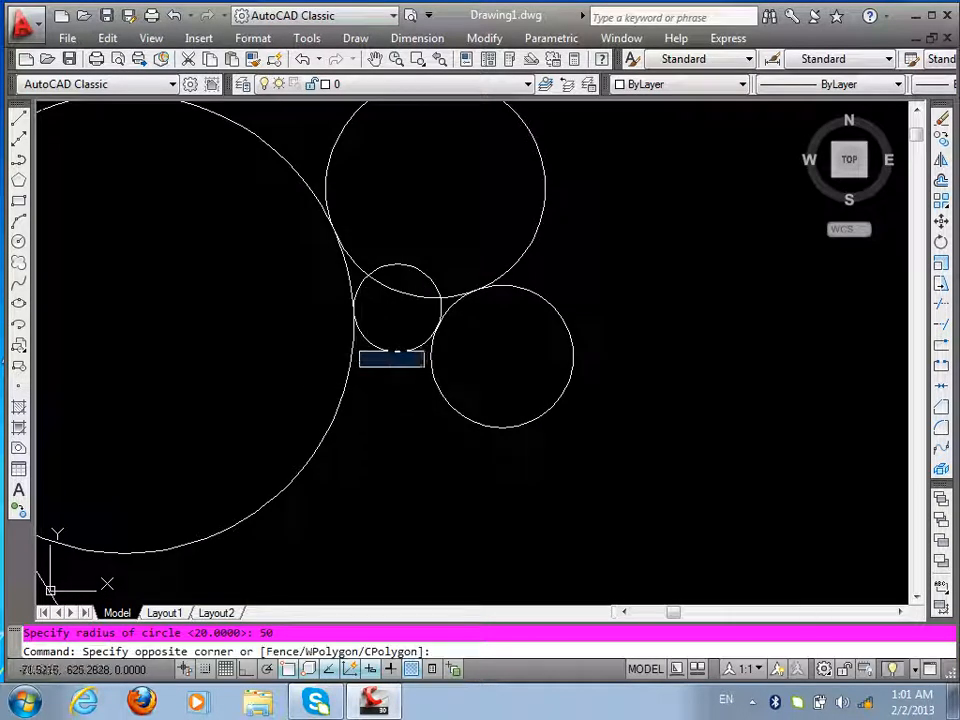
left_click(382, 377)
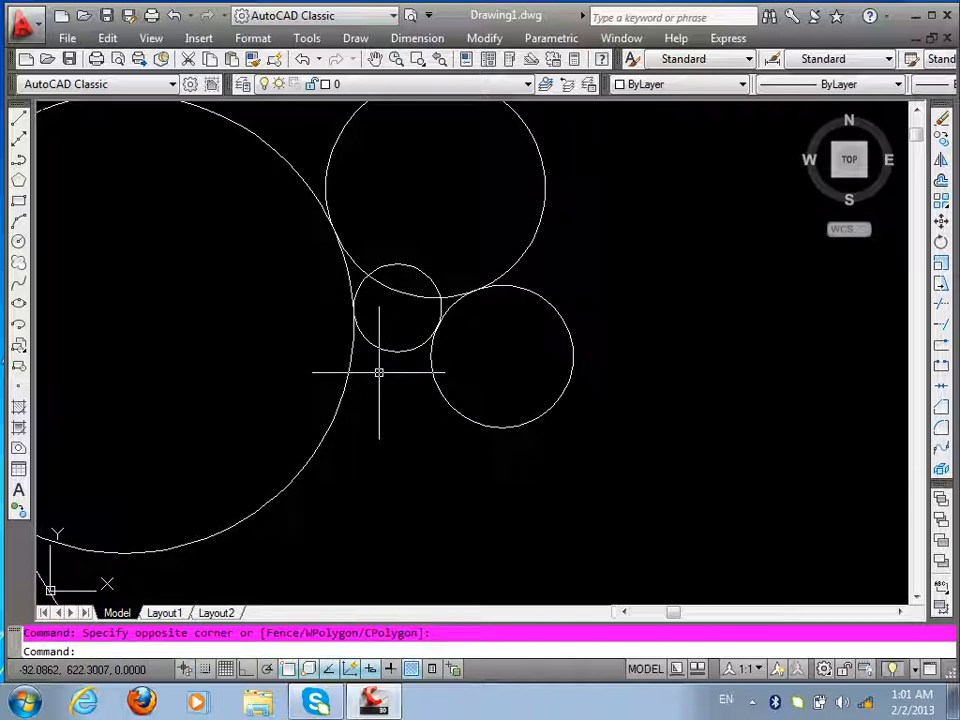
- Try to draw a tangent-tangent-radius circle of radius 50 touching the facing lower sides of the large circle and the 32-radius circle
type("c")
key("Return")
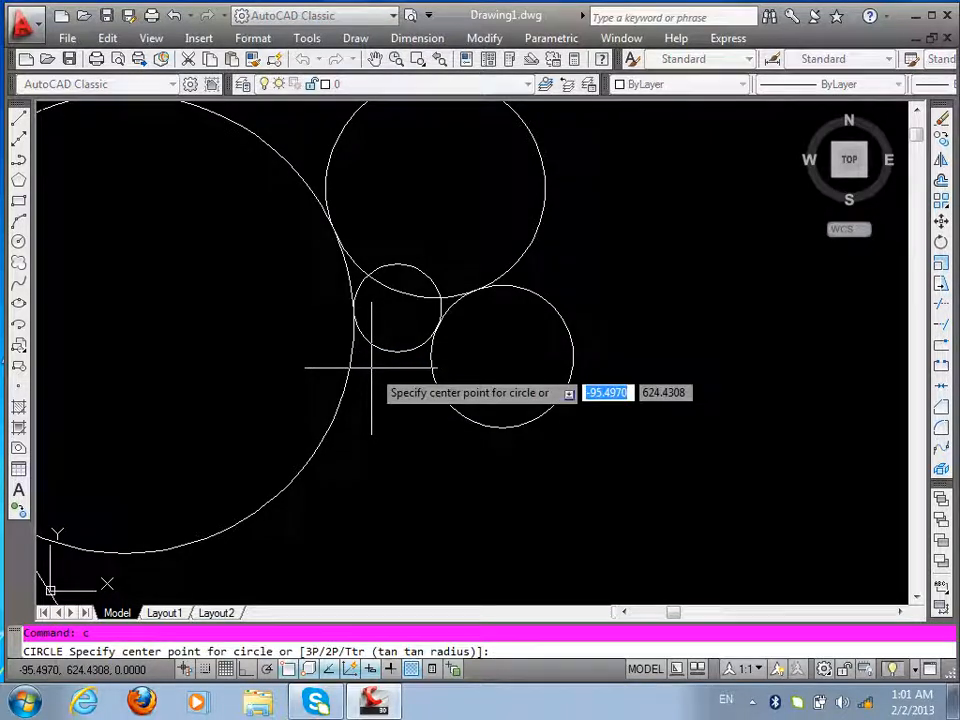
type("ttr")
key("Return")
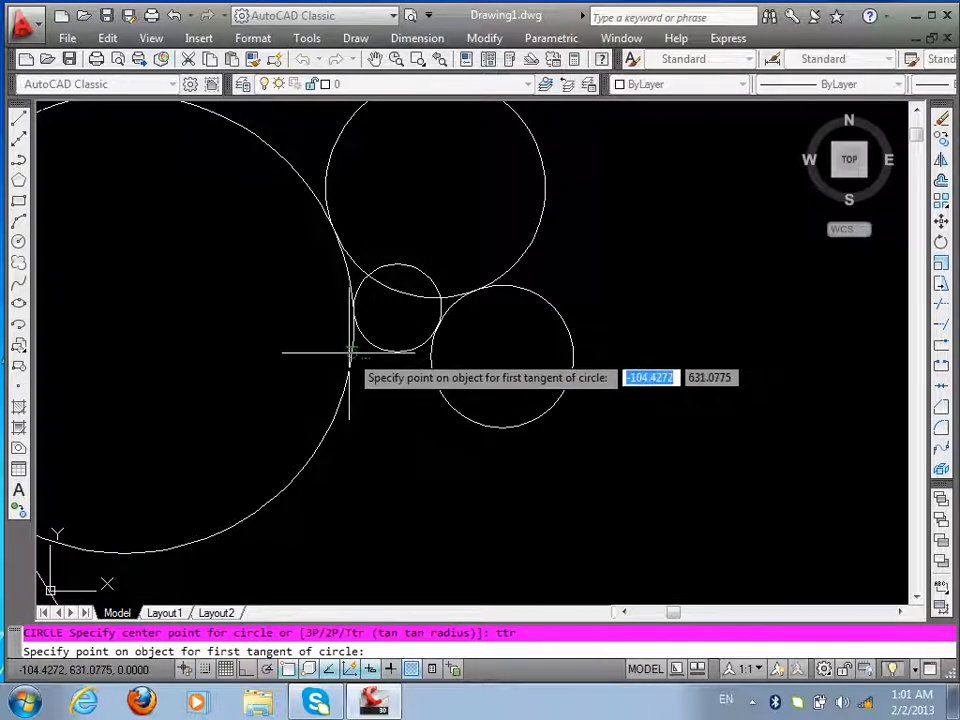
left_click(349, 349)
left_click(436, 379)
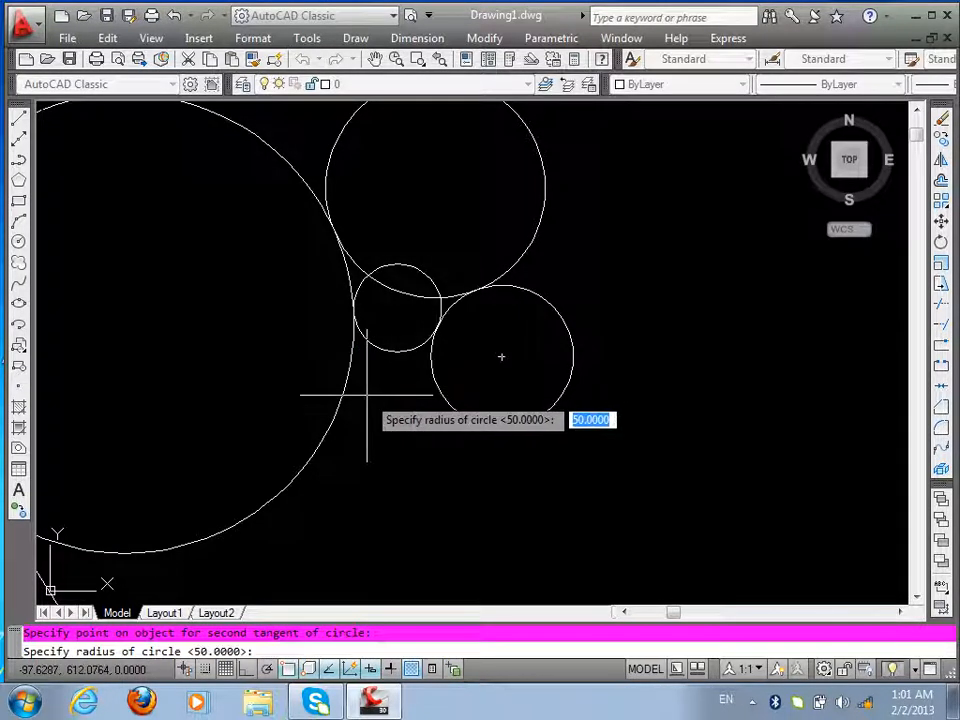
key("Return")
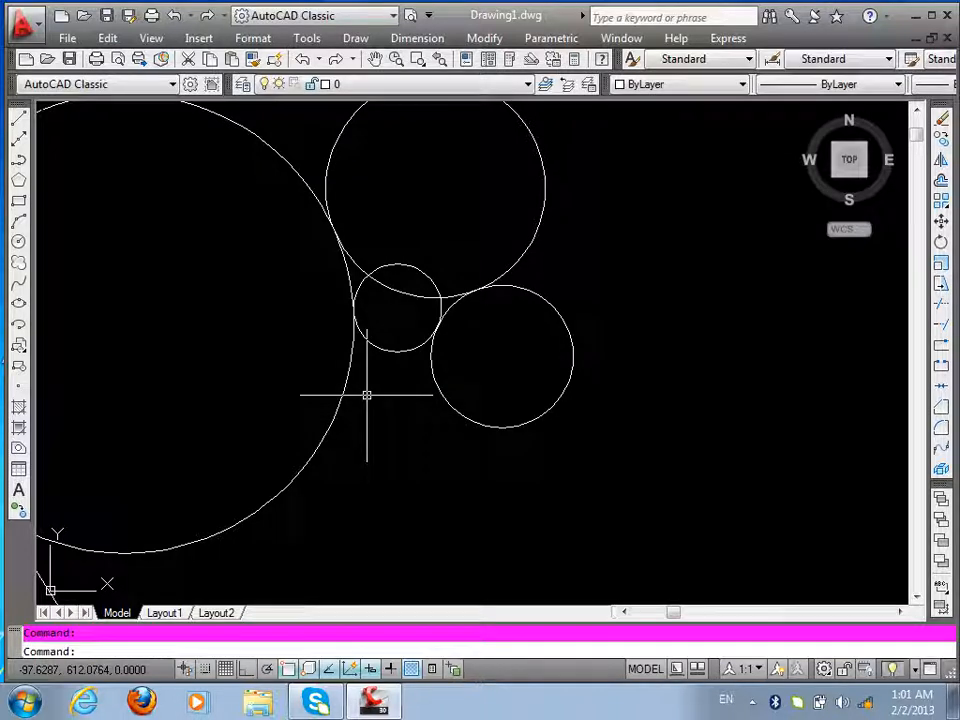
- Draw a centre-radius circle of radius about 11 in the gap just below the 20-radius circle
scroll(366, 395, "up", 2)
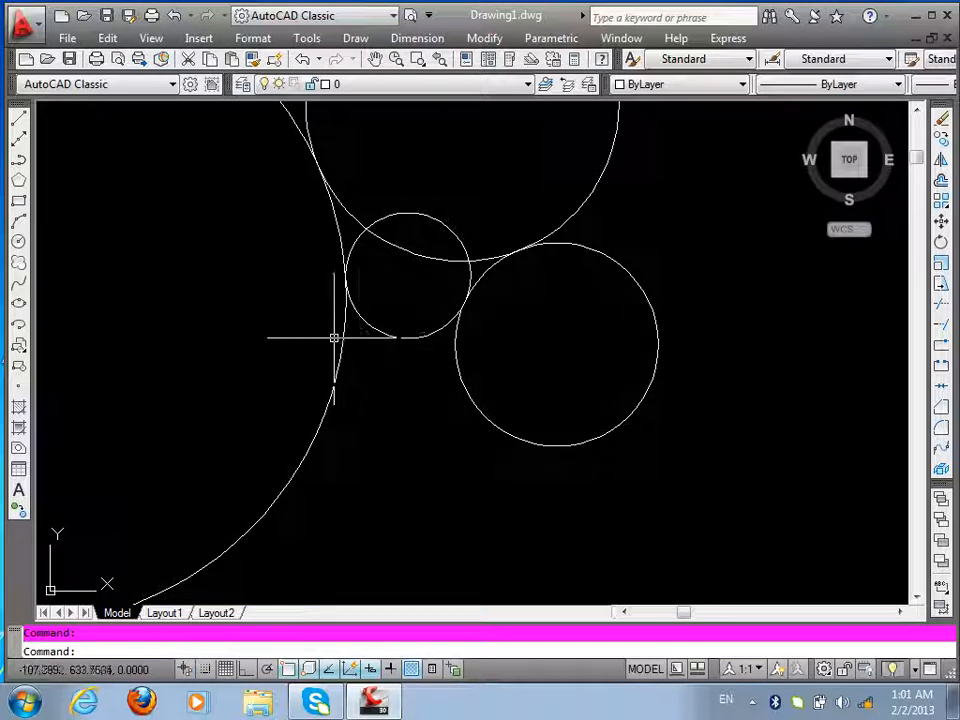
key("Return")
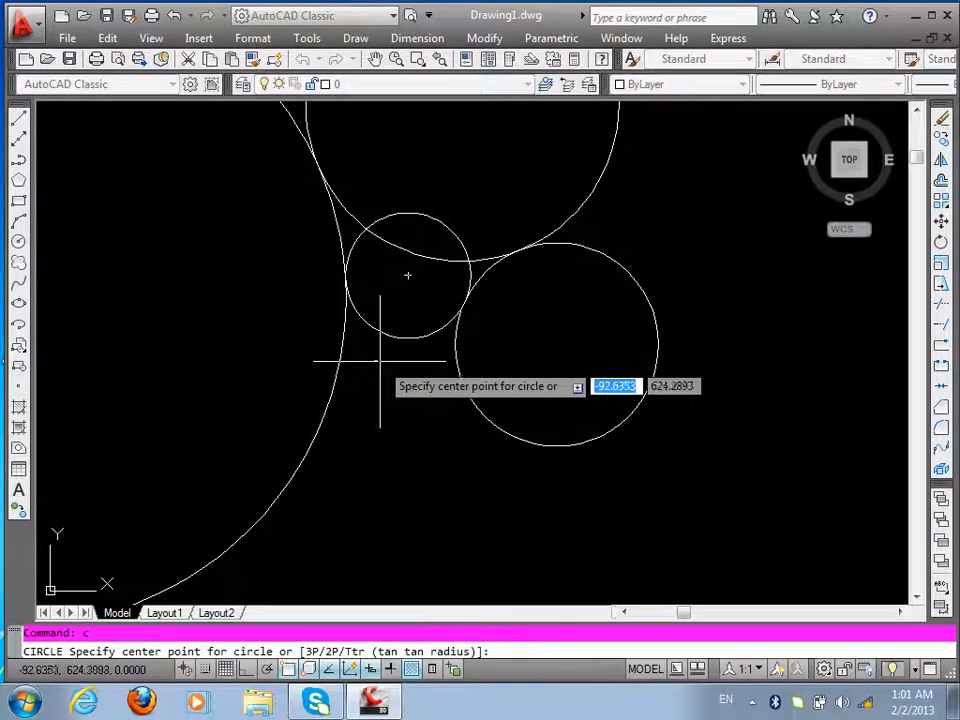
left_click(377, 361)
left_click(410, 373)
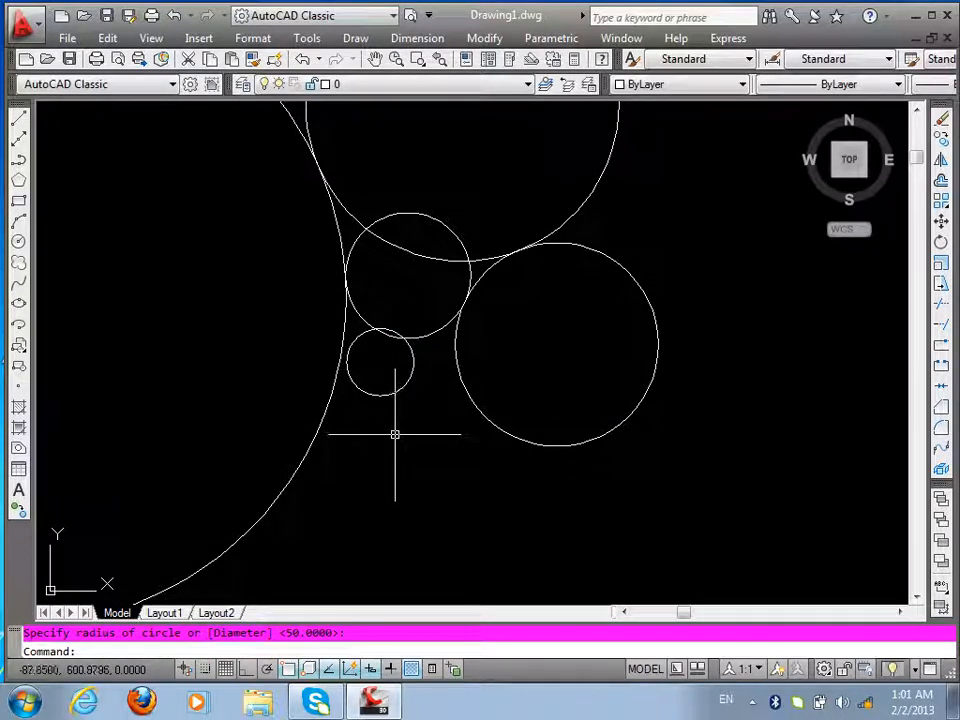
- Erase both the small circle in the gap and the 20-radius circle above it
scroll(398, 470, "down", 3)
left_click(405, 376)
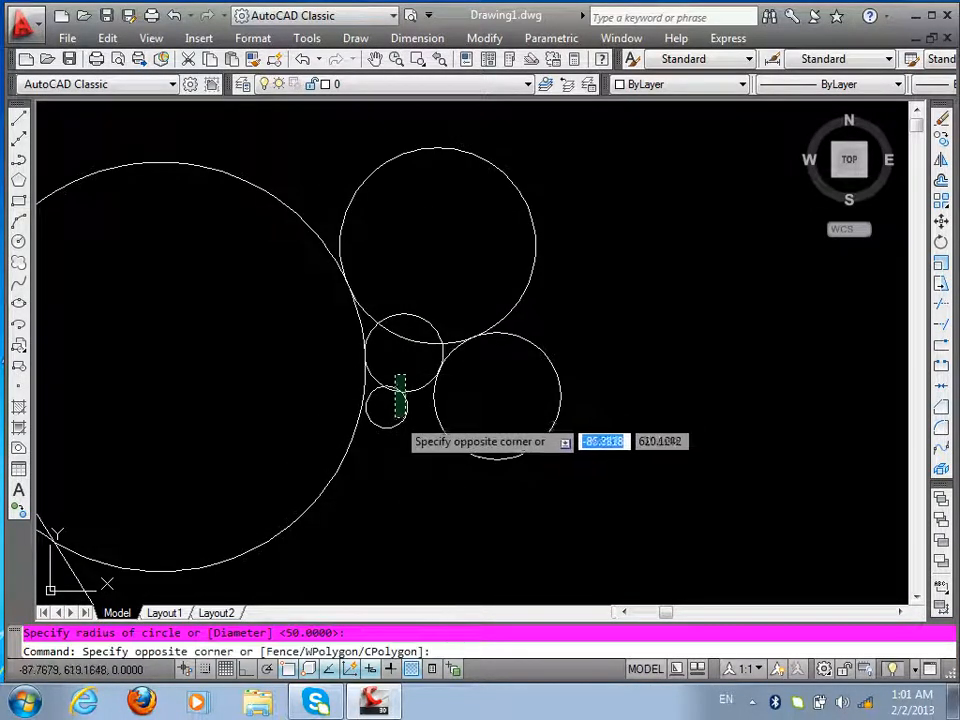
left_click(391, 435)
key("Delete")
- Trim the outer part of the 50-radius circle, keeping only the lower arc between the large circle and the eastern circle
type("tr")
key("Return")
key("Return")
left_click(525, 178)
left_click(482, 204)
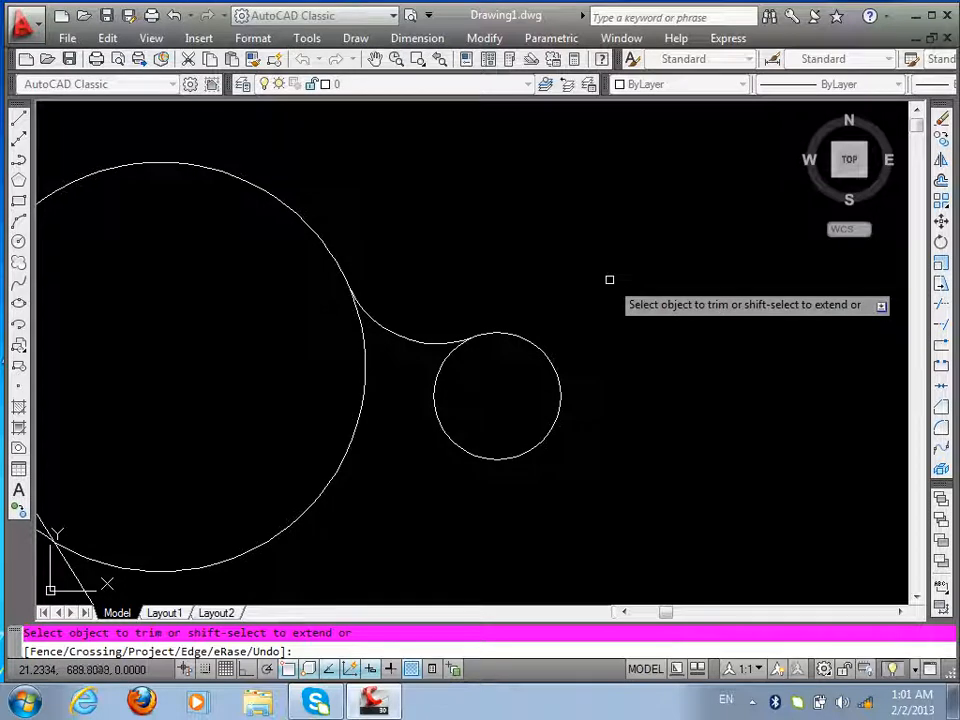
key("Escape")
- Draw a centre-radius circle of radius 100 above the east line's outer end, east of the smallest circle
scroll(350, 480, "up", 2)
scroll(402, 416, "down", 3)
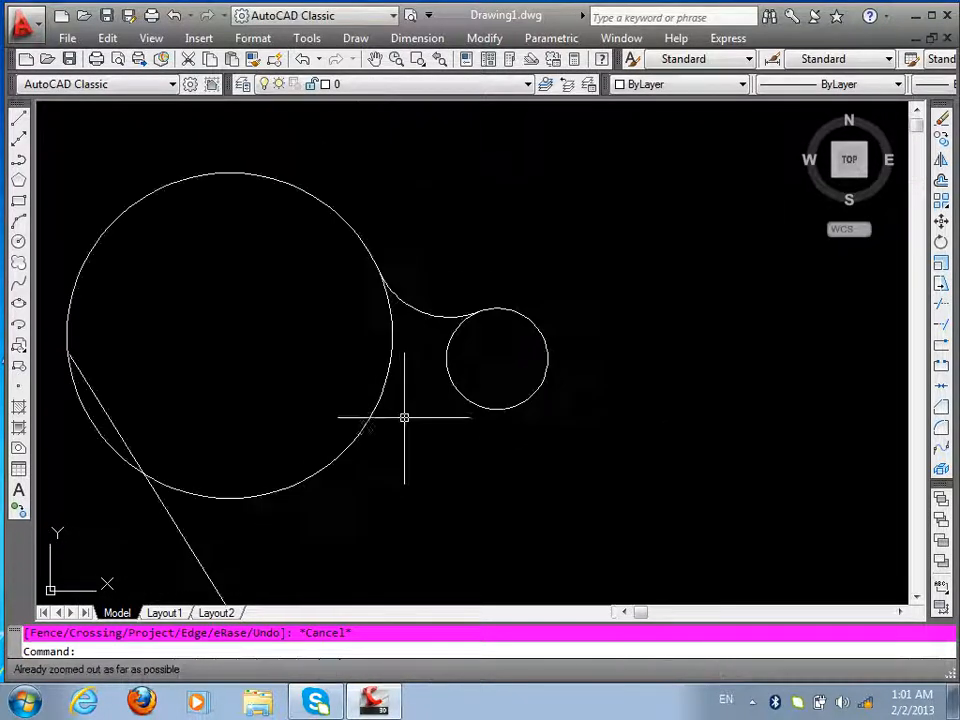
type("z")
key("Return")
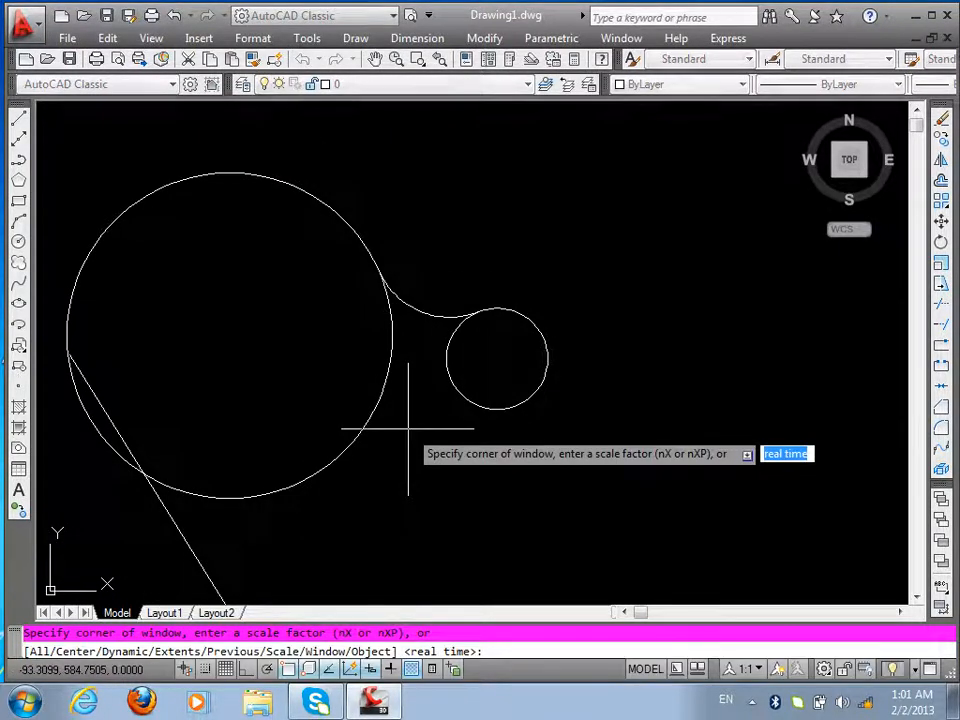
type("e")
key("Return")
scroll(369, 434, "down", 8)
scroll(371, 439, "up", 5)
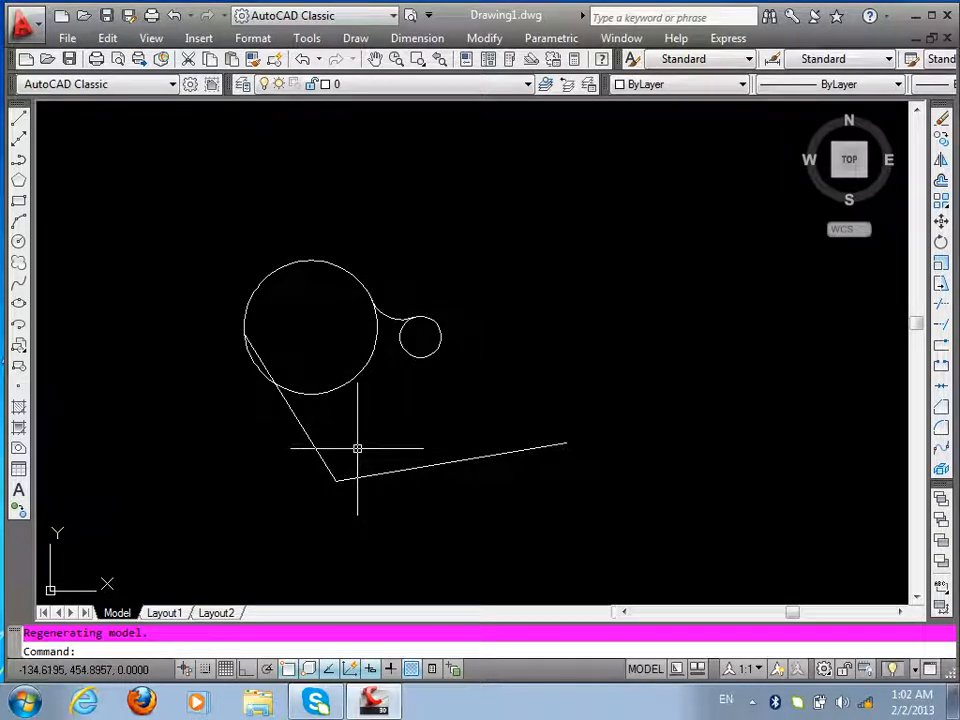
type("c")
key("Return")
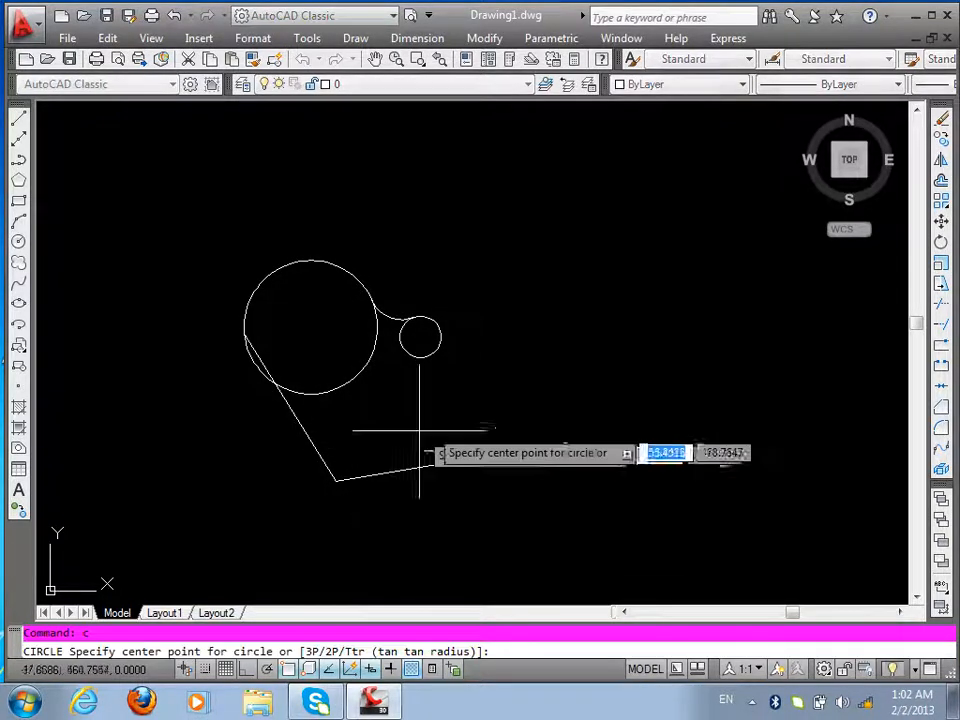
left_click(513, 375)
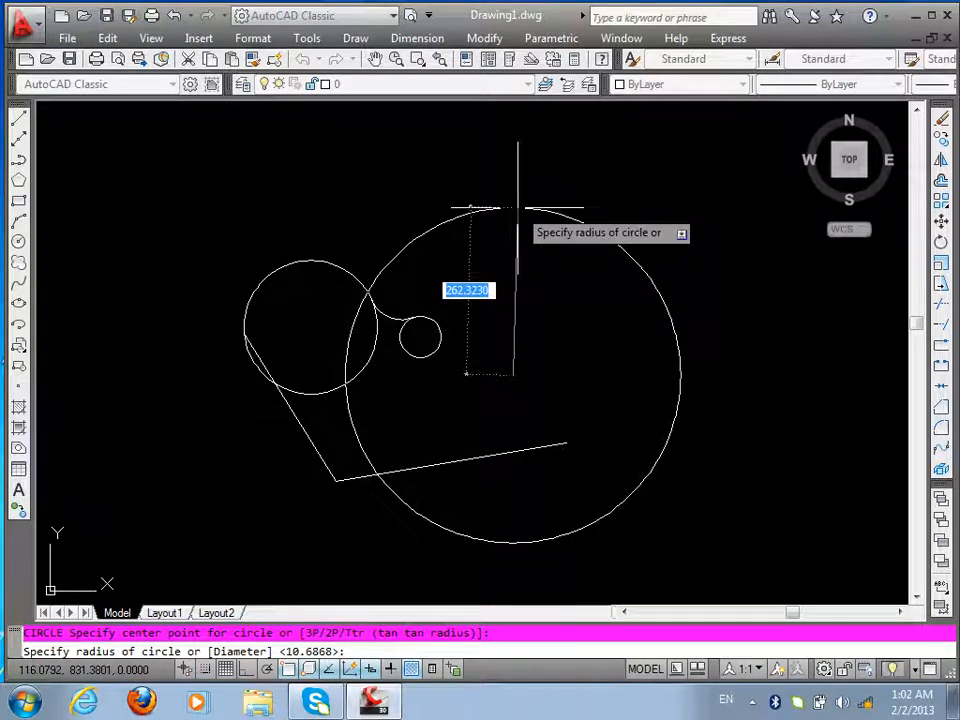
type("1000")
key("BackSpace")
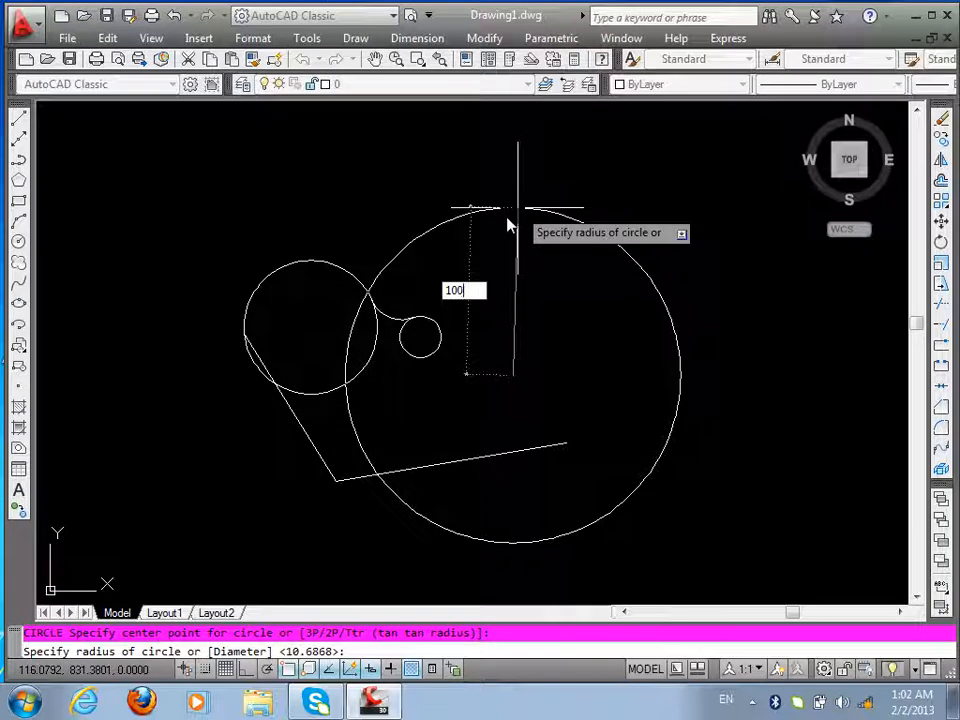
key("Return")
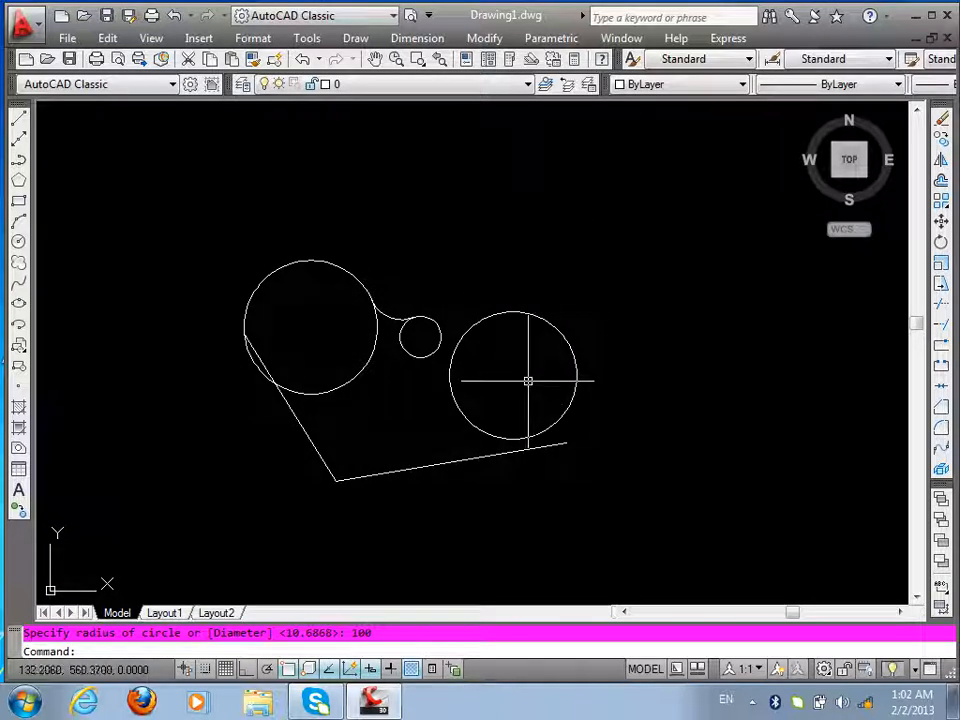
- Draw a three-point circle through the lines' shared vertex, the east line's outer end and a point below that line
key("Return")
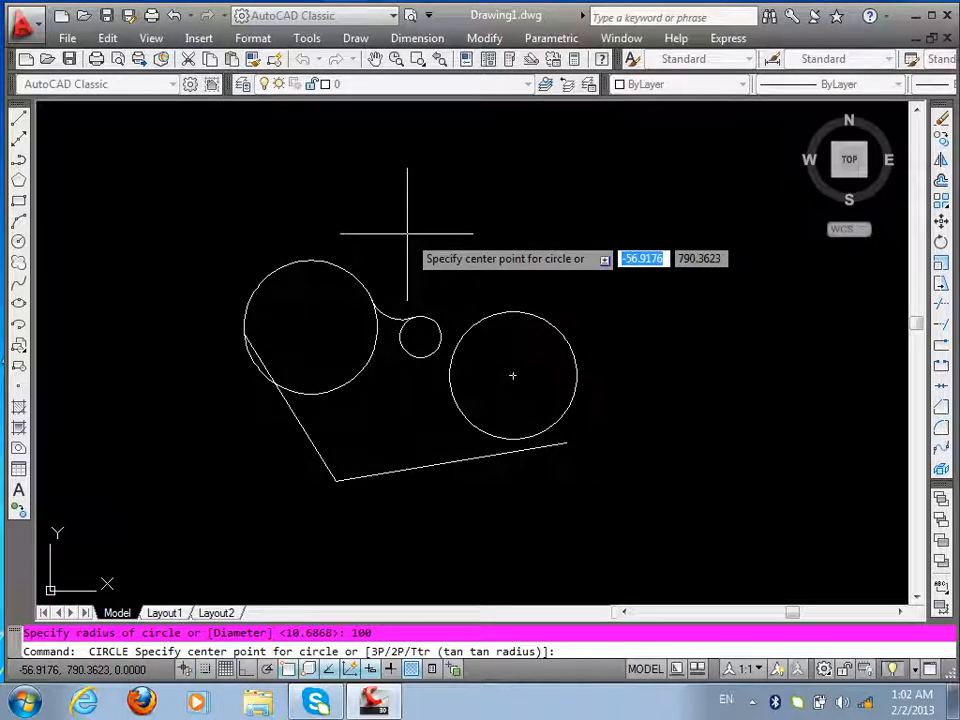
type("p")
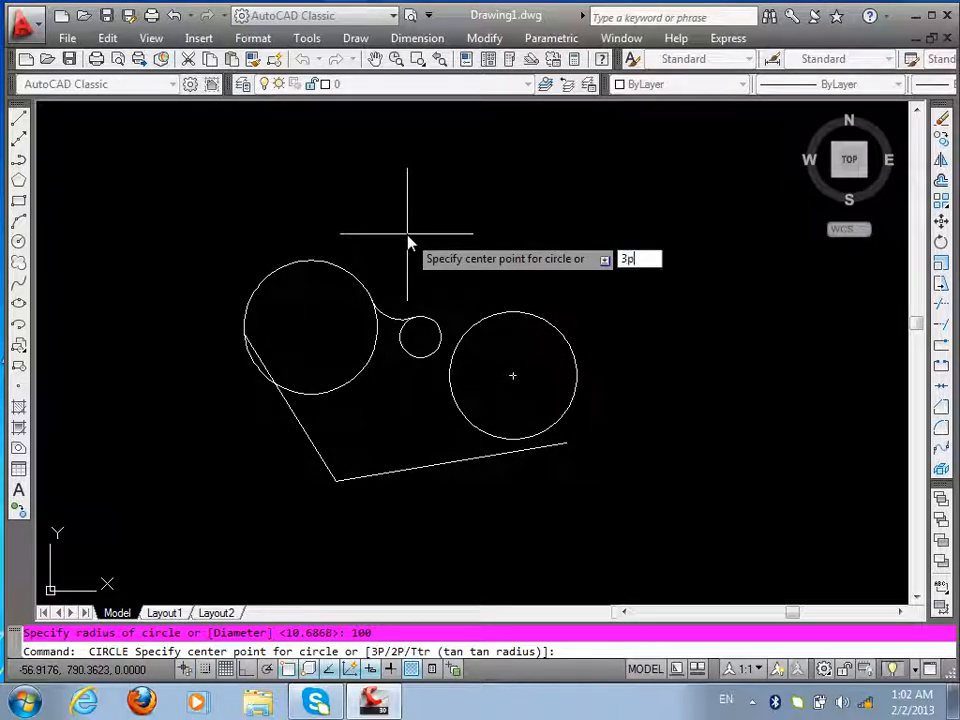
key("Return")
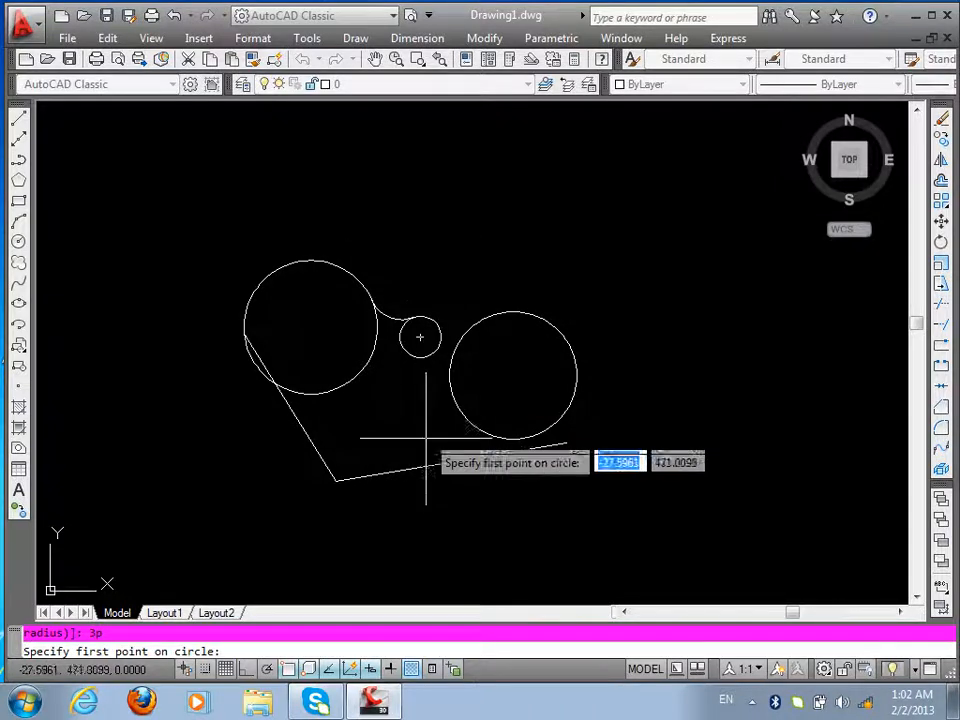
left_click(336, 477)
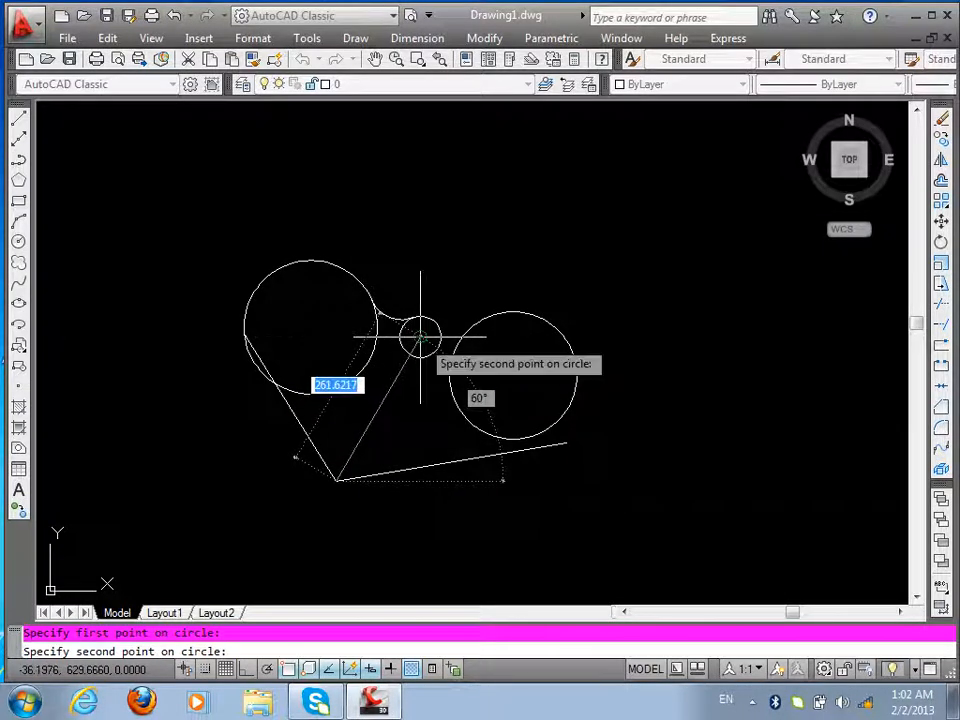
left_click(567, 443)
left_click(531, 529)
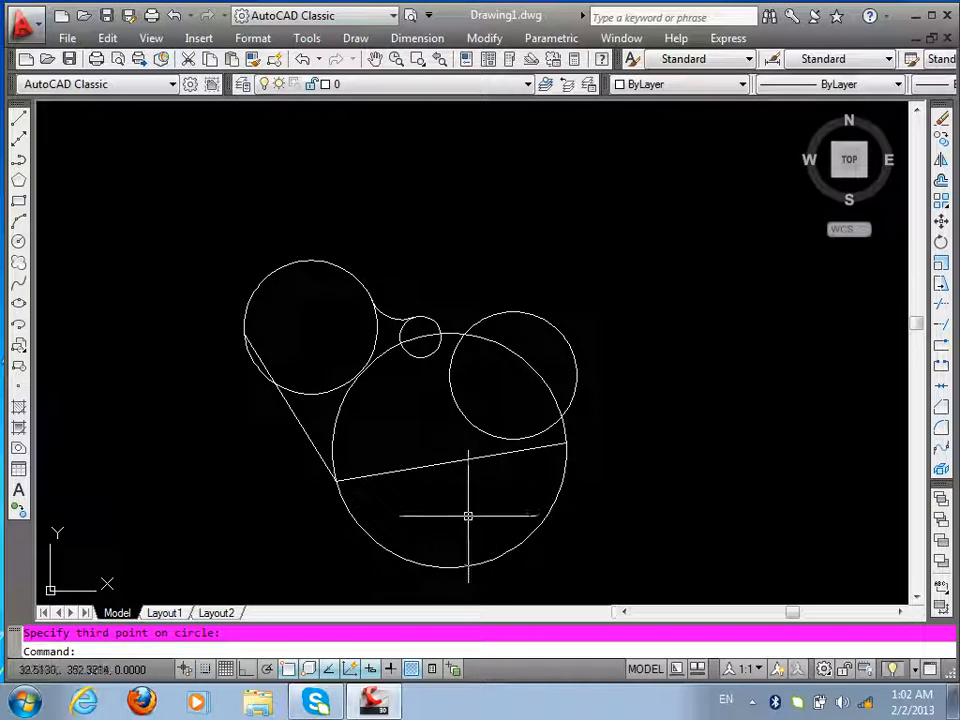
- Draw a two-point circle of radius about 142, with diameter endpoints just above the smallest circle and on the east line
key("Return")
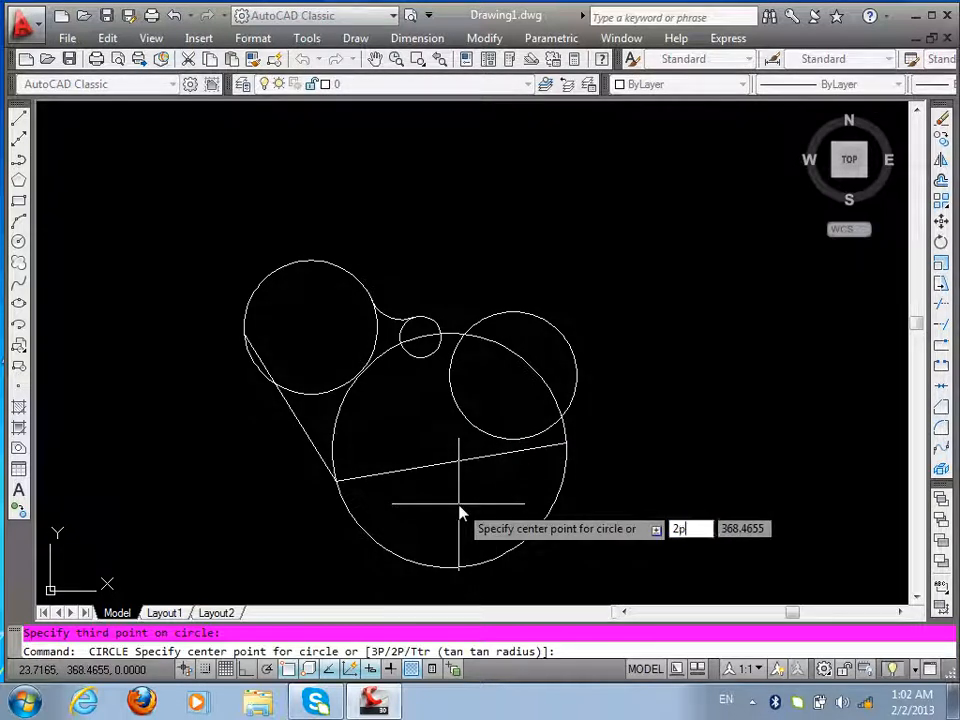
key("Return")
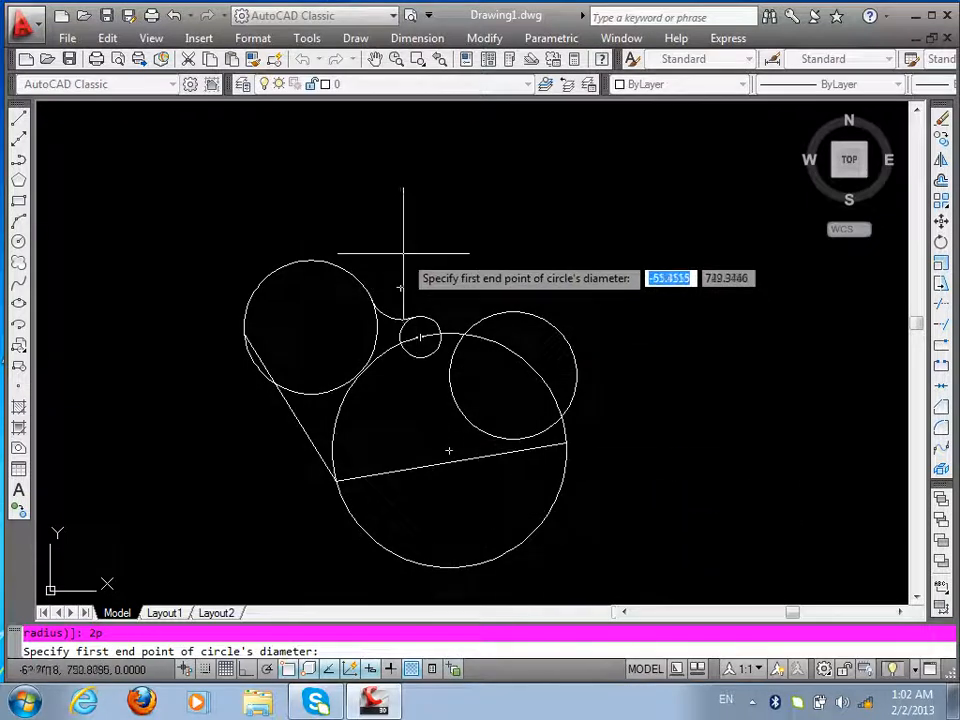
left_click(404, 285)
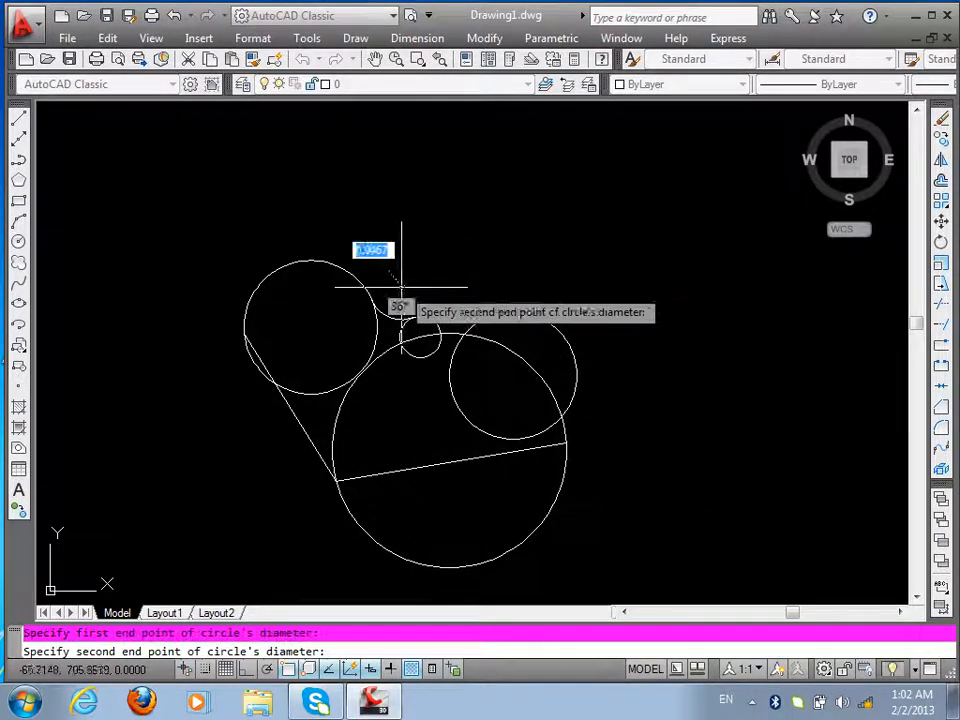
left_click(454, 459)
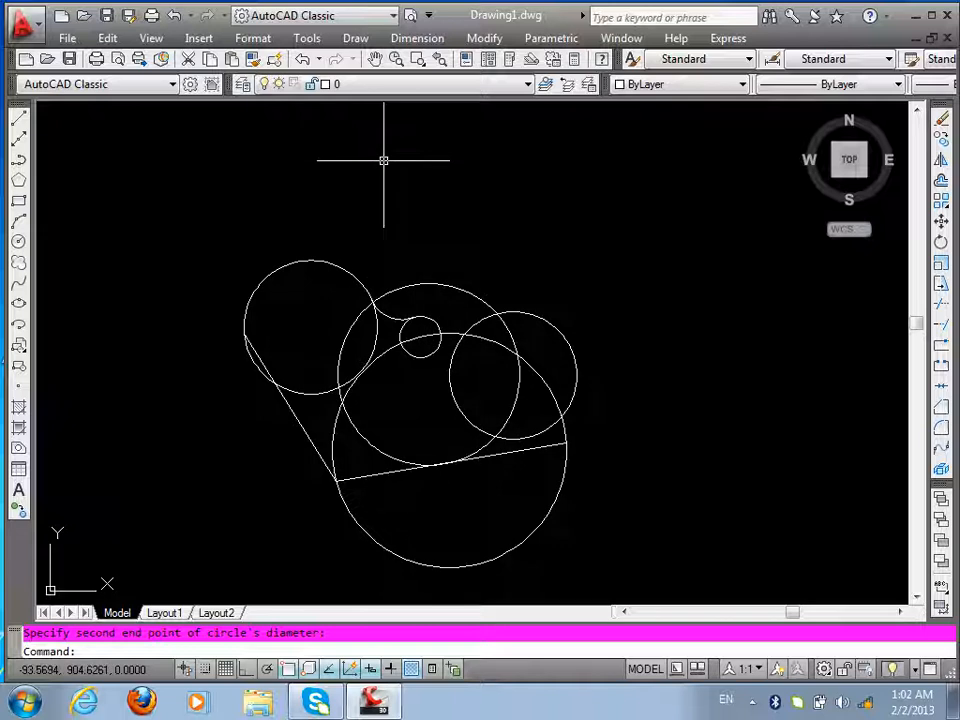
- Erase all the circles, the arc and the lines in the drawing
left_click(598, 259)
left_click(166, 529)
key("Delete")
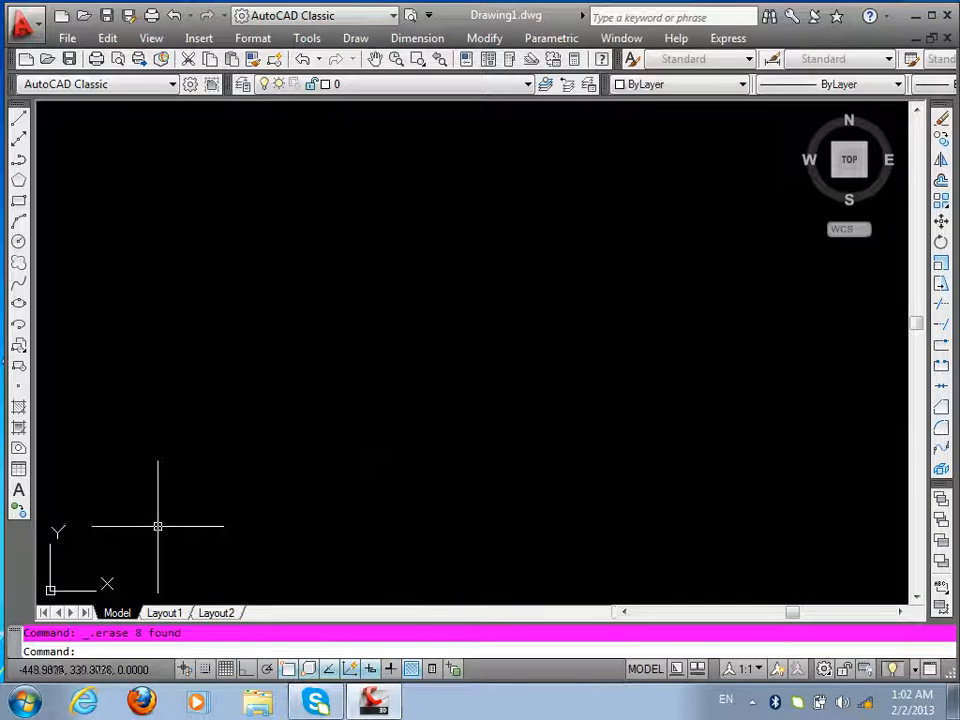
type("c")
key("Return")
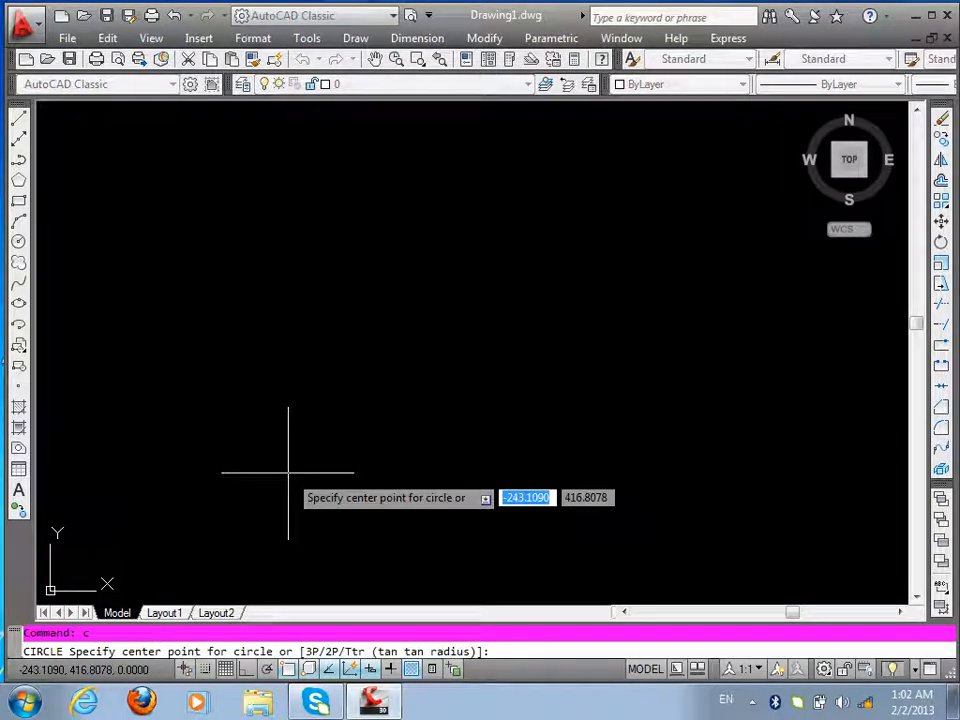
key("Escape")
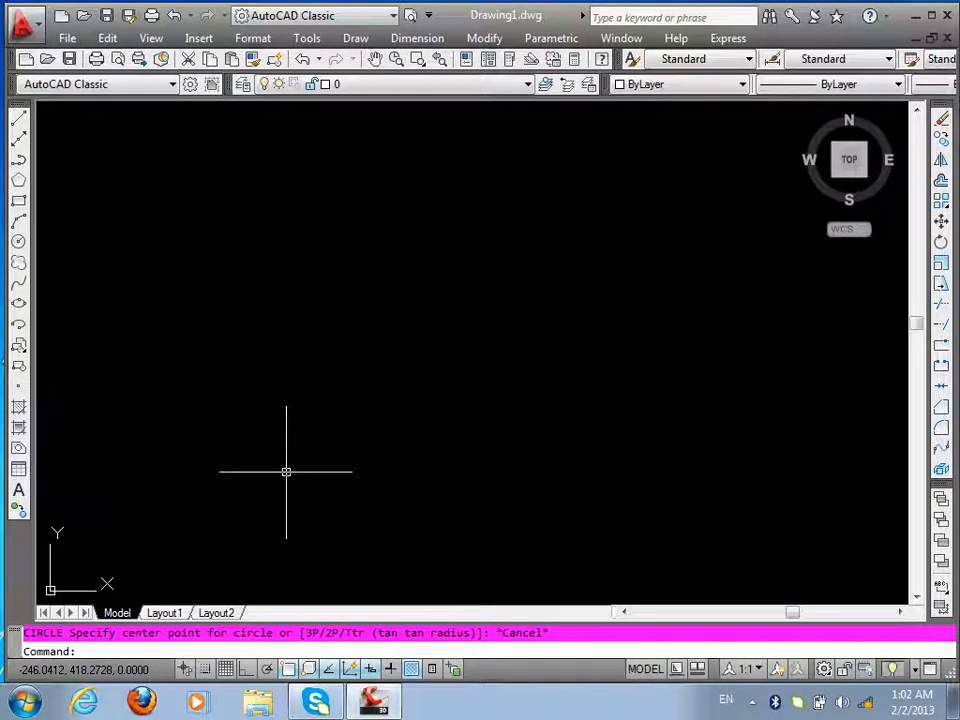
- Draw two separate lines sloping down from the west and the east to meet in a wide V
type("l")
key("Return")
left_click(213, 287)
left_click(411, 401)
key("Return")
key("Return")
left_click(632, 289)
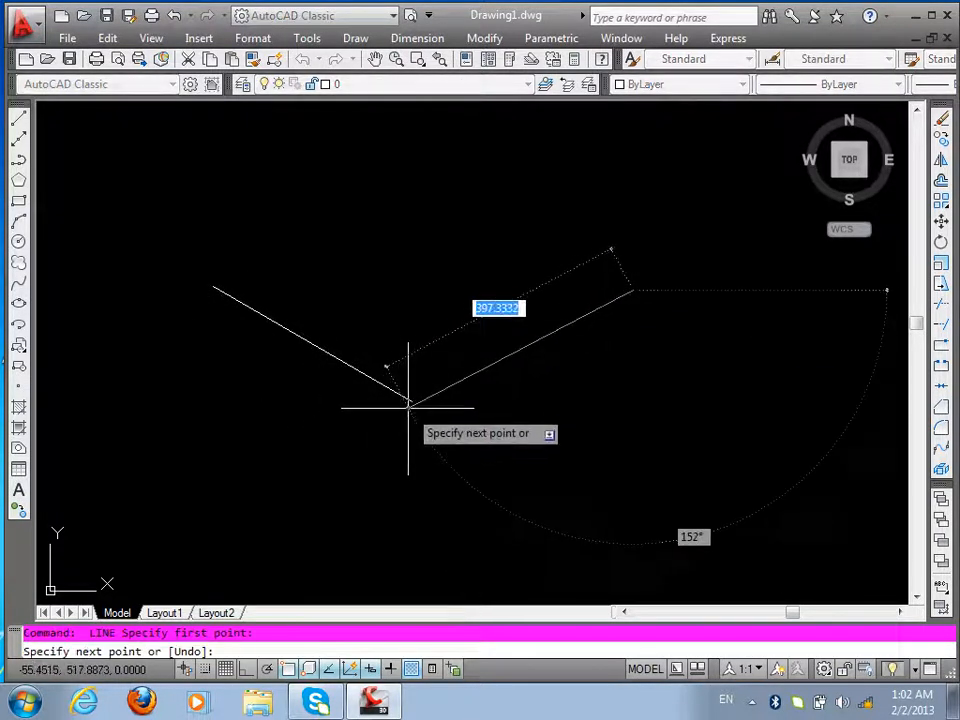
left_click(409, 399)
key("Return")
- Draw a tangent-tangent-radius circle of radius 80 touching the east and west lines of the V
type("c")
key("Return")
type("ttr")
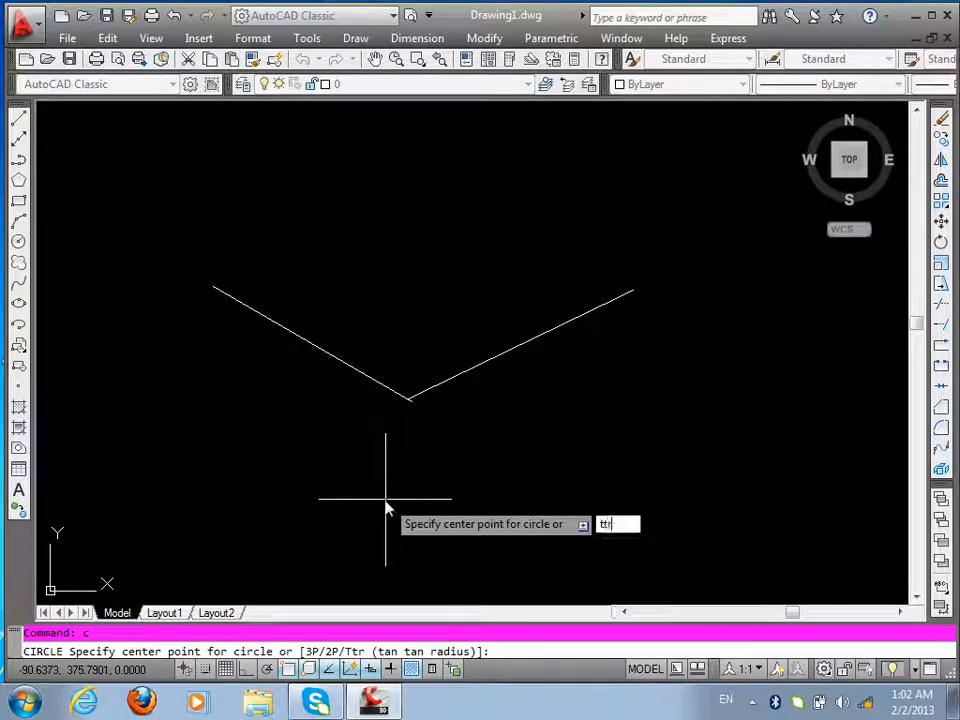
key("Return")
left_click(462, 377)
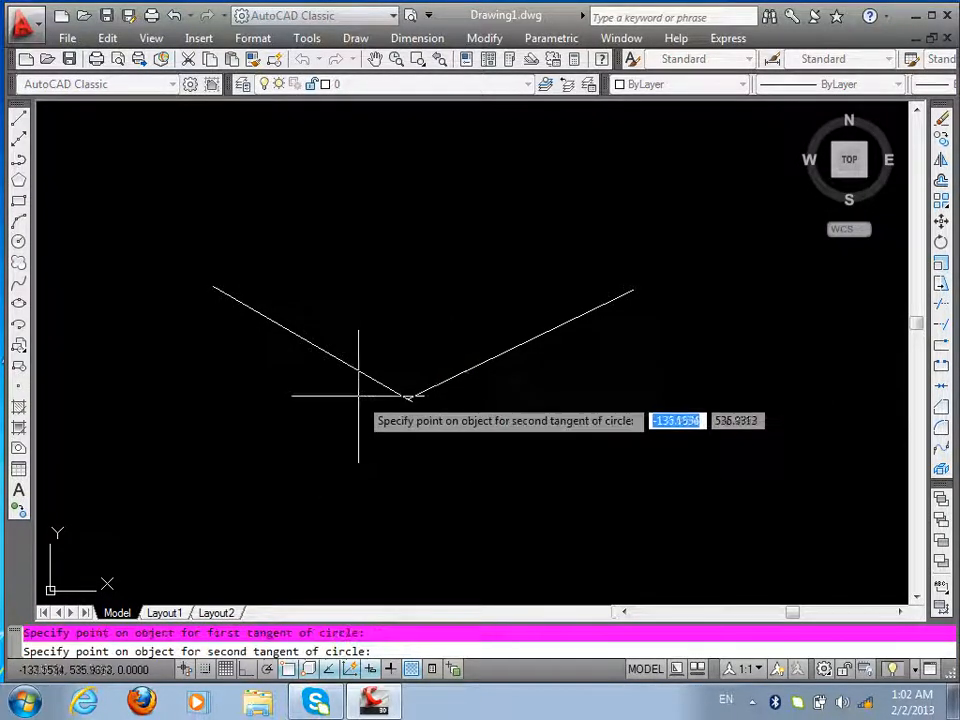
left_click(360, 373)
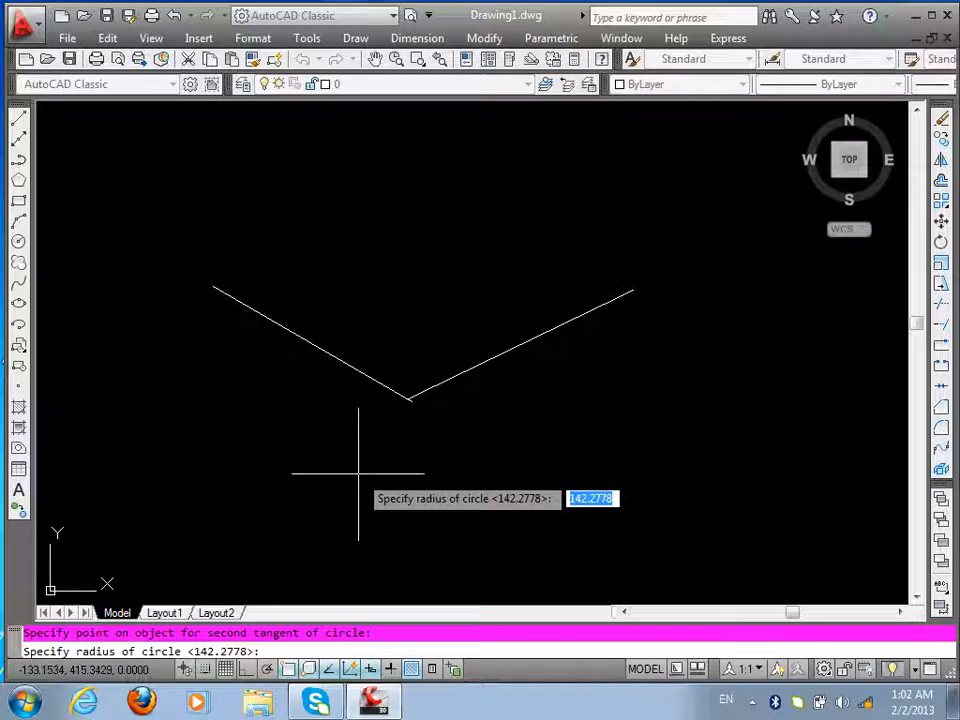
type("80")
key("Return")
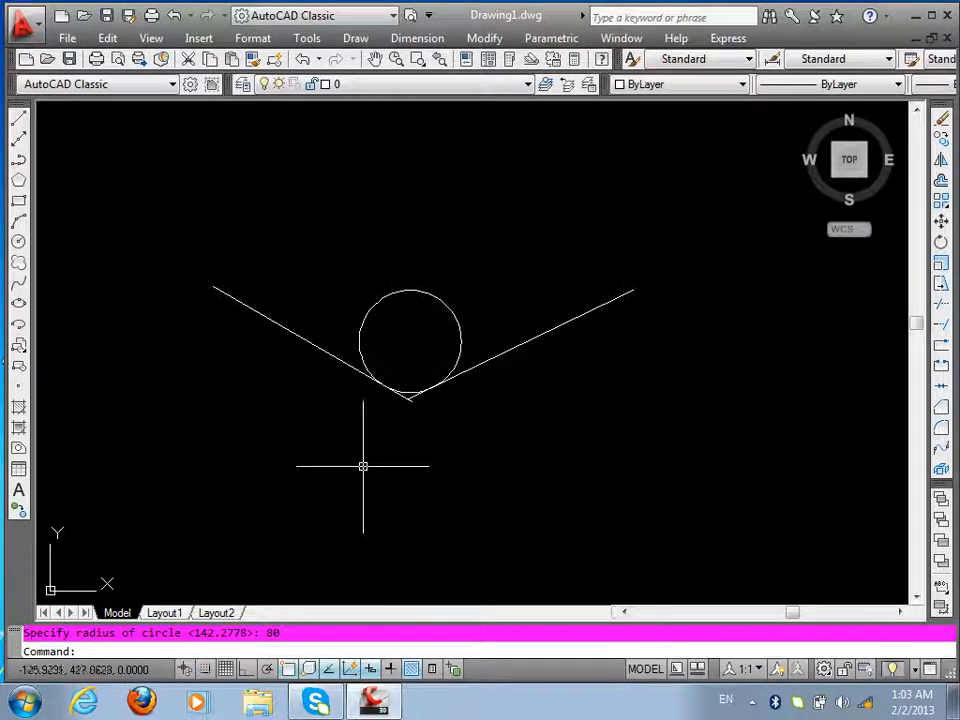
- Trim away the upper part of the circle above its tangent points, keeping the arc between the two lines
scroll(426, 360, "up", 5)
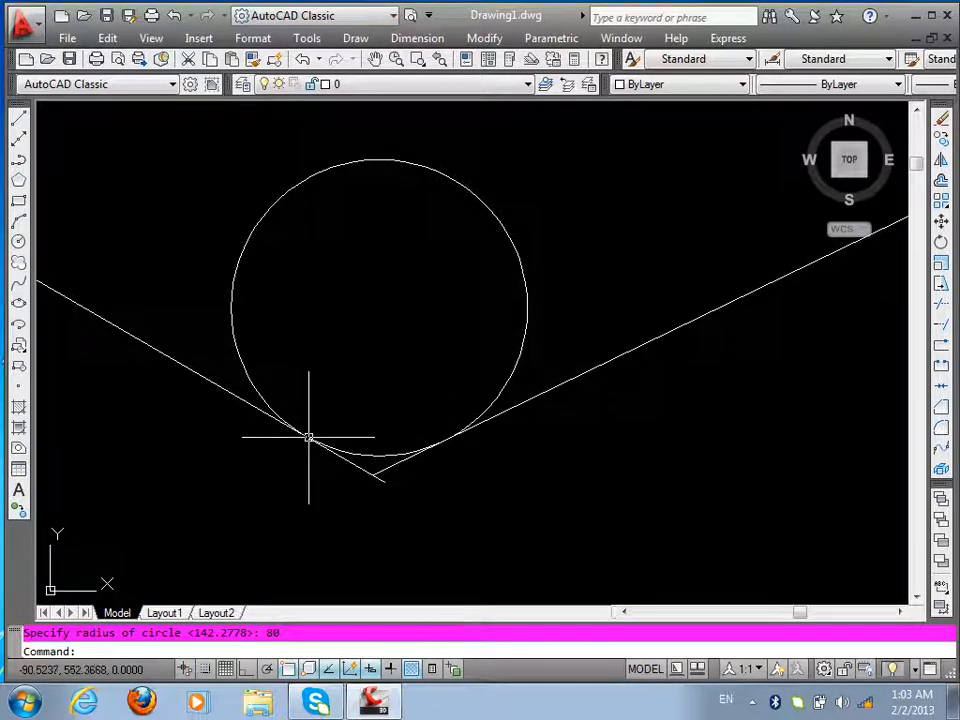
type("tr")
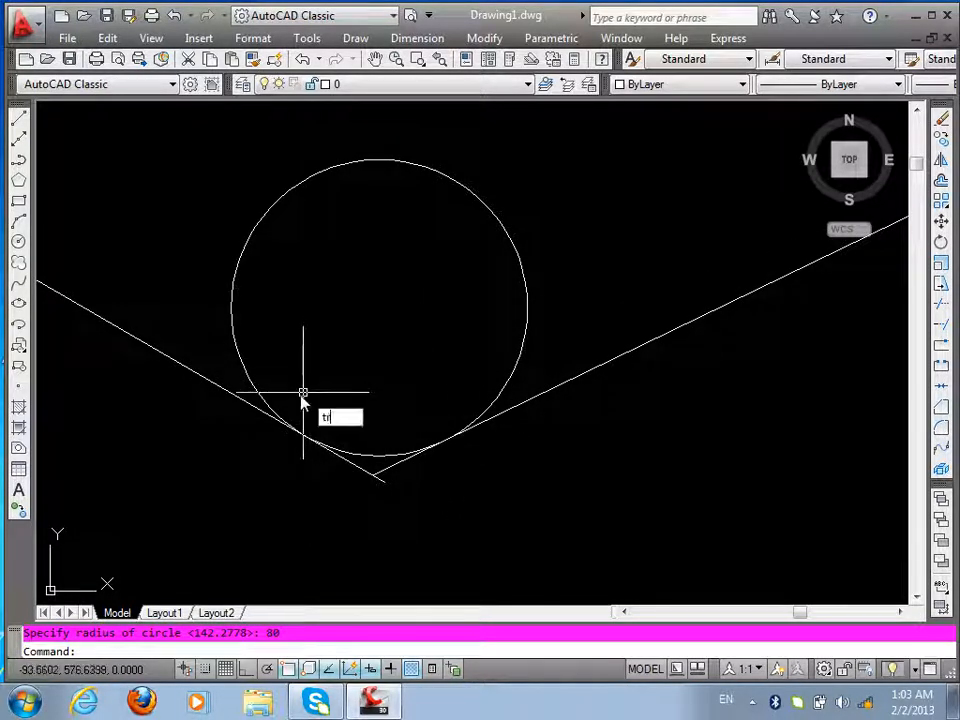
key("Return")
key("Return")
left_click(384, 160)
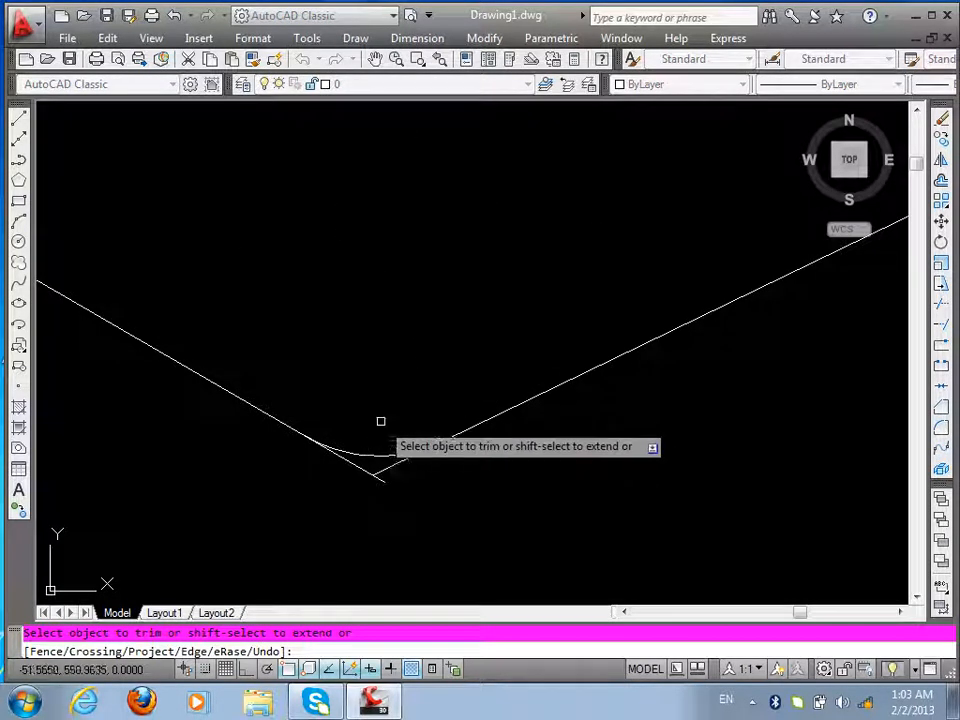
key("Escape")
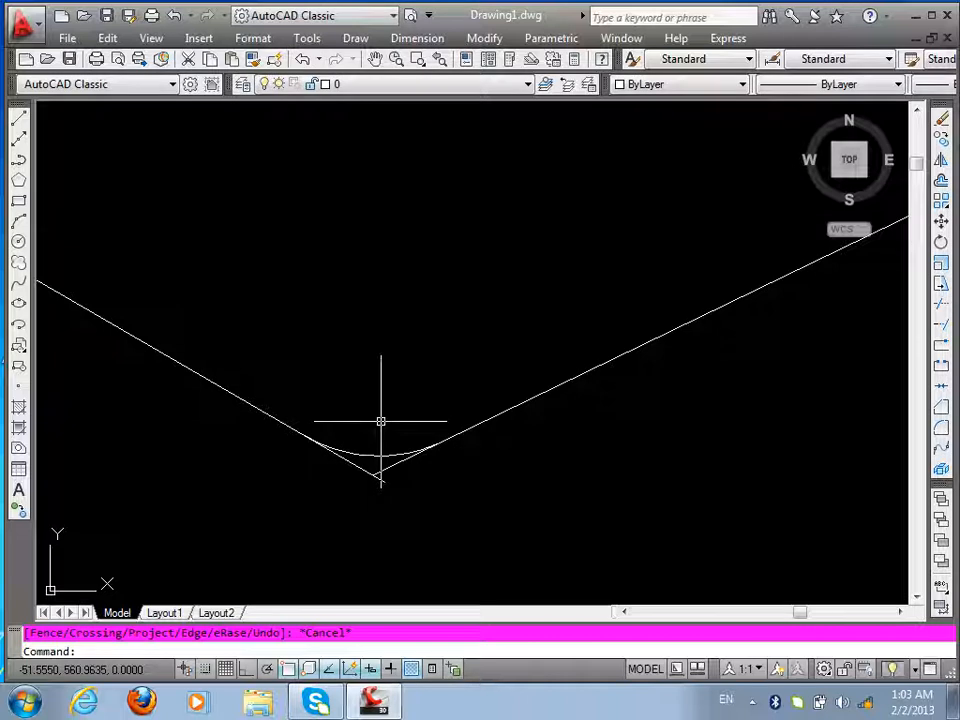
- Erase the two sloping lines and the connecting arc
scroll(407, 503, "down", 6)
scroll(439, 379, "up", 4)
left_click(495, 319)
left_click(339, 476)
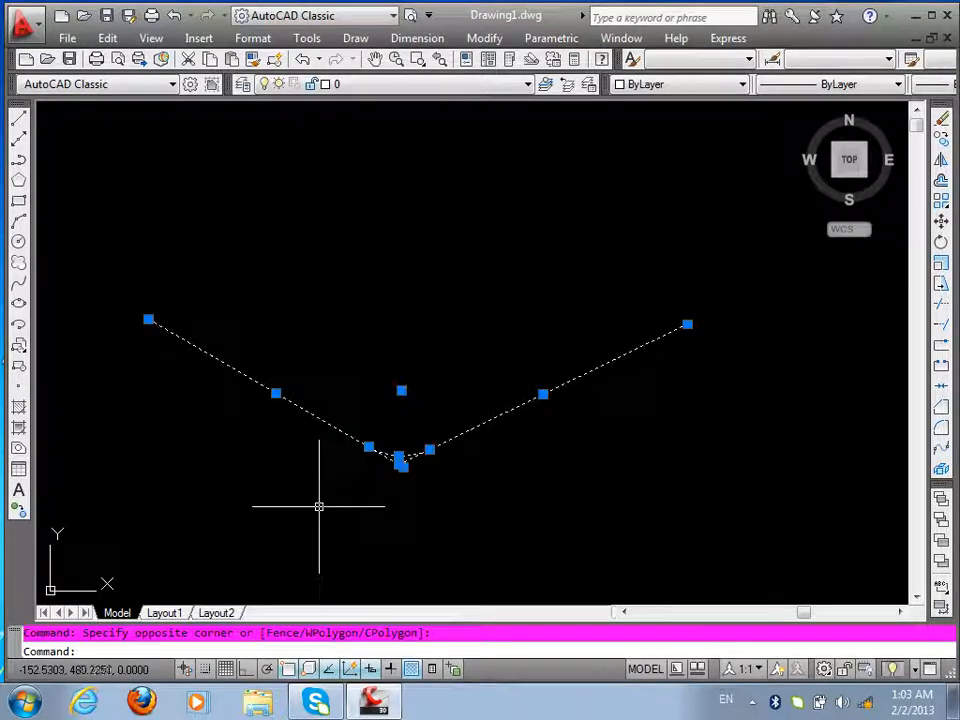
key("Delete")
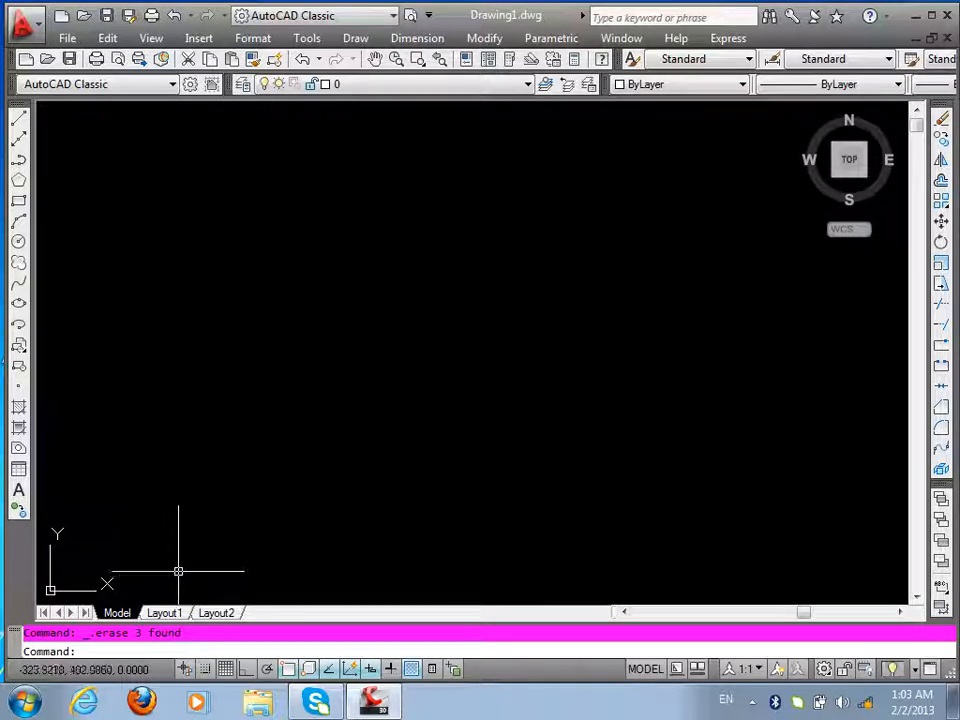
type("REV")
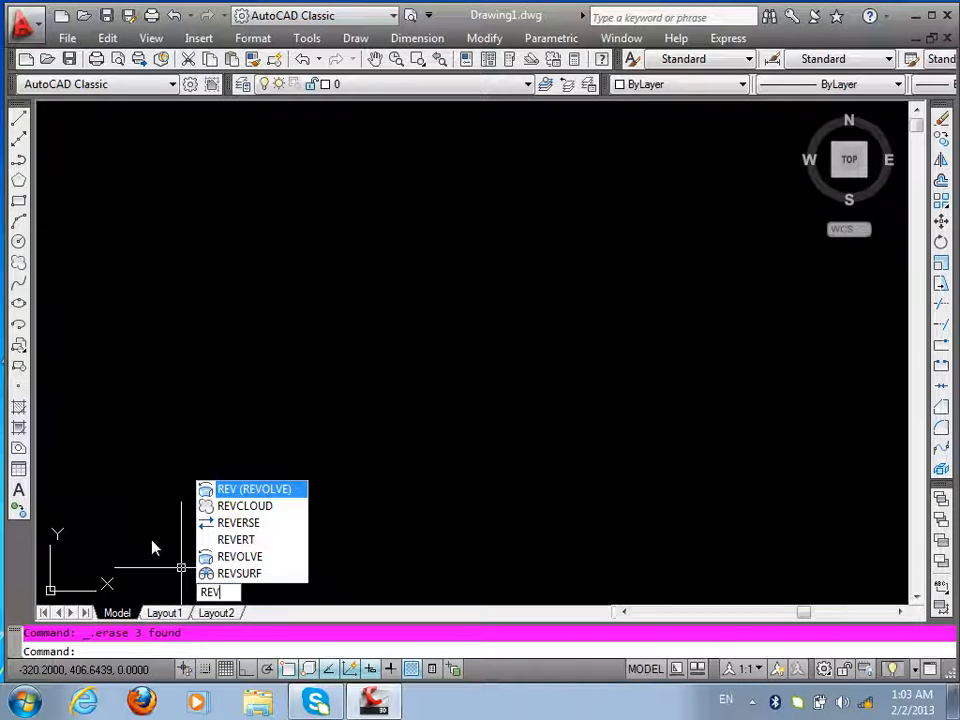
type("Cloud")
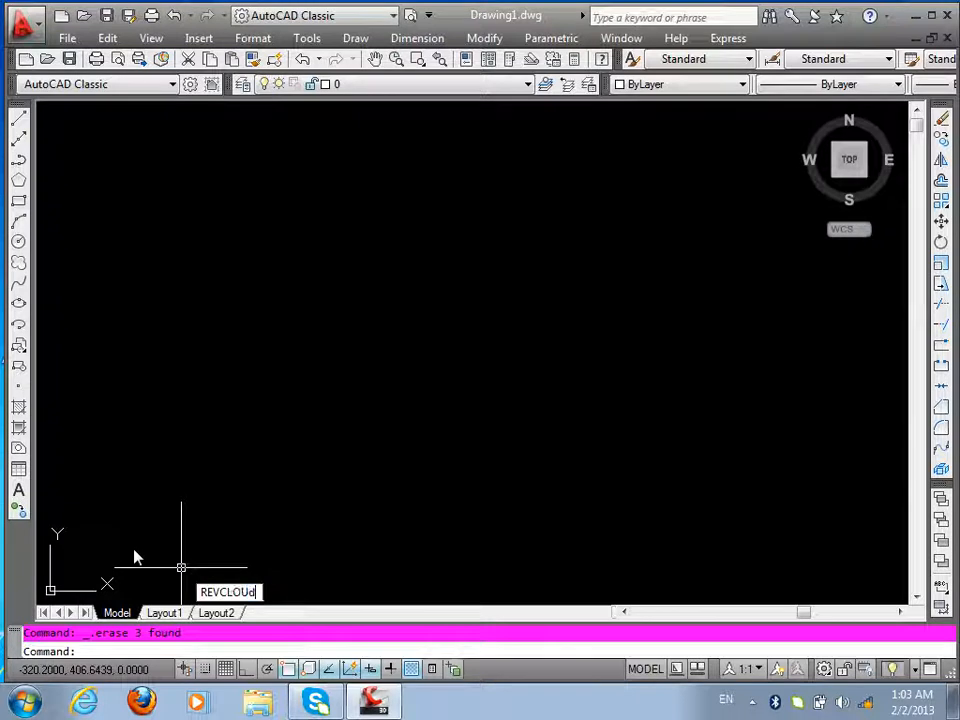
key("Return")
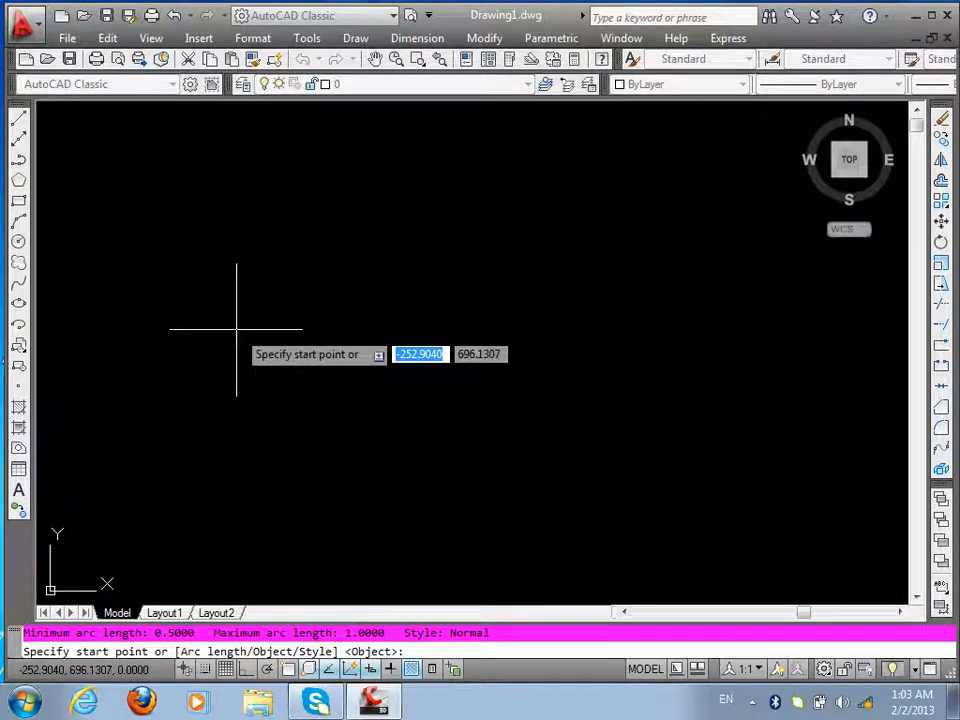
key("Escape")
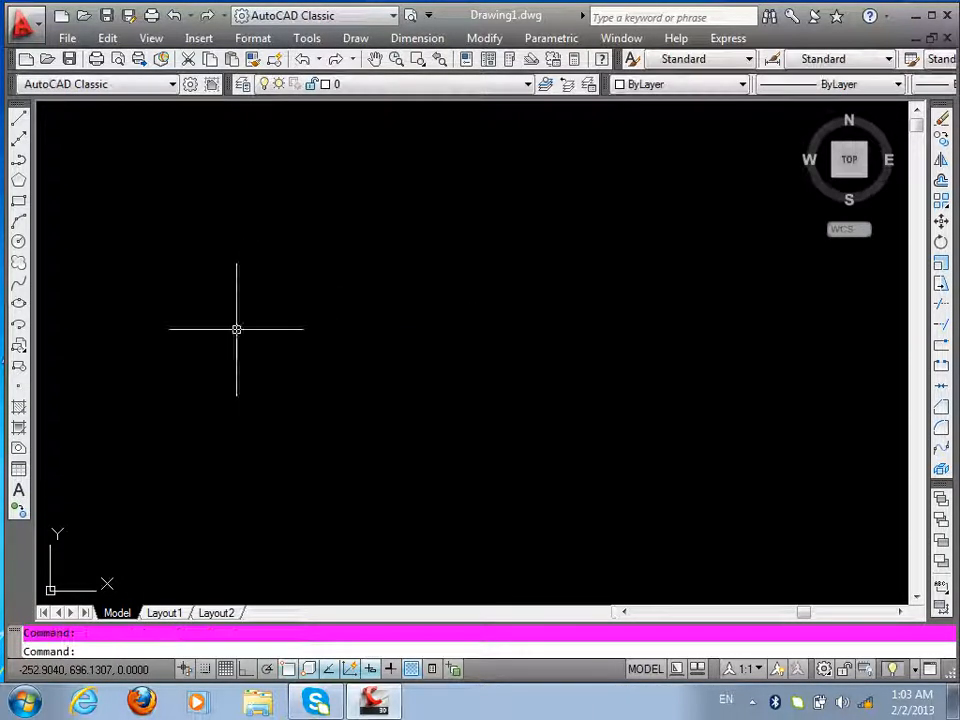
- Draw a closed freehand revision cloud with the default arc lengths in the west half of the view, and zoom in
left_click(16, 266)
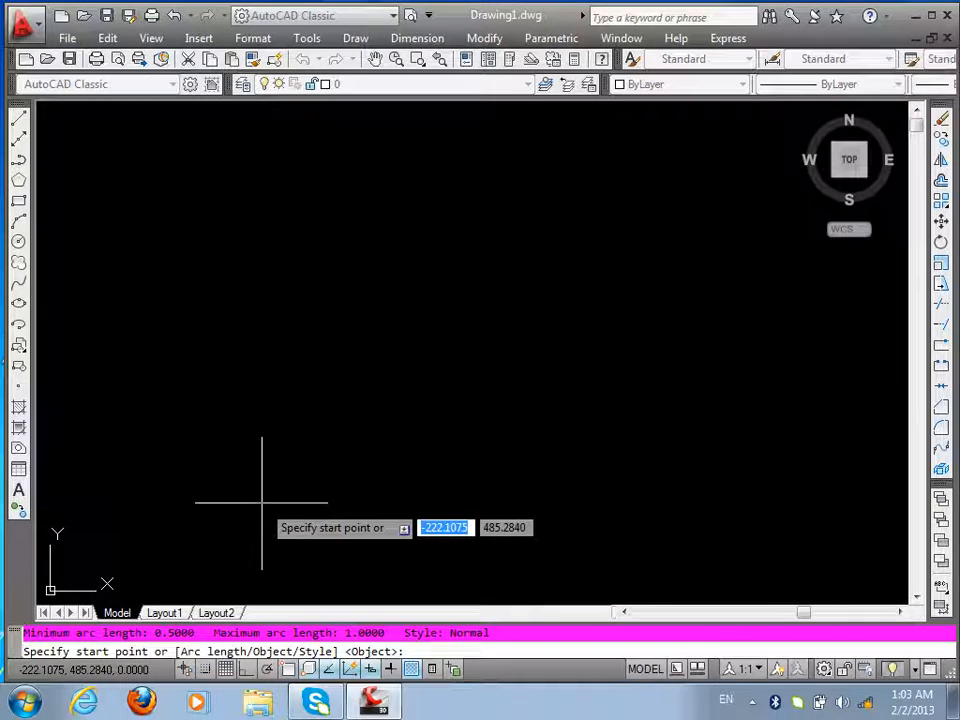
left_click(211, 447)
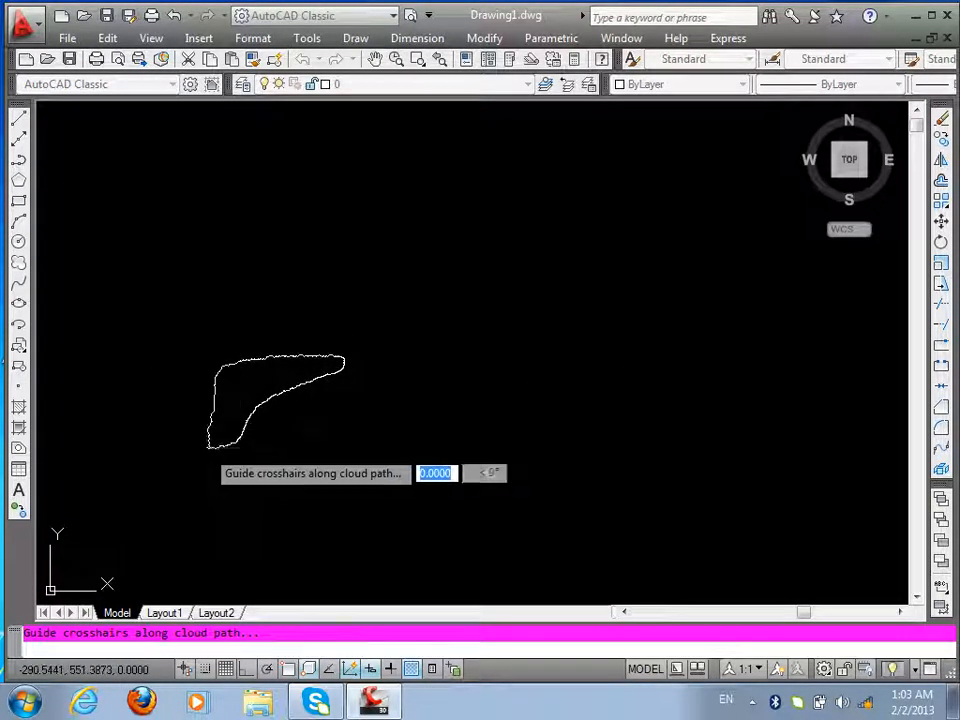
scroll(206, 448, "up", 5)
key("Return")
left_click(287, 523)
scroll(264, 435, "down", 5)
scroll(299, 495, "up", 5)
scroll(300, 496, "up", 6)
scroll(300, 565, "down", 8)
scroll(390, 410, "up", 8)
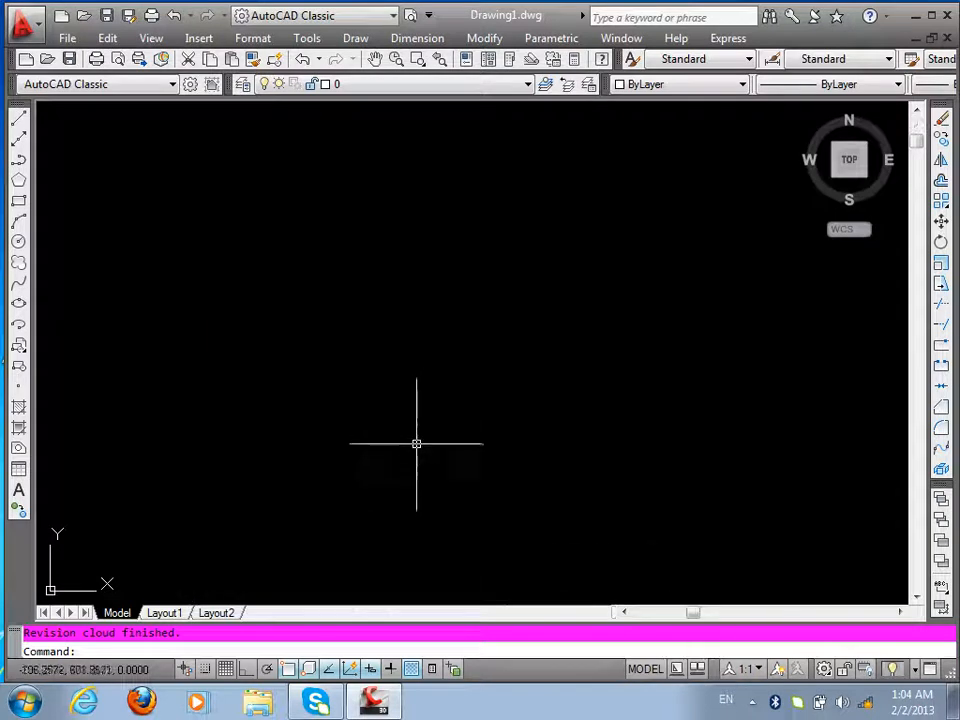
- Draw a small closed revision cloud with a rounded top and a flat base, and end the command
key("Return")
left_click(240, 333)
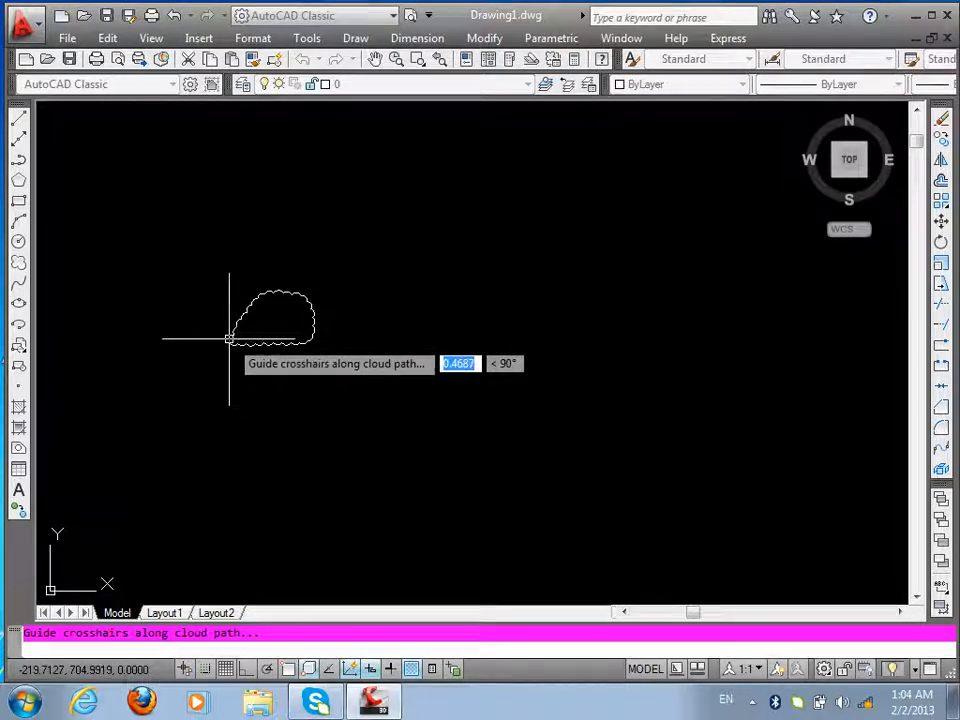
key("Return")
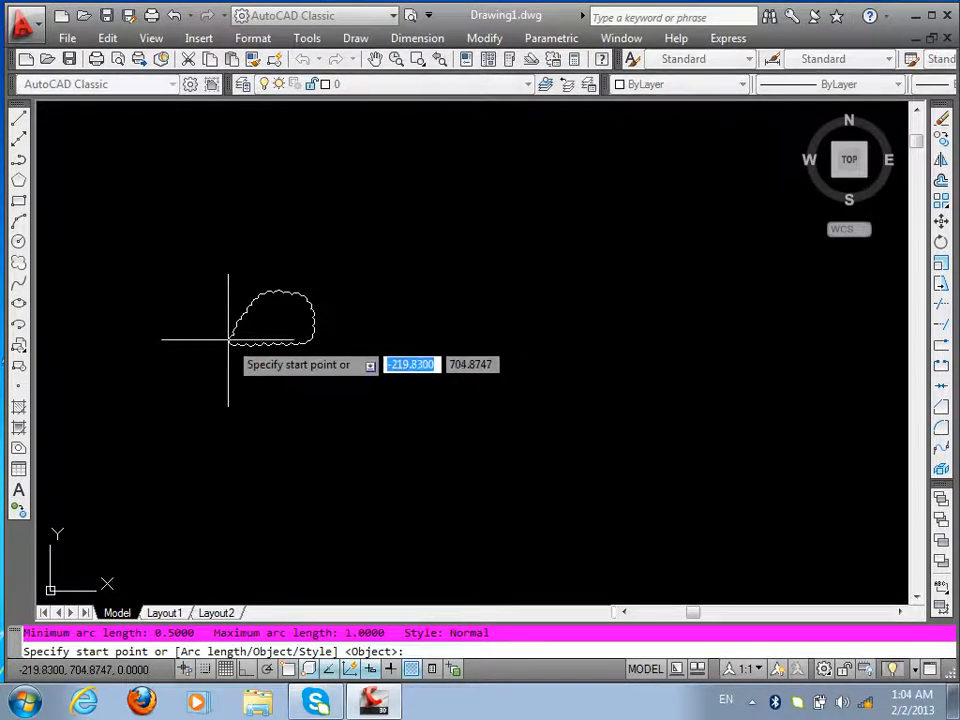
key("Escape")
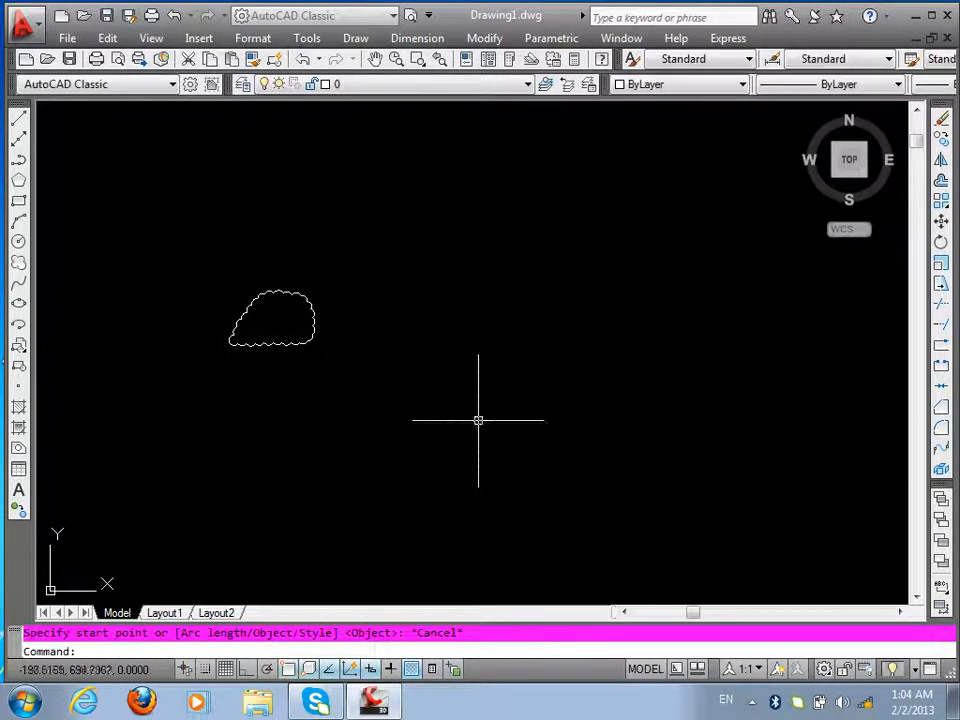
- Draw an open, hook-shaped revision cloud southeast of the closed one and reverse the direction of its arcs
key("Return")
left_click(363, 351)
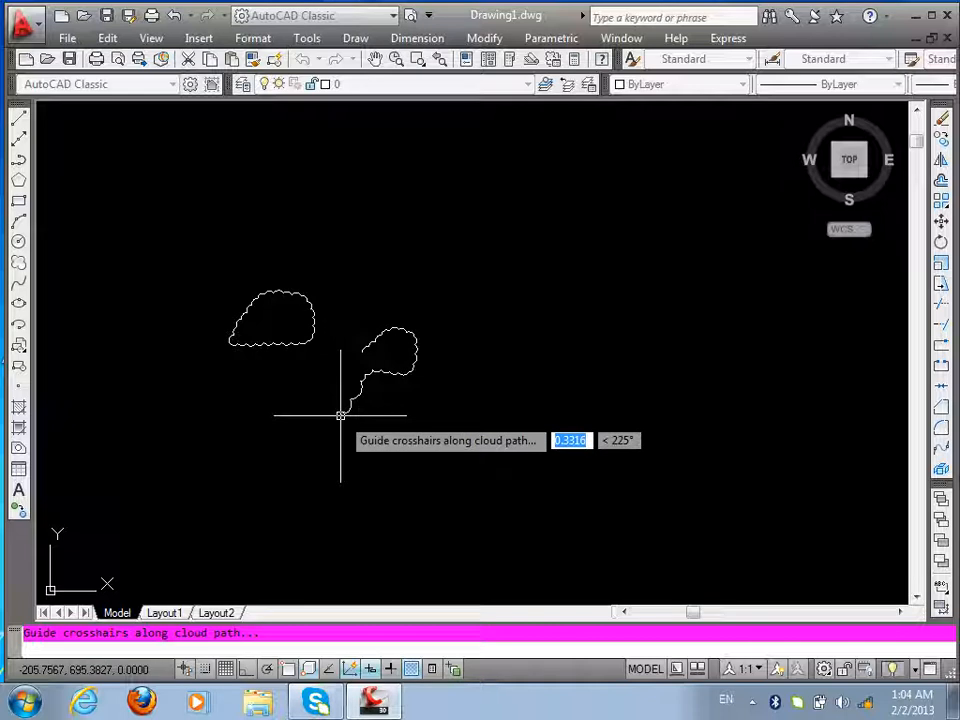
key("Return")
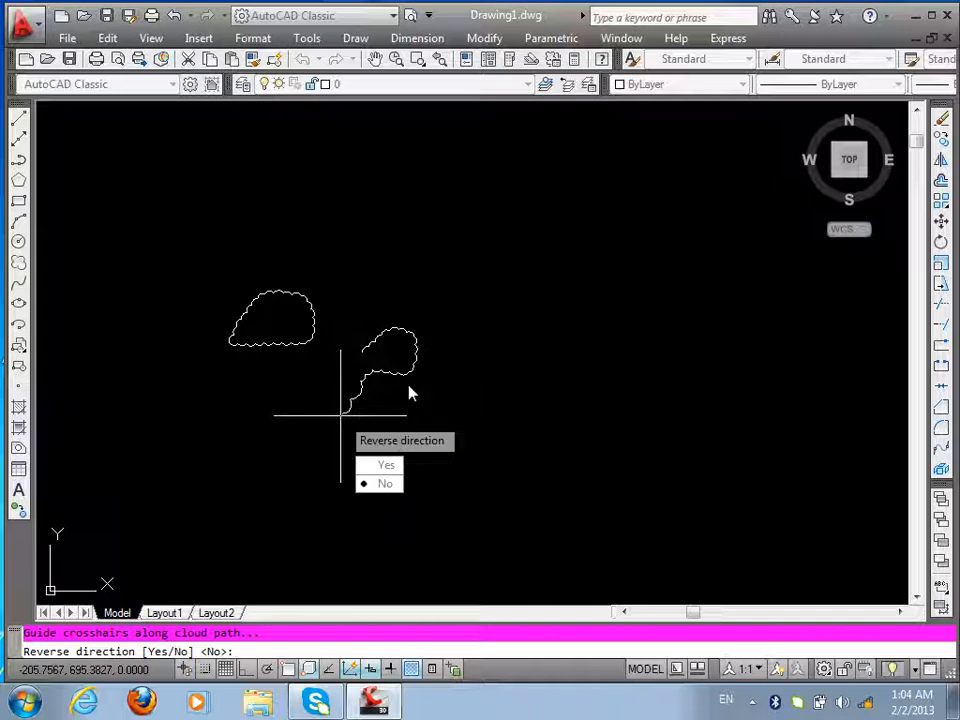
left_click(380, 465)
scroll(409, 360, "up", 3)
scroll(409, 360, "up", 2)
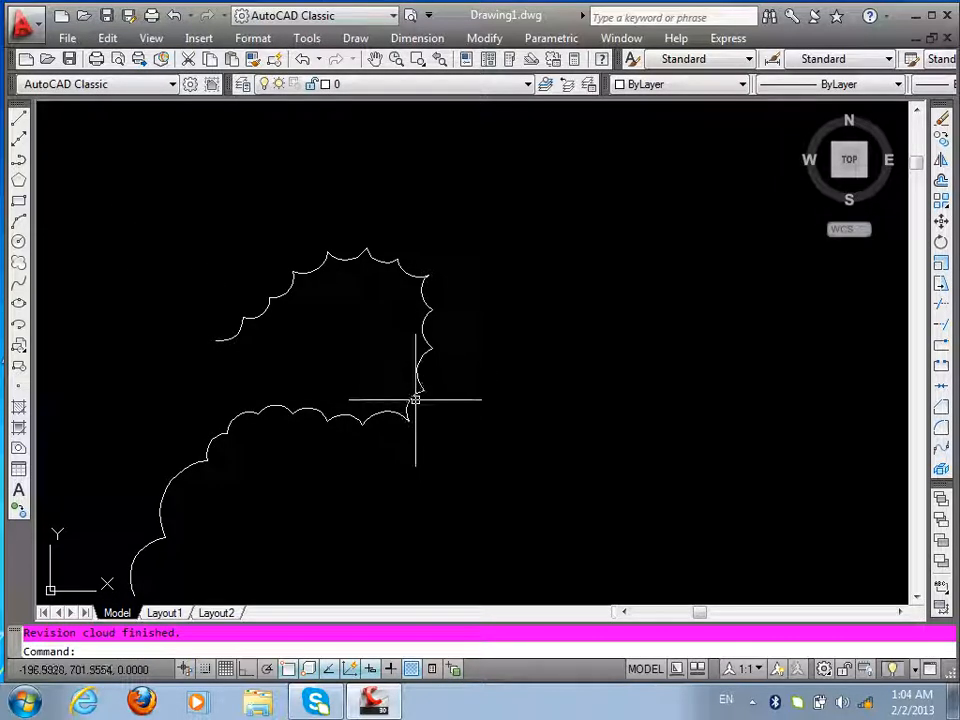
scroll(420, 385, "up", 3)
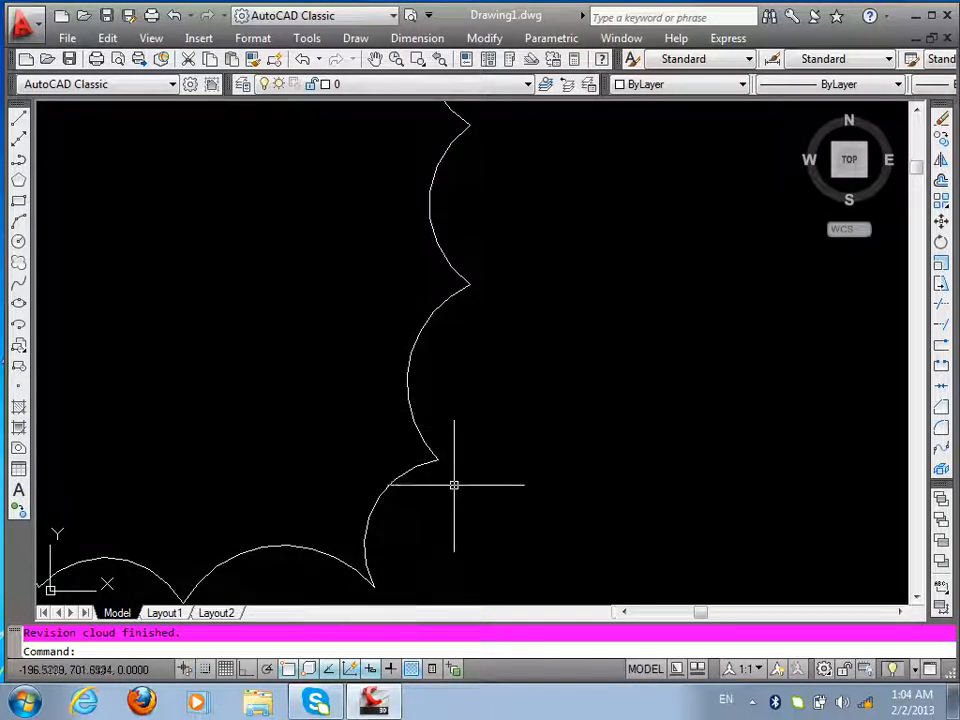
- Draw a short open revision cloud just east of the hook-shaped one, with its arc direction reversed
key("Return")
left_click(480, 390)
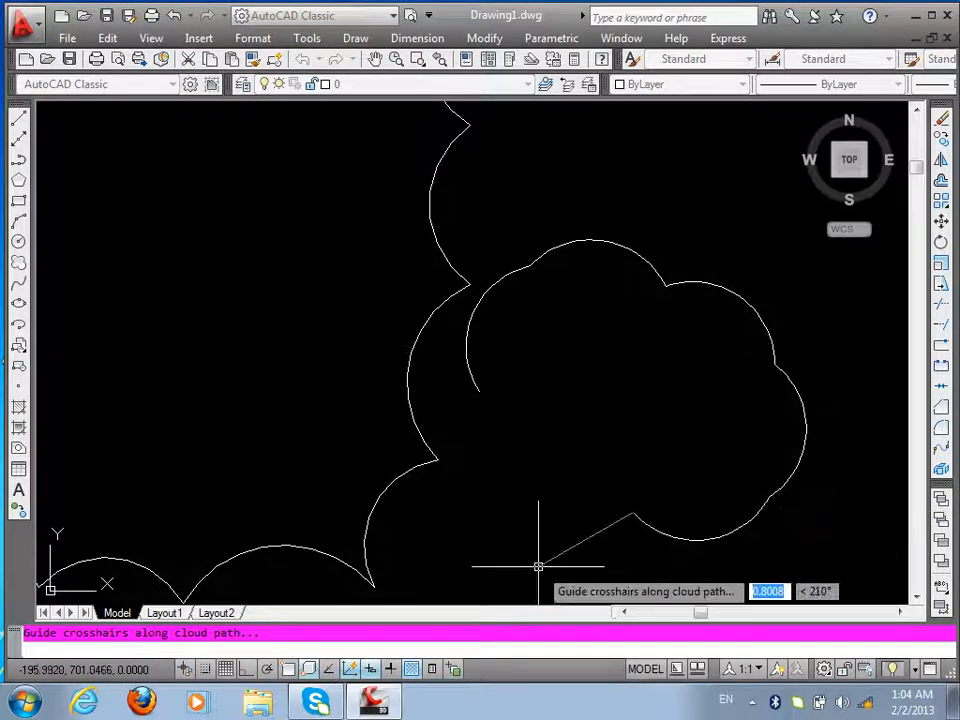
key("Return")
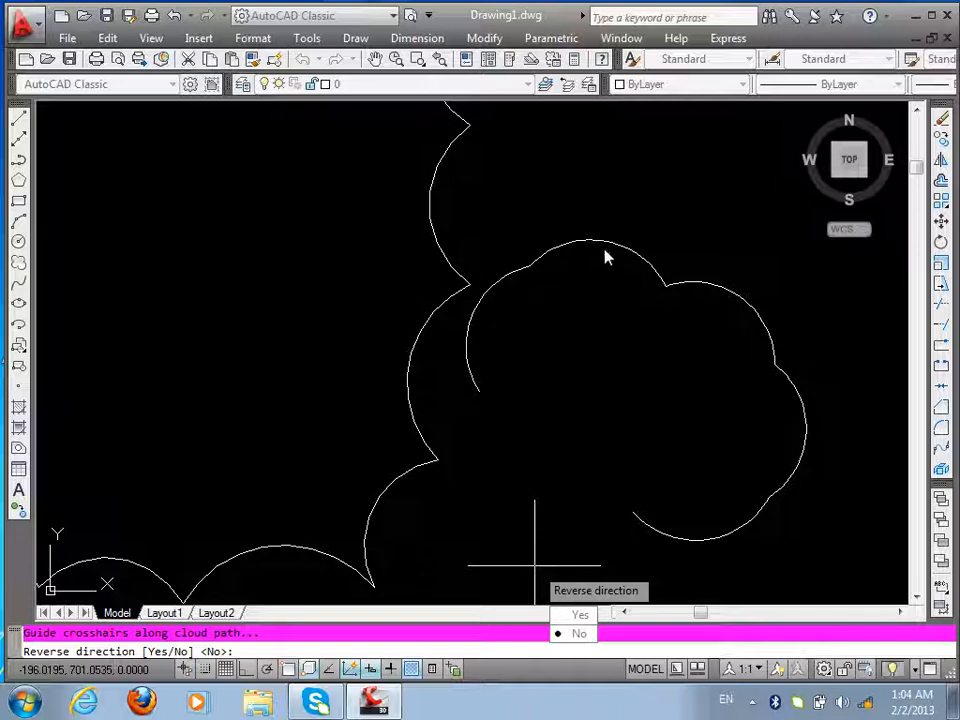
left_click(580, 617)
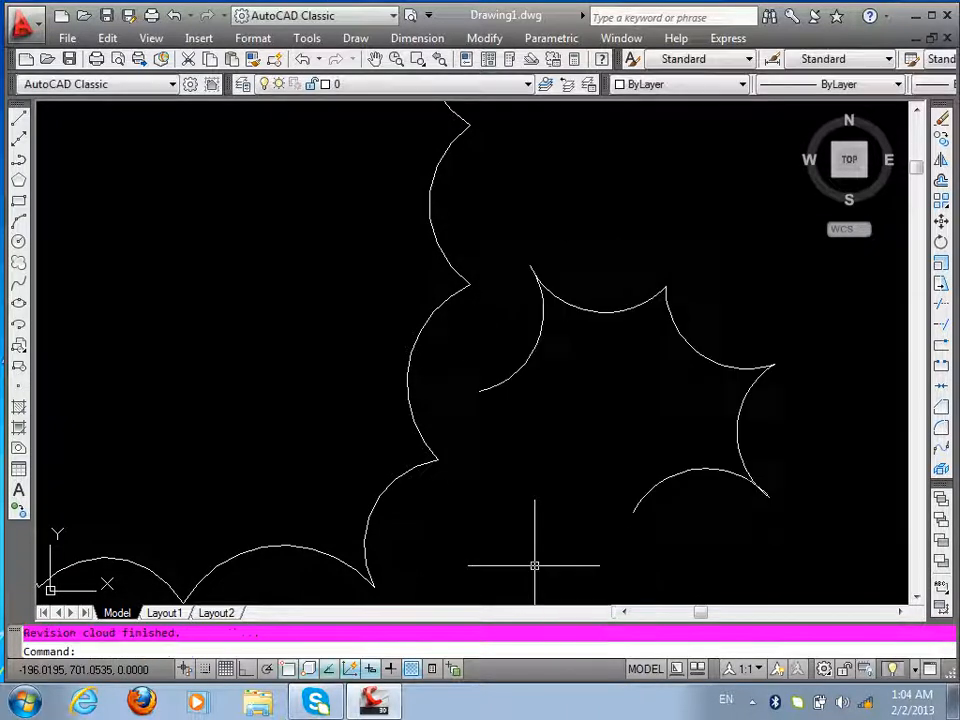
- Compare the reversed arcs of the open clouds up close, and erase every revision cloud in the drawing
scroll(466, 499, "down", 5)
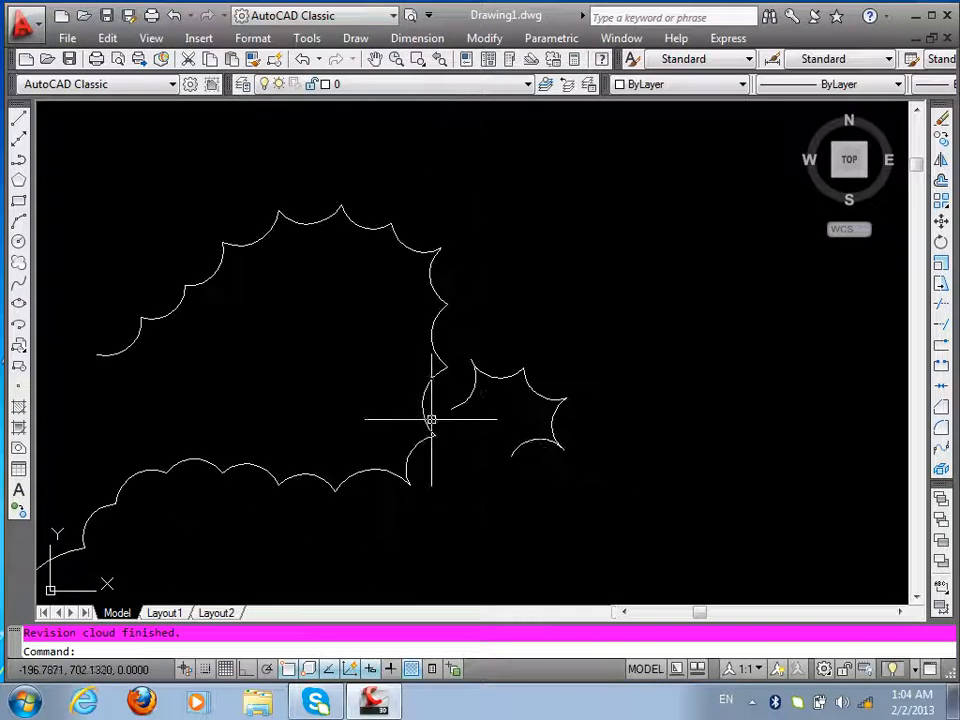
scroll(476, 440, "up", 5)
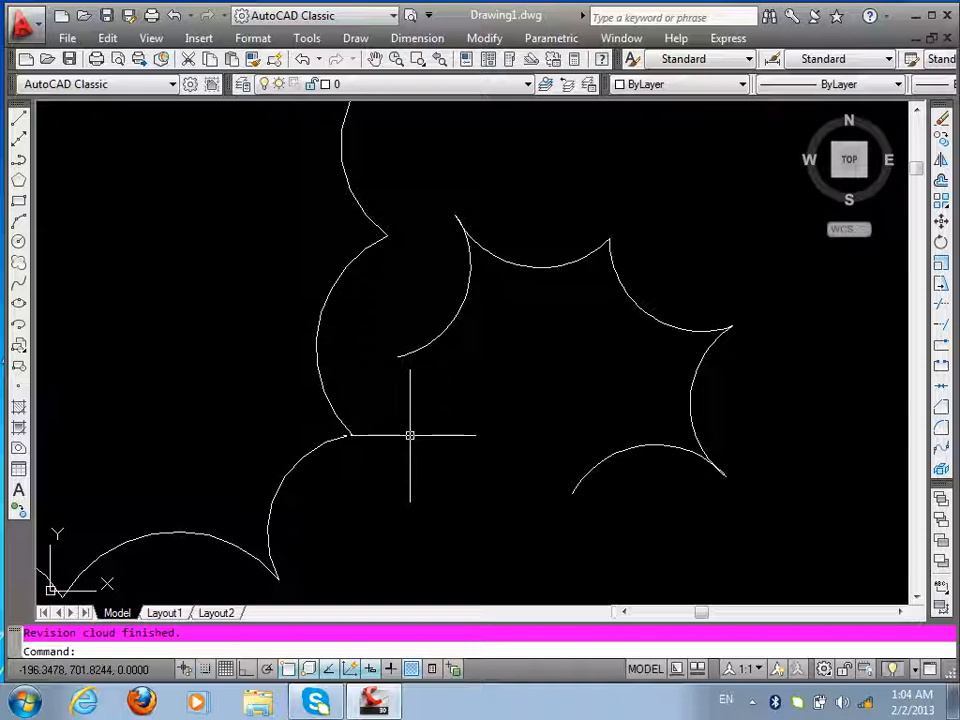
scroll(409, 435, "down", 5)
scroll(382, 464, "up", 2)
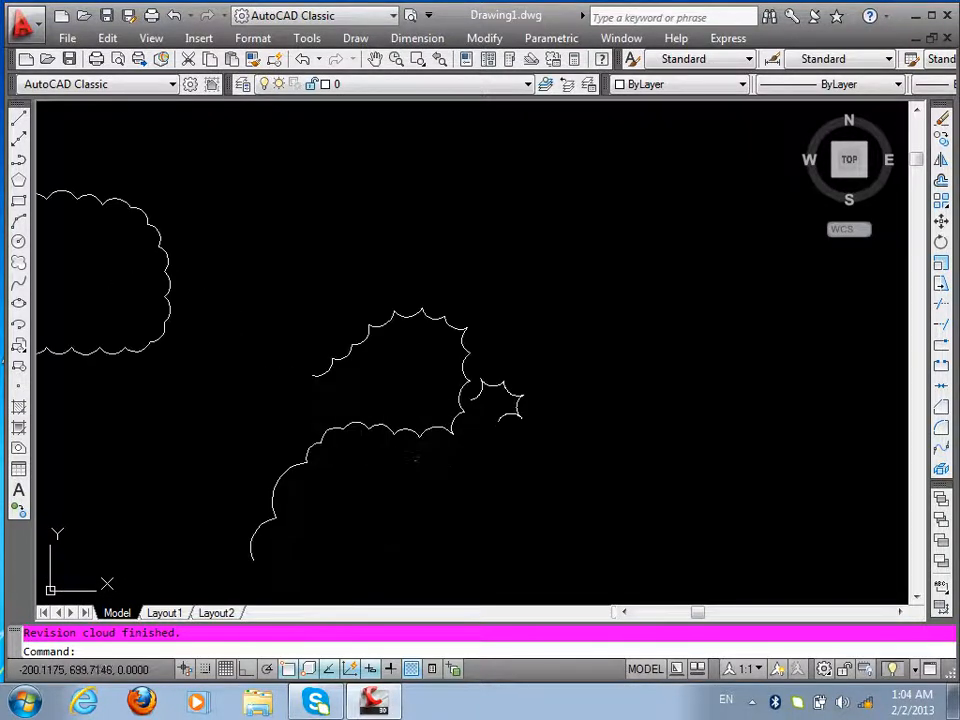
scroll(504, 407, "up", 4)
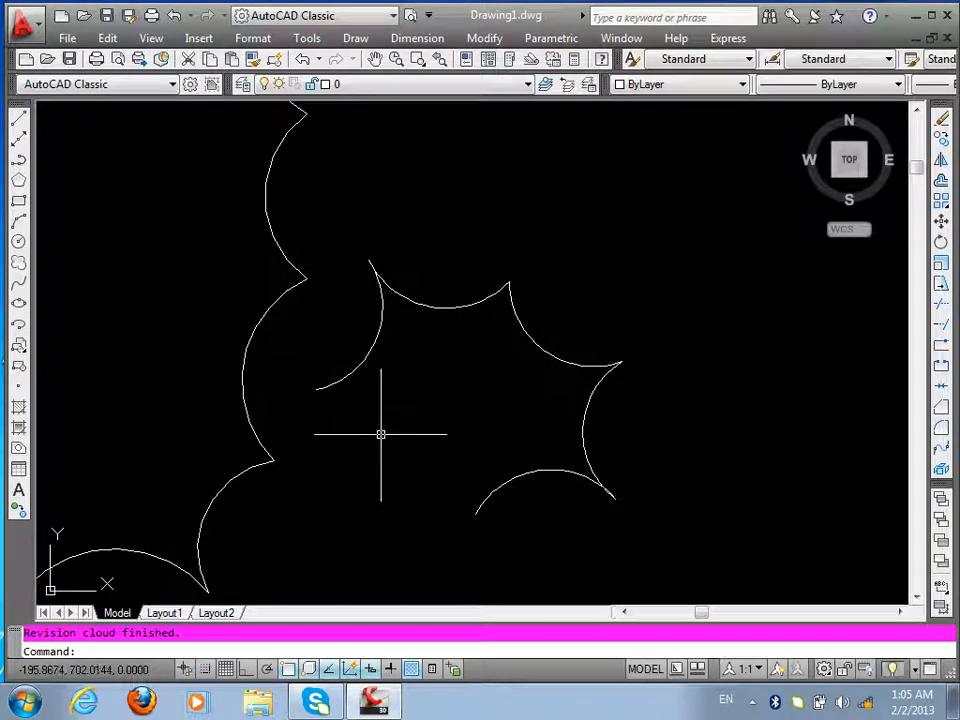
scroll(387, 435, "down", 2)
key("ctrl+a")
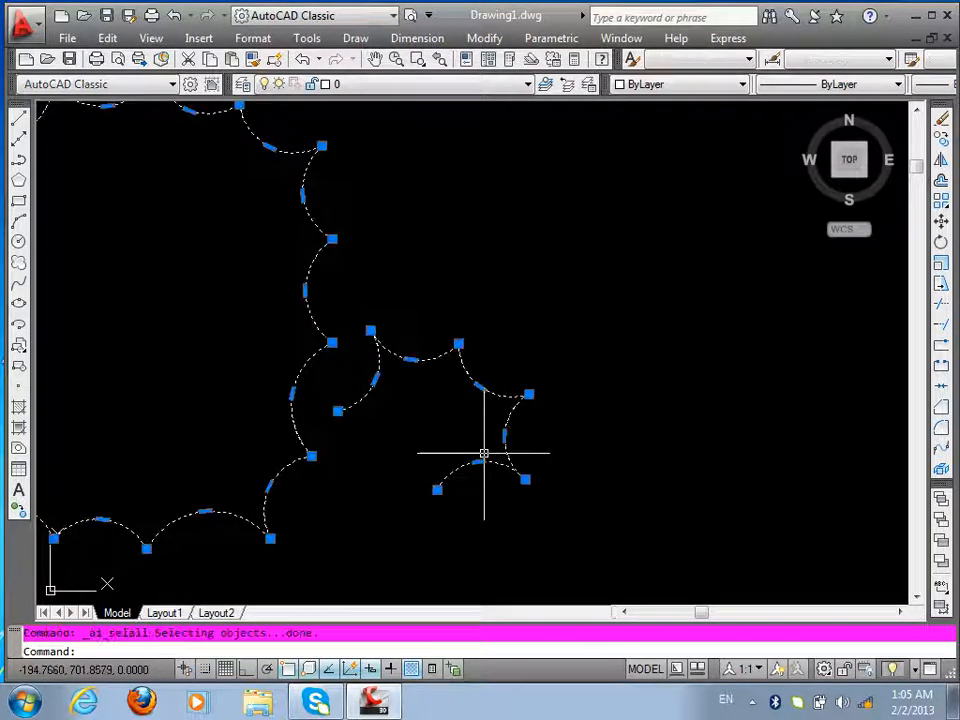
key("Delete")
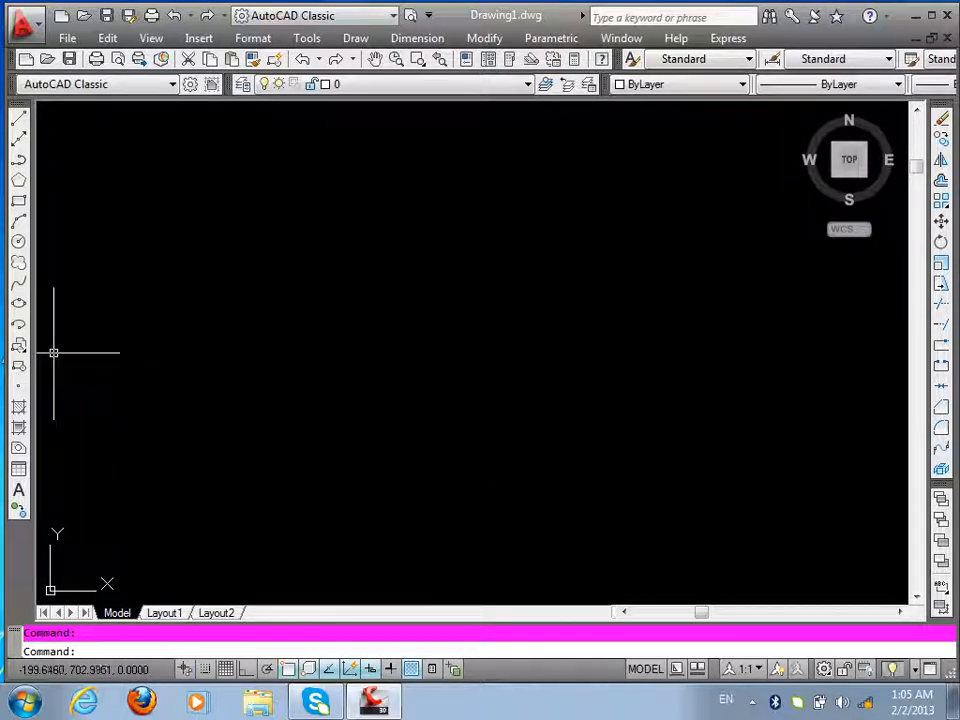
left_click(532, 270)
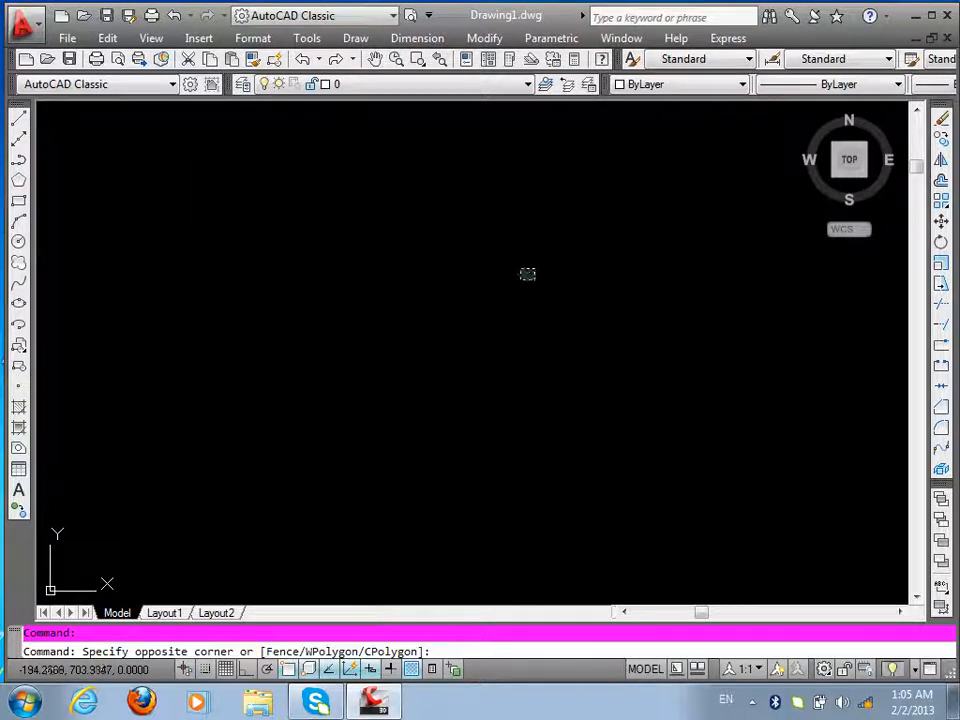
left_click(222, 413)
key("Escape")
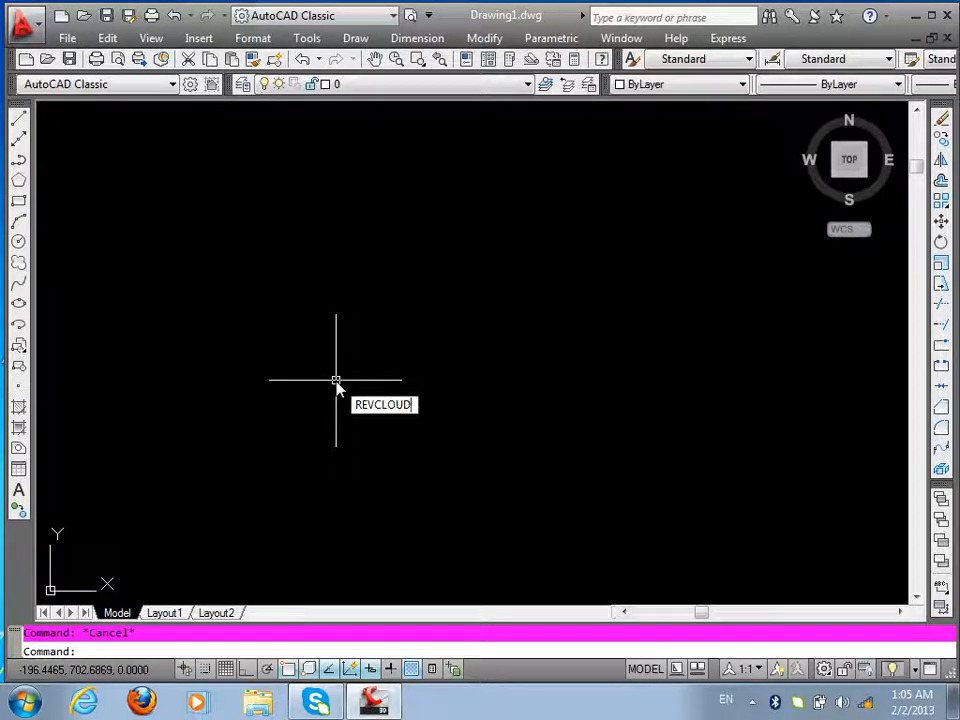
- Draw a wide closed revision cloud across the middle of the empty view with the REVCLOUD command
key("Return")
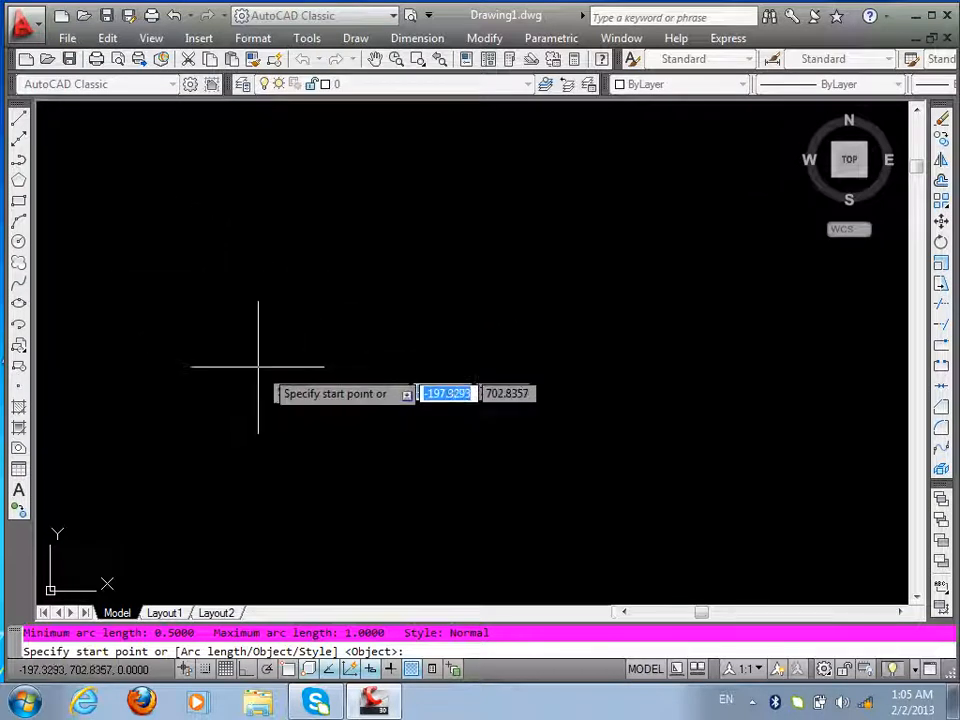
left_click(197, 378)
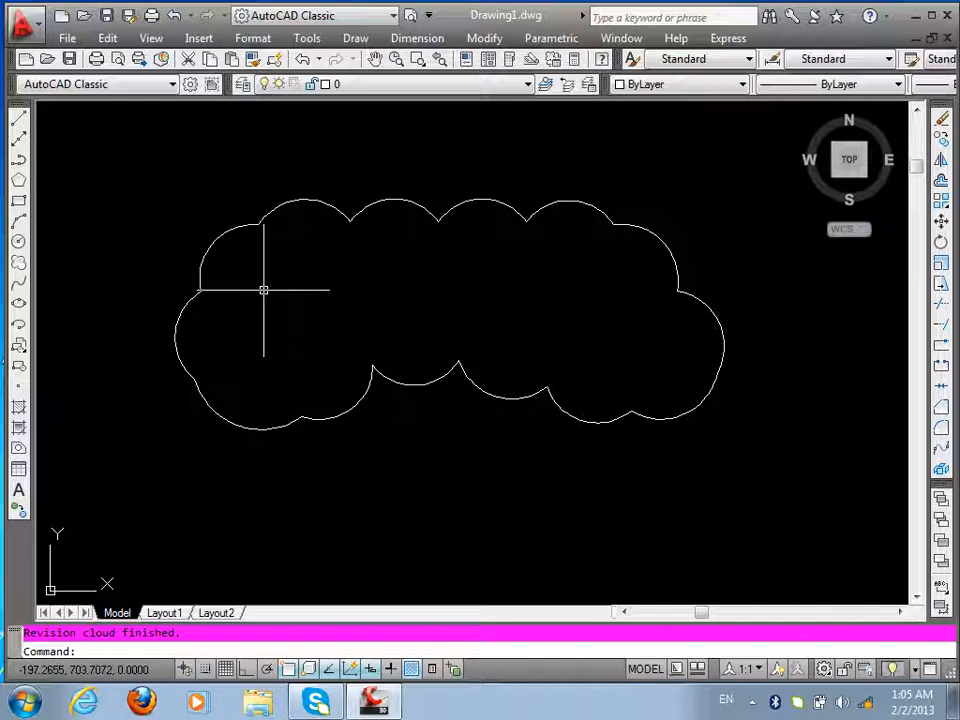
- Draw a small closed revision cloud overlapping the wide cloud's northwest part, with minimum arc length 0.1 and maximum 0.2
key("Return")
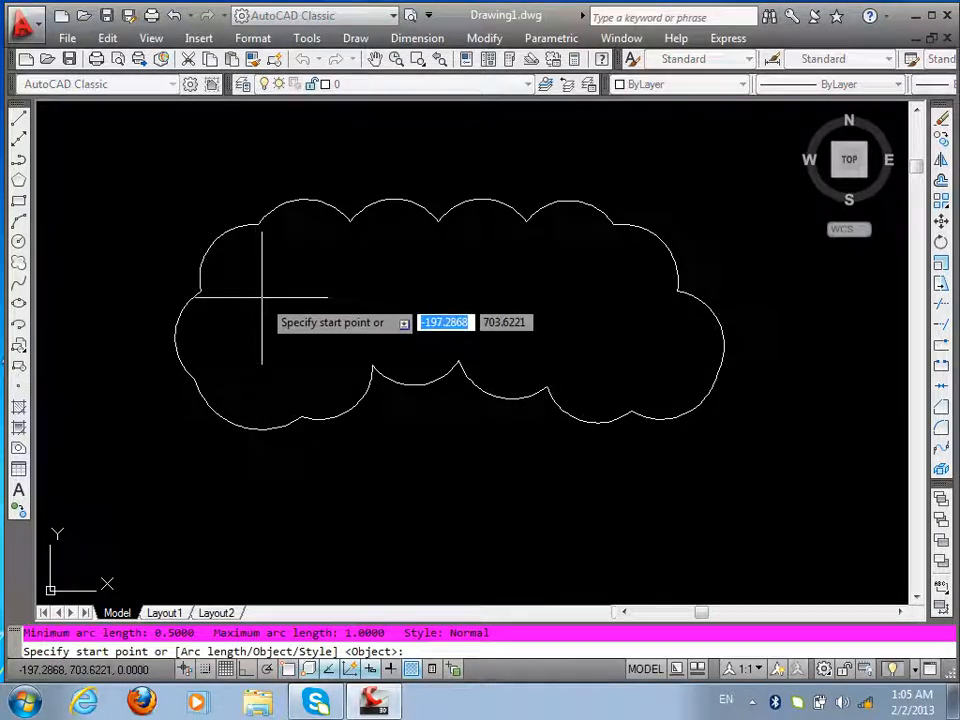
type("a")
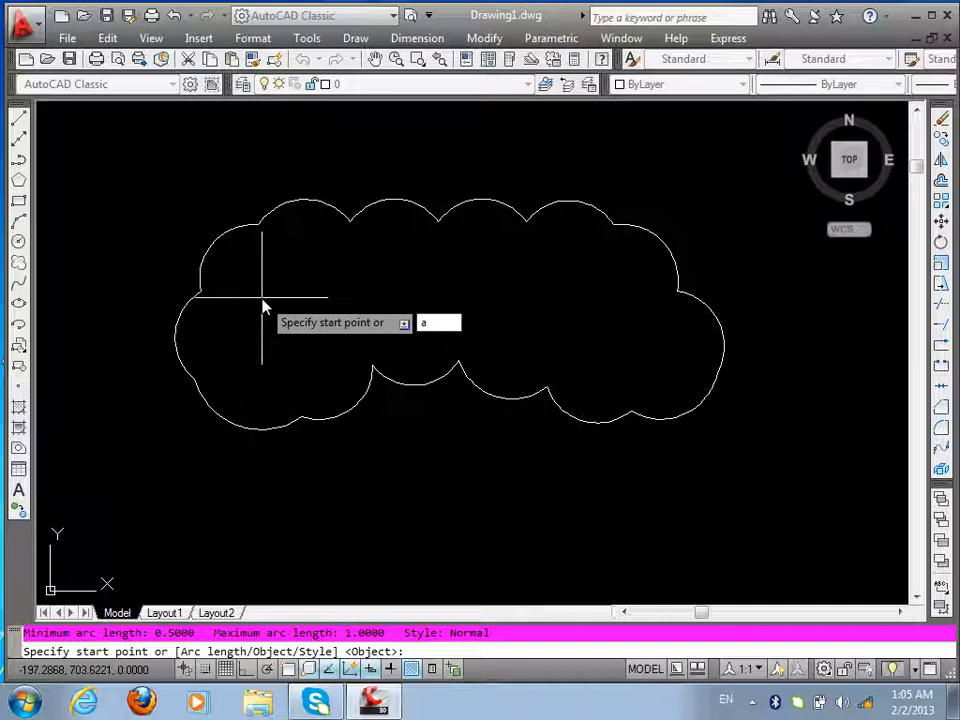
key("Return")
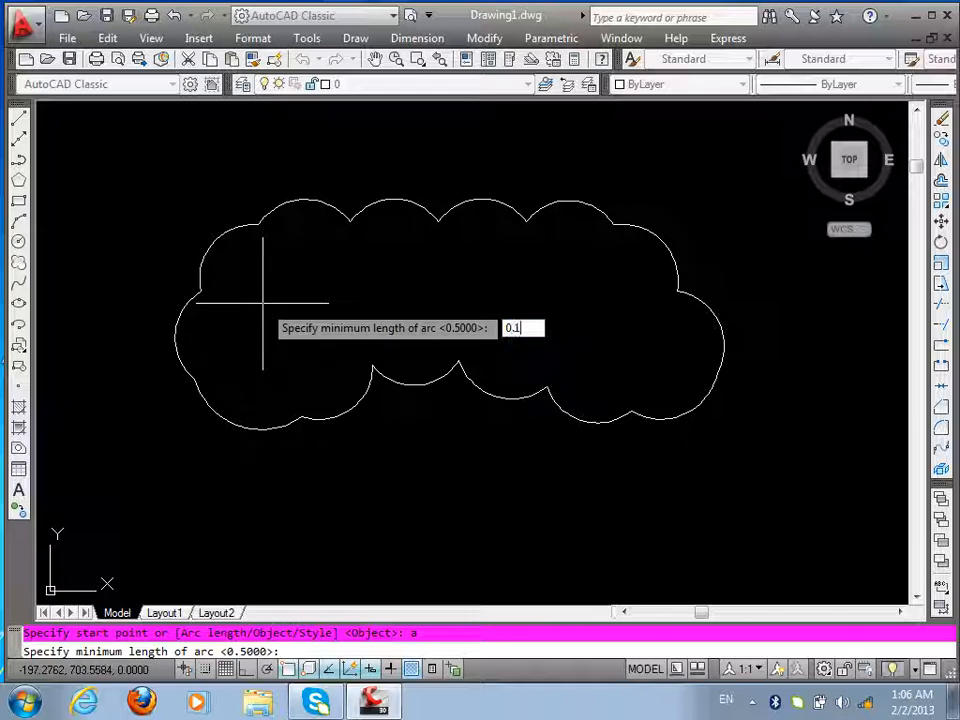
key("Return")
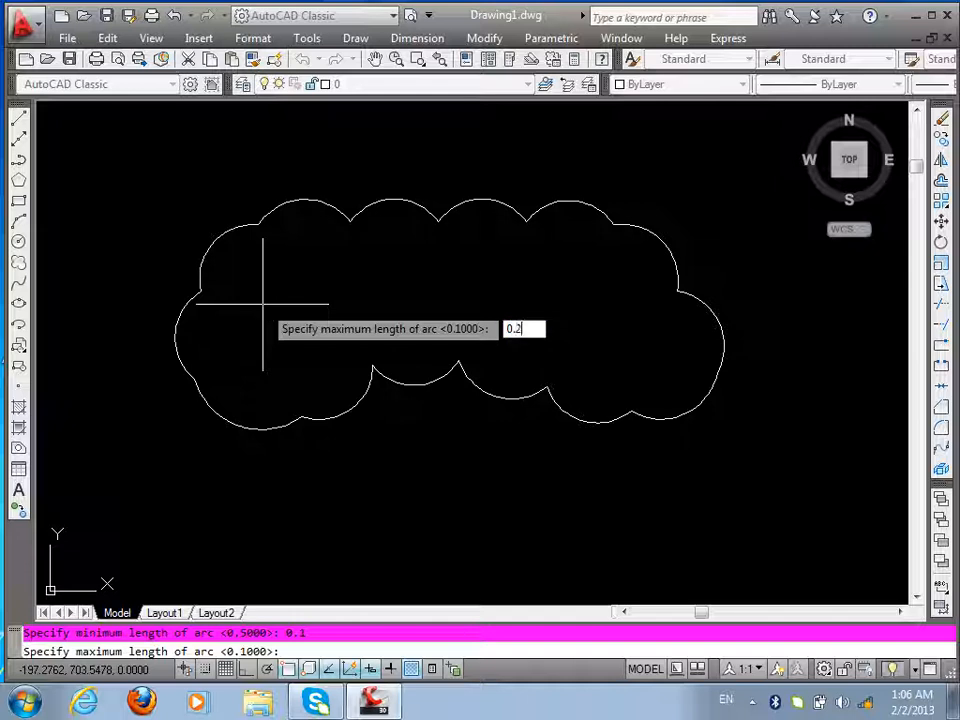
key("Return")
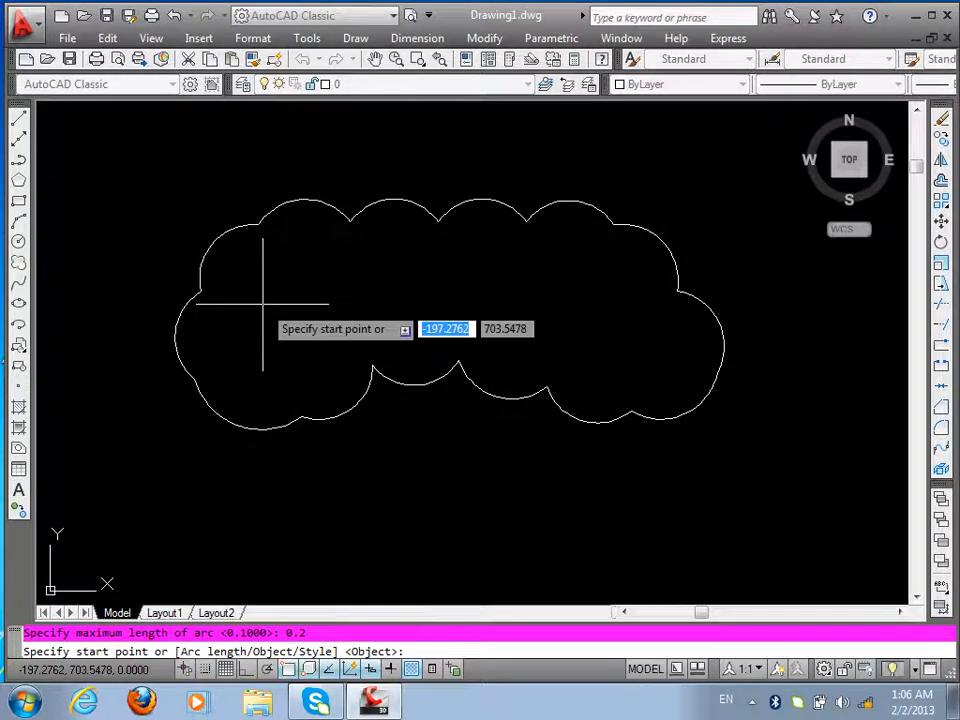
left_click(157, 217)
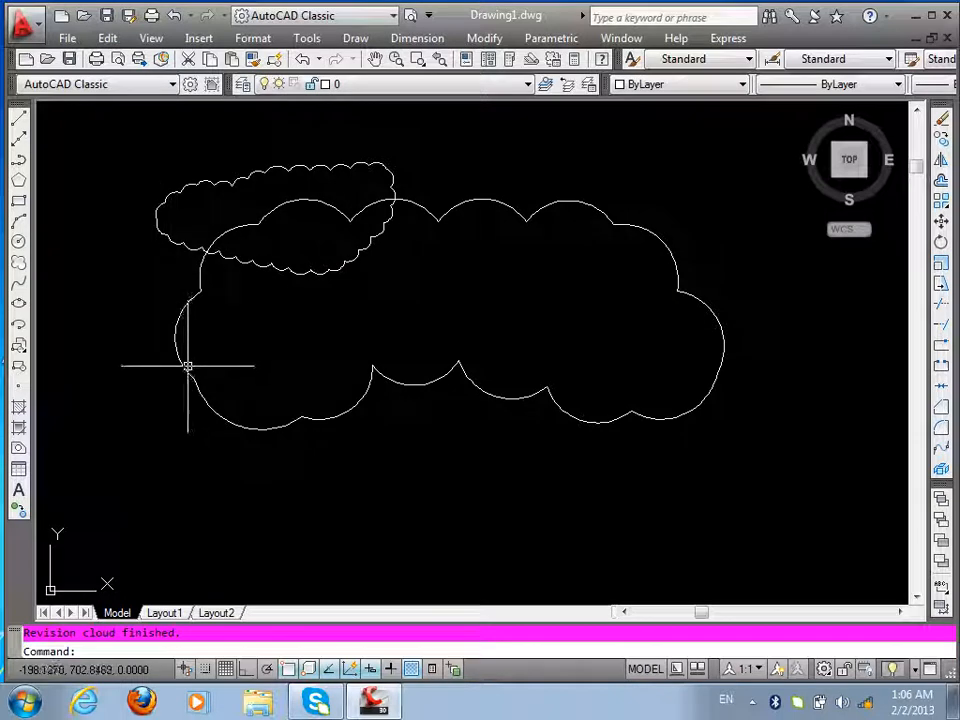
- Draw a very large closed revision cloud extending far east of the existing clouds, with minimum arc length 2 and maximum 4
key("Return")
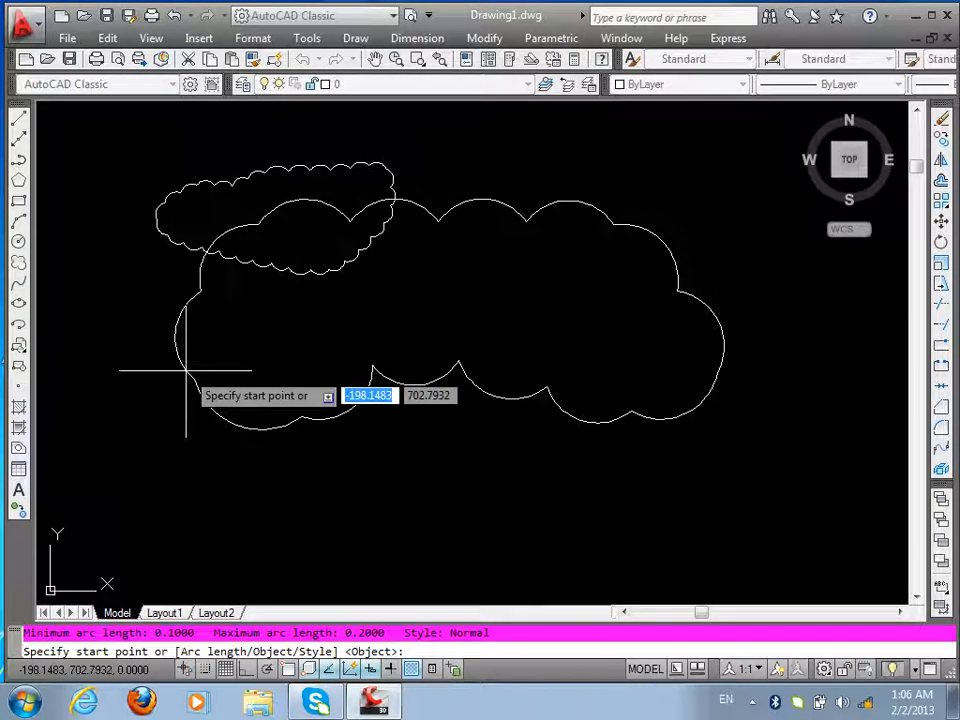
type("a")
key("Return")
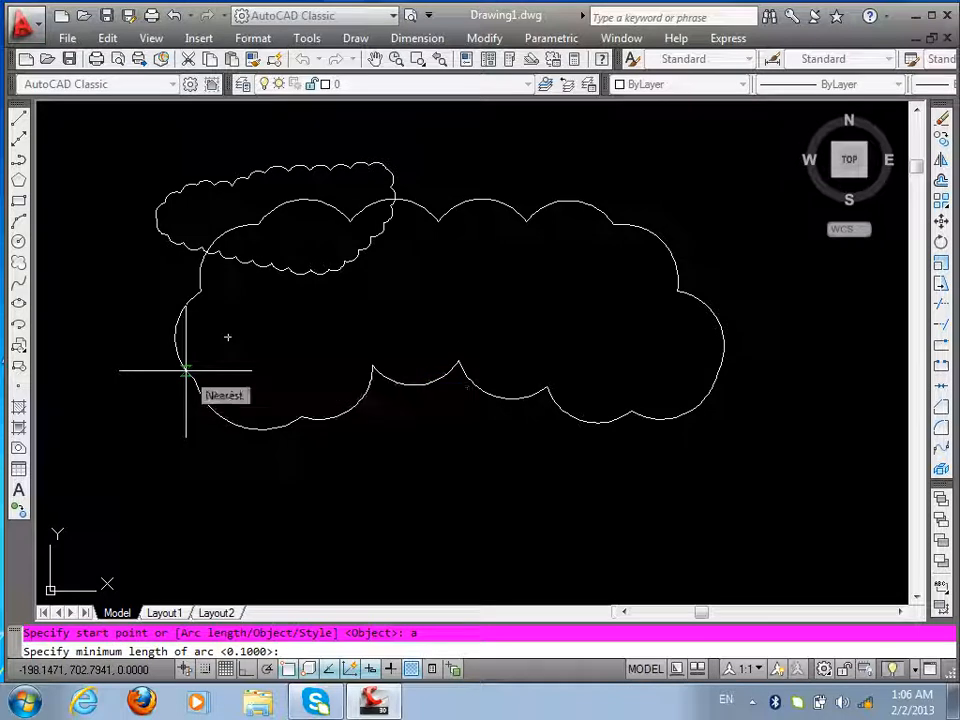
type("2")
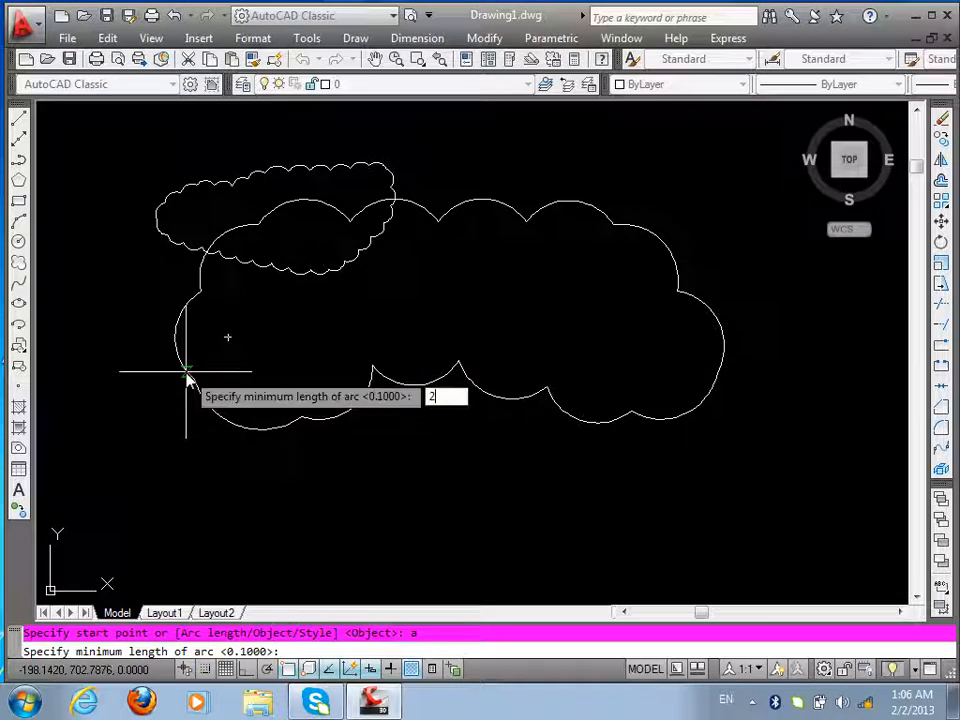
key("Return")
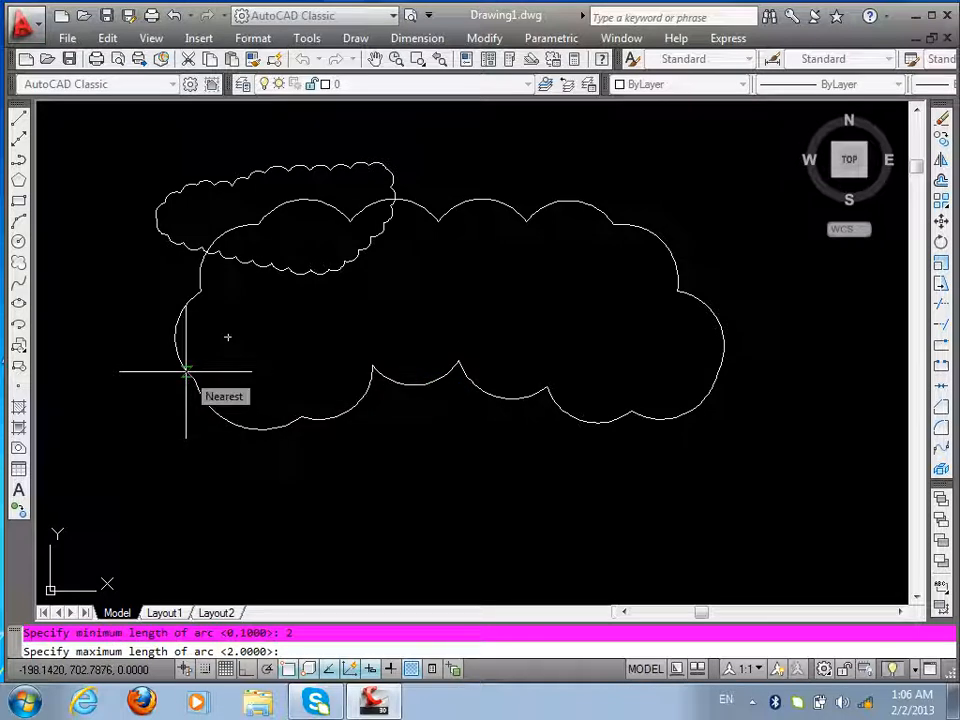
type("4")
key("Return")
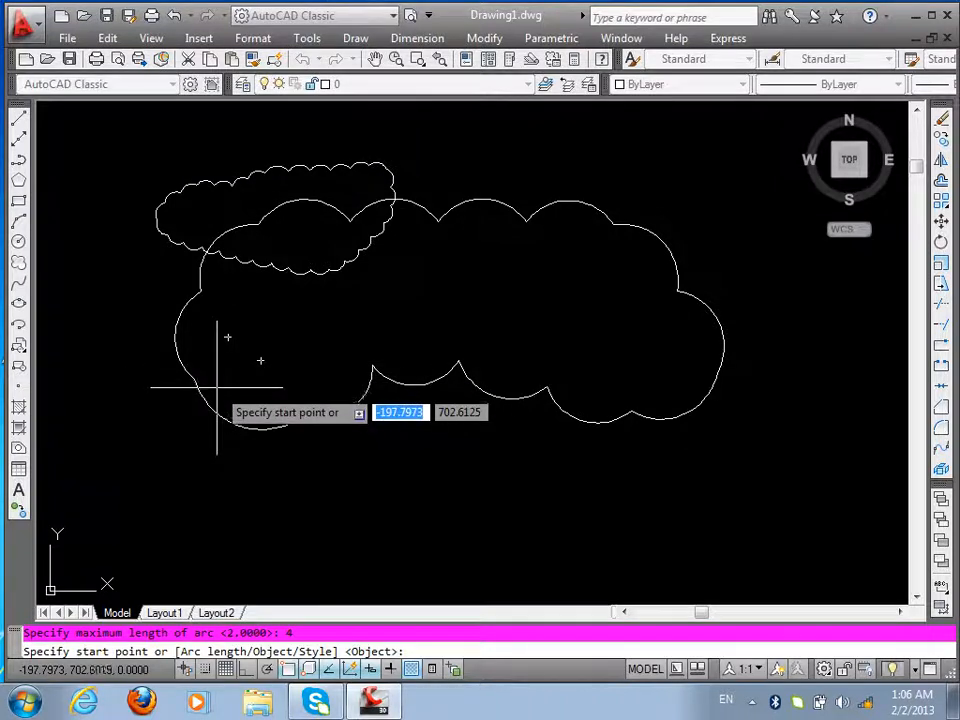
left_click(172, 436)
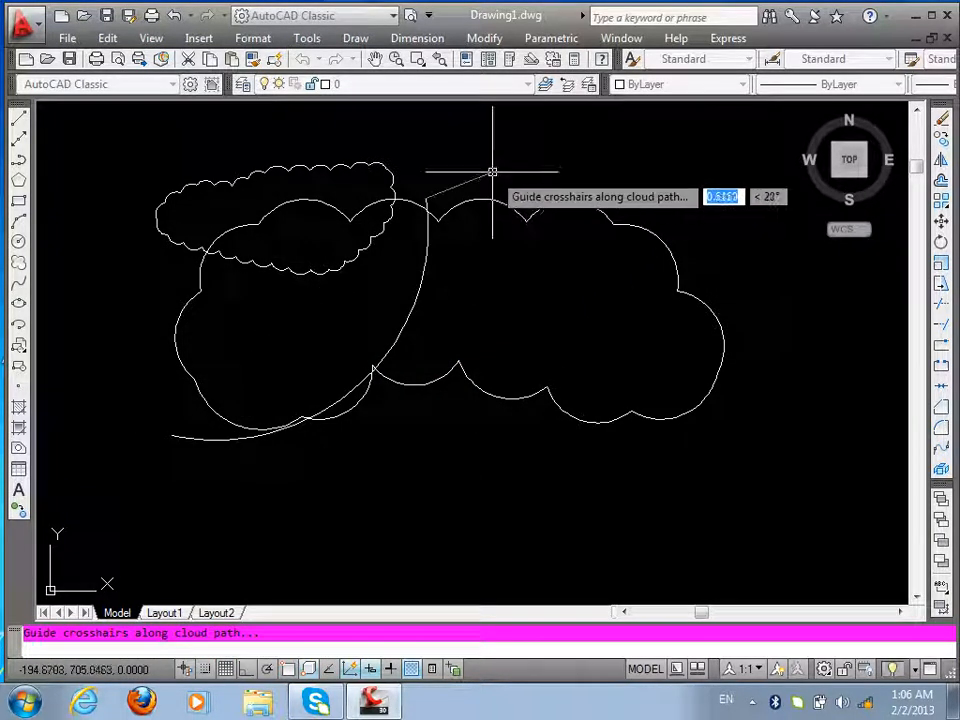
scroll(440, 278, "down", 6)
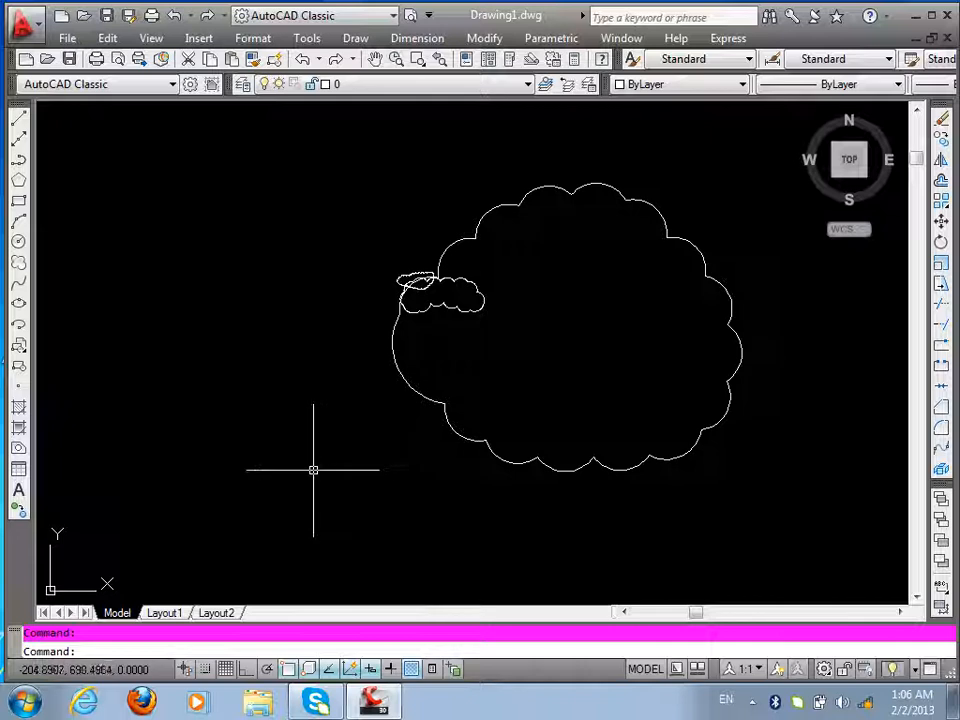
- Draw a closed revision cloud inside the large one, with minimum arc length 1 and maximum 2
key("Return")
type("a")
key("Return")
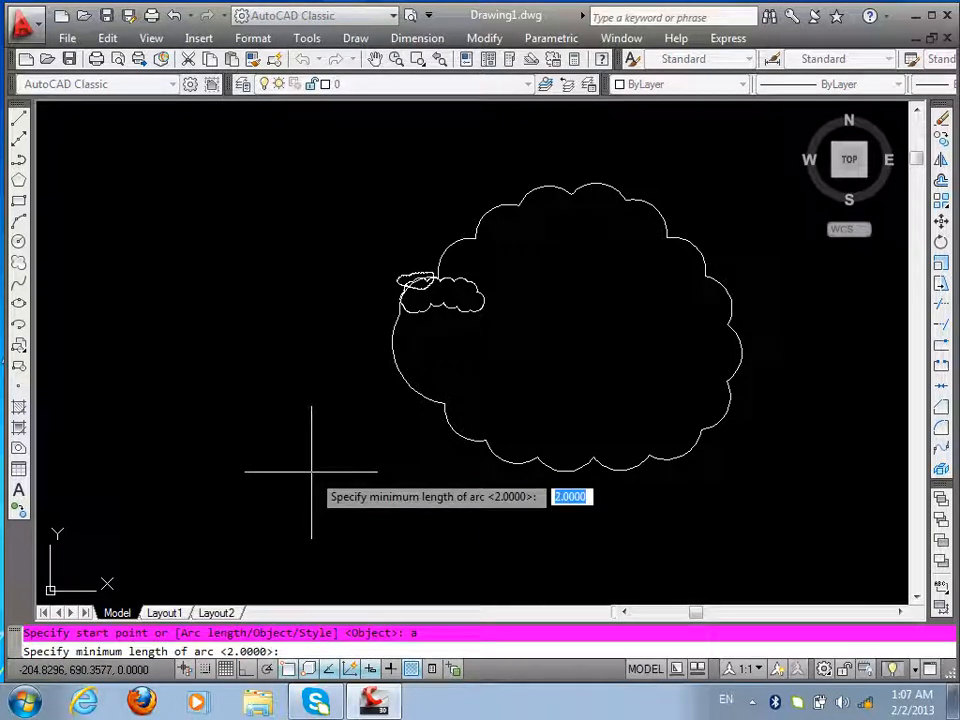
type("1")
key("Return")
type("2")
key("Return")
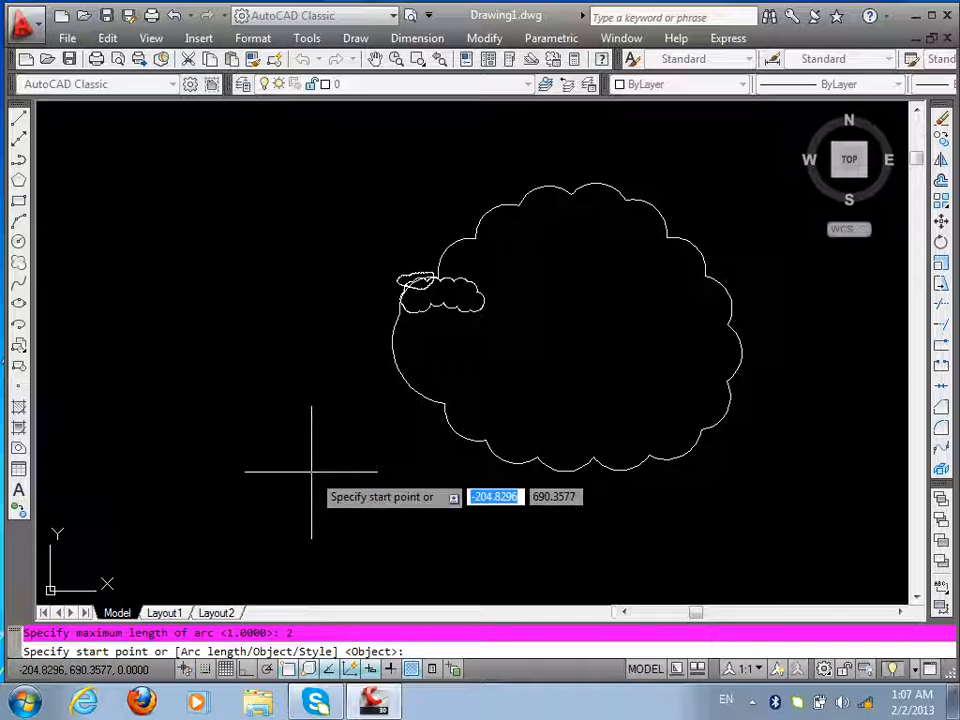
left_click(519, 300)
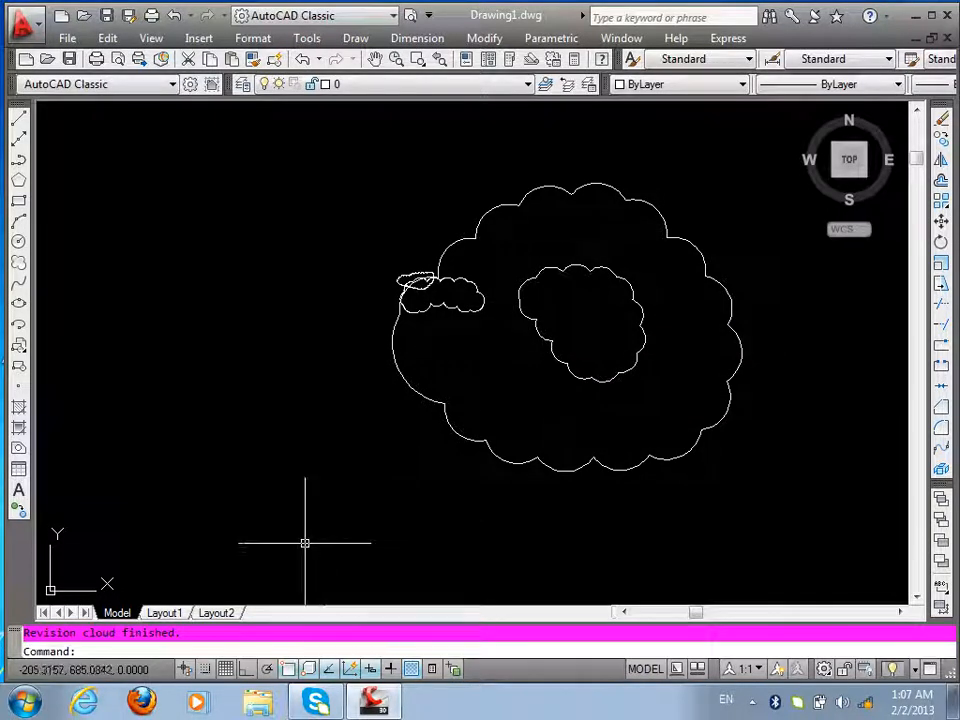
- Draw a circle with a radius of about 6.6 in the empty area west of the large cloud
left_click(19, 241)
left_click(193, 390)
left_click(267, 432)
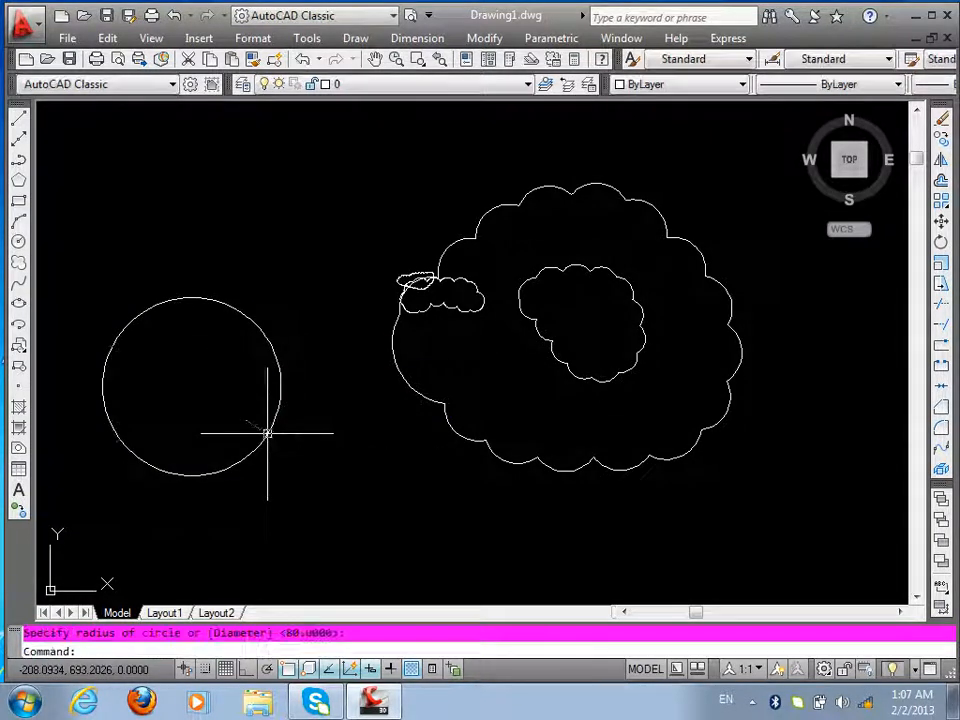
- Draw a wide rectangle north of the circle, northwest of the large cloud
left_click(19, 203)
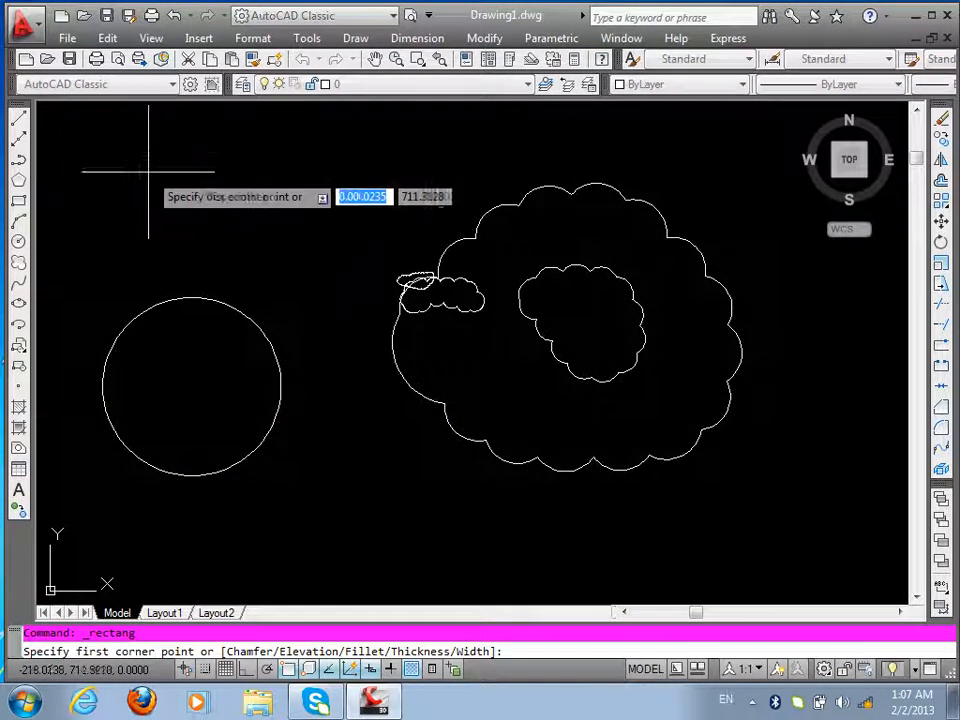
left_click(201, 141)
left_click(362, 234)
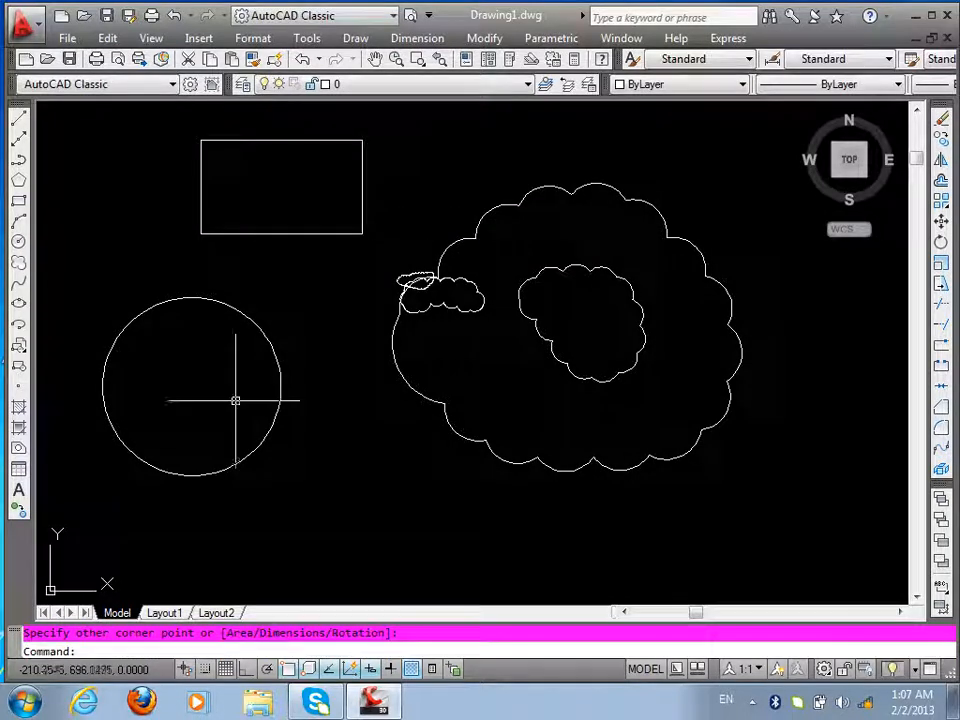
- Draw a tilted six-sided polygon, inscribed in a circle, southeast of the circle
left_click(19, 180)
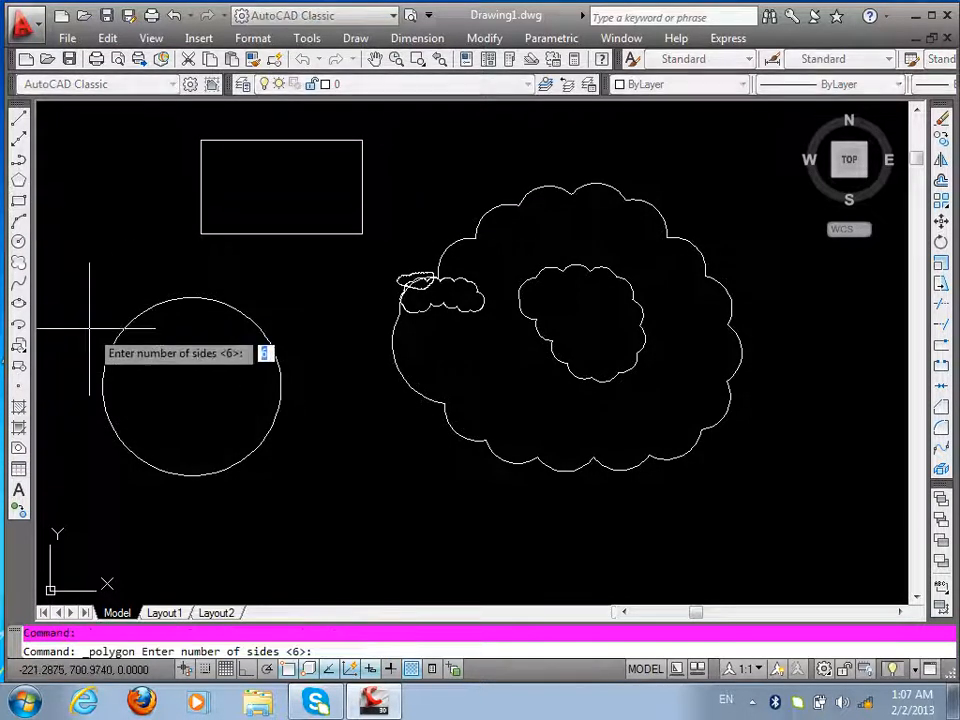
type("6")
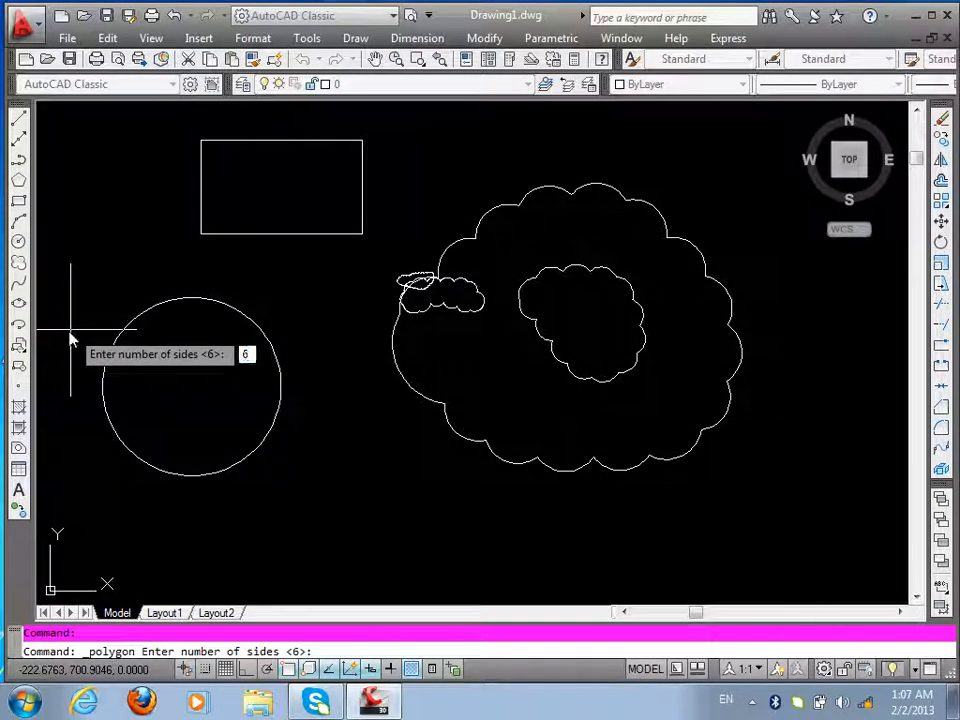
key("Return")
left_click(365, 477)
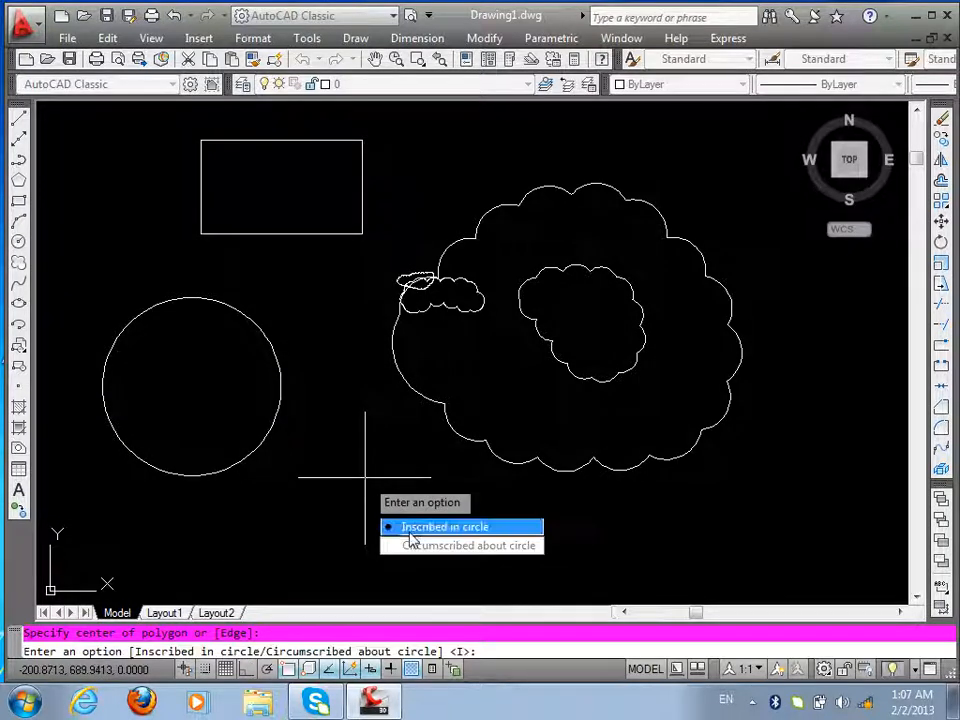
left_click(409, 532)
left_click(344, 401)
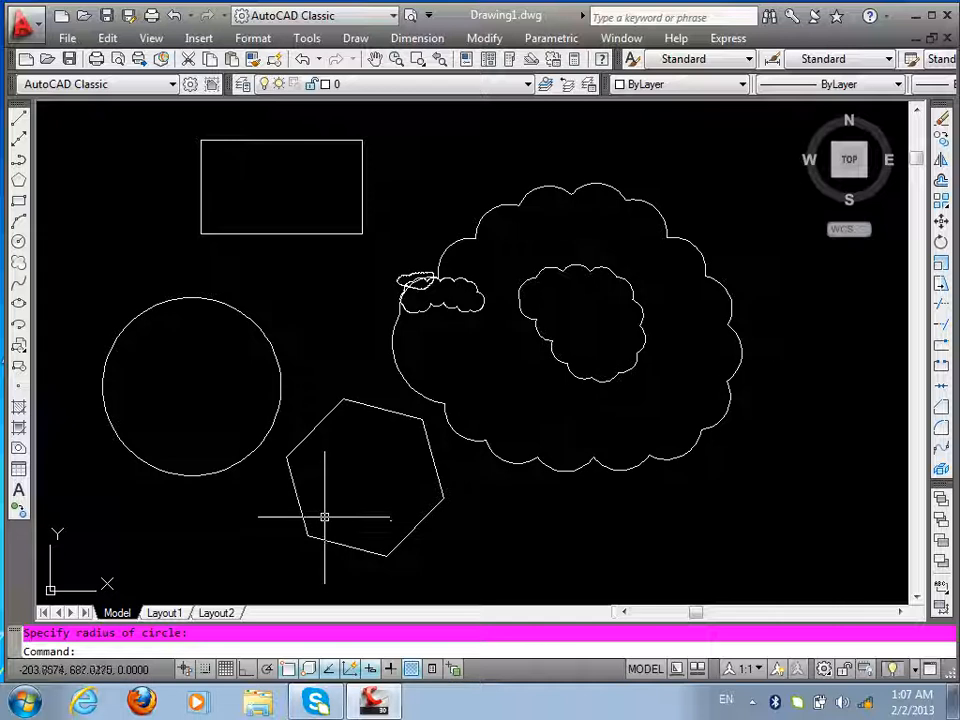
- Convert the circle into a revision cloud with the Object option, keeping the arc direction unreversed
left_click(17, 287)
left_click(18, 262)
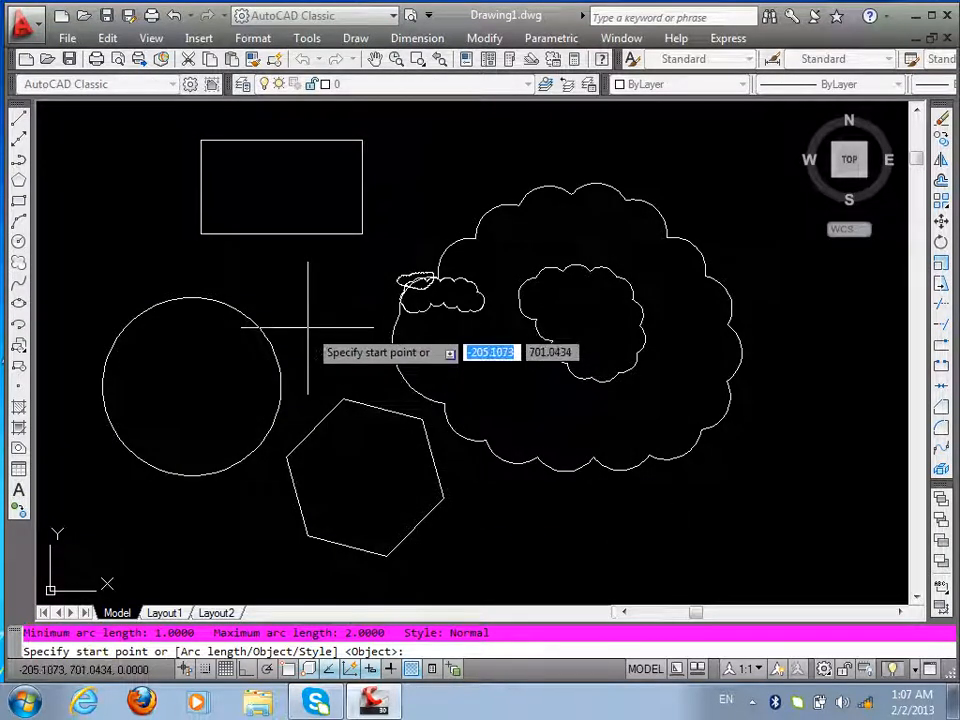
type("c")
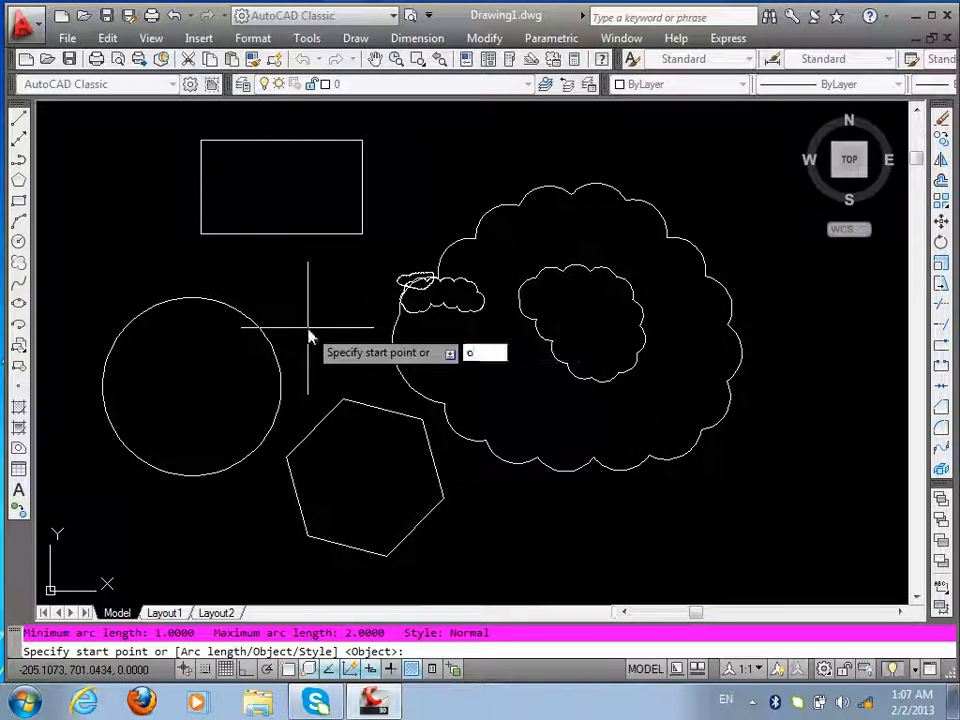
key("Return")
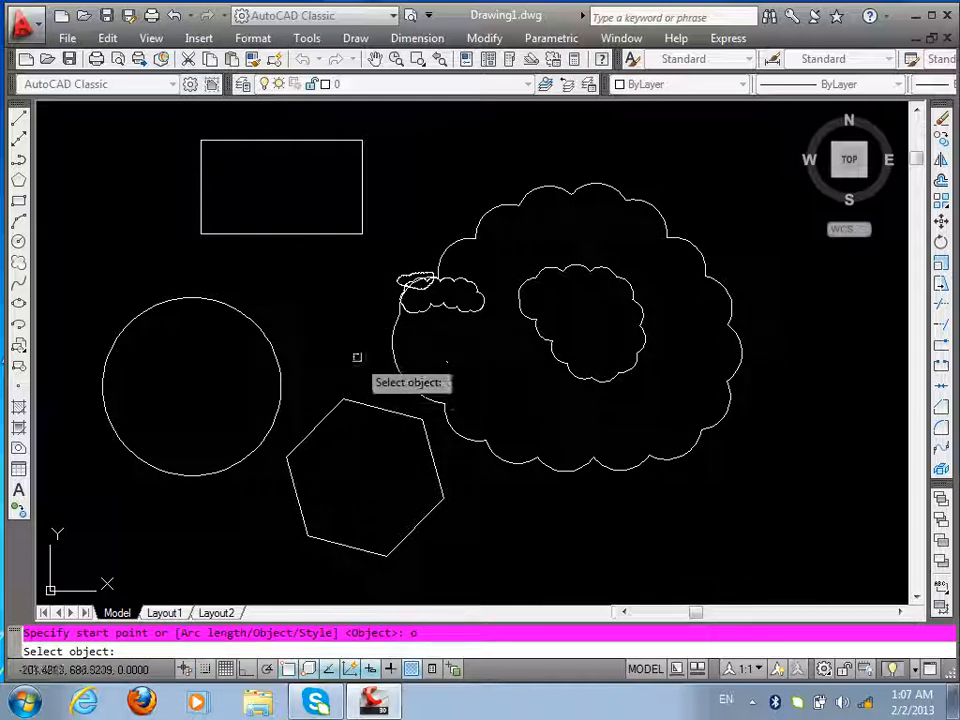
left_click(273, 353)
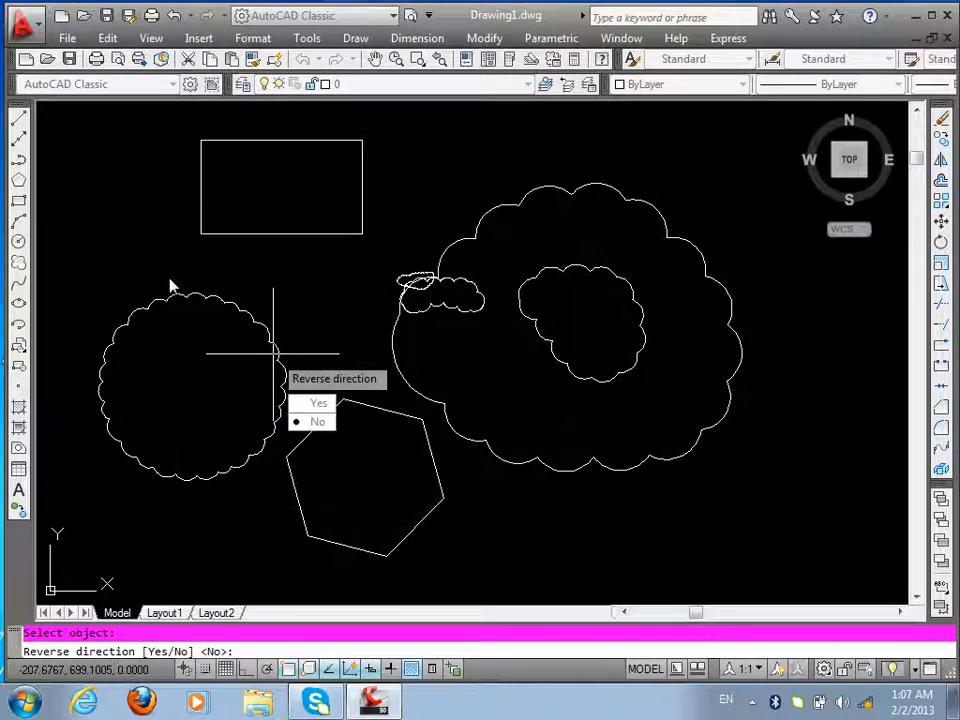
left_click(315, 421)
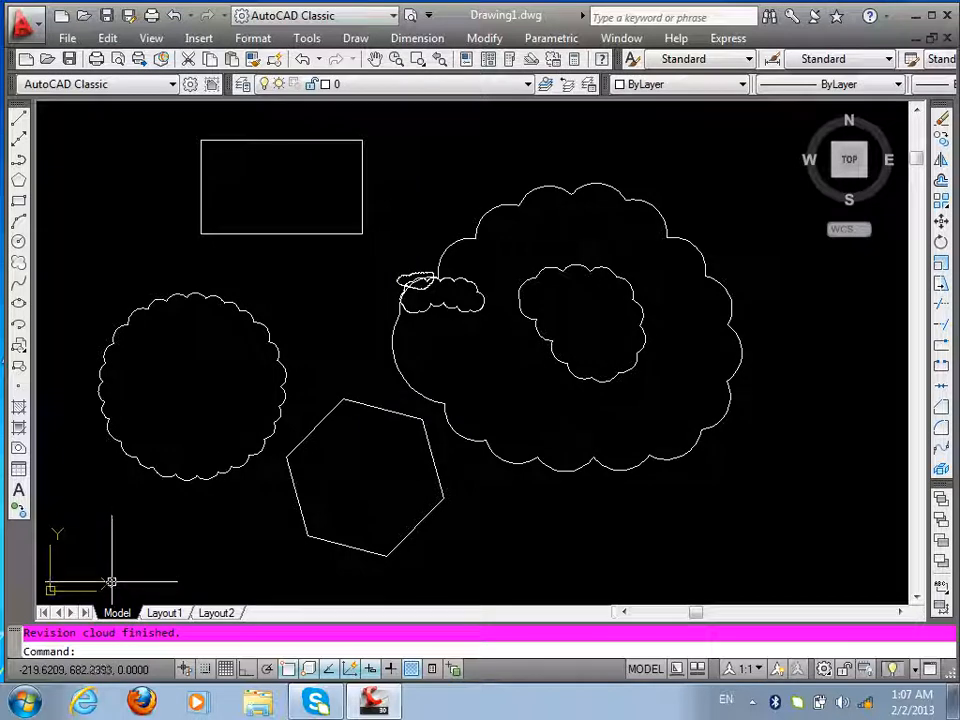
- Draw a smaller circle with a radius of about 3 below the round revision cloud
type("c")
key("Return")
scroll(186, 455, "down", 6)
scroll(250, 473, "up", 5)
scroll(300, 500, "up", 3)
scroll(331, 507, "up", 2)
left_click(311, 489)
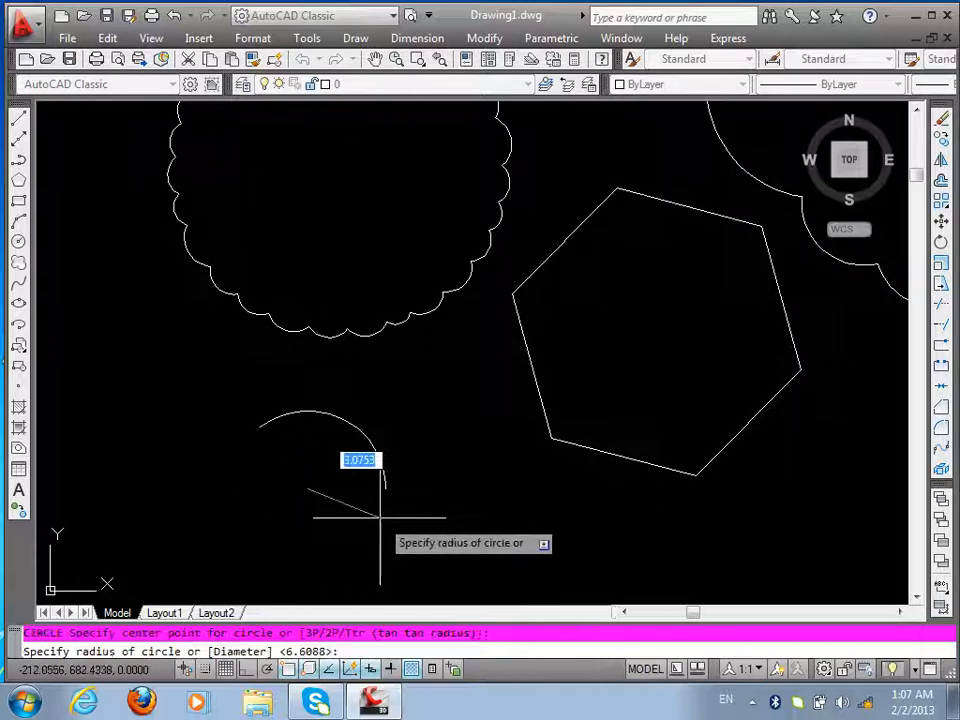
left_click(381, 514)
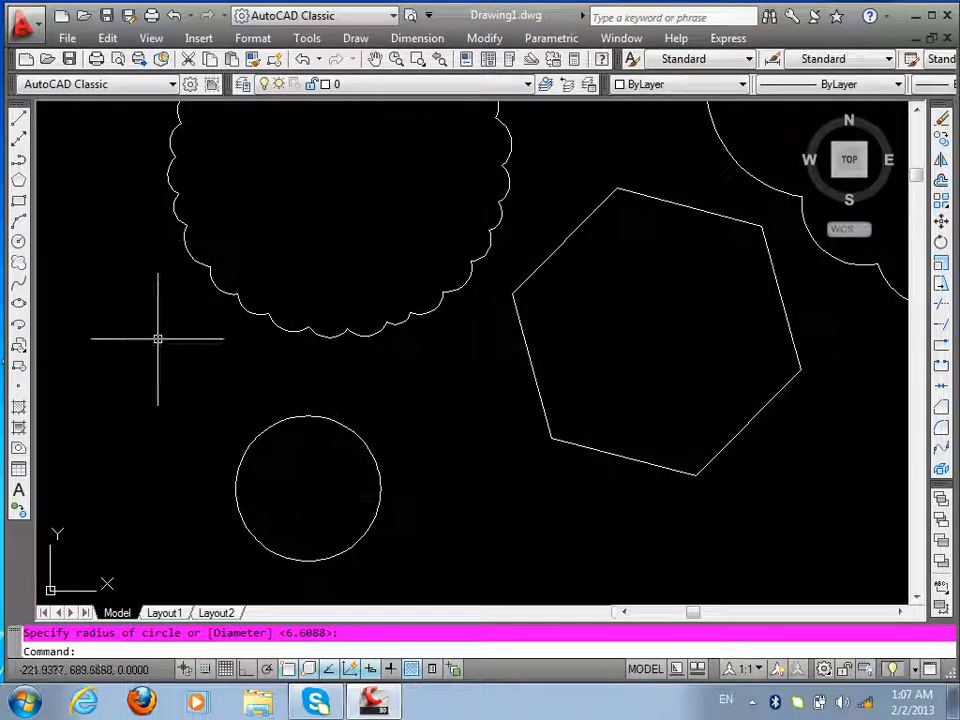
- Convert the smaller circle into a revision cloud with the Object option, without reversing its arcs
left_click(19, 263)
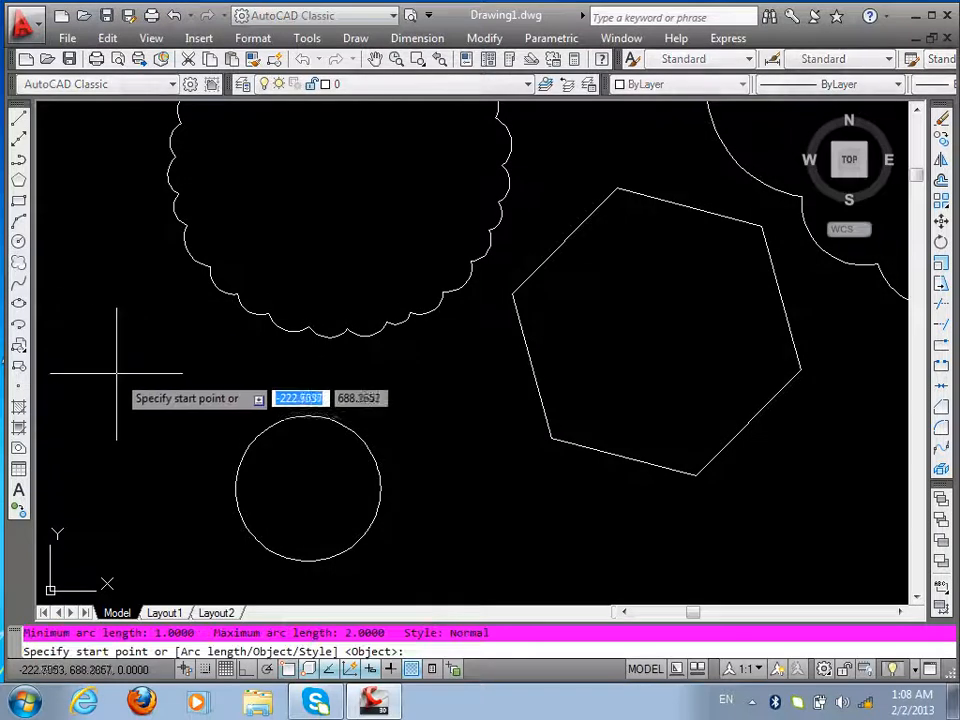
type("o")
key("Return")
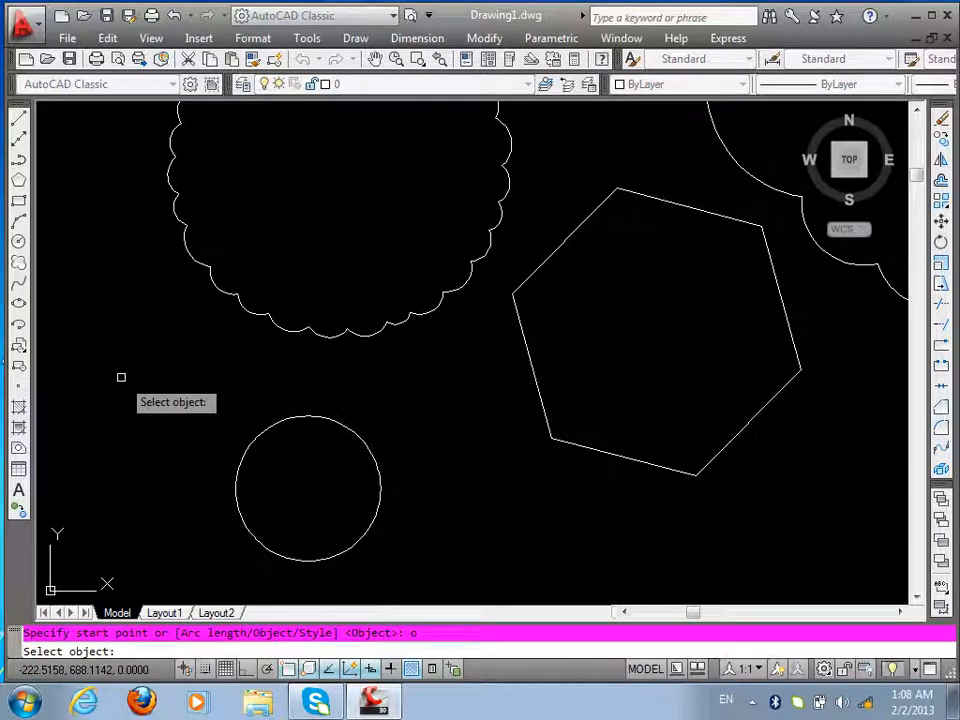
left_click(315, 414)
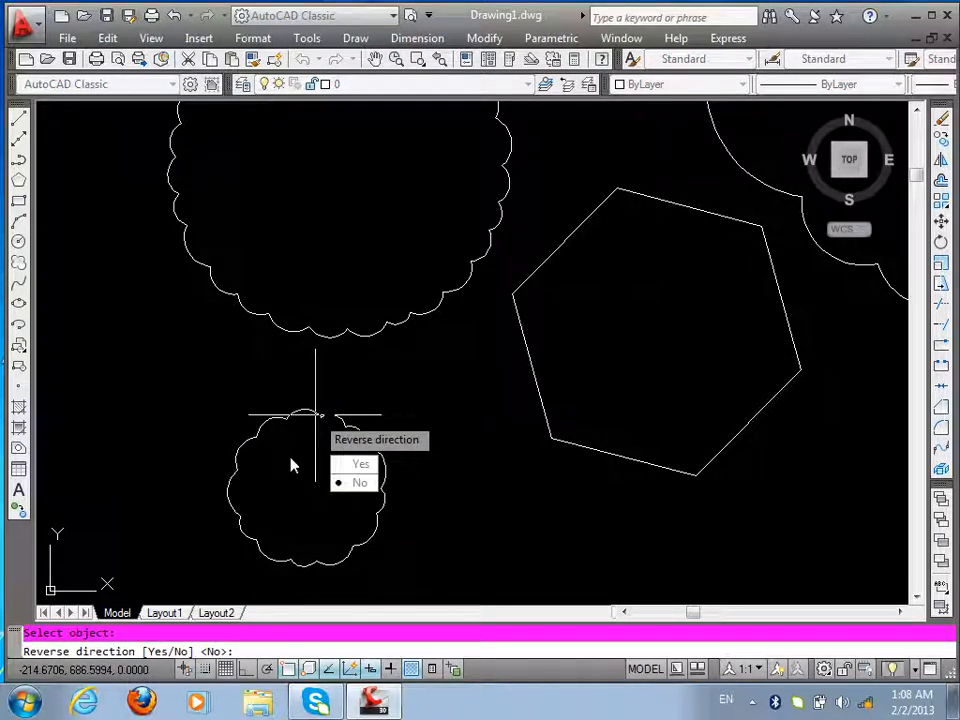
left_click(356, 484)
- Convert the rectangle into a revision cloud with the Object option, reversing the direction of its arcs
scroll(223, 500, "down", 3)
scroll(217, 493, "down", 5)
scroll(259, 290, "up", 6)
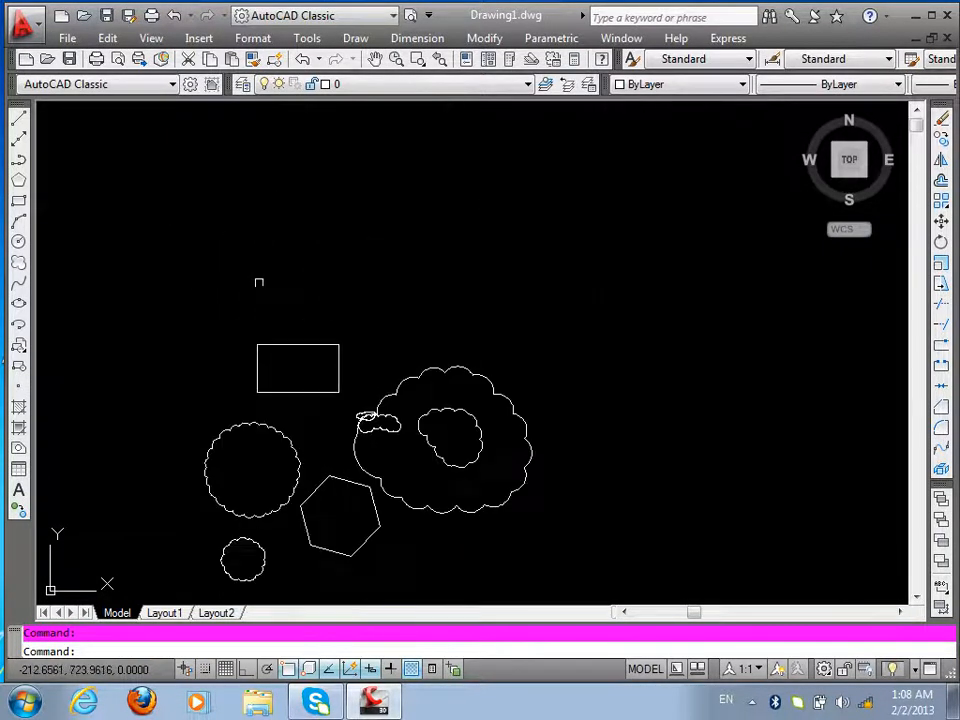
key("Return")
type("o")
key("Return")
left_click(344, 381)
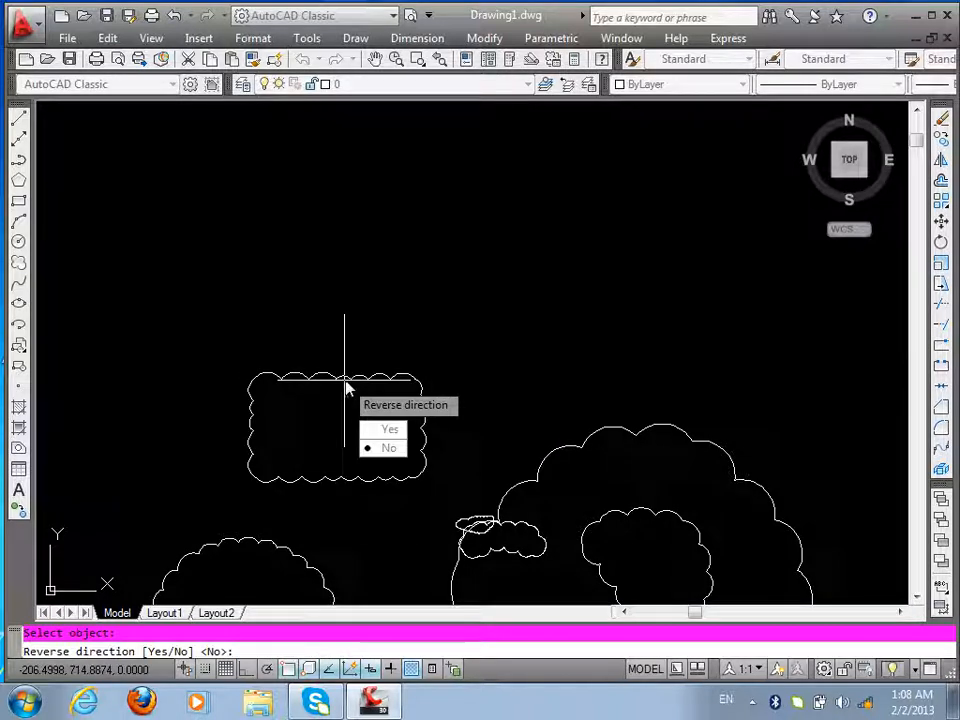
left_click(389, 452)
scroll(290, 394, "up", 3)
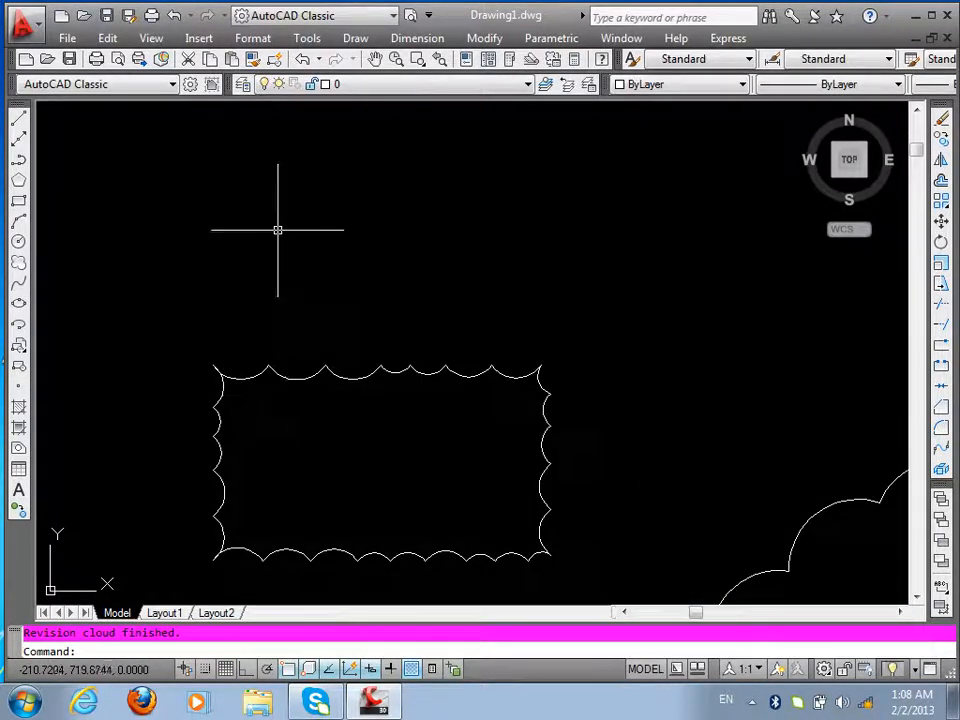
- Convert the tilted hexagon into a revision cloud with the Object option, keeping the arc direction unreversed
scroll(315, 443, "down", 4)
scroll(332, 456, "up", 4)
key("Return")
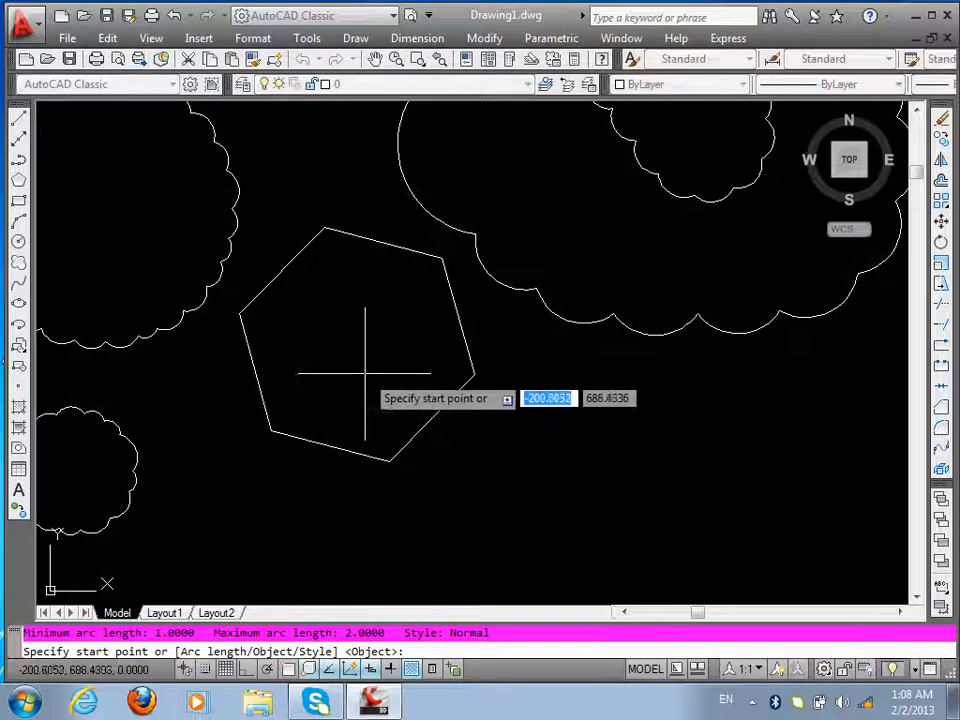
key("Return")
left_click(408, 443)
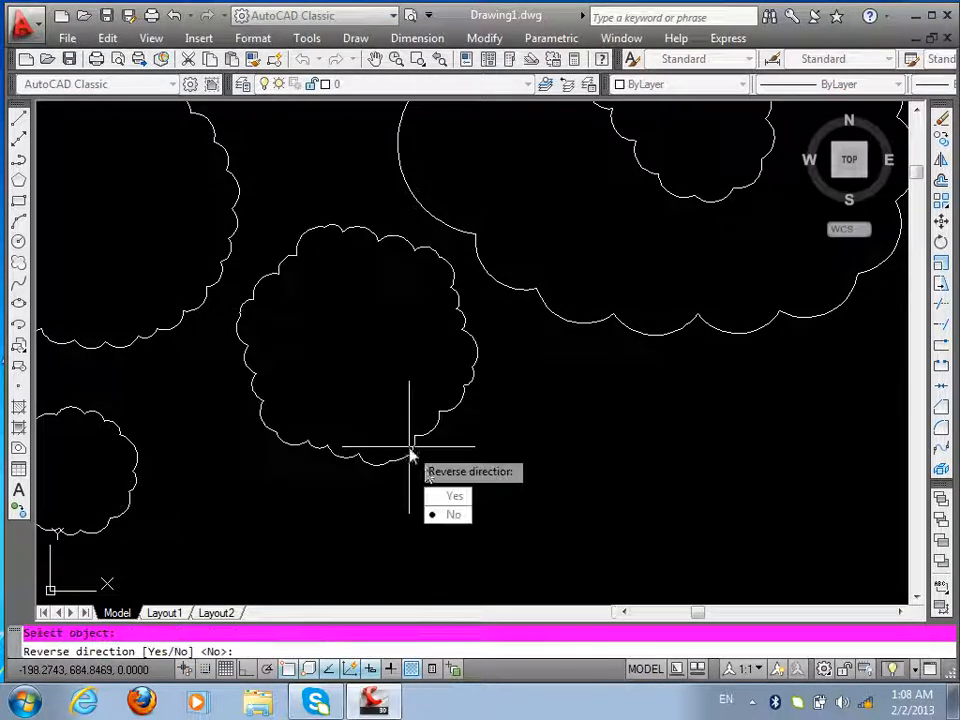
left_click(447, 513)
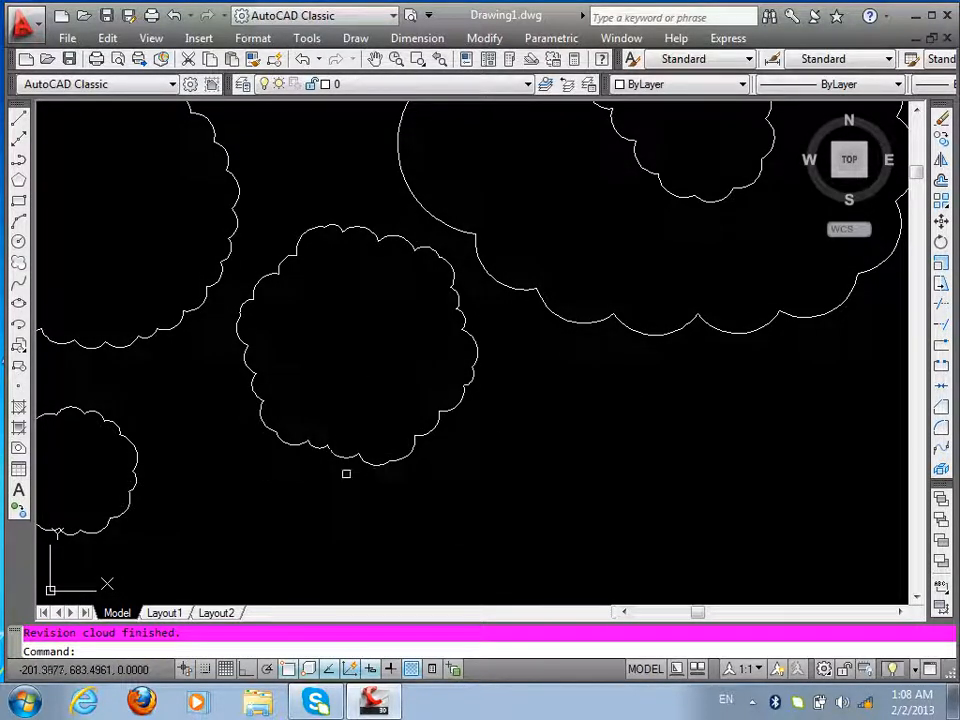
- Switch the drawing to the SW Isometric view
scroll(348, 466, "down", 4)
scroll(222, 504, "up", 4)
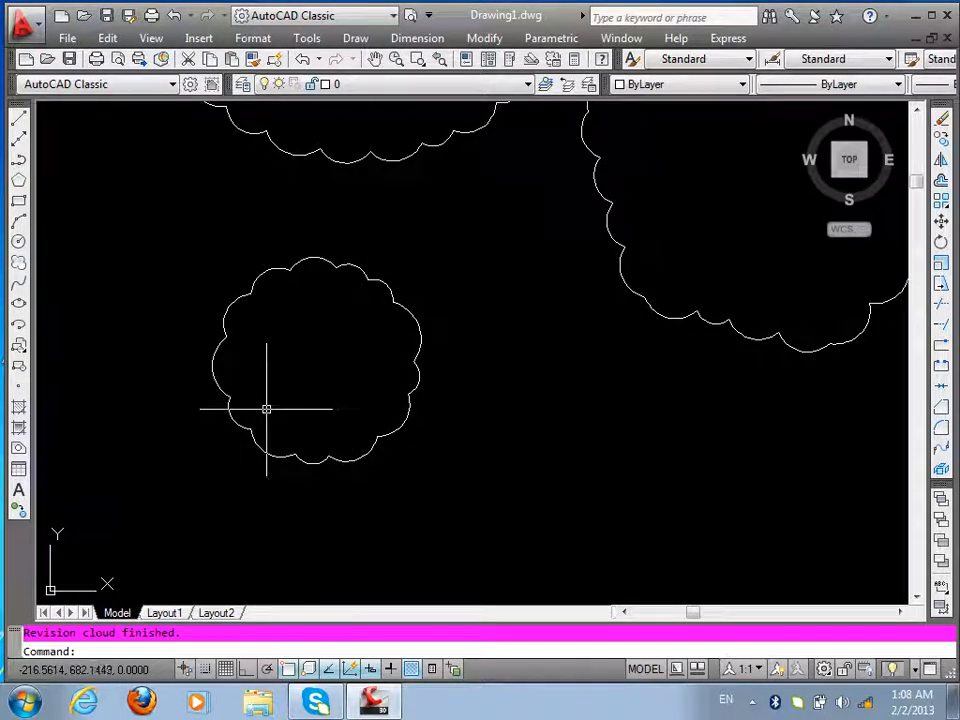
scroll(365, 423, "down", 4)
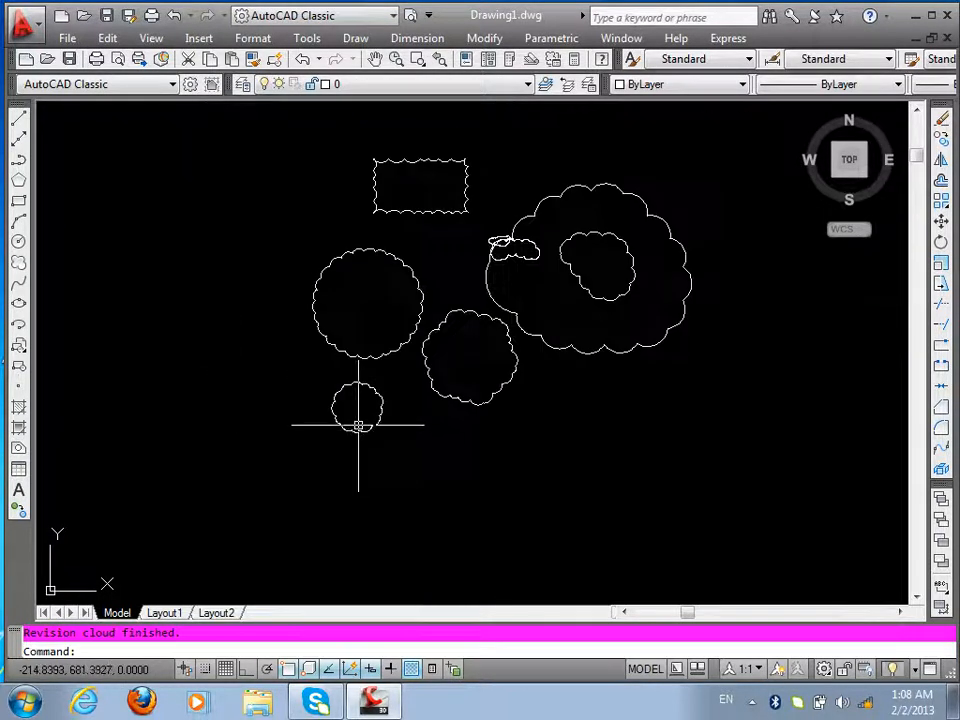
left_click(148, 38)
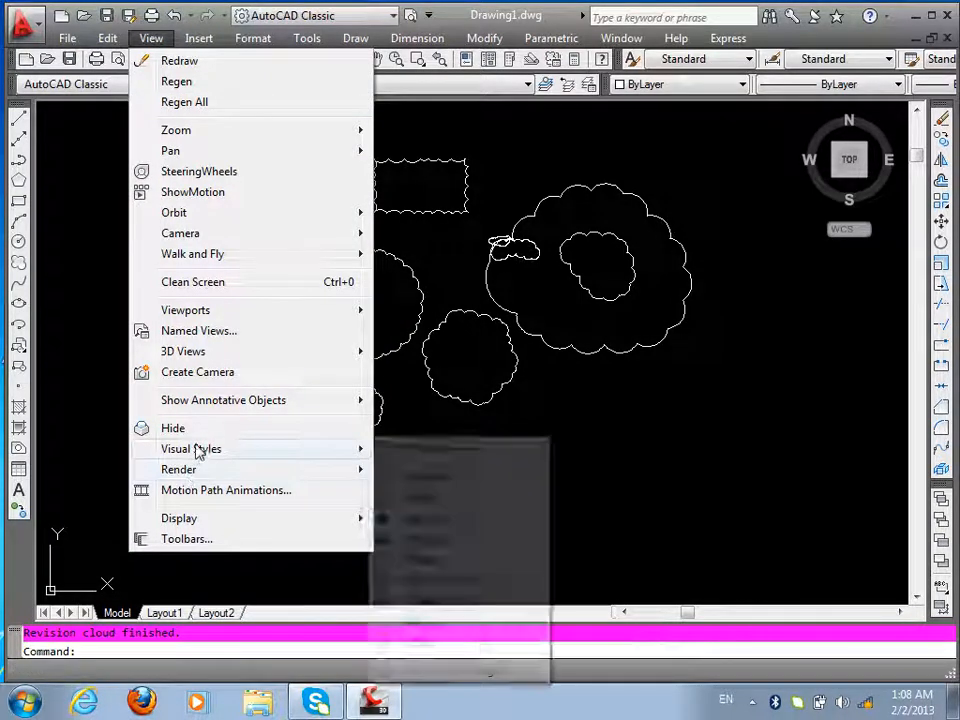
mouse_move(300, 364)
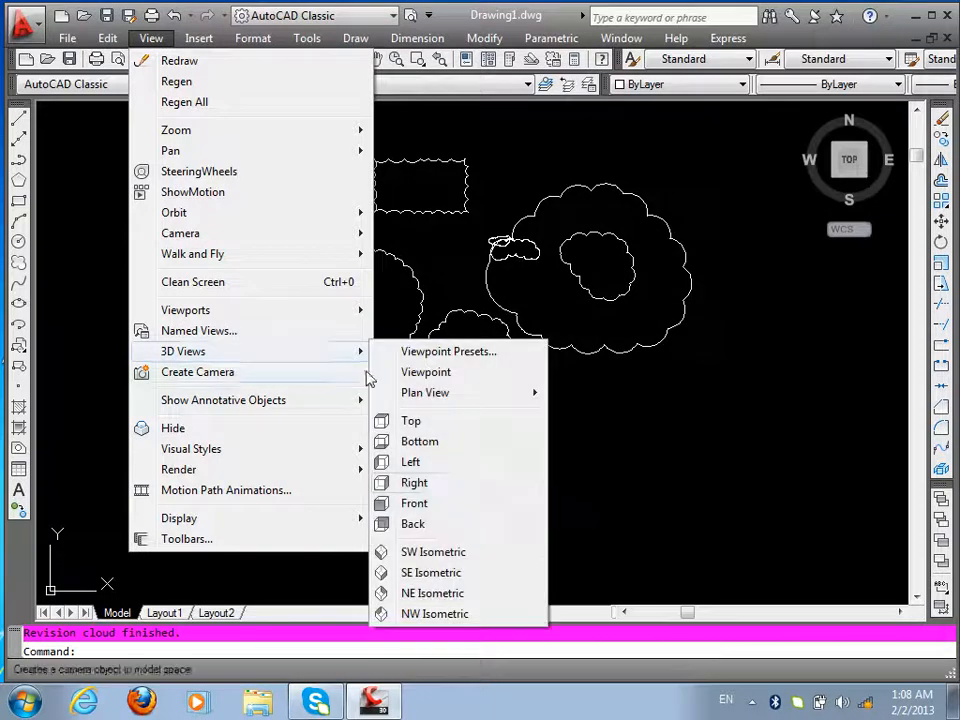
left_click(425, 557)
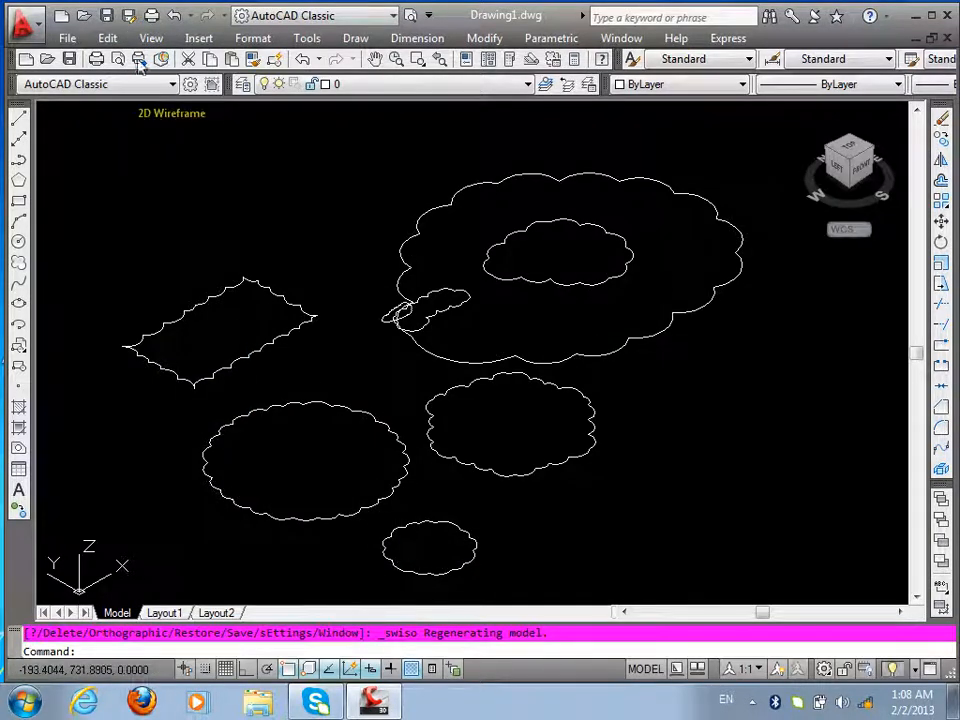
- Extrude the smallest round revision cloud upward into a tall fluted column, picking the height freehand
scroll(422, 568, "up", 6)
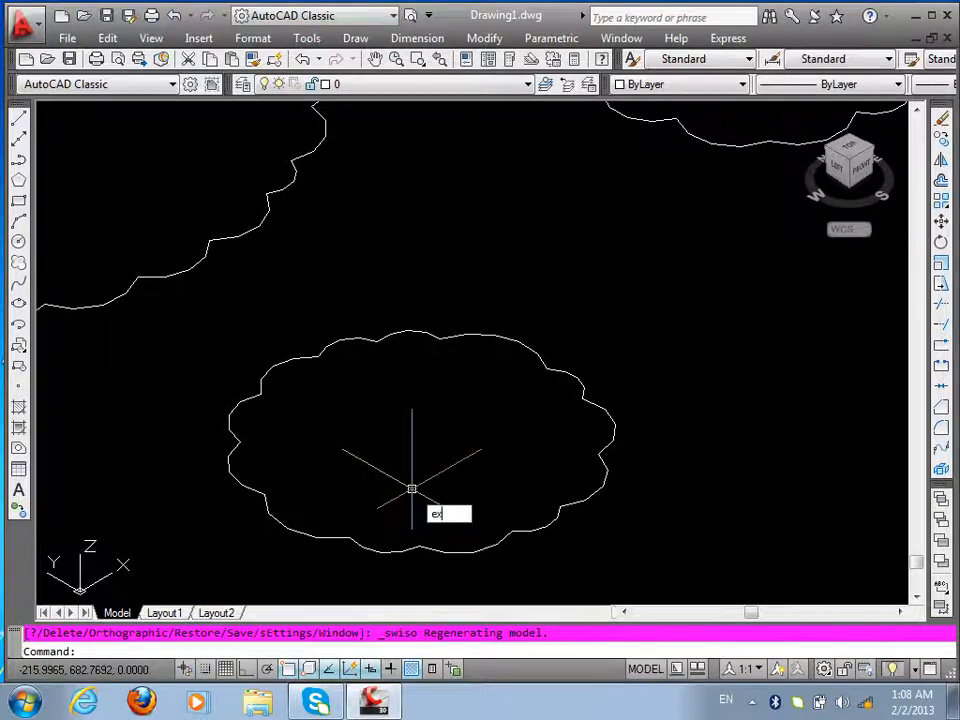
type("t")
key("Return")
left_click(422, 497)
left_click(274, 542)
key("Return")
scroll(301, 408, "down", 5)
left_click(336, 200)
scroll(336, 200, "up", 3)
- Display the extruded column with the Realistic visual style
left_click(151, 38)
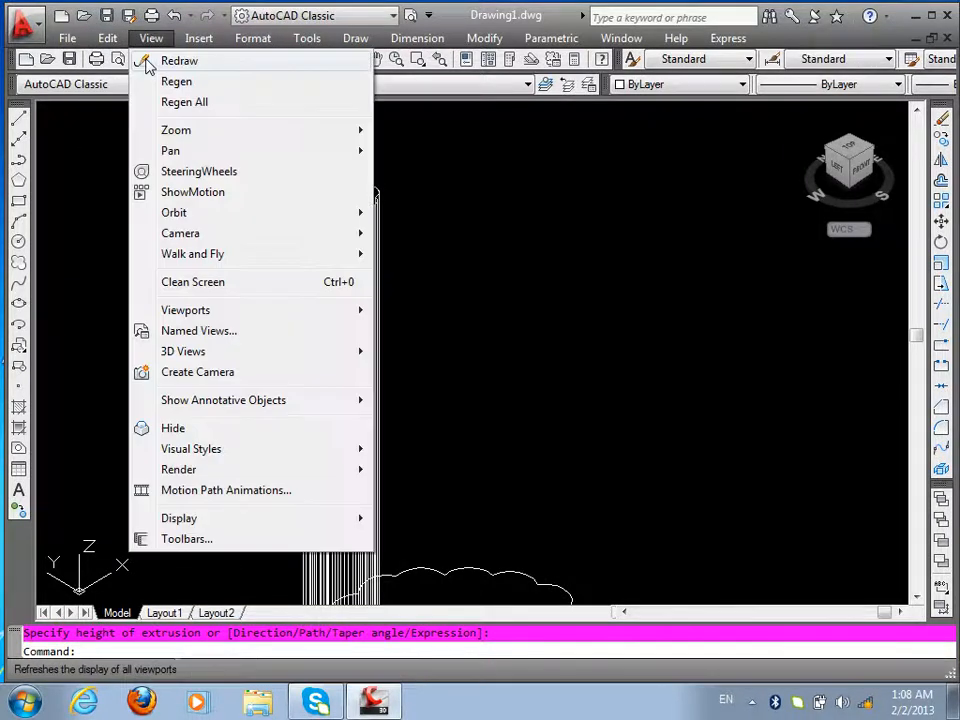
mouse_move(283, 452)
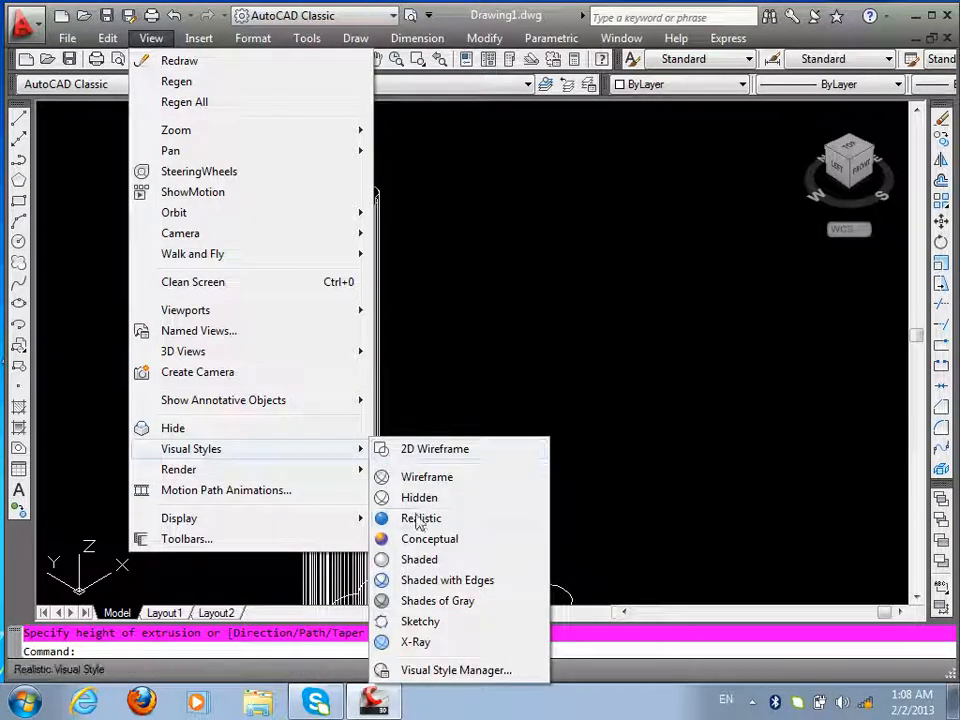
left_click(419, 518)
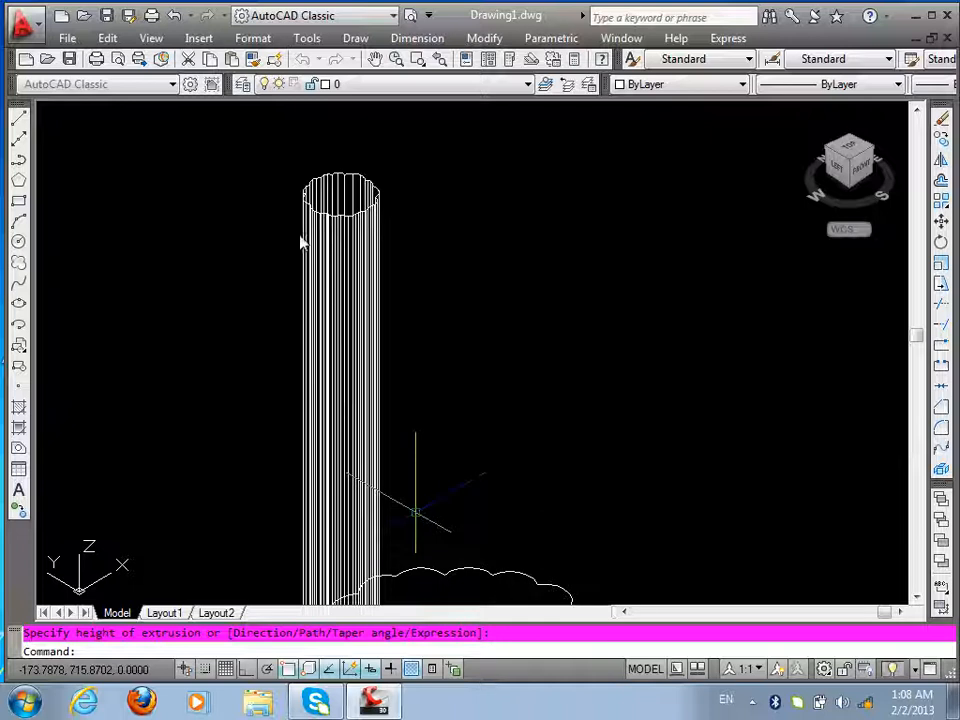
- Examine the shaded column's scalloped top, fluted sides and base from close up and from a distance
scroll(315, 200, "up", 3)
scroll(330, 338, "down", 2)
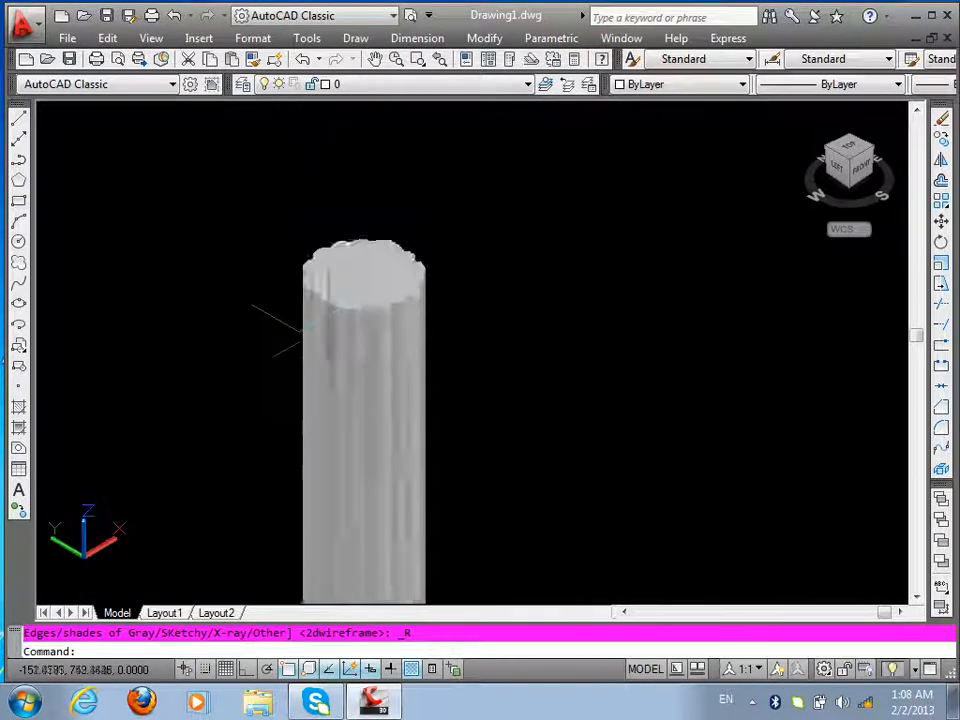
scroll(298, 330, "up", 2)
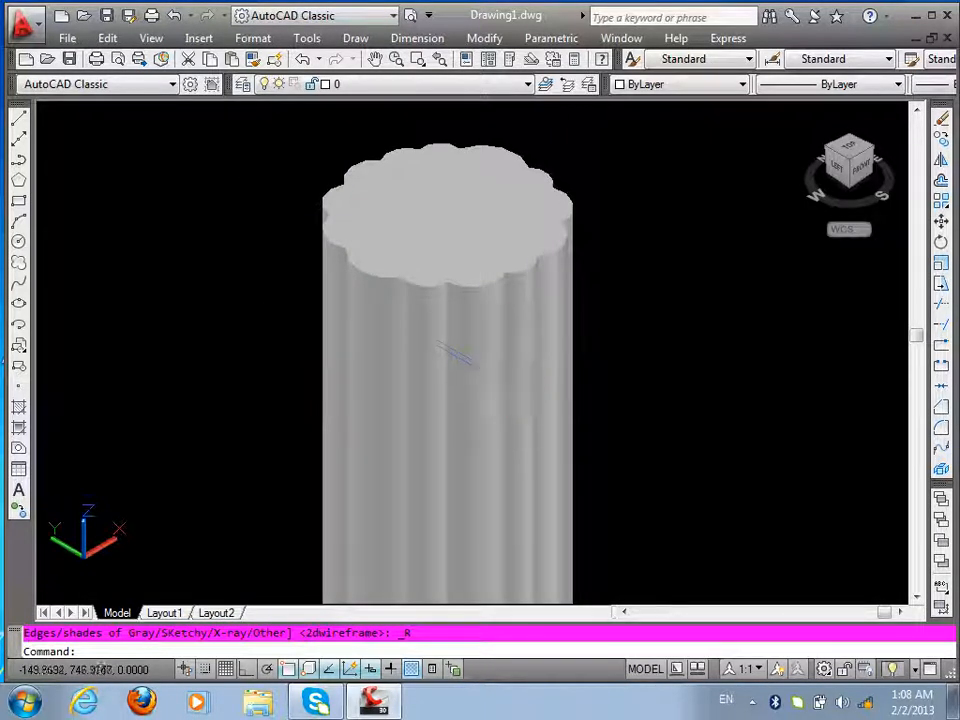
scroll(490, 370, "down", 3)
scroll(396, 343, "up", 4)
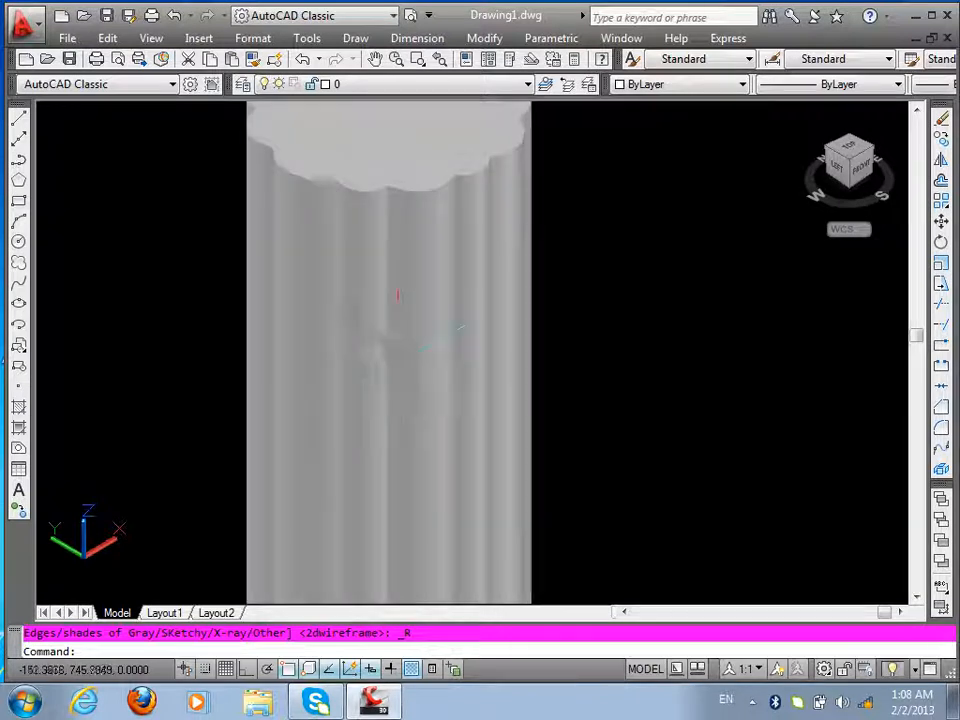
scroll(384, 288, "down", 4)
scroll(365, 234, "down", 2)
scroll(379, 508, "up", 10)
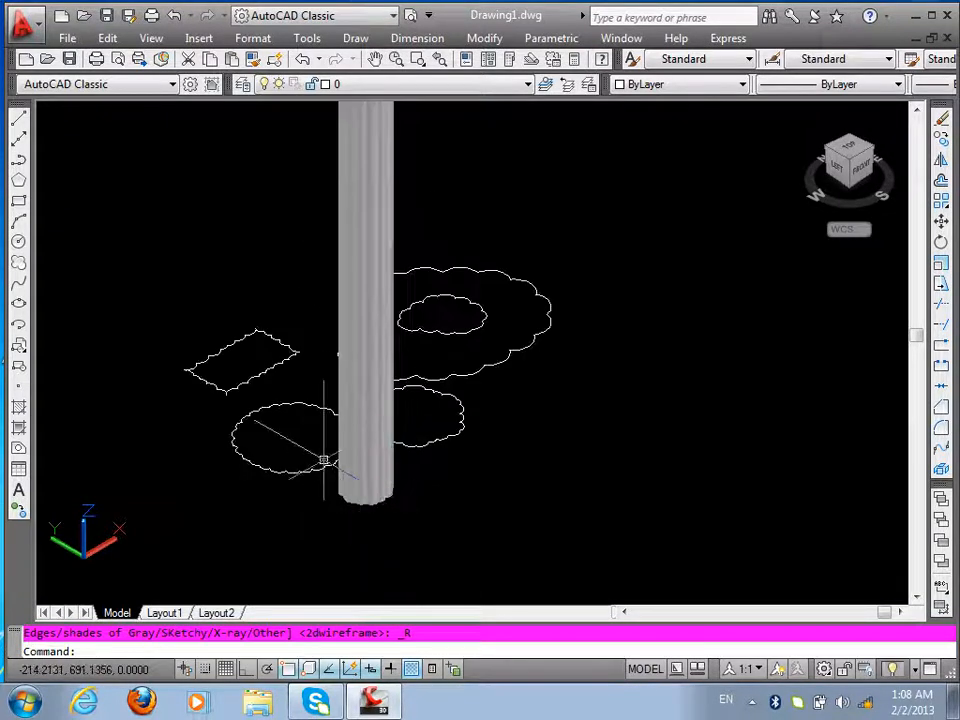
scroll(424, 450, "down", 6)
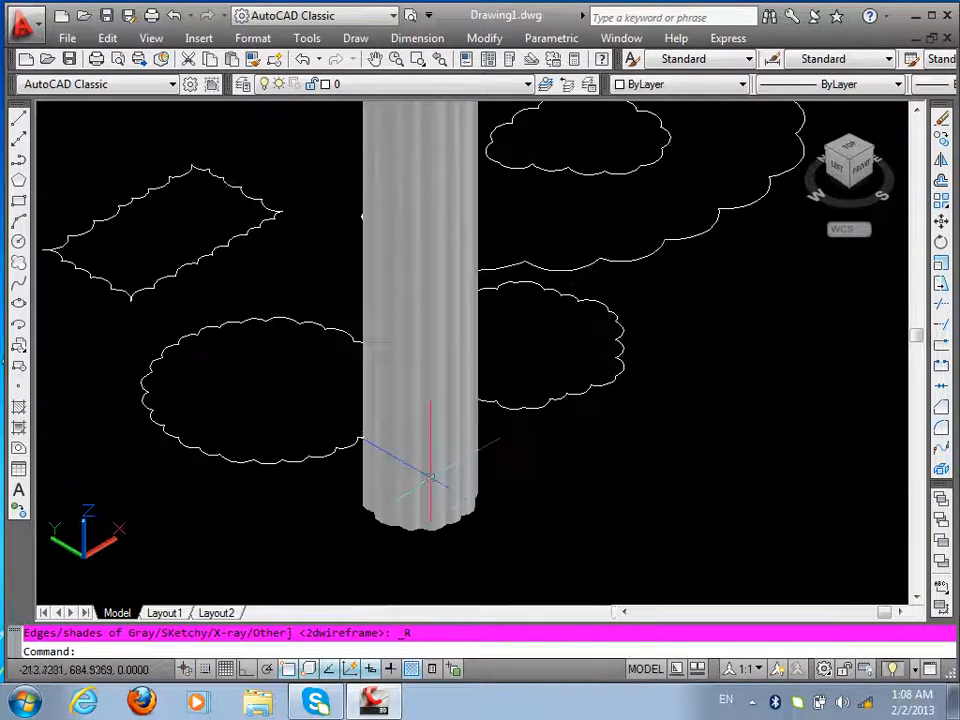
scroll(410, 190, "up", 5)
scroll(396, 210, "up", 4)
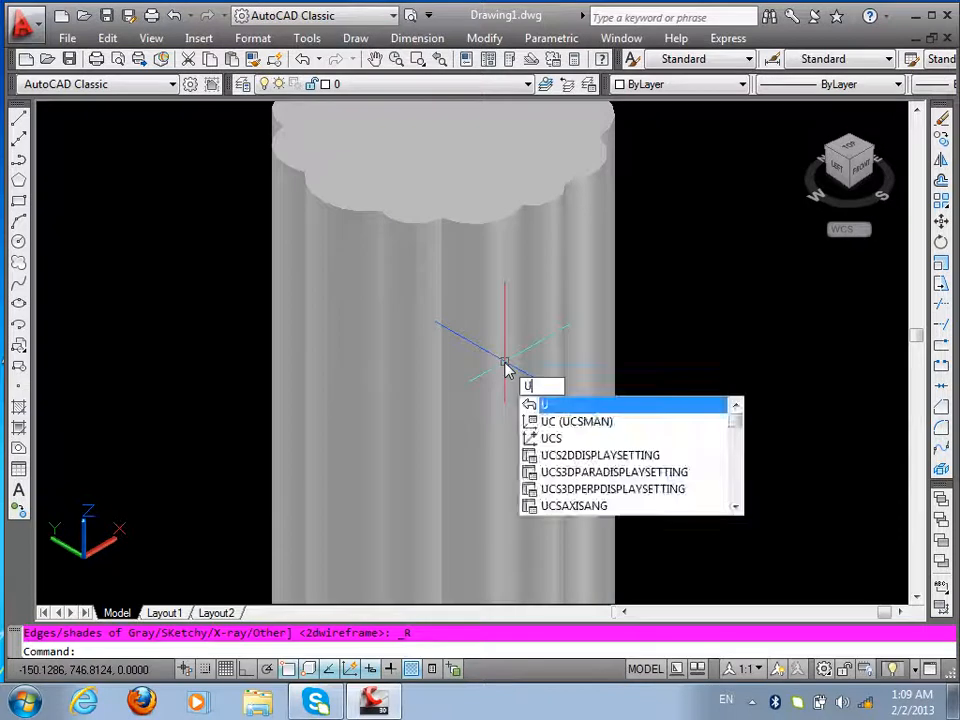
- Undo the visual style, extrusion, isometric view and the revision cloud conversions of the hexagon, rectangle and small circle
key("Return")
key("Return")
key("Return")
scroll(243, 587, "down", 5)
scroll(243, 587, "up", 5)
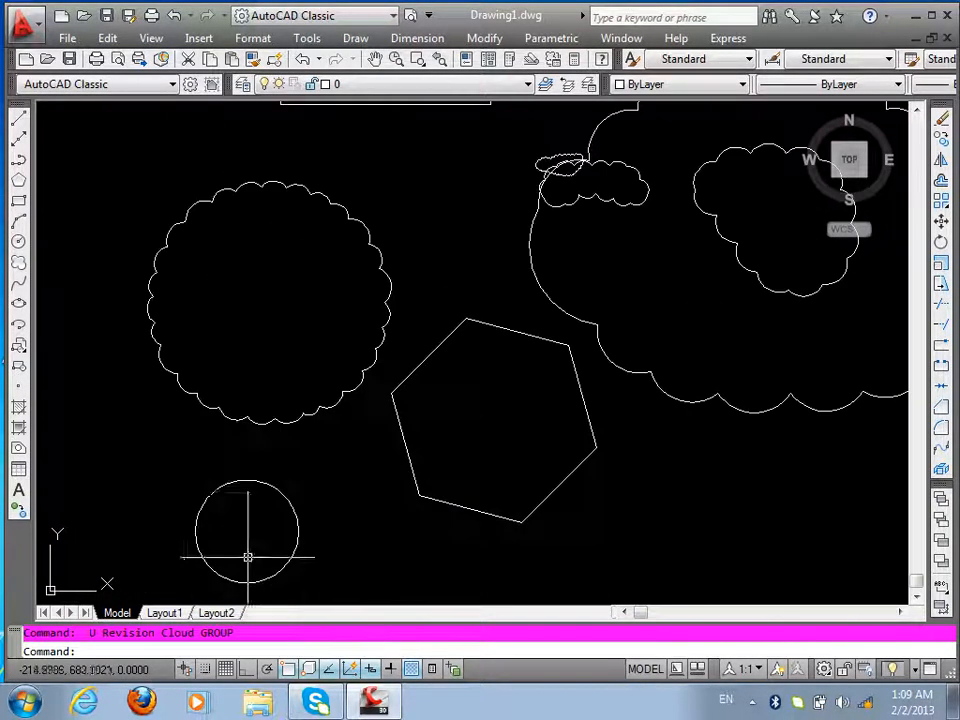
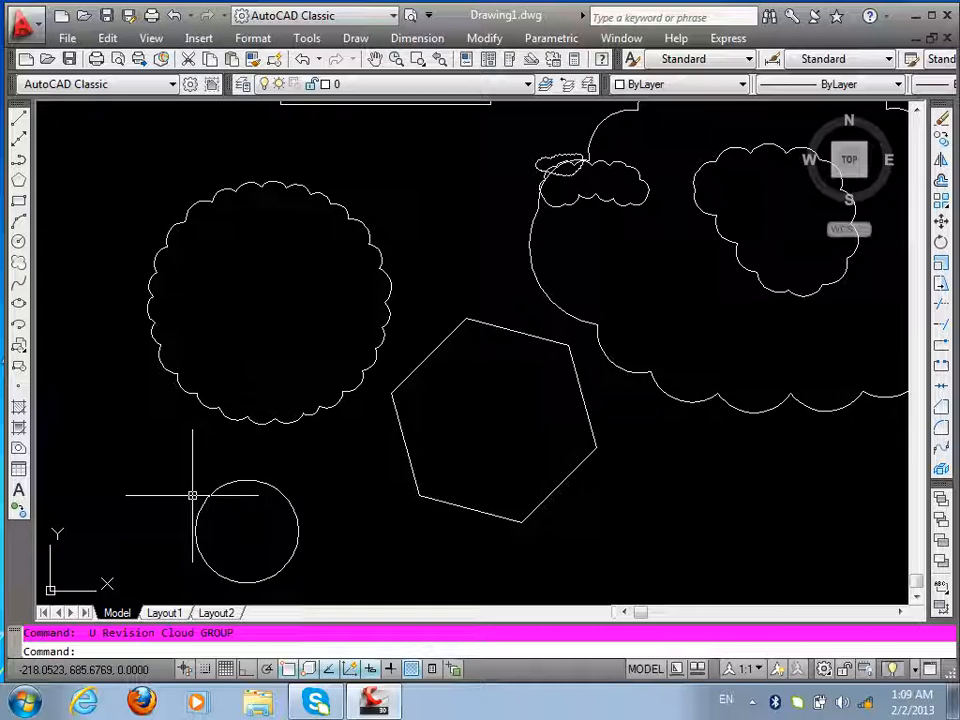
- Convert the hexagon's northwest edge into an outward-bulging arc using its midpoint grip's Convert to Arc option
left_click(420, 364)
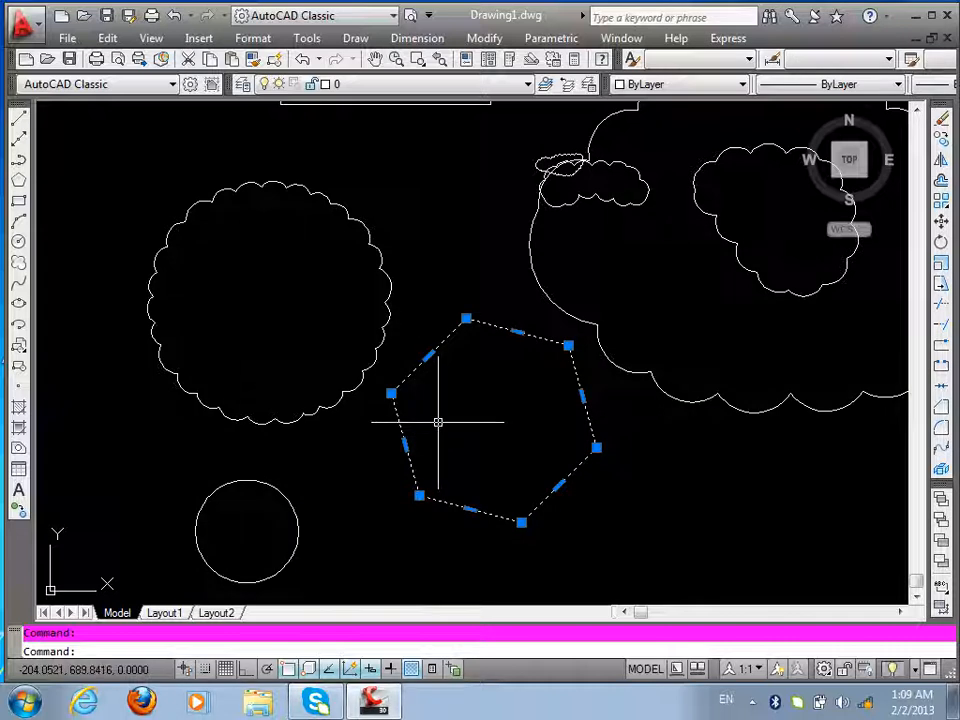
mouse_move(429, 356)
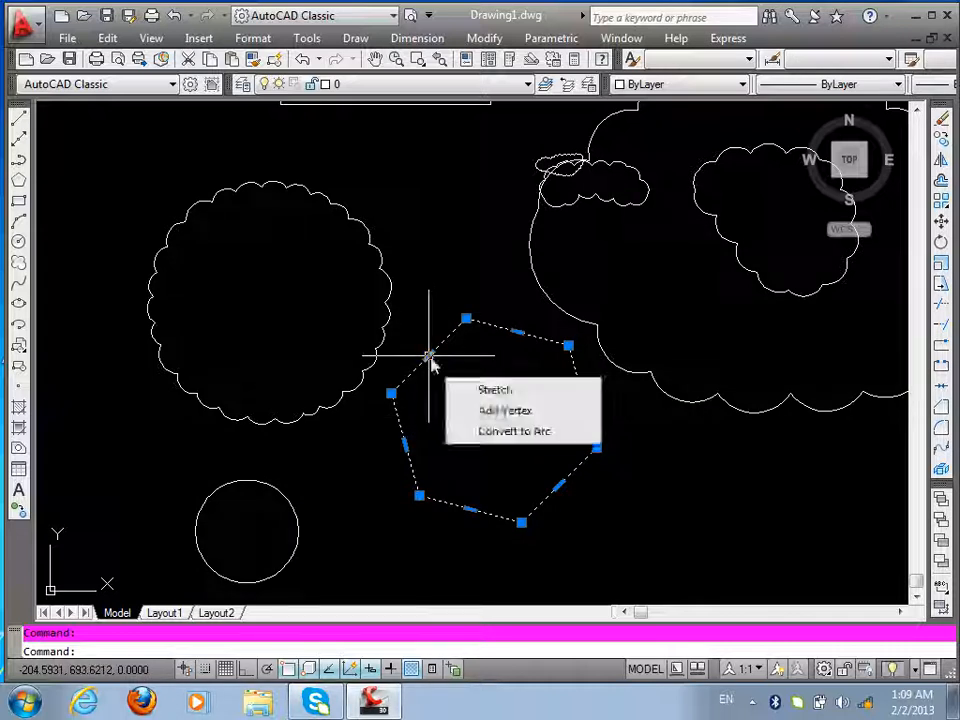
left_click(507, 436)
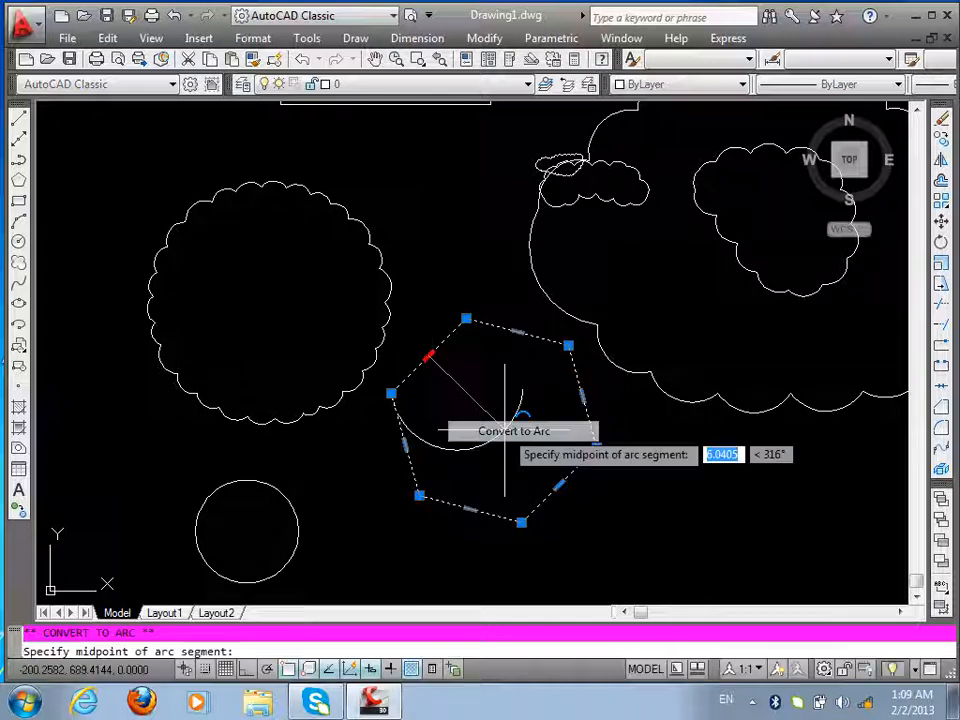
left_click(410, 335)
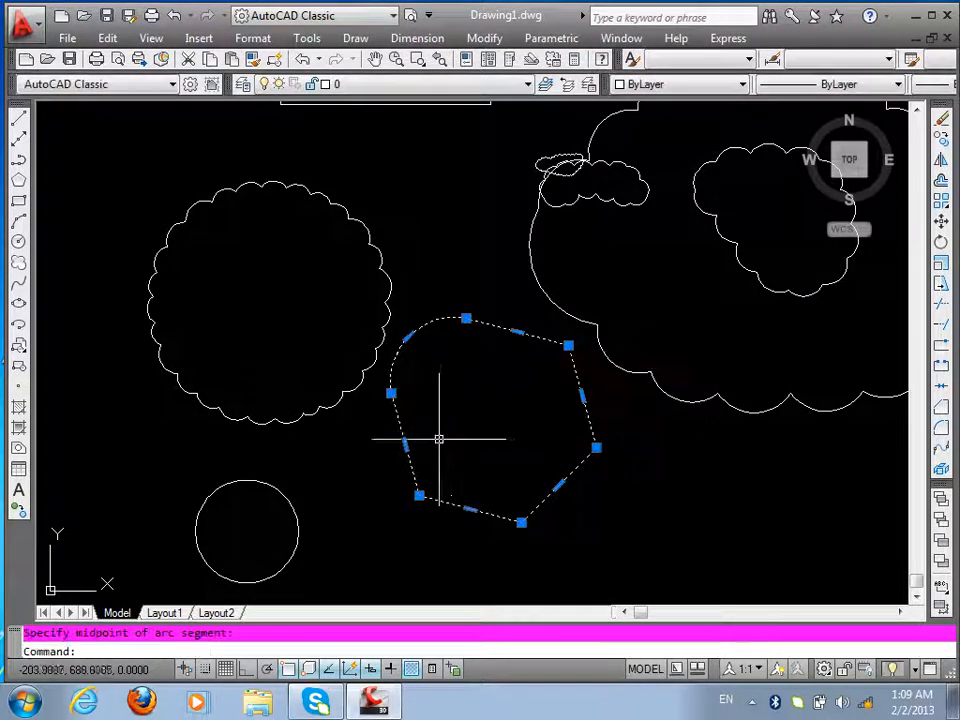
- Convert the hexagon's west and south edges into outward-bulging arcs with the Convert to Arc option
mouse_move(405, 446)
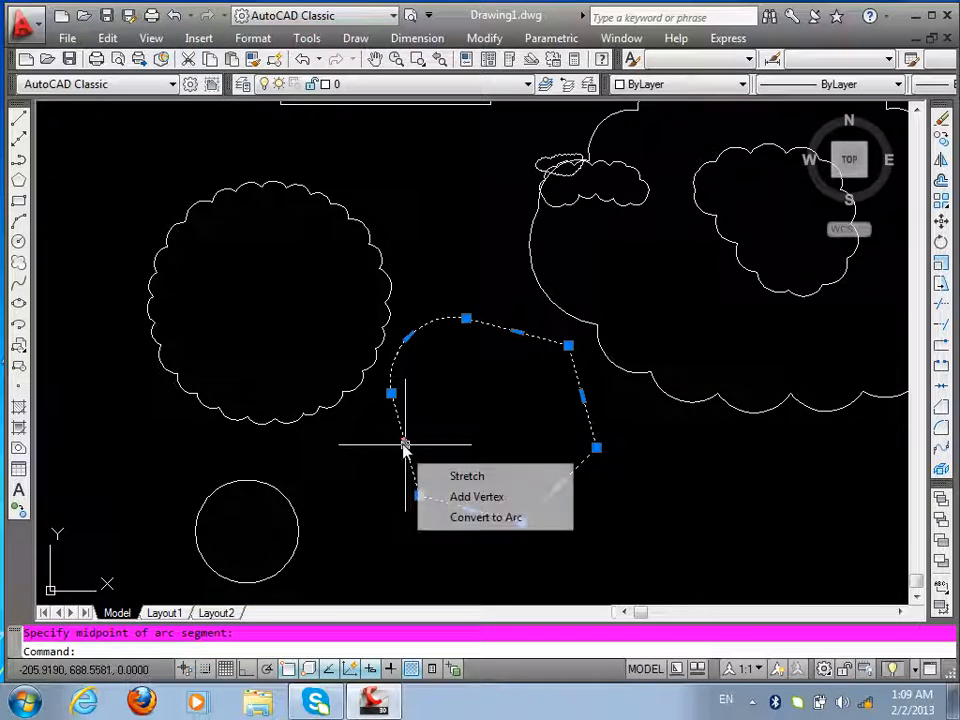
left_click(484, 519)
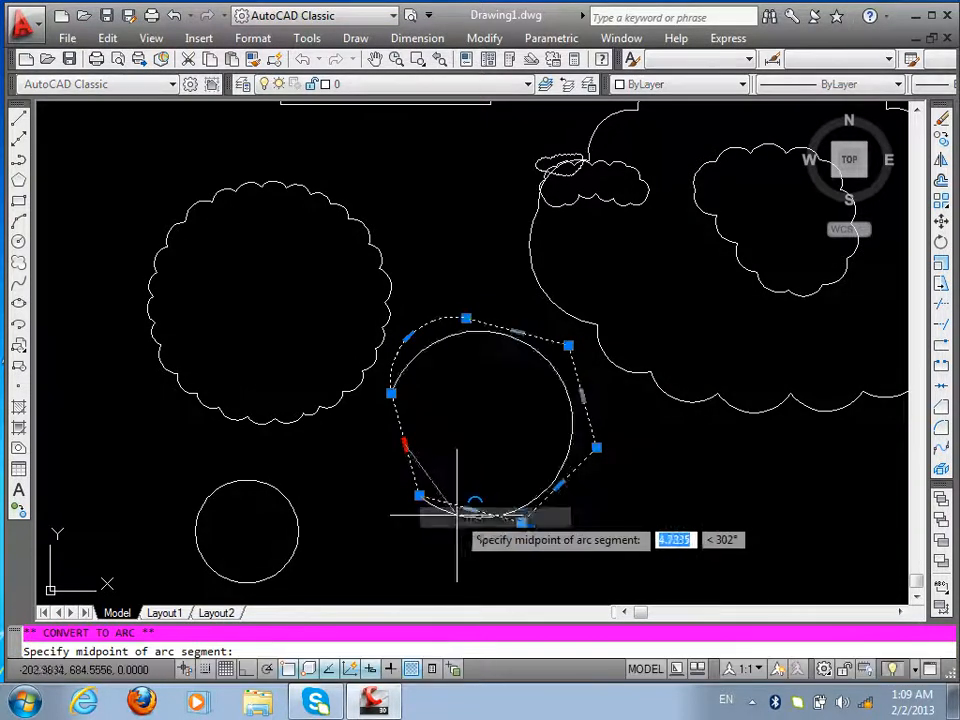
left_click(366, 447)
mouse_move(470, 508)
left_click(535, 585)
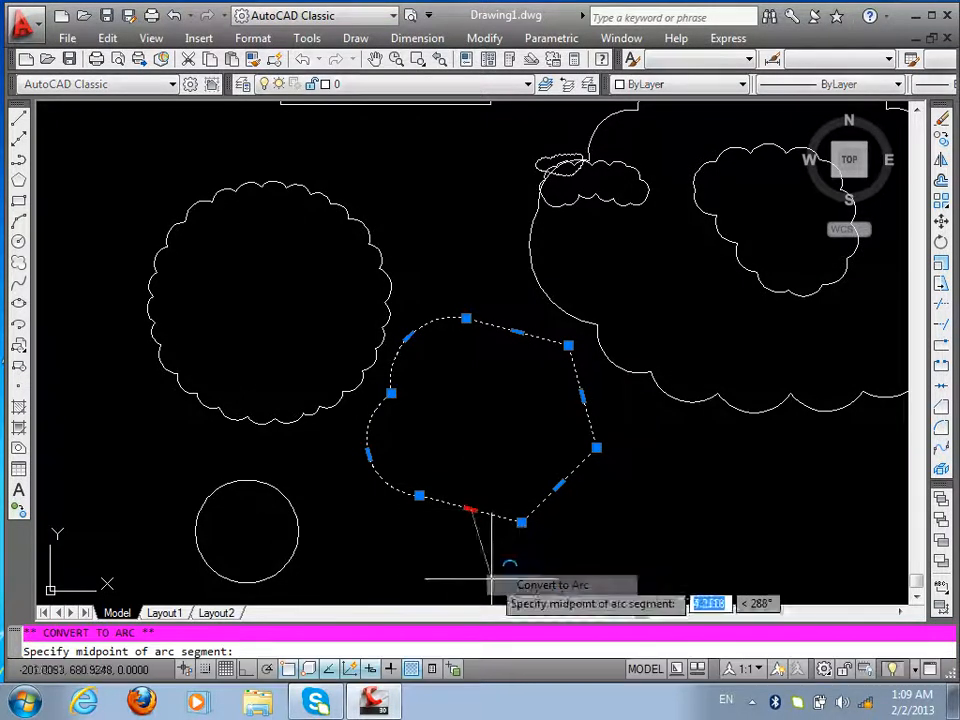
left_click(452, 556)
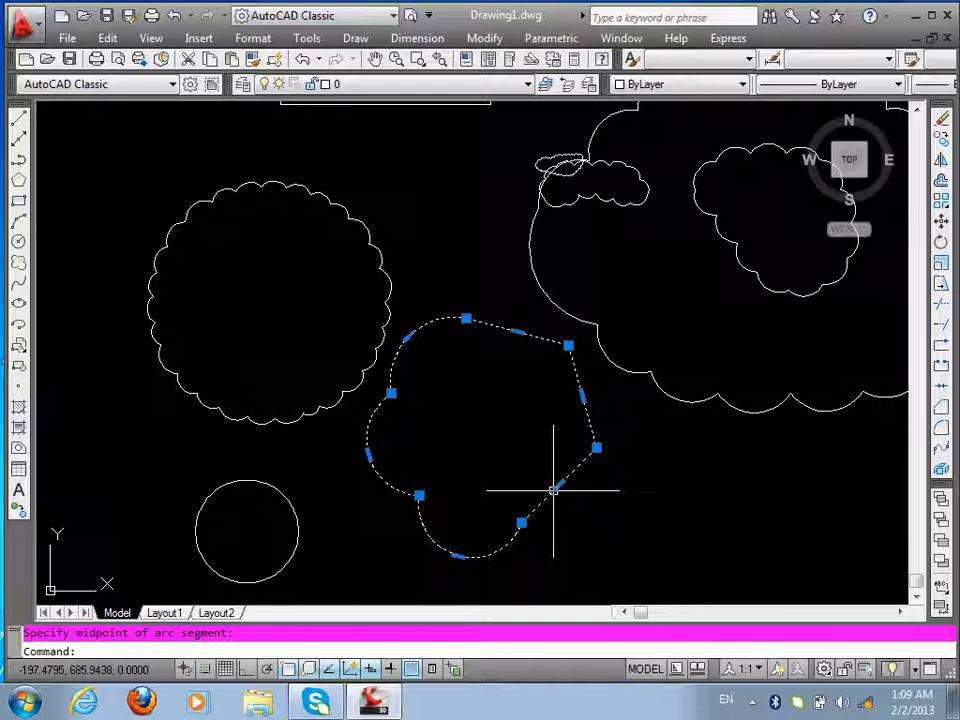
- Convert the hexagon's three remaining straight sides to outward-bulging arc segments, placing each arc's midpoint outside the shape
mouse_move(559, 485)
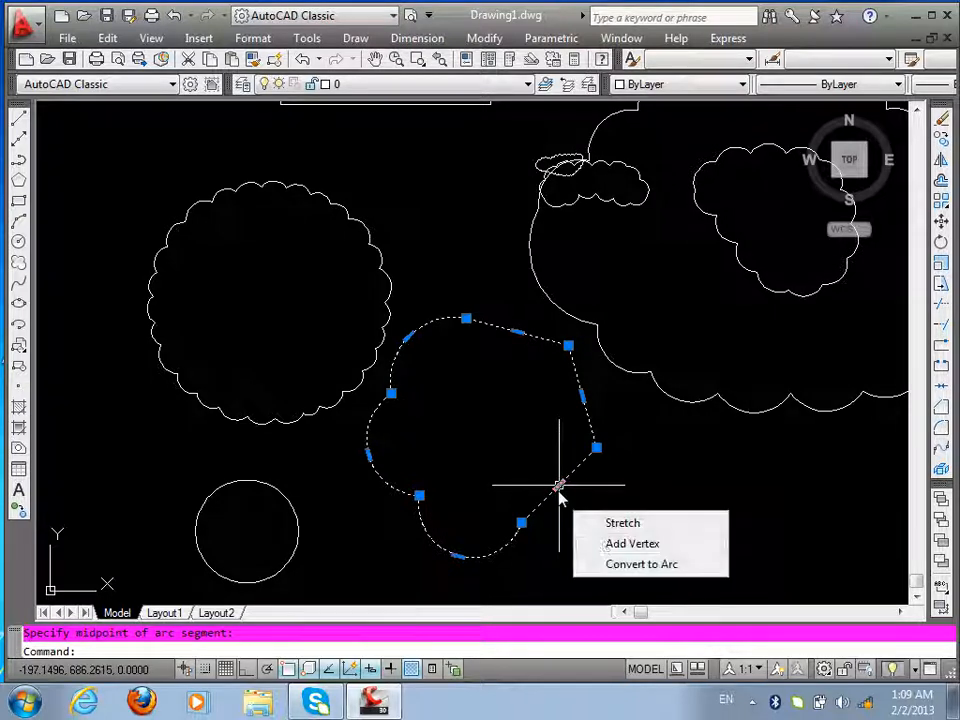
left_click(618, 565)
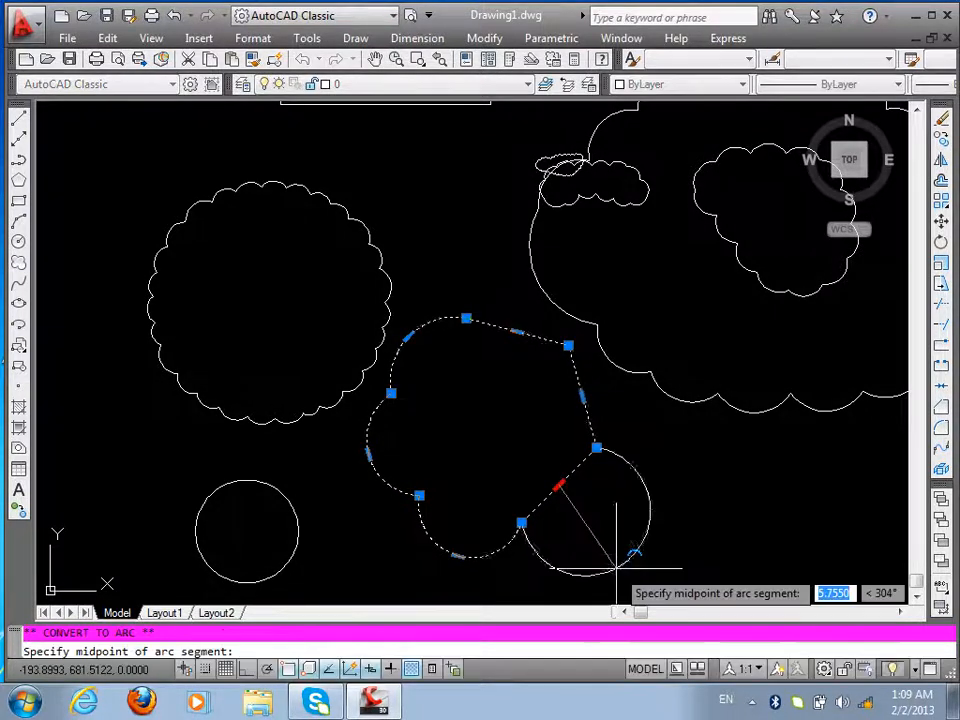
left_click(604, 508)
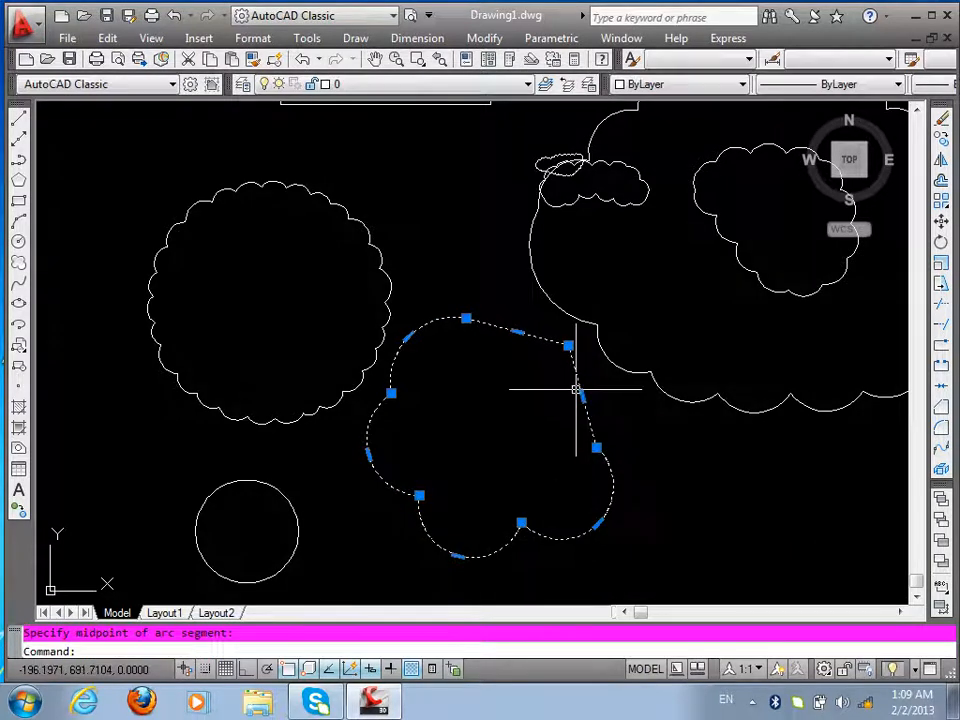
mouse_move(582, 396)
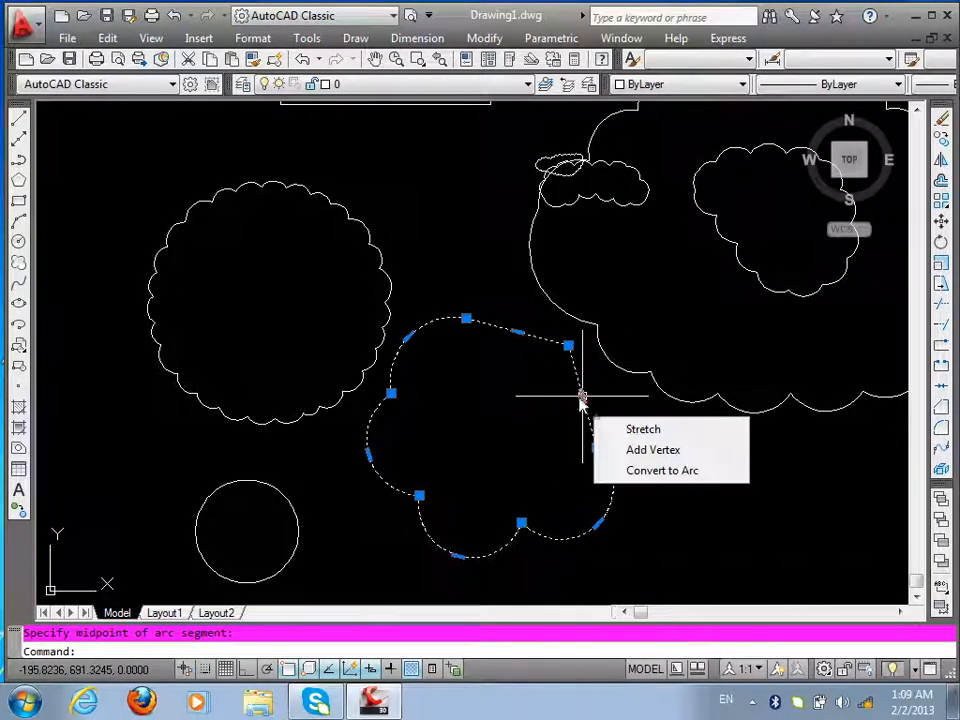
left_click(662, 471)
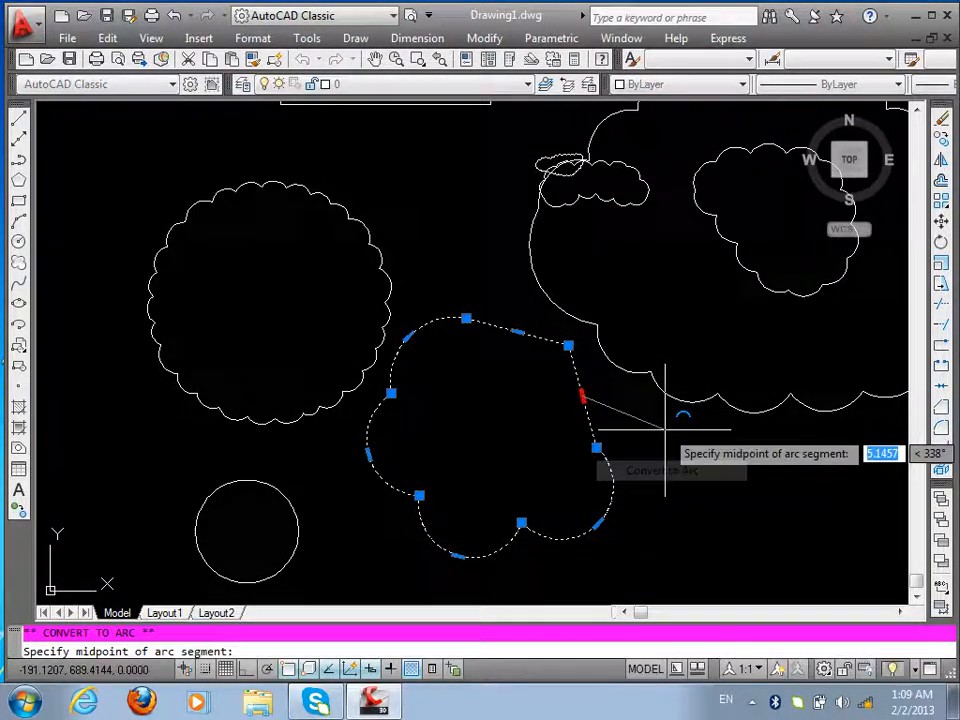
left_click(615, 376)
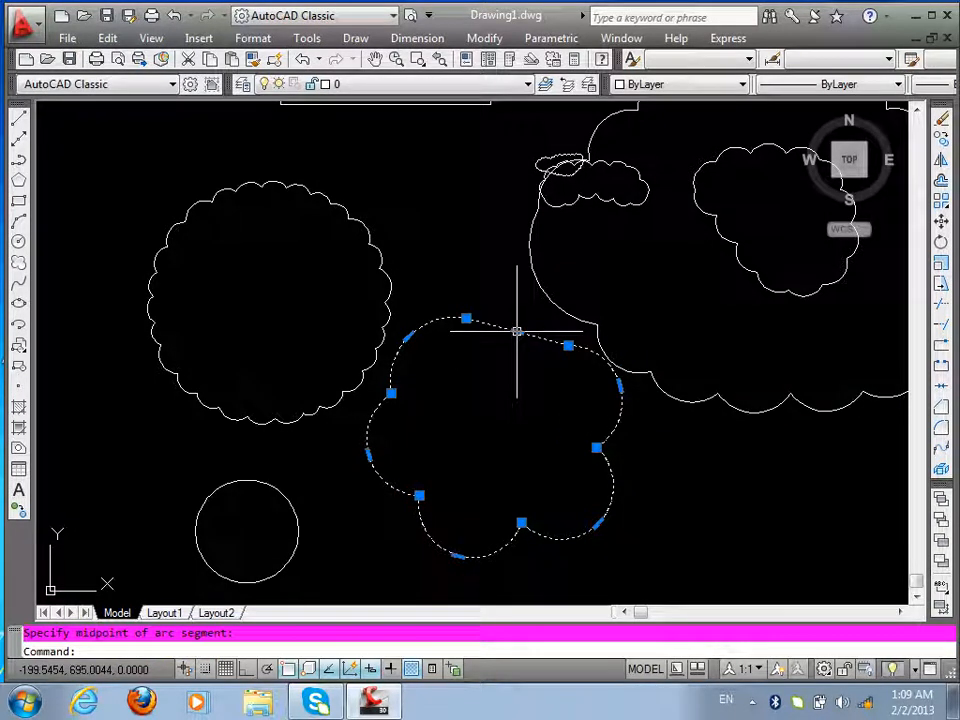
mouse_move(516, 331)
left_click(580, 407)
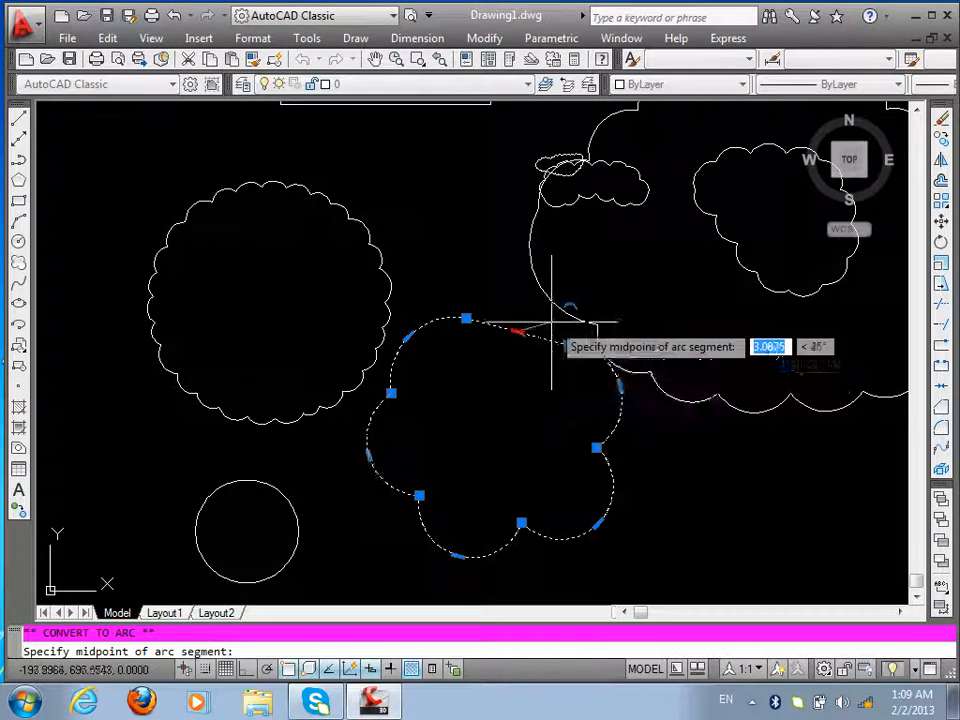
left_click(522, 275)
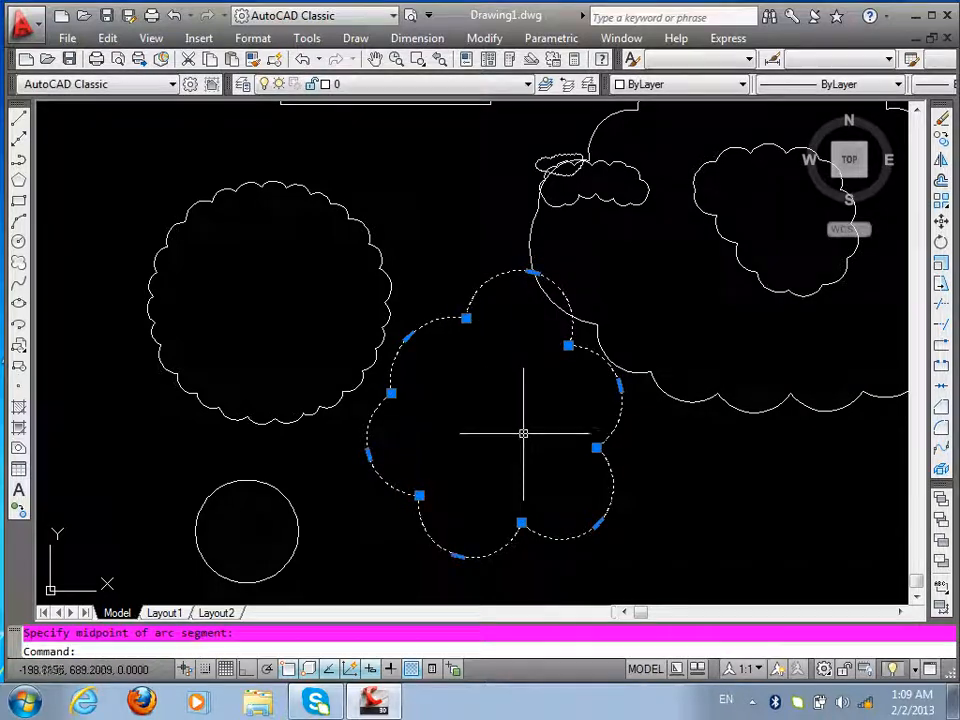
key("Escape")
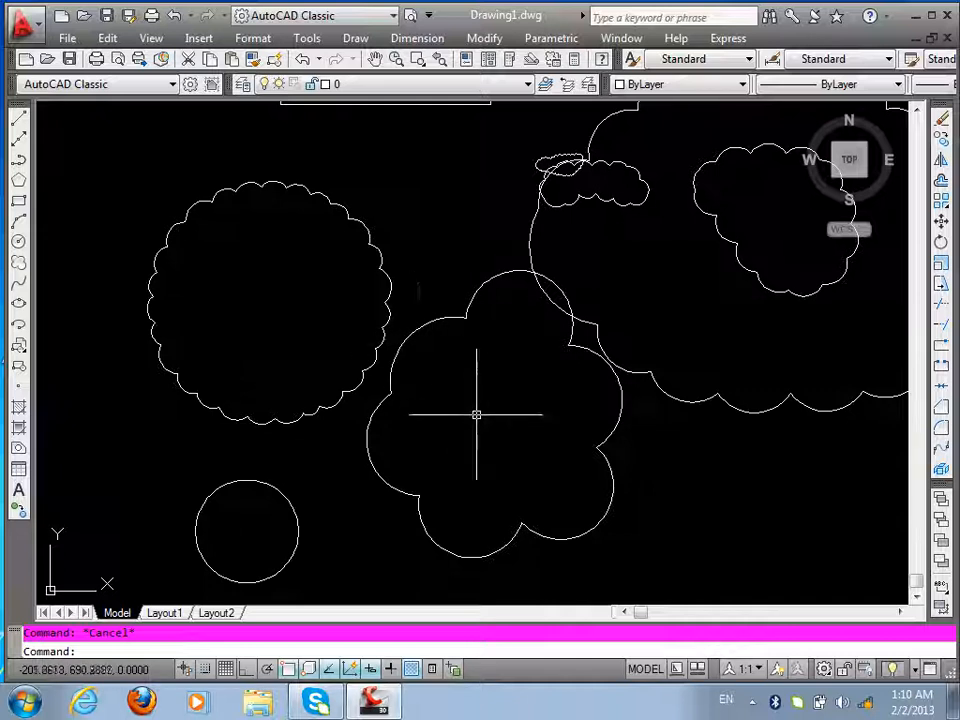
- Undo the arc conversions on the hexagon to restore its straight sides
scroll(475, 400, "down", 4)
scroll(350, 390, "up", 5)
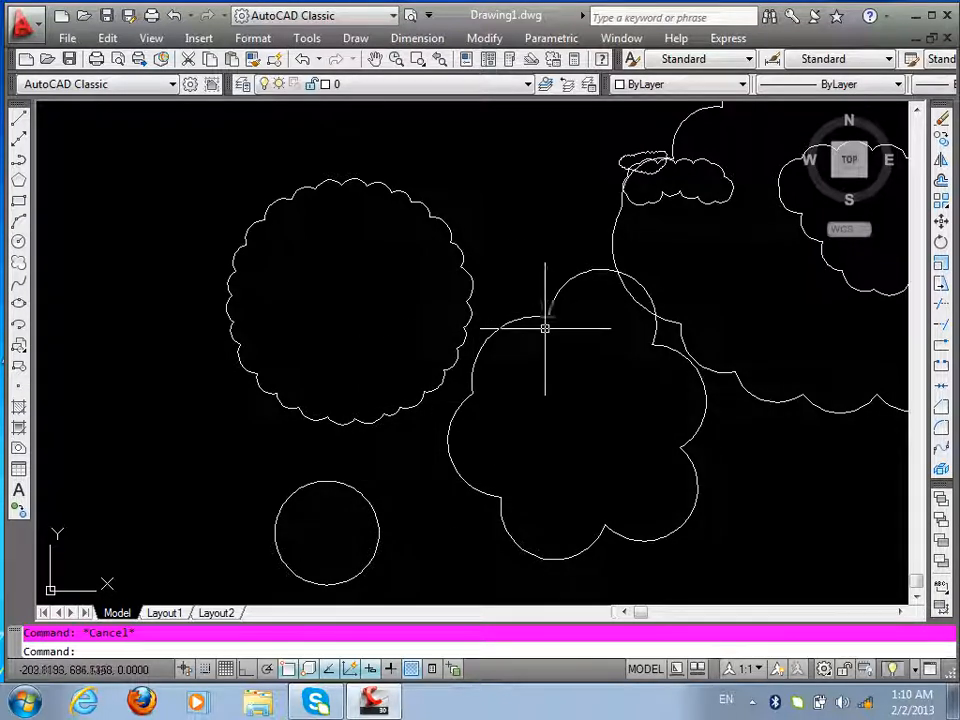
key("Return")
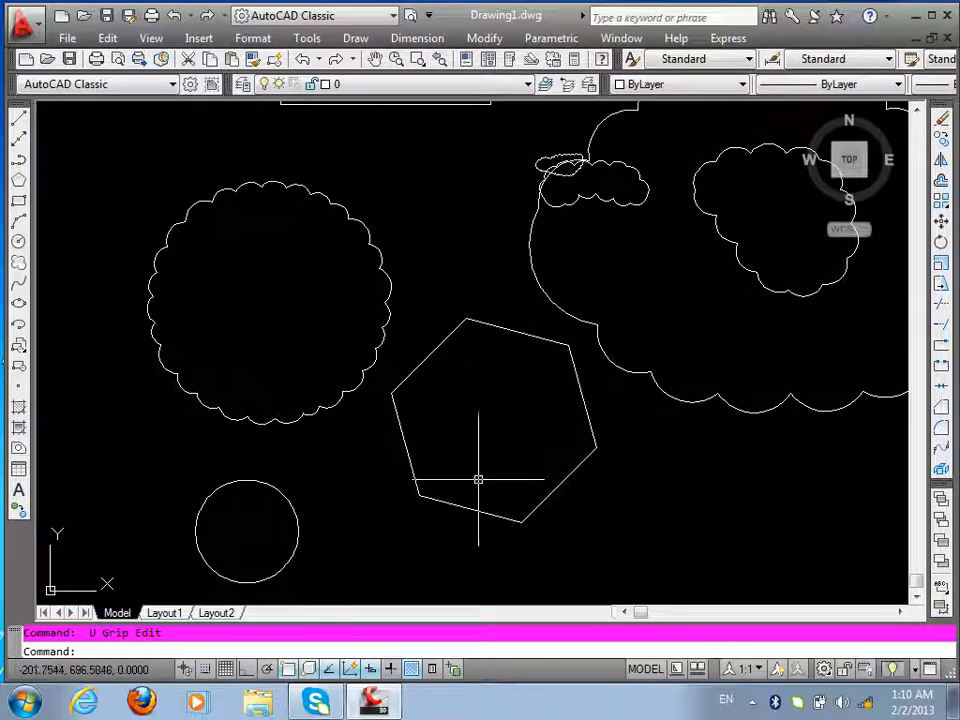
- Draw a large closed freehand revision cloud in the empty area left of the existing shapes
scroll(480, 480, "down", 4)
scroll(440, 578, "up", 3)
scroll(440, 578, "up", 4)
scroll(400, 440, "down", 7)
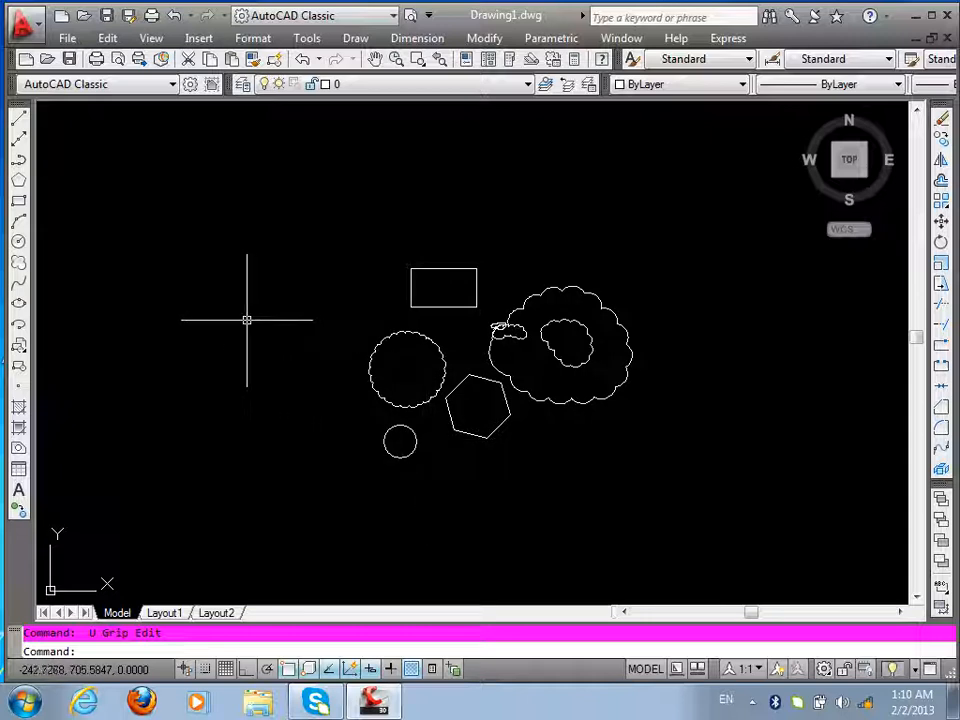
left_click(18, 262)
left_click(140, 318)
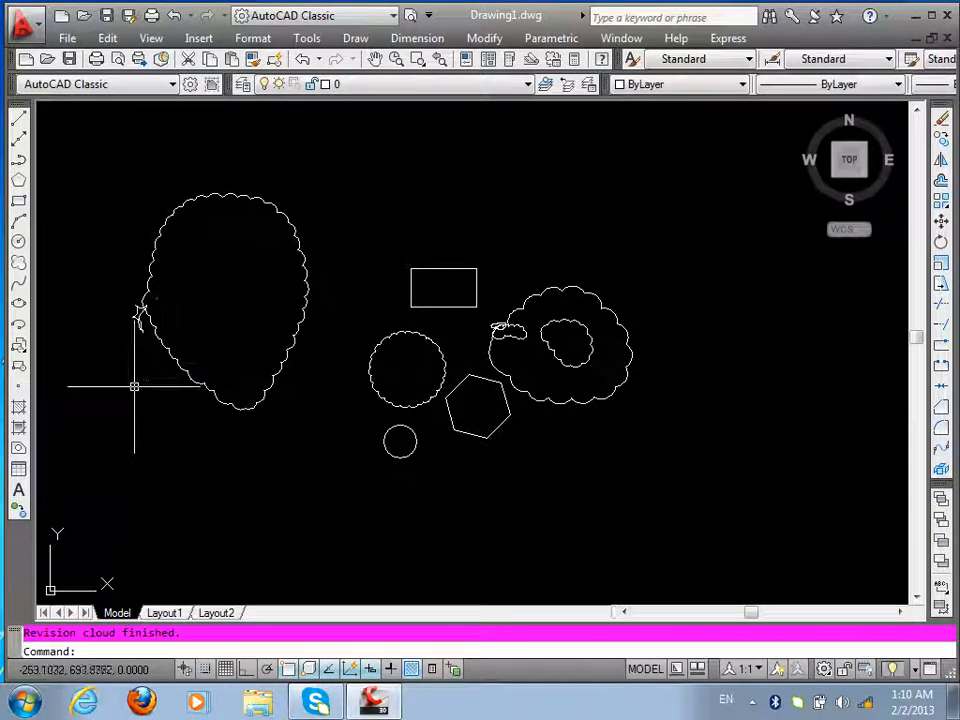
- Draw a closed freehand revision cloud around the scalloped circle and the small circle, with minimum arc length 2 and maximum arc length 4
key("Return")
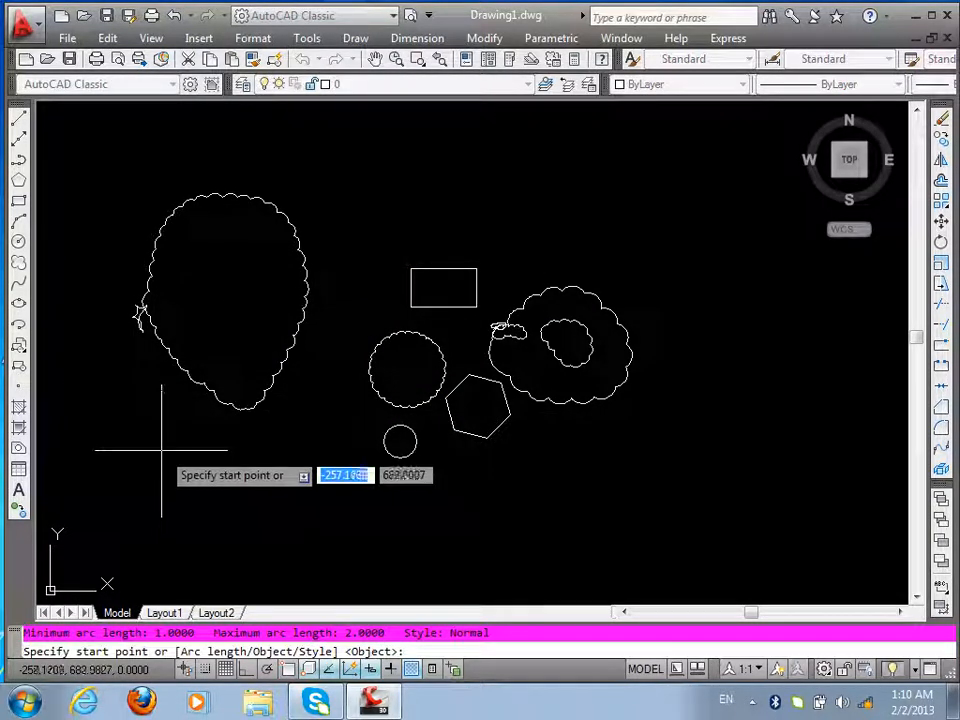
type("a")
key("Return")
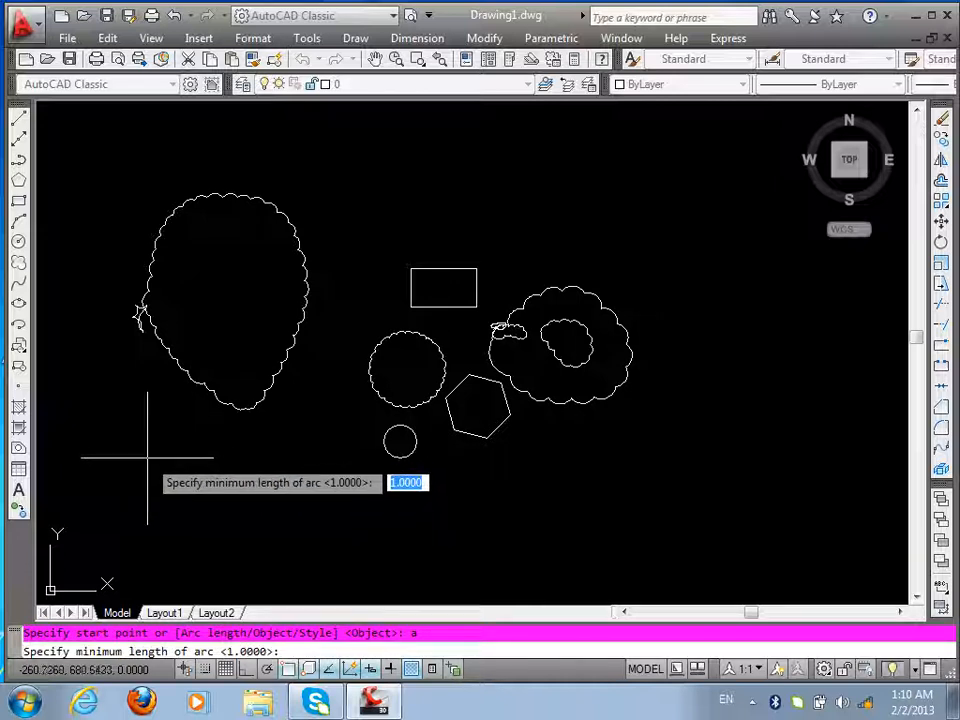
type("2")
key("Return")
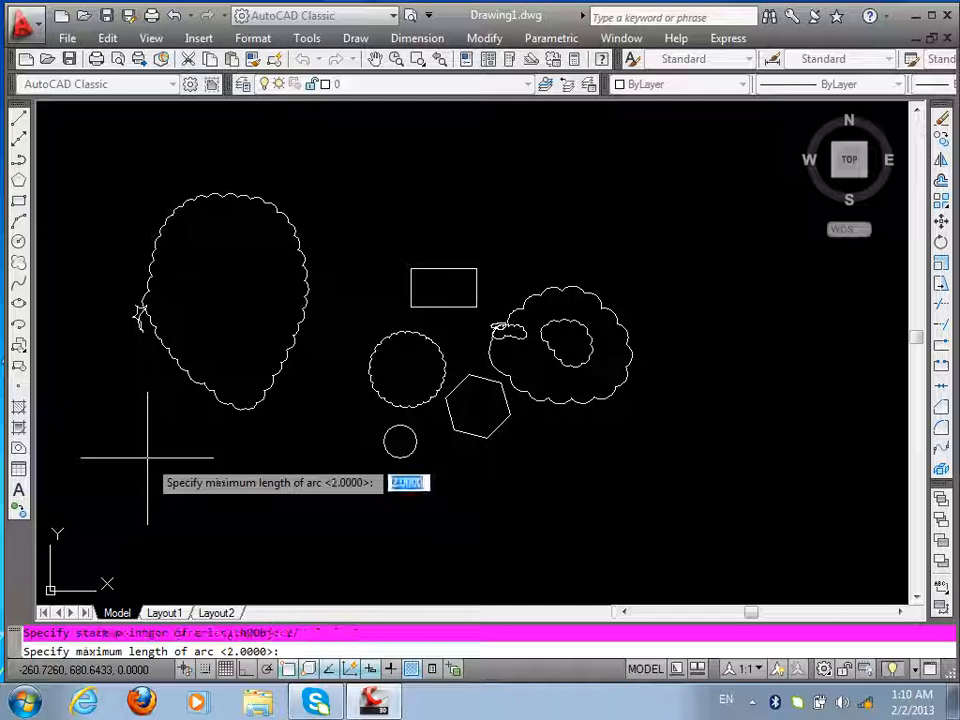
type("4")
key("Return")
left_click(280, 476)
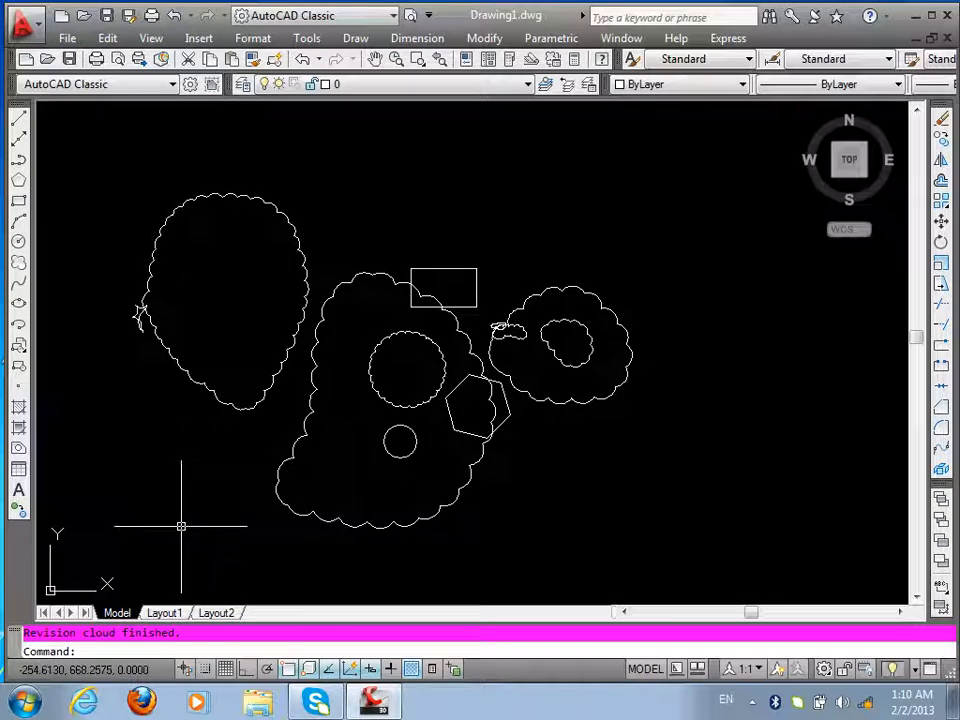
- Convert the rectangle into a revision cloud with minimum arc length 1 and maximum 2, without reversing the arc direction
scroll(458, 290, "up", 3)
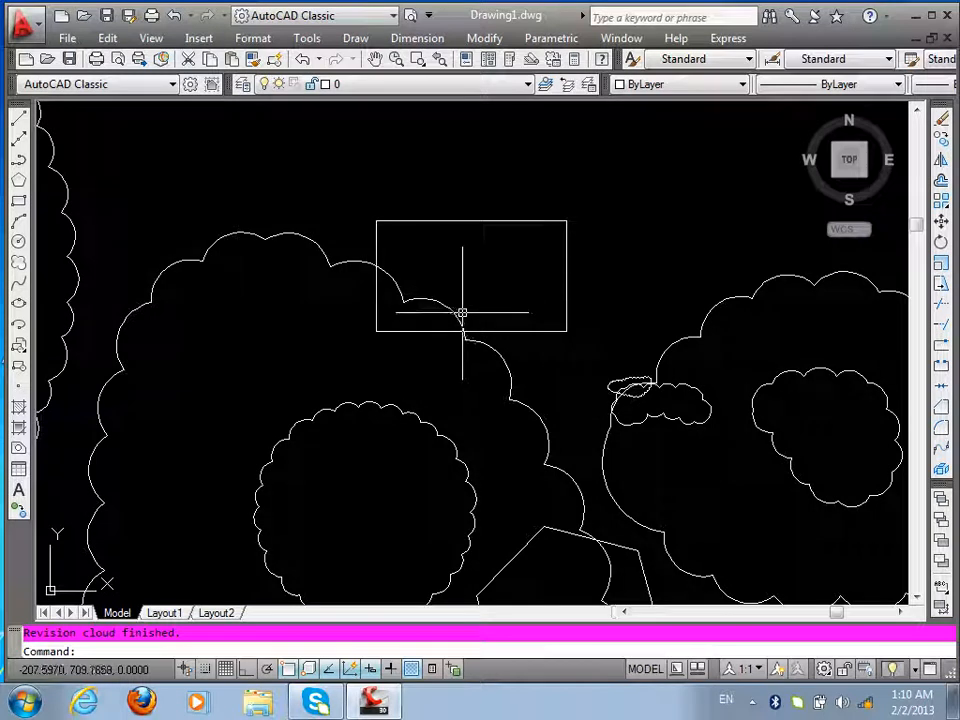
key("Return")
type("a")
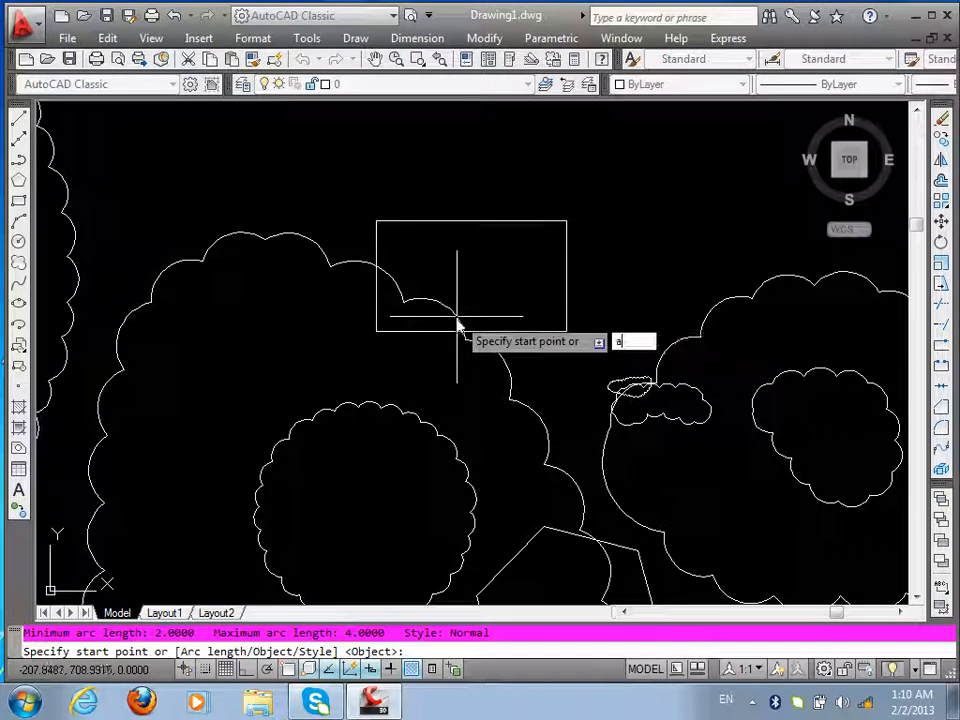
key("Return")
type("1")
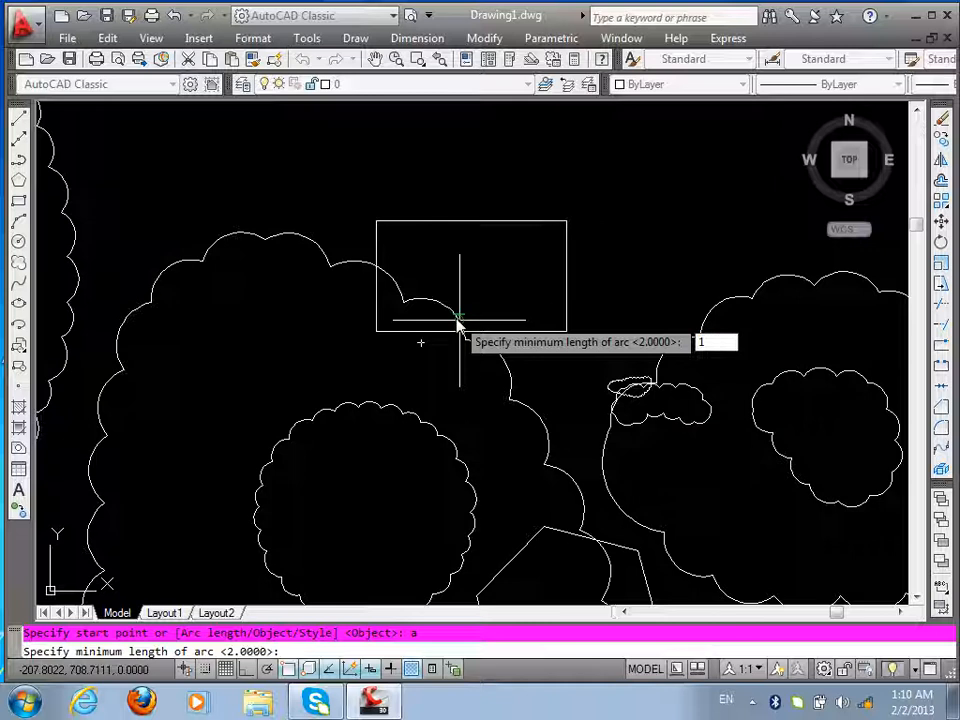
key("Return")
type("2")
key("Return")
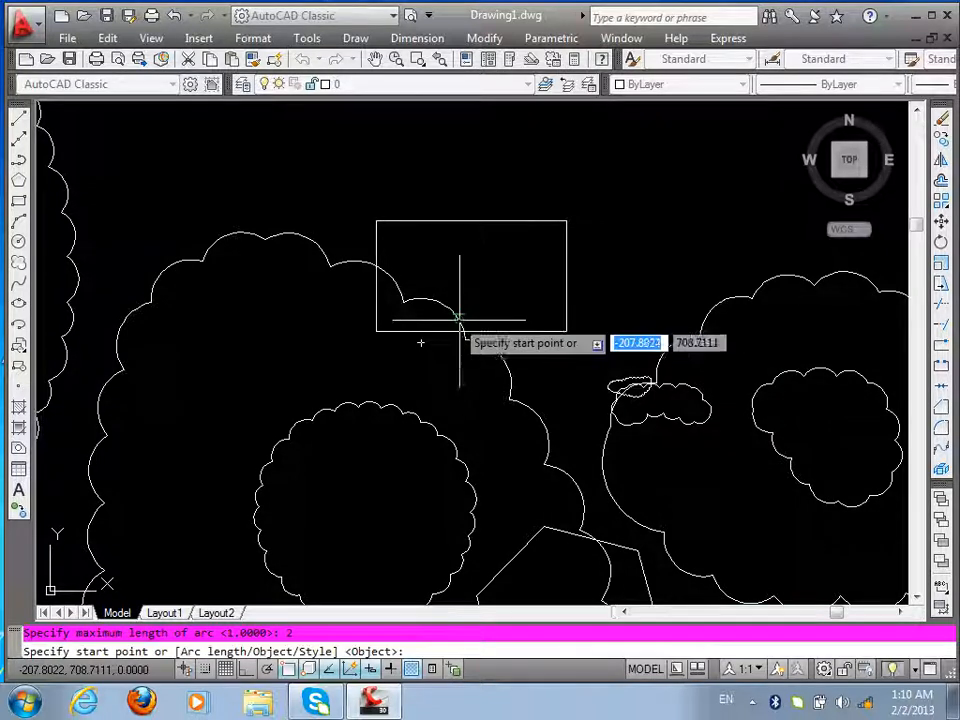
type("o")
key("Return")
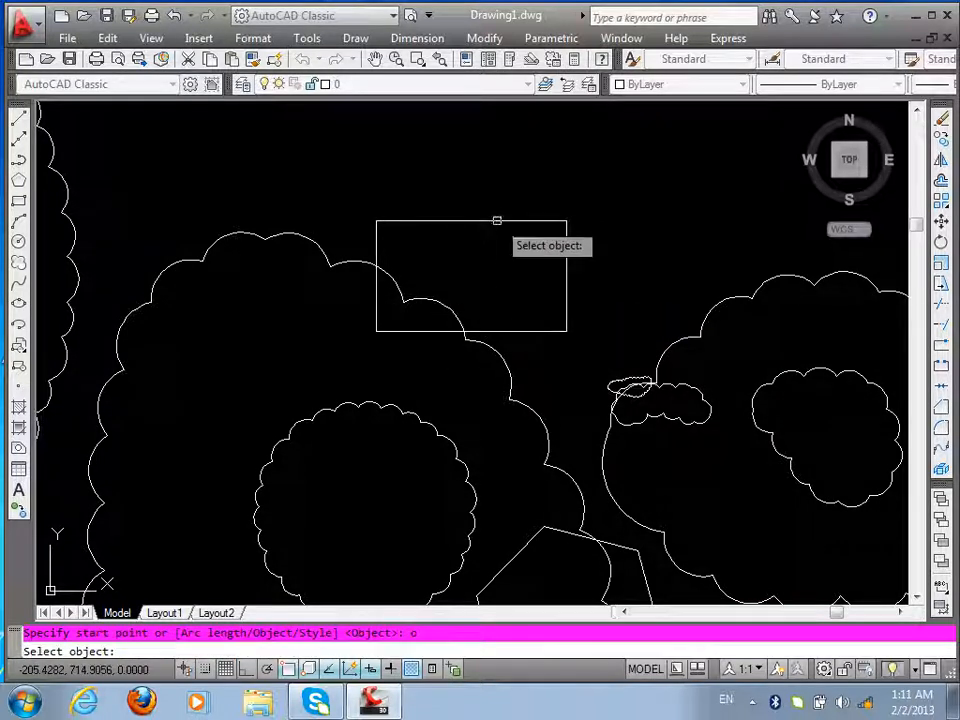
left_click(497, 219)
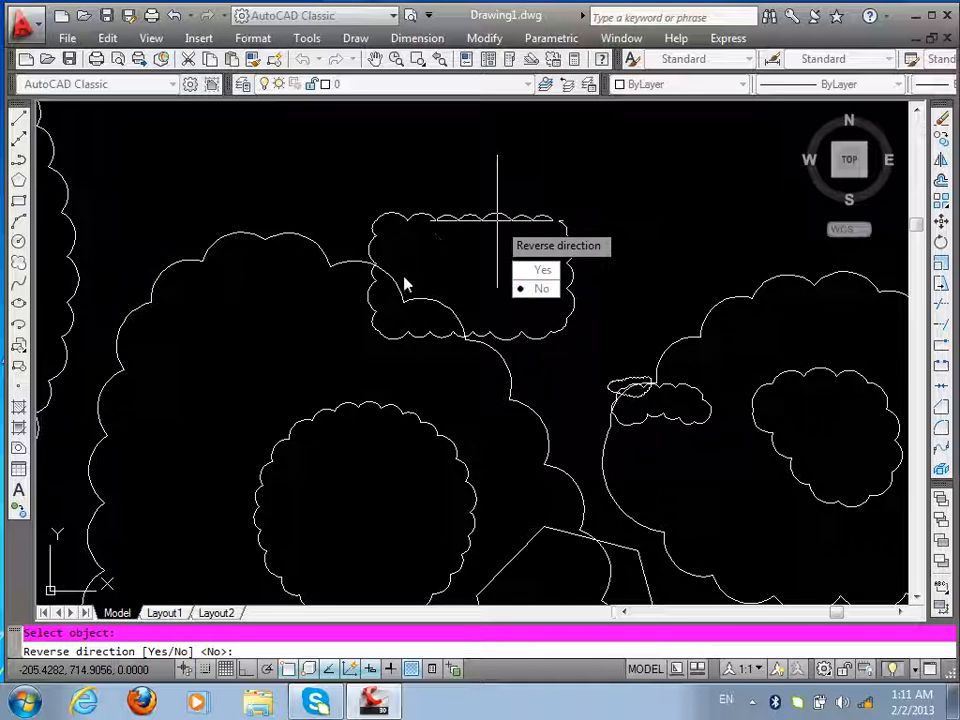
left_click(540, 290)
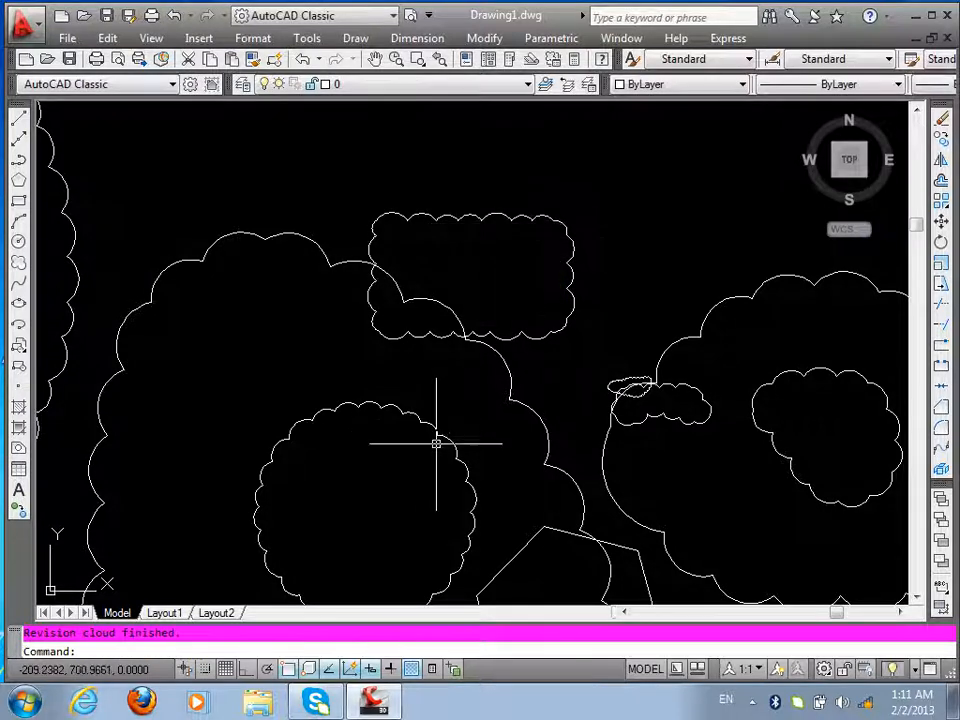
- Select and erase all objects in the drawing
scroll(395, 440, "down", 5)
scroll(390, 449, "up", 3)
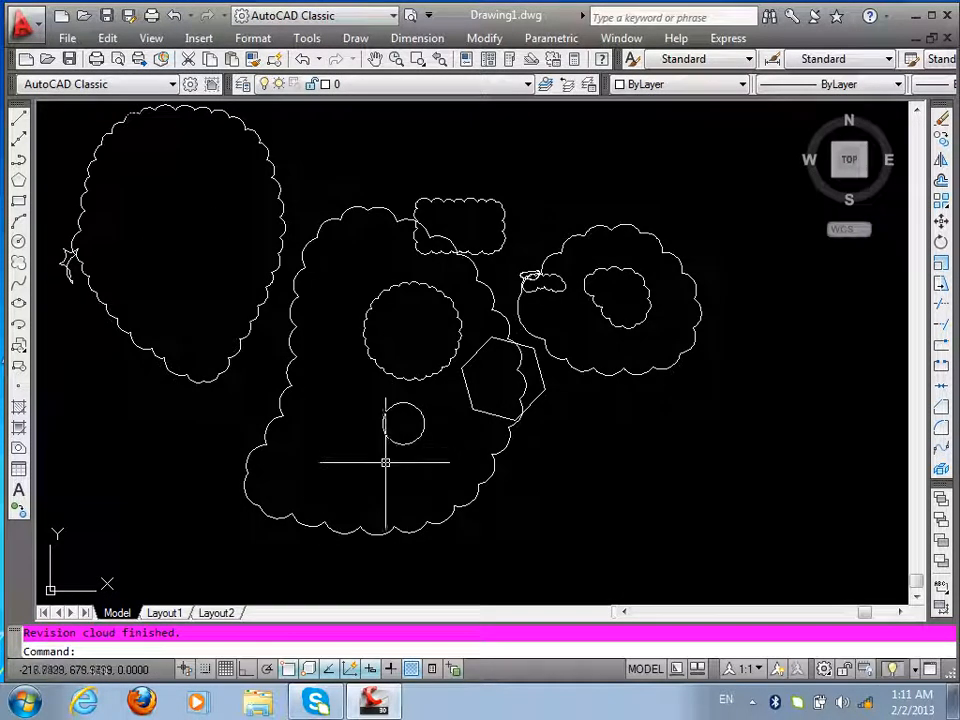
key("ctrl+a")
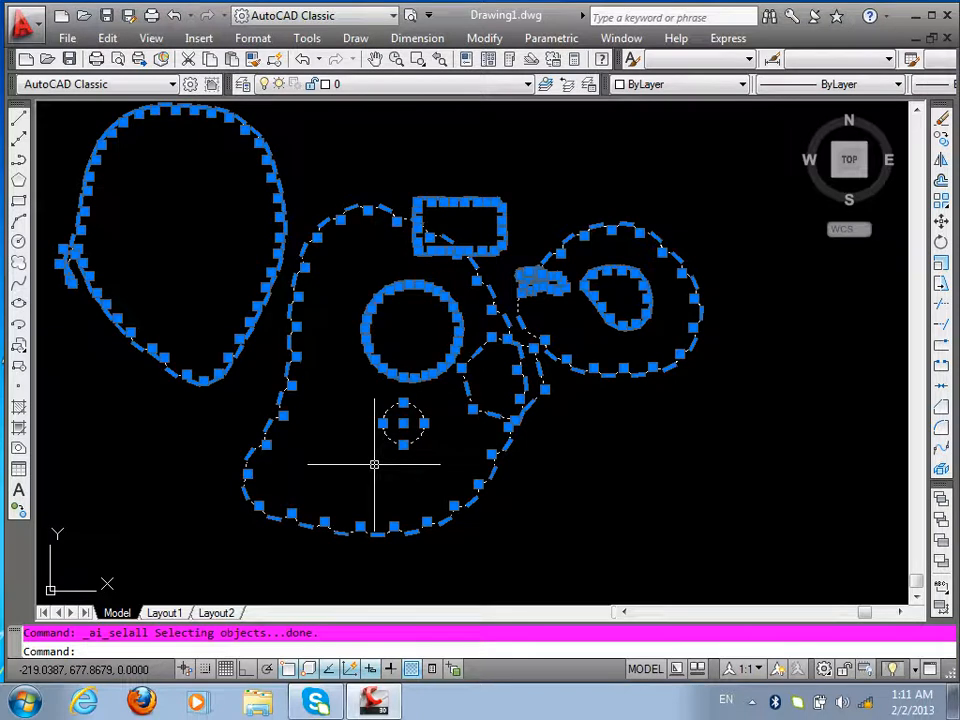
key("Escape")
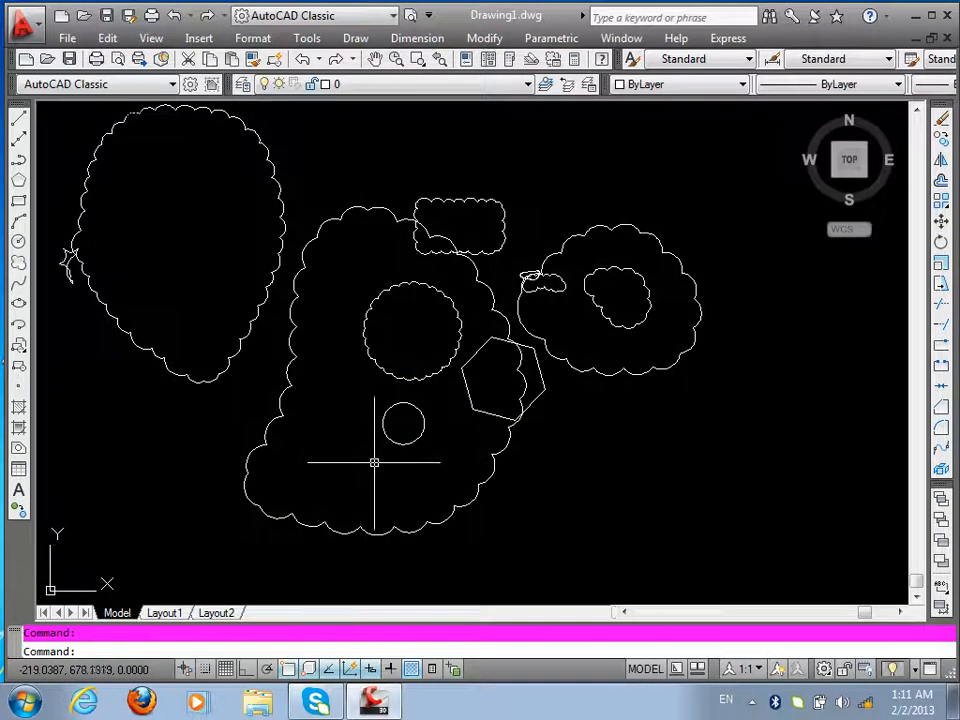
key("ctrl+a")
key("Delete")
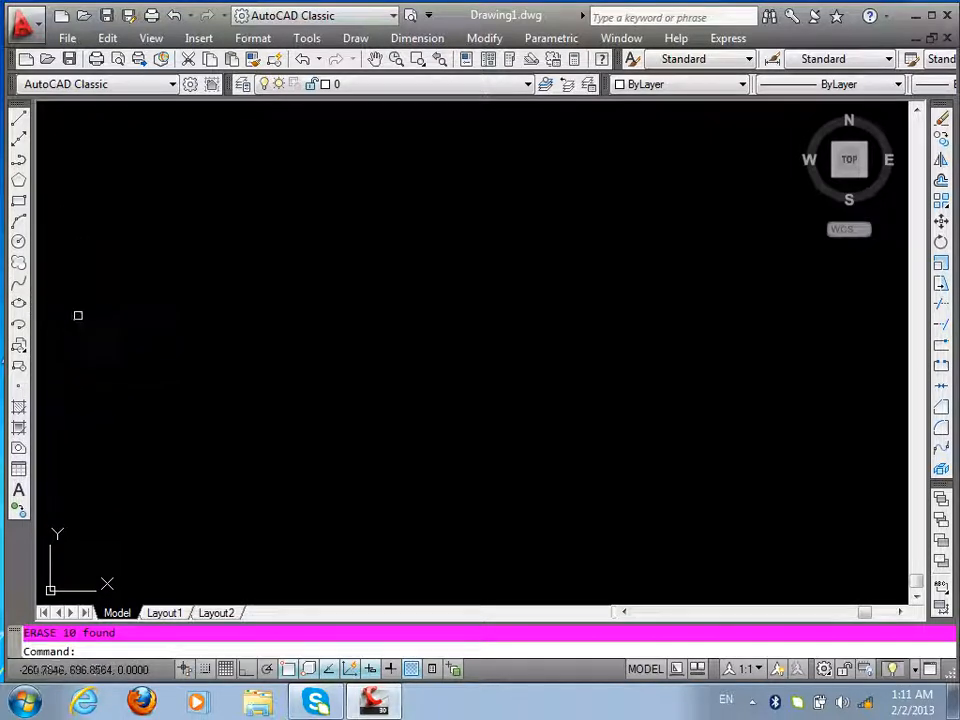
type("SPL")
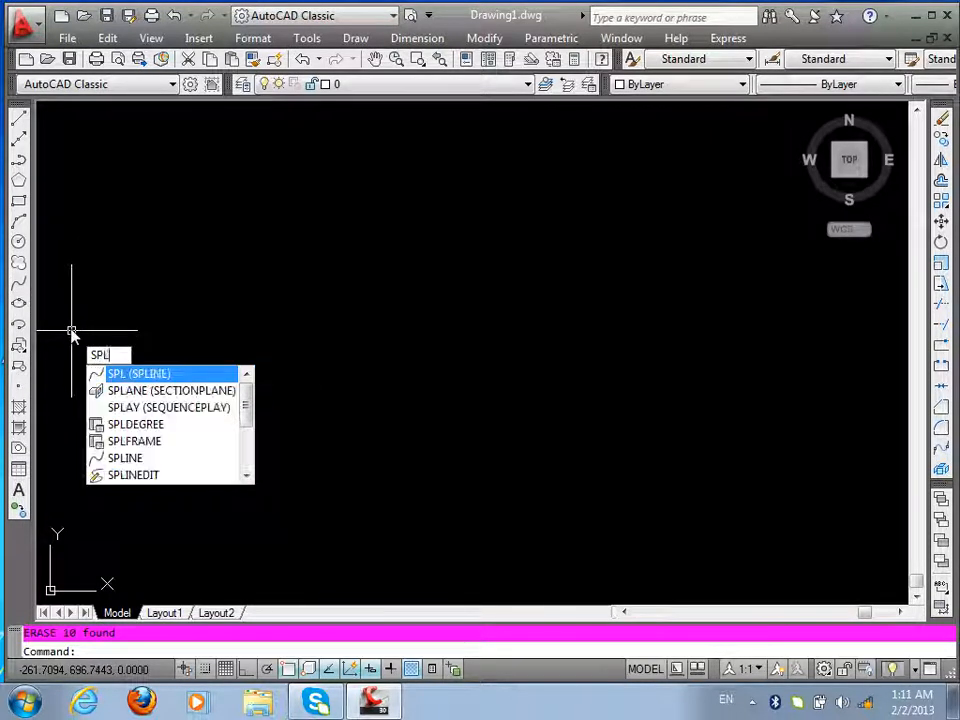
key("Return")
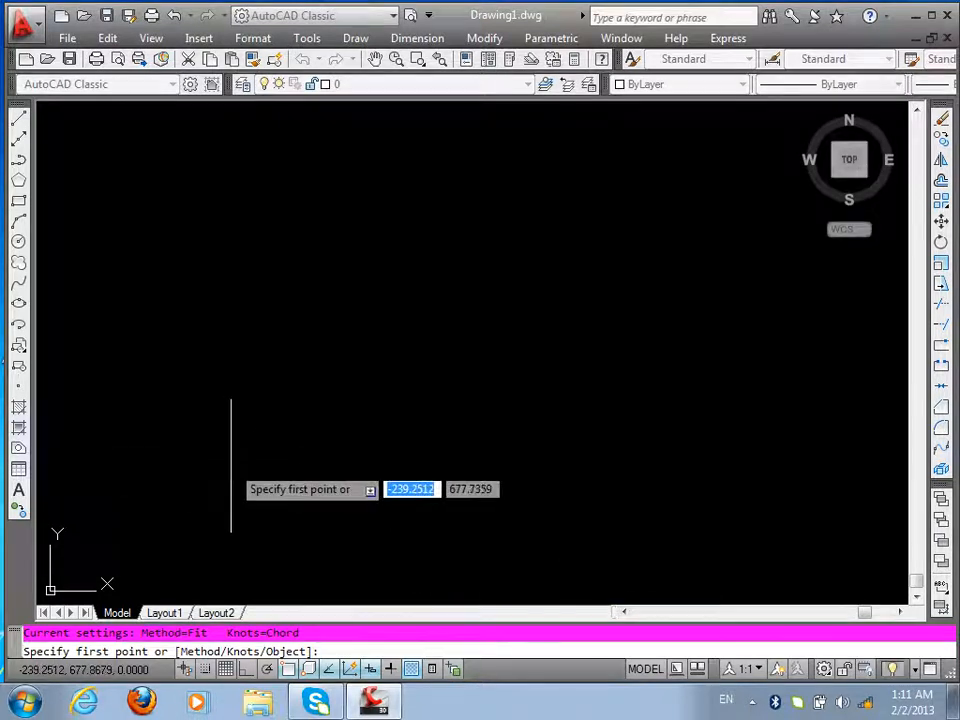
key("Tab")
type("0")
key("Return")
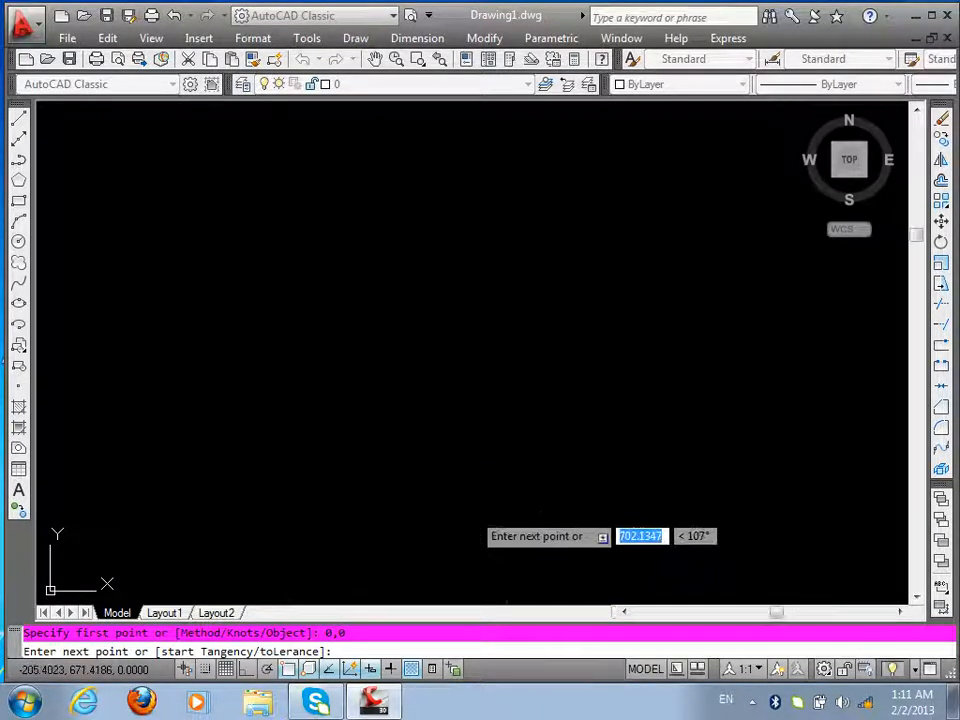
scroll(310, 452, "down", 2)
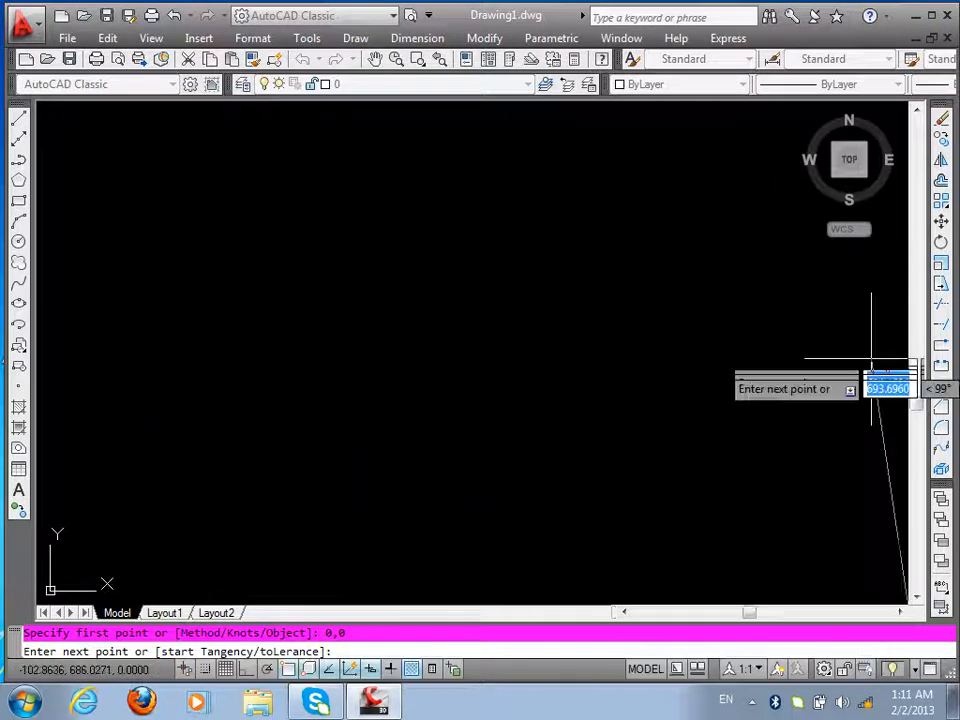
key("Escape")
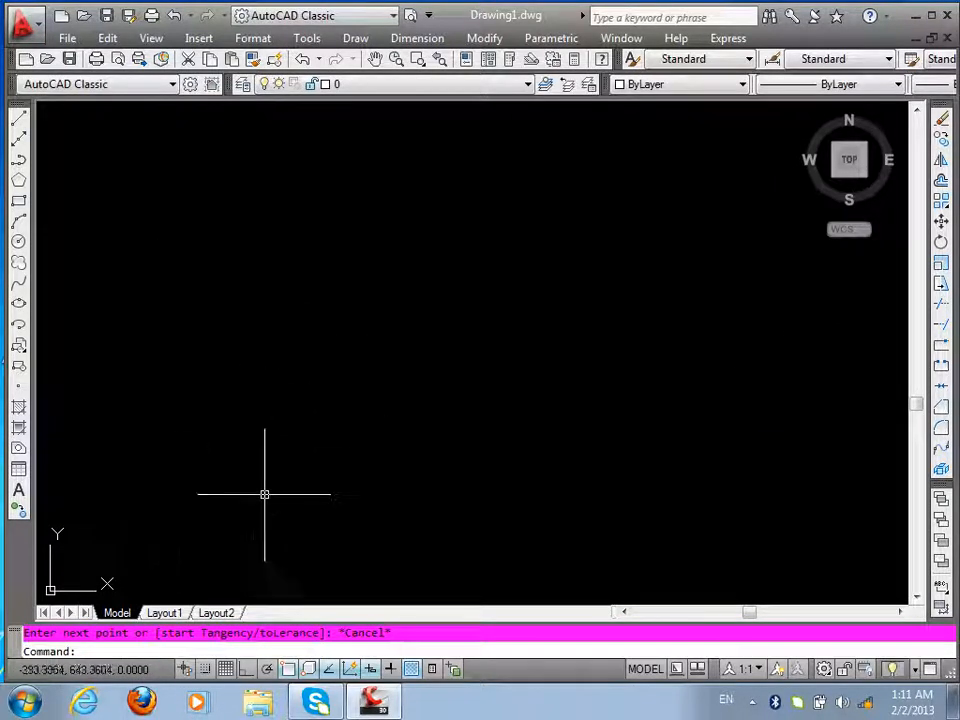
- Zoom the view with the All option
type("z")
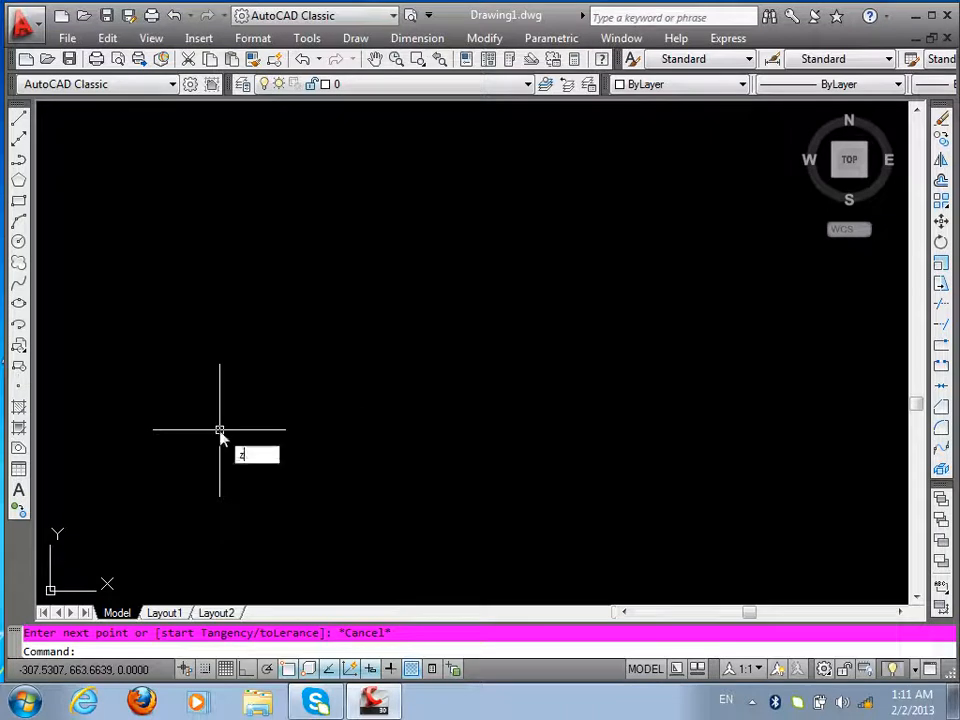
key("Return")
type("a")
key("Return")
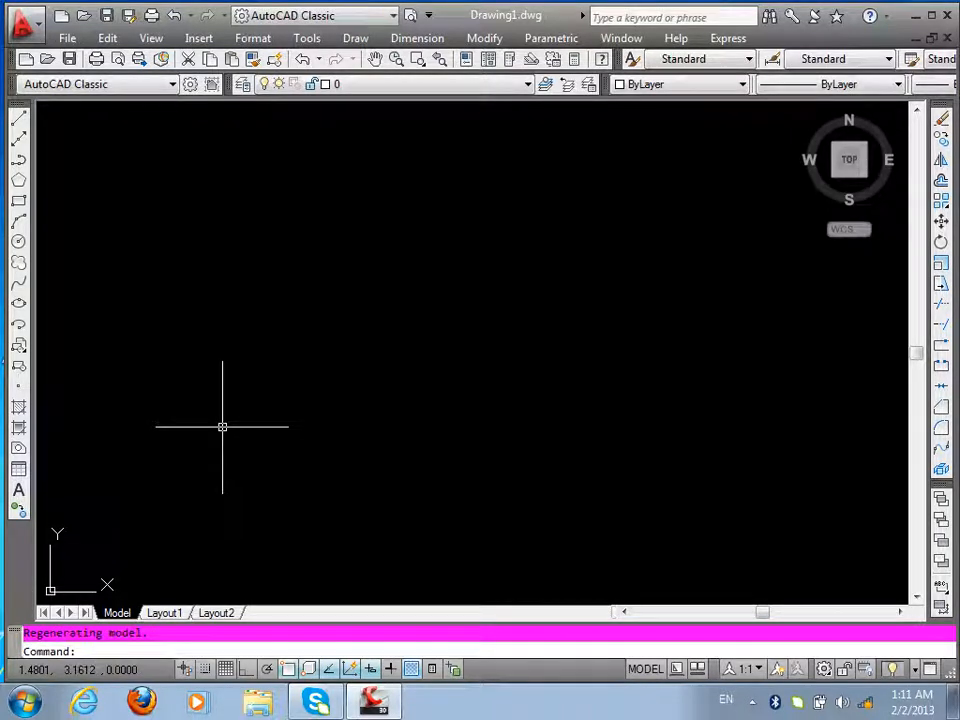
- Draw a wavy open spline that starts at the origin 0,0 and passes through five more points with alternating crests and troughs
type("spl")
key("Return")
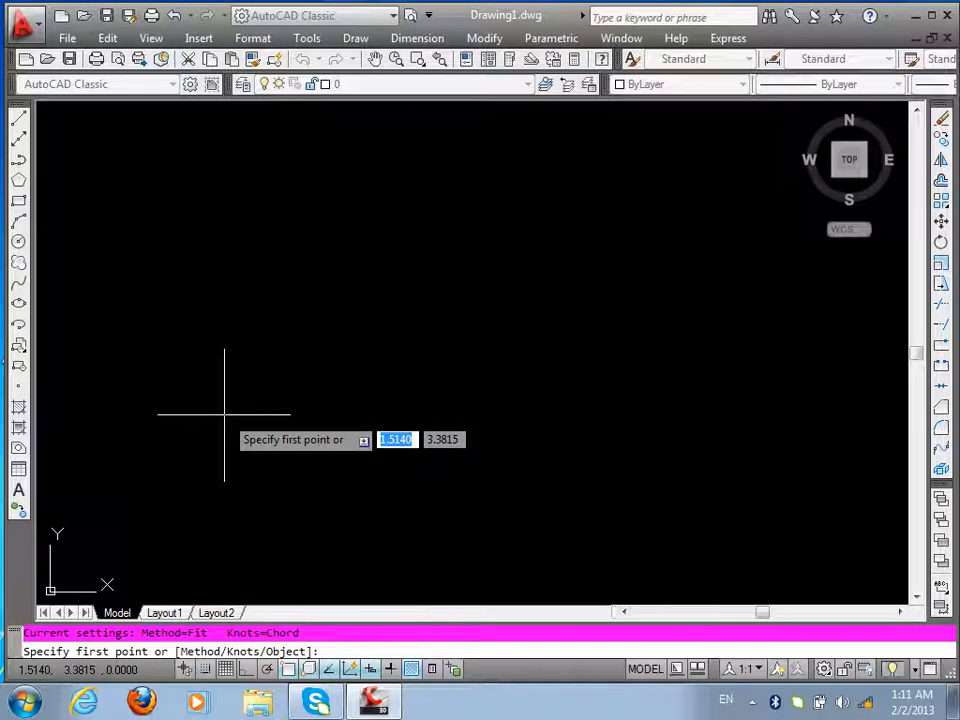
type("0.5")
key("Tab")
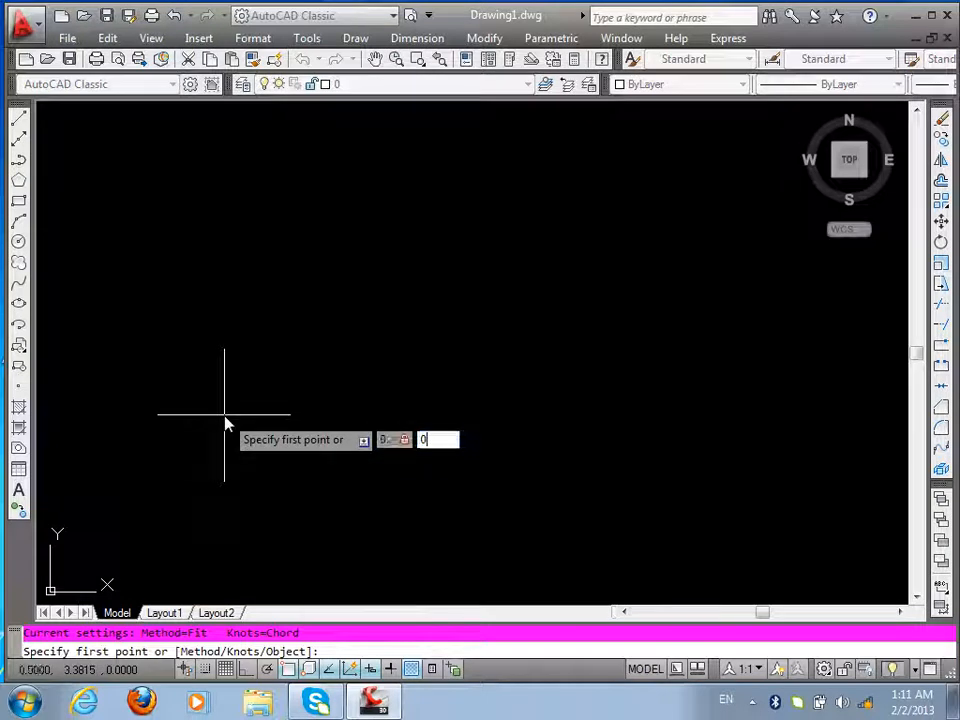
type("0")
key("Return")
scroll(399, 414, "down", 3)
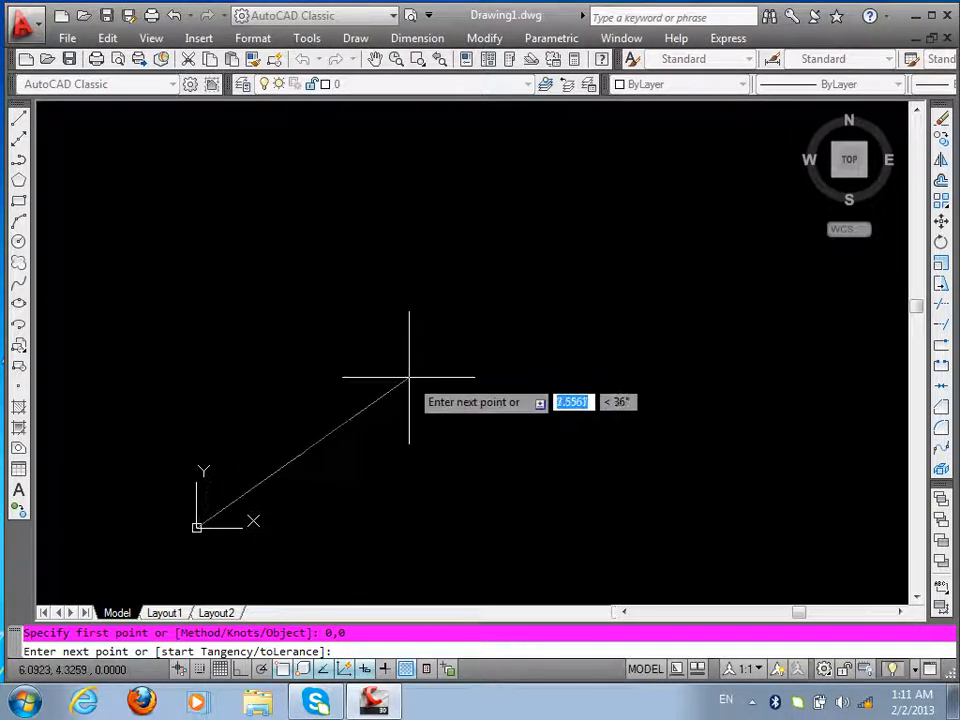
left_click(351, 399)
left_click(485, 530)
left_click(595, 232)
left_click(738, 498)
left_click(818, 300)
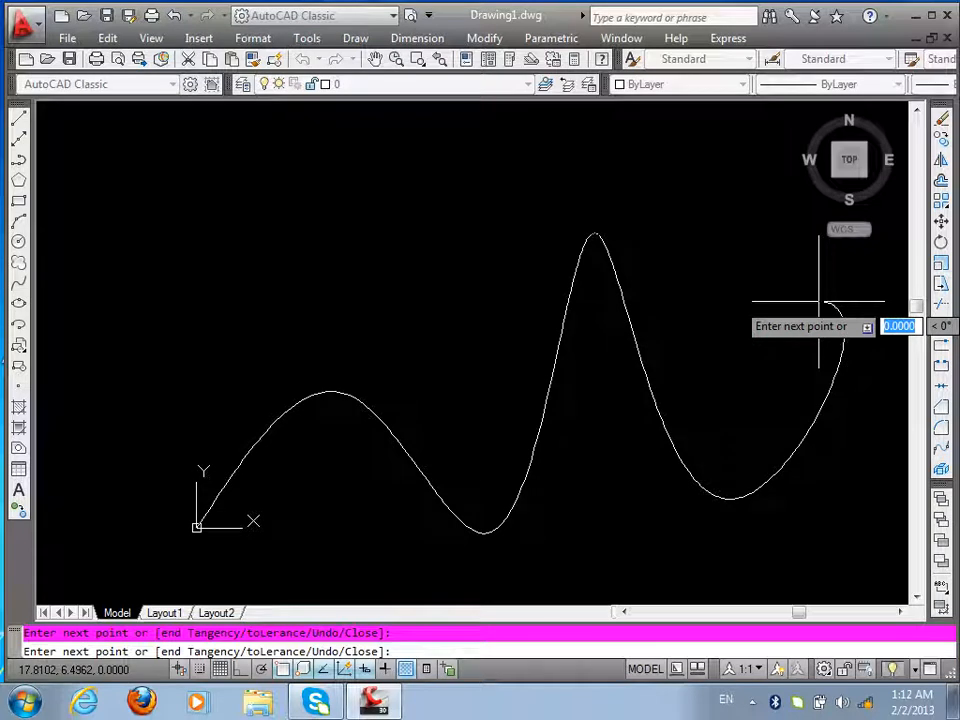
key("Return")
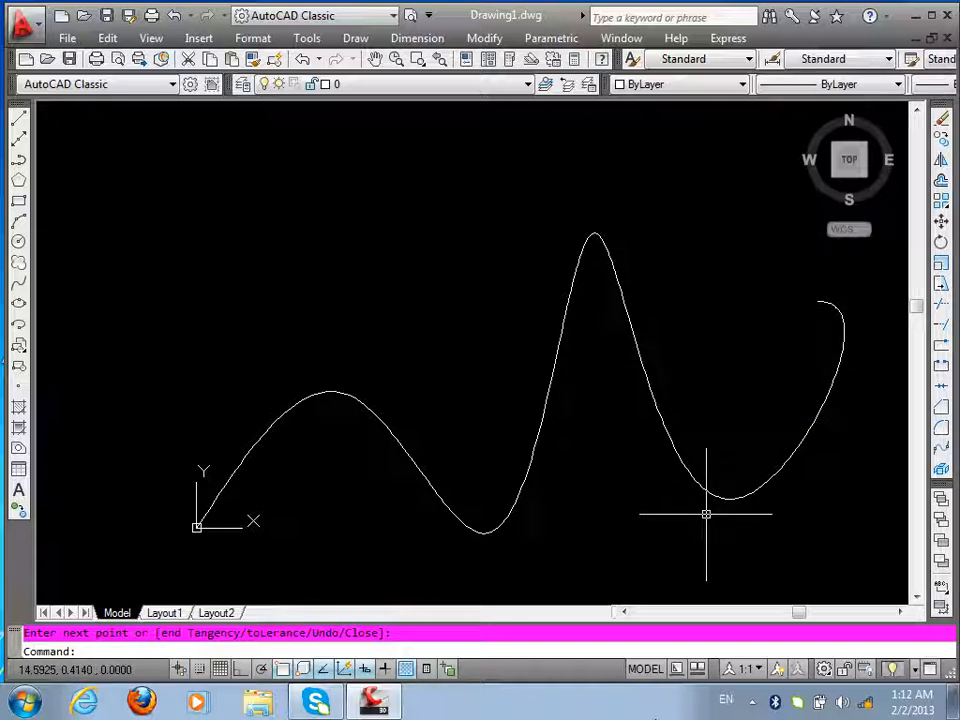
- Launch AutoCAD 2010 from the desktop and switch to its empty Drawing1 window
left_click(916, 16)
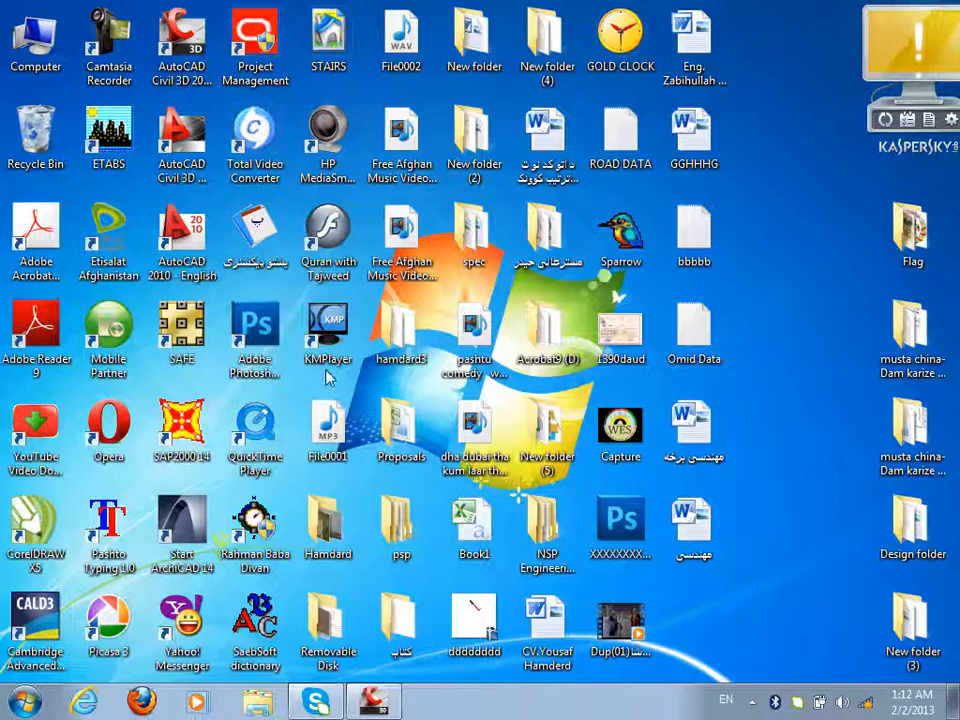
right_click(198, 240)
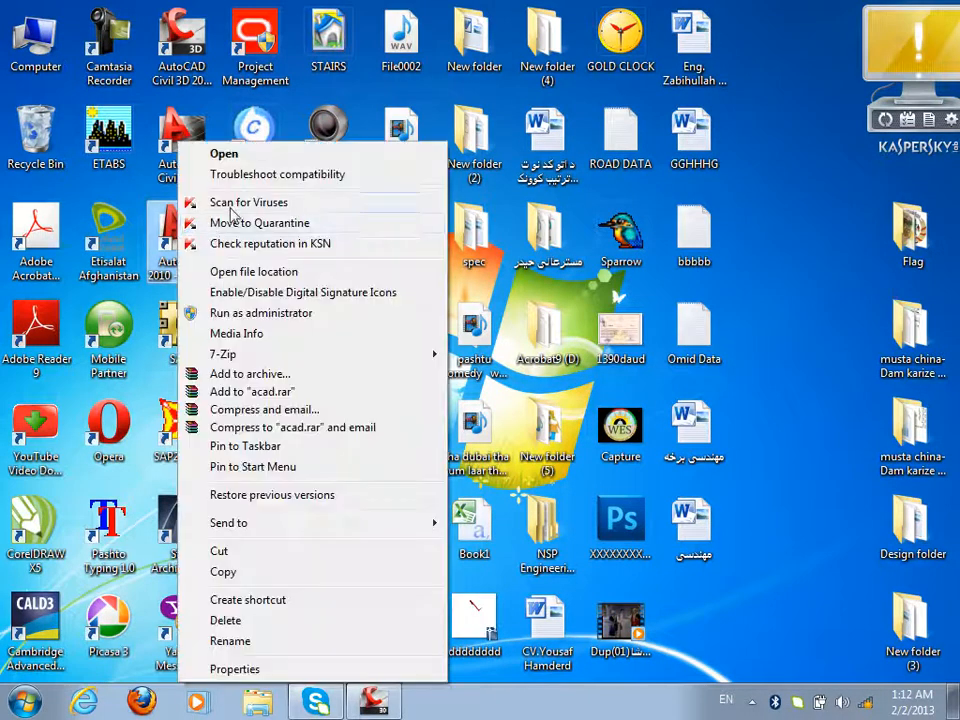
left_click(214, 154)
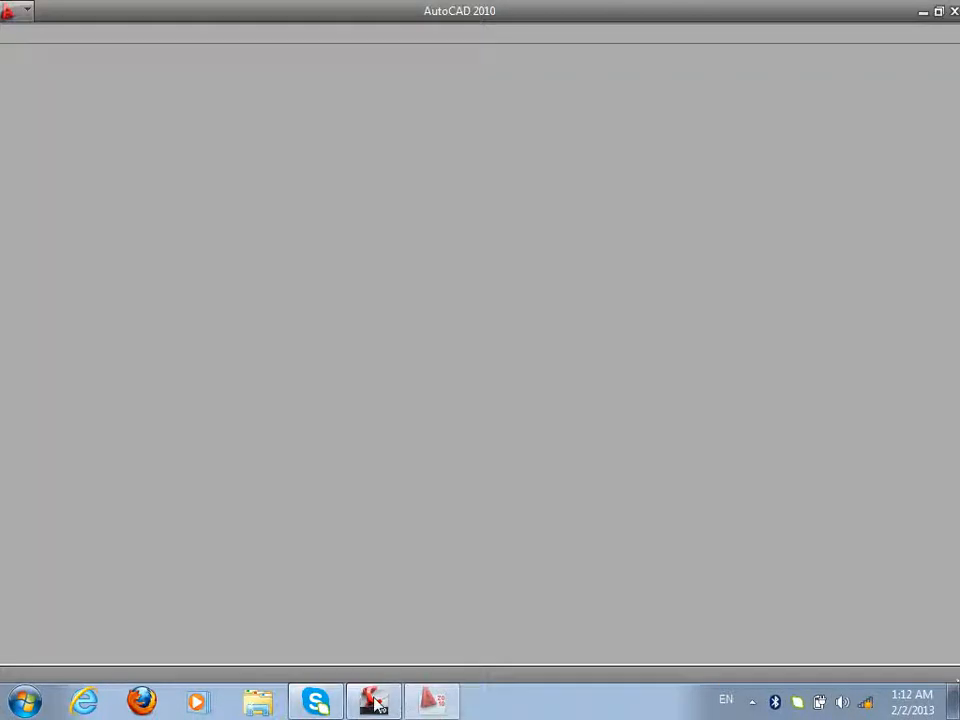
left_click(375, 705)
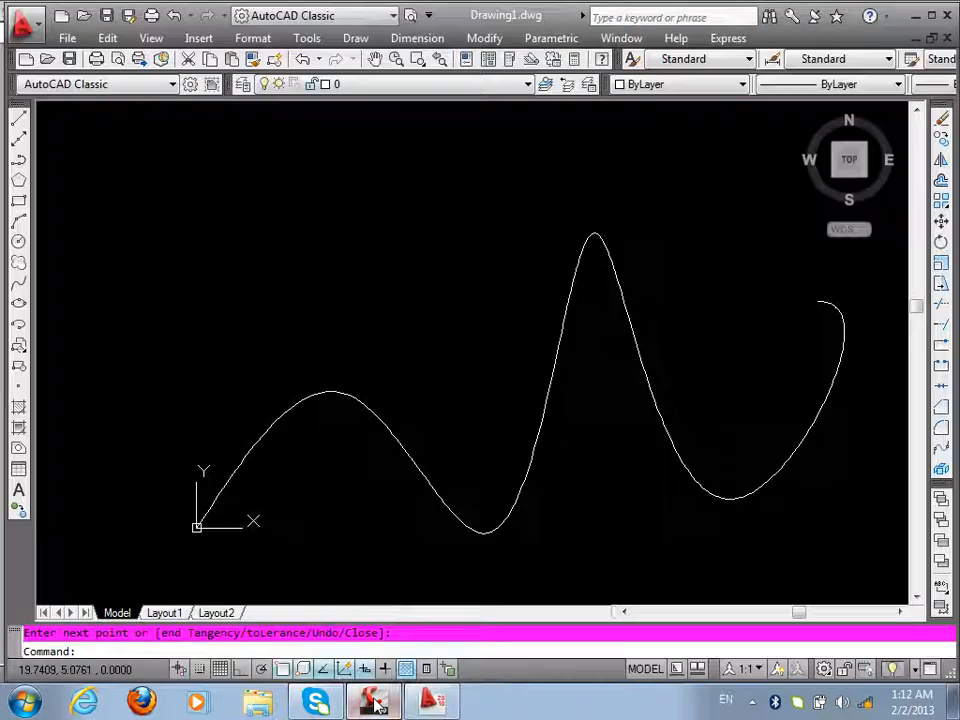
left_click(432, 703)
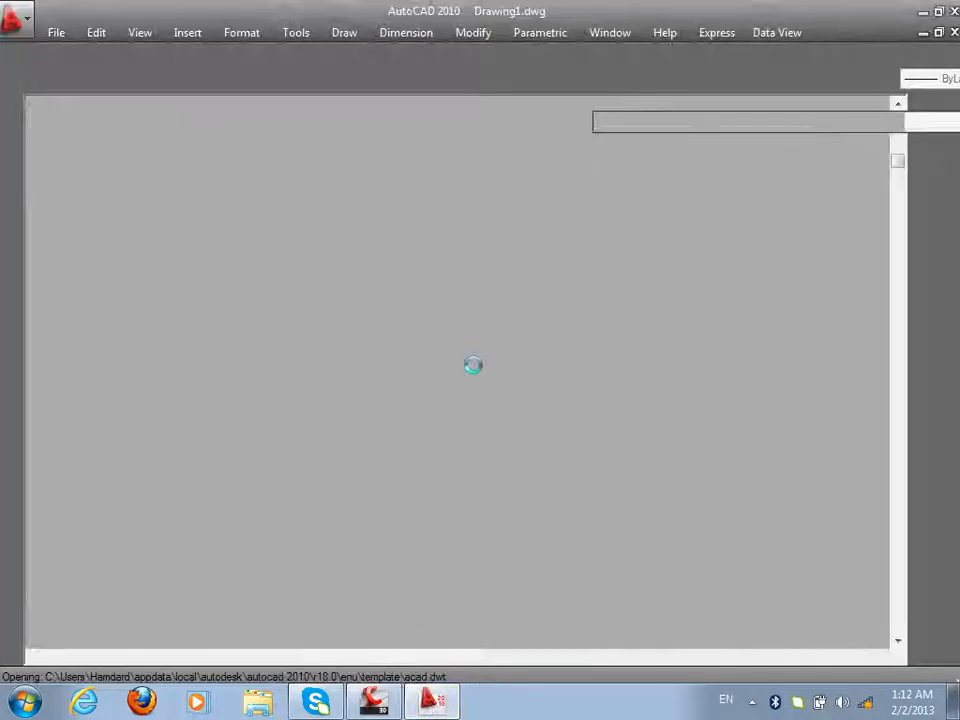
left_click(378, 708)
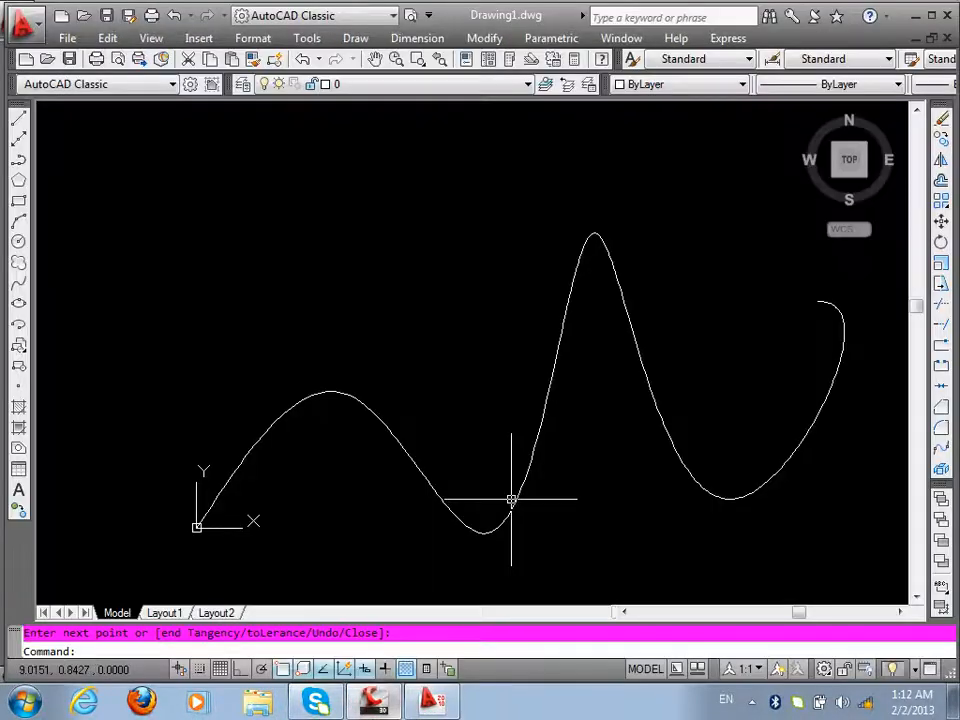
left_click(452, 322)
left_click(425, 348)
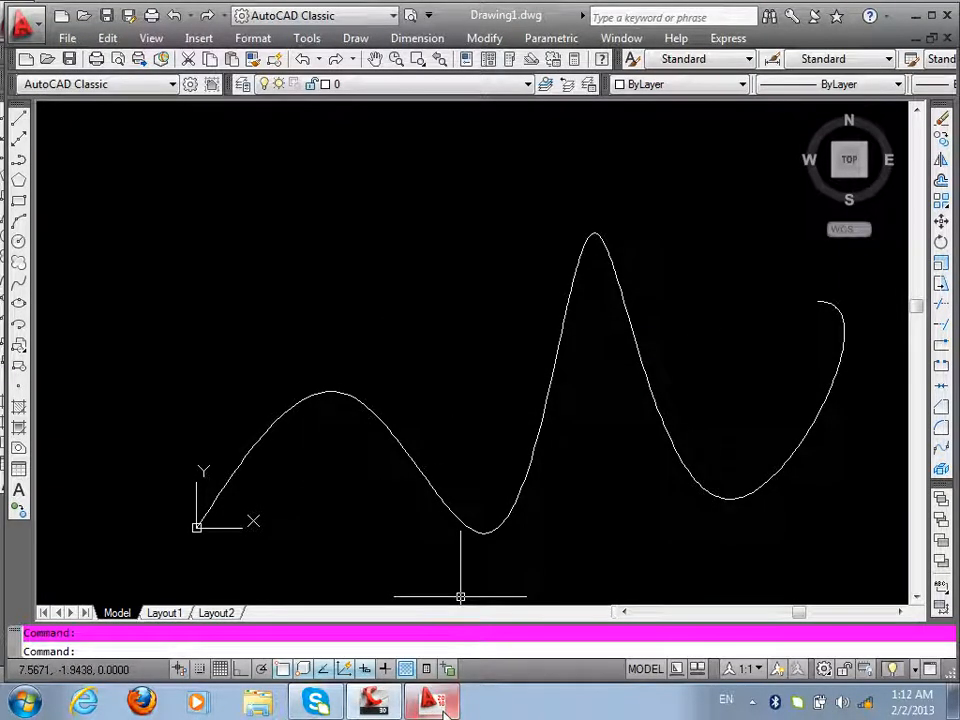
left_click(444, 708)
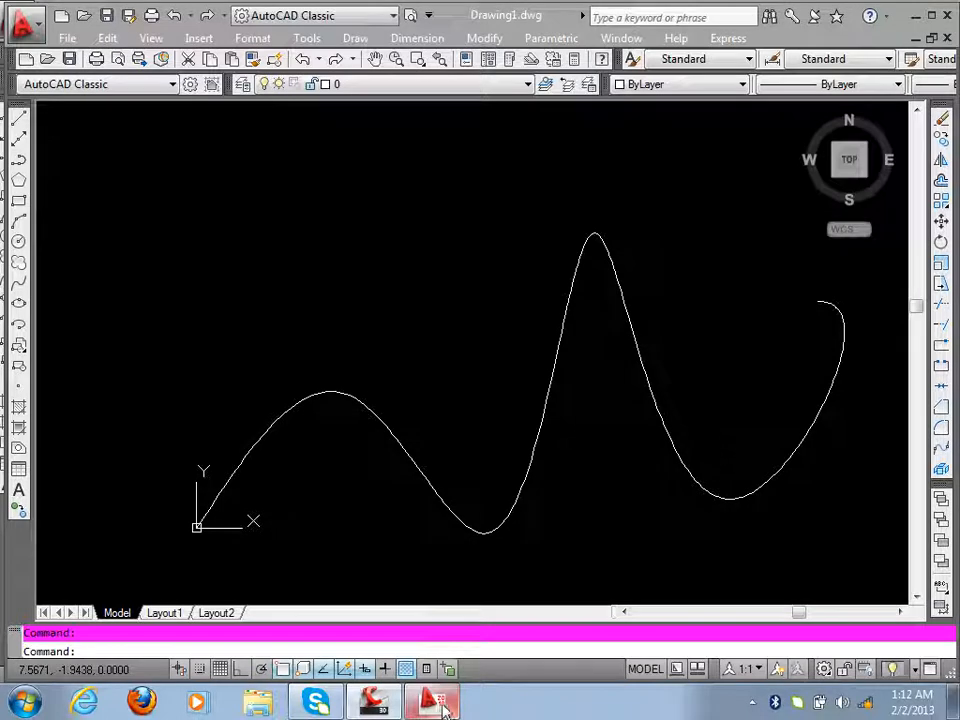
left_click(425, 707)
mouse_move(438, 709)
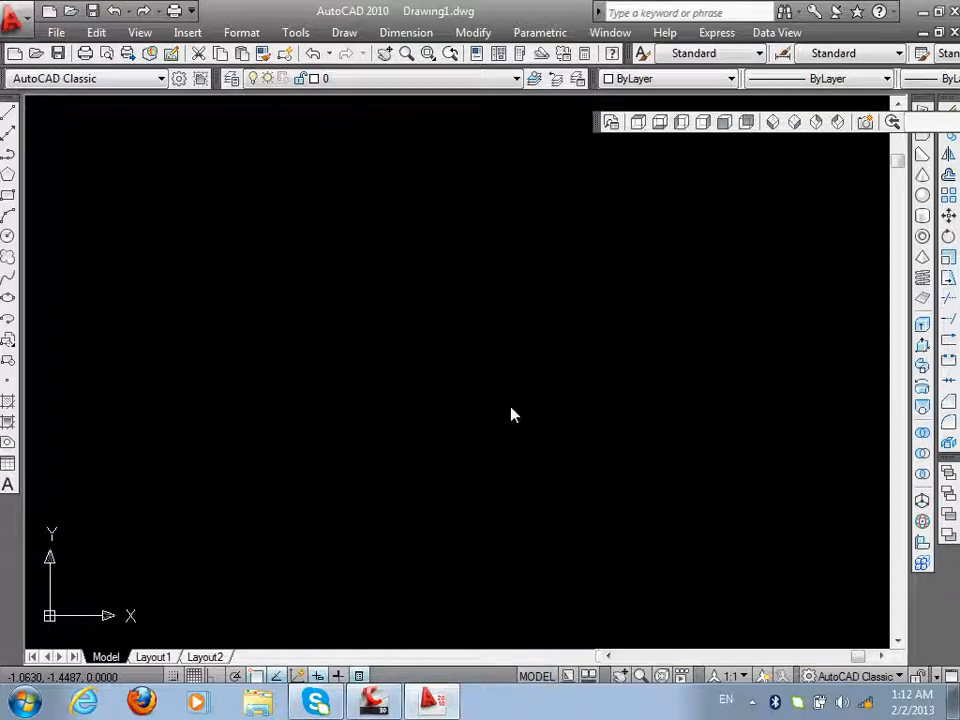
- Draw an open spline through six points forming two crests, two troughs and a rising end, accepting the default start and end tangents
left_click(606, 388)
left_click(314, 497)
type("s")
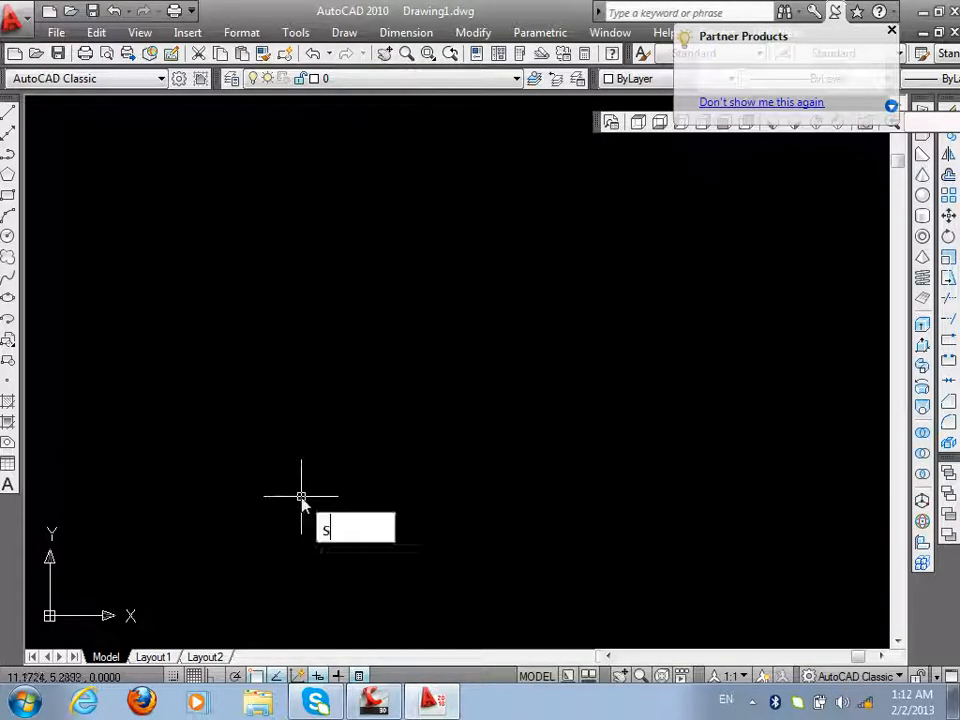
type("pl")
key("Return")
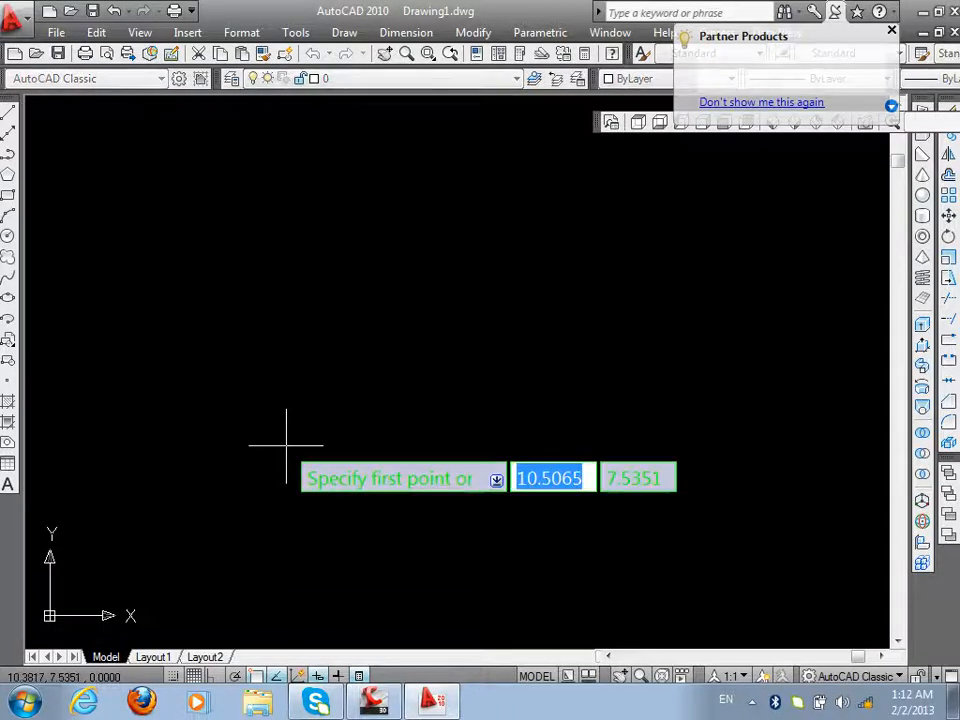
left_click(150, 461)
left_click(369, 579)
left_click(409, 253)
left_click(576, 525)
left_click(669, 237)
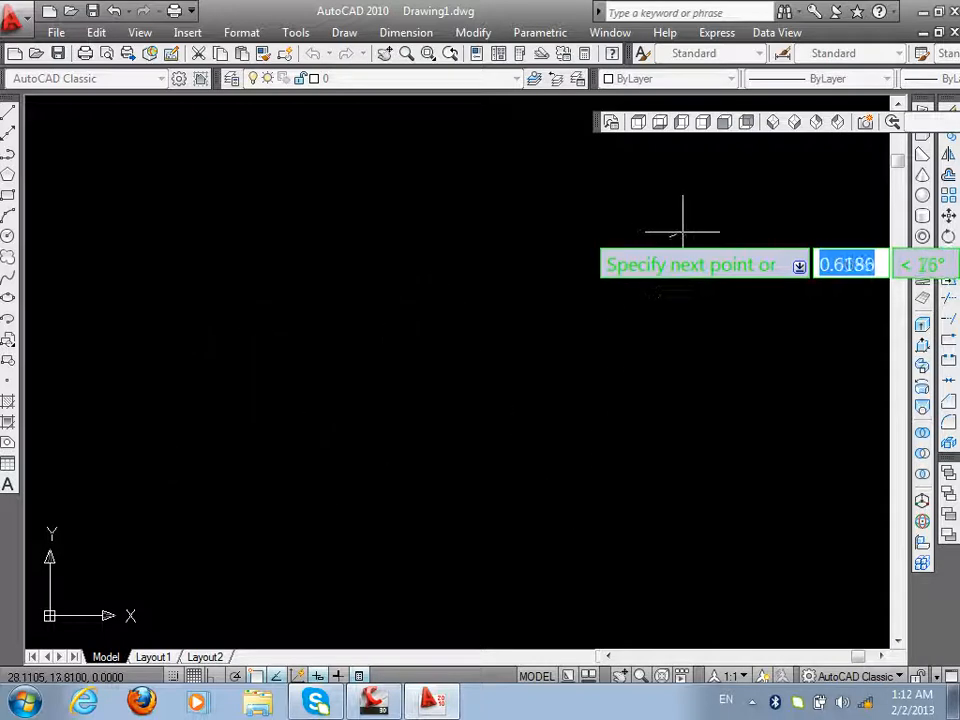
key("Return")
key("Return")
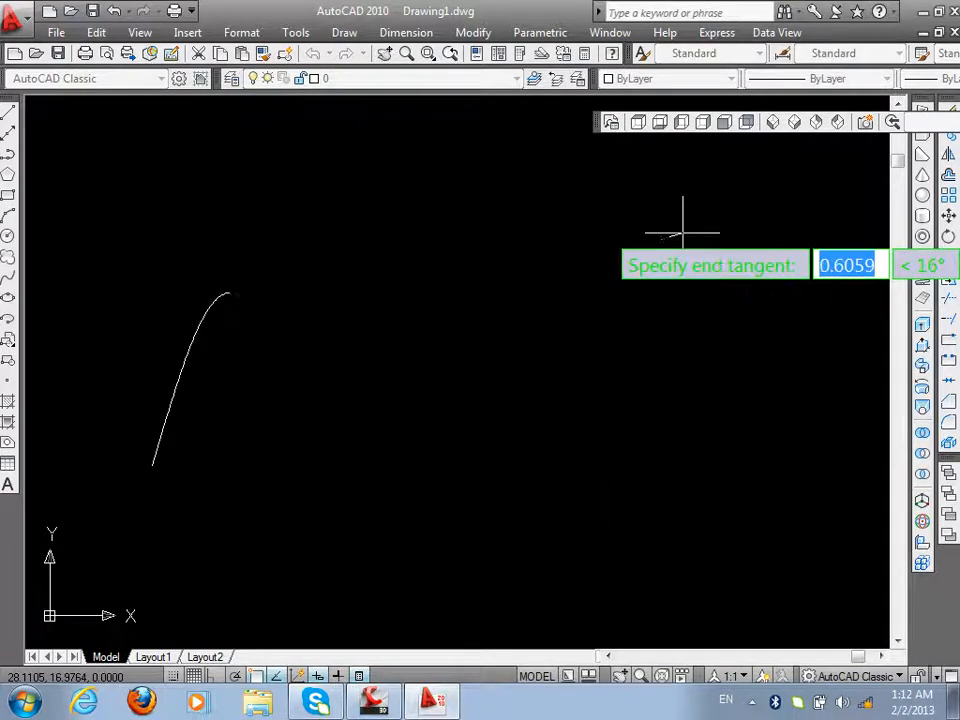
key("Return")
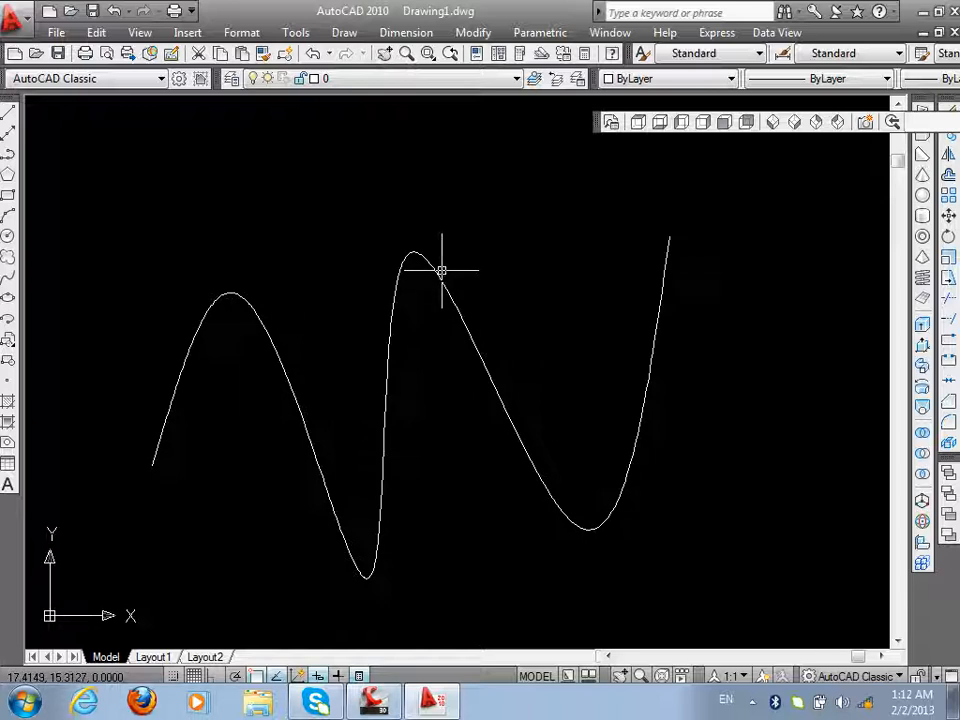
- Draw a second six-point open spline crossing the first one, again accepting the default start and end tangents
key("Return")
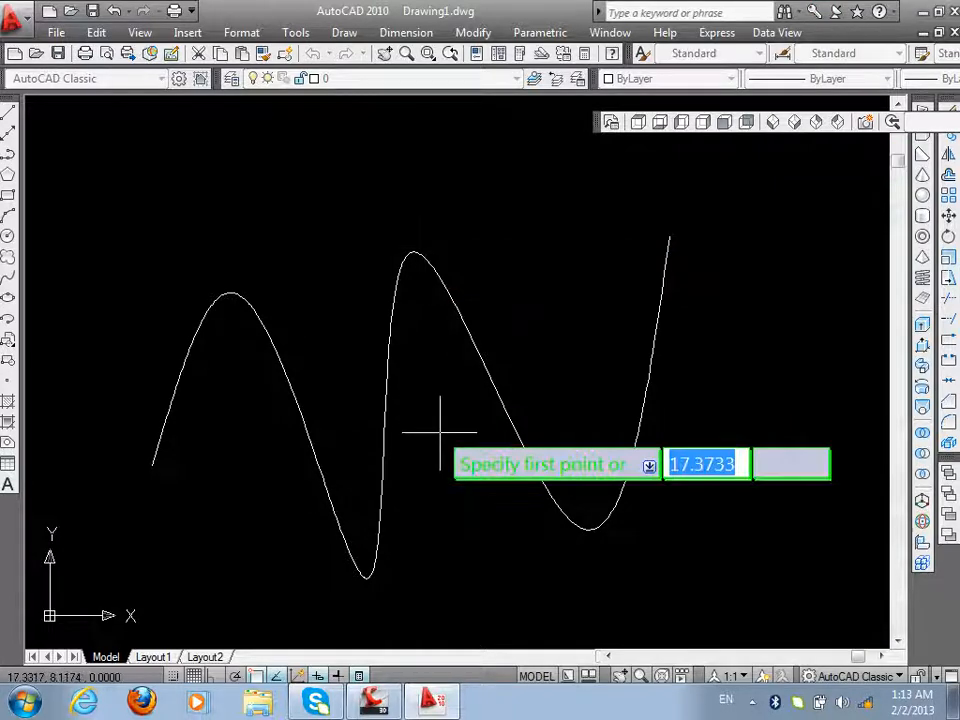
left_click(293, 298)
left_click(384, 186)
left_click(431, 516)
left_click(537, 187)
left_click(585, 345)
left_click(836, 345)
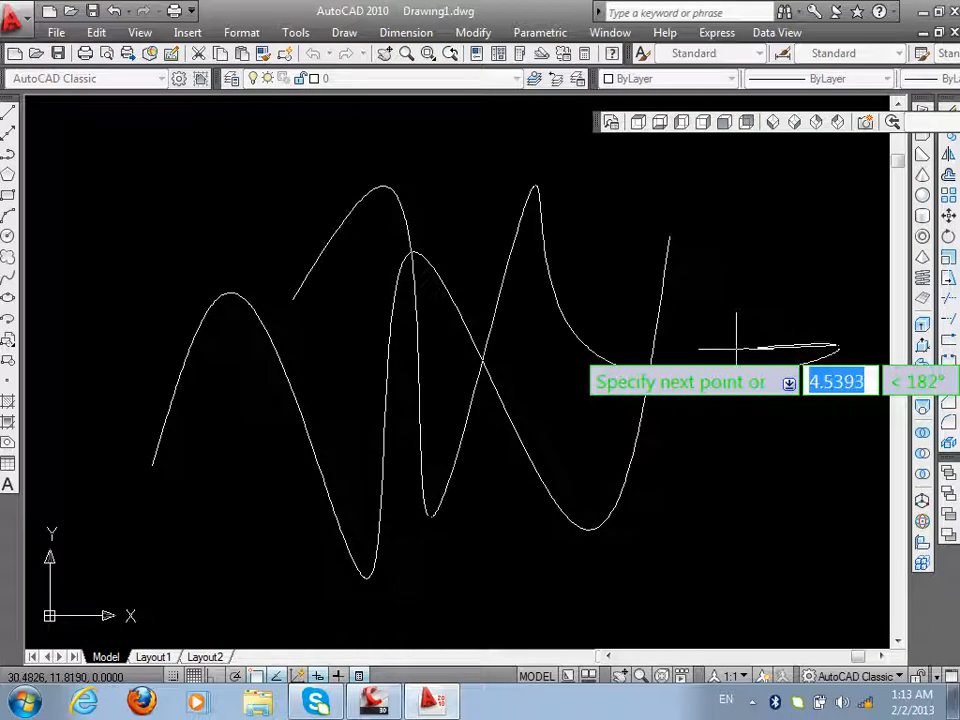
key("Return")
key("Return")
key("Return")
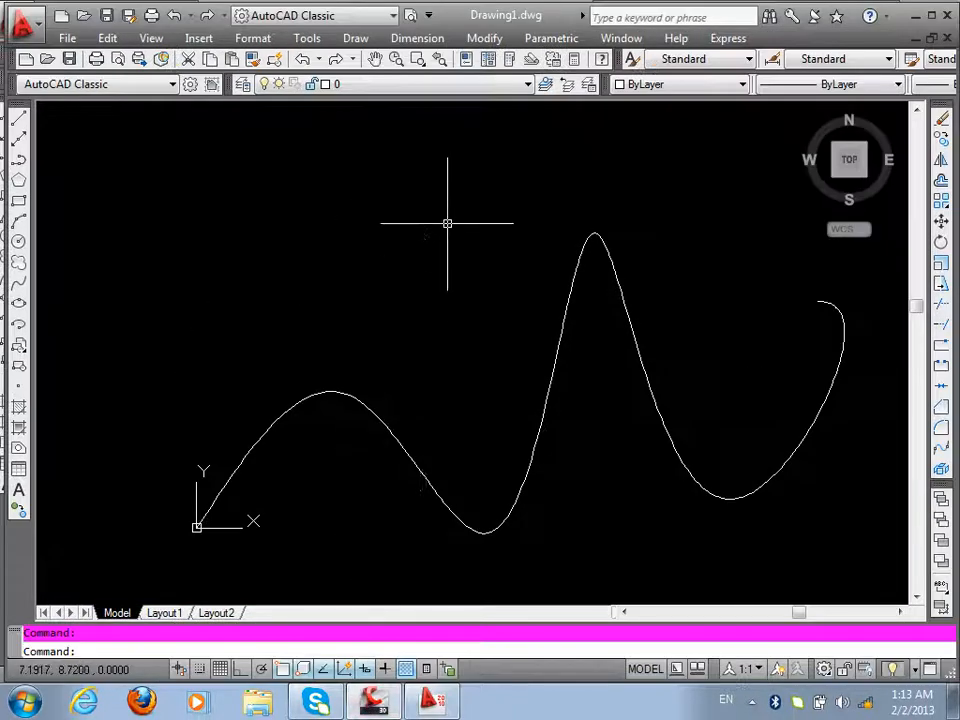
- Switch back to AutoCAD Civil 3D and draw a five-point open spline above and to the left of the existing curve
left_click_drag(446, 221, 339, 299)
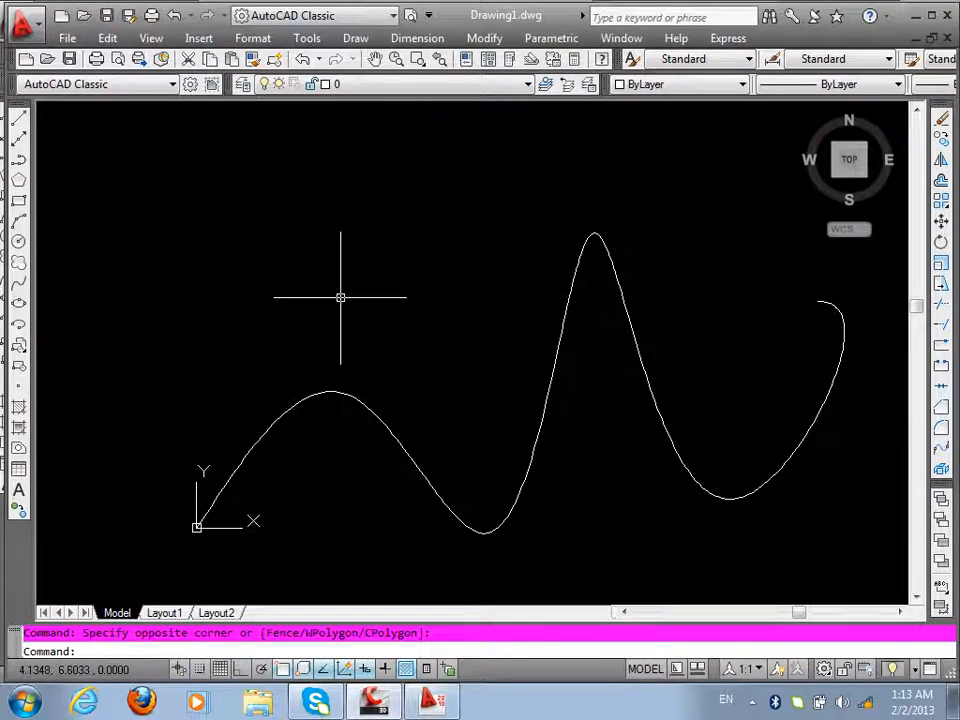
type("spl")
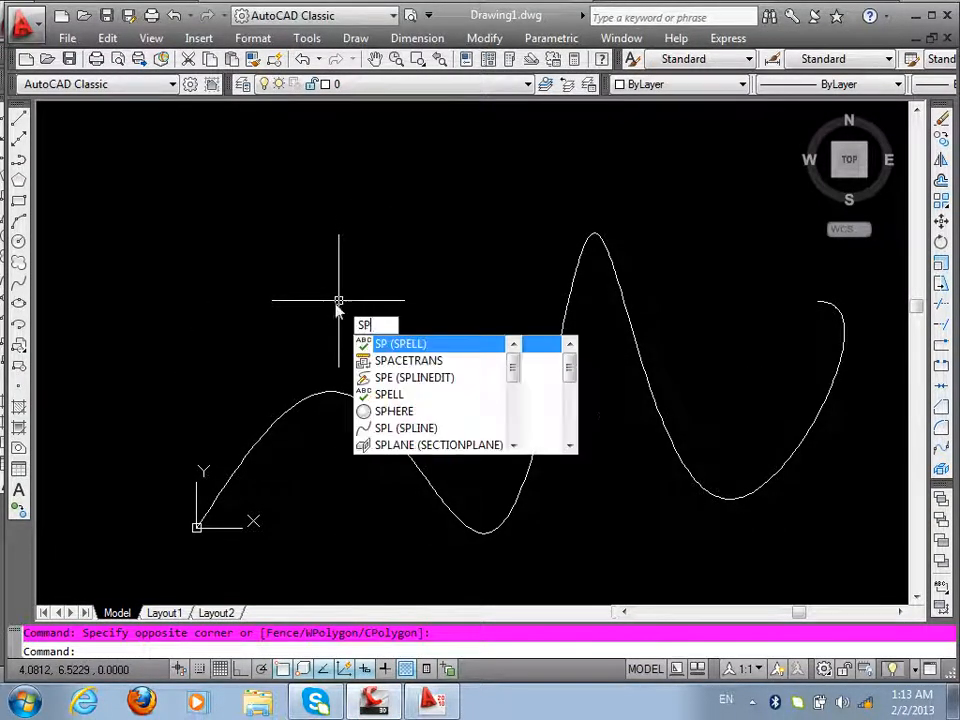
key("Return")
left_click(121, 385)
left_click(160, 211)
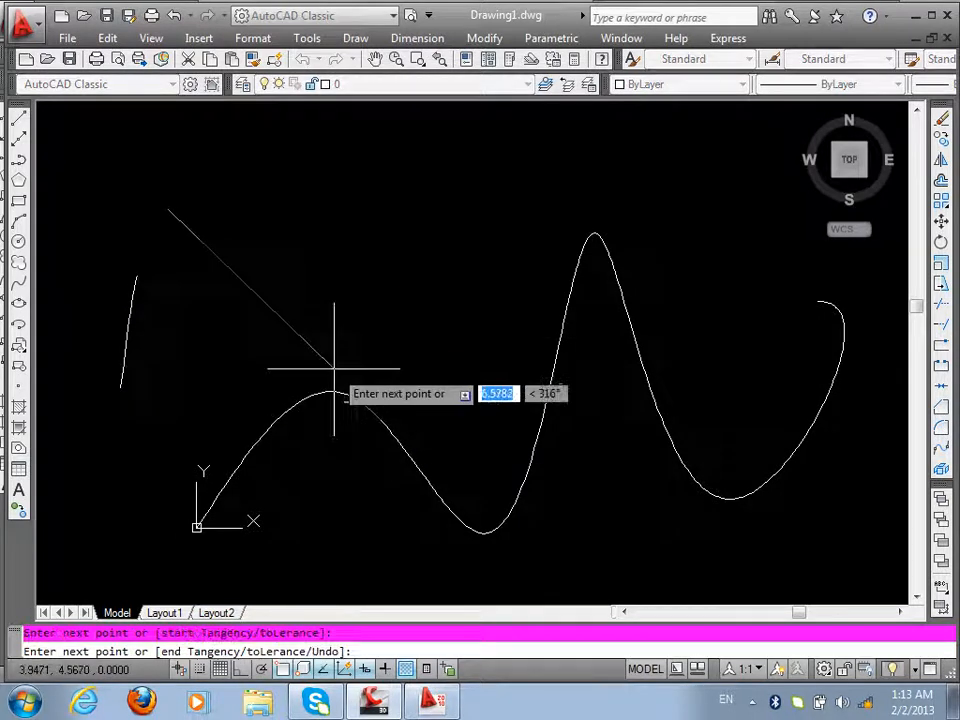
left_click(343, 378)
left_click(366, 220)
left_click(456, 320)
key("Return")
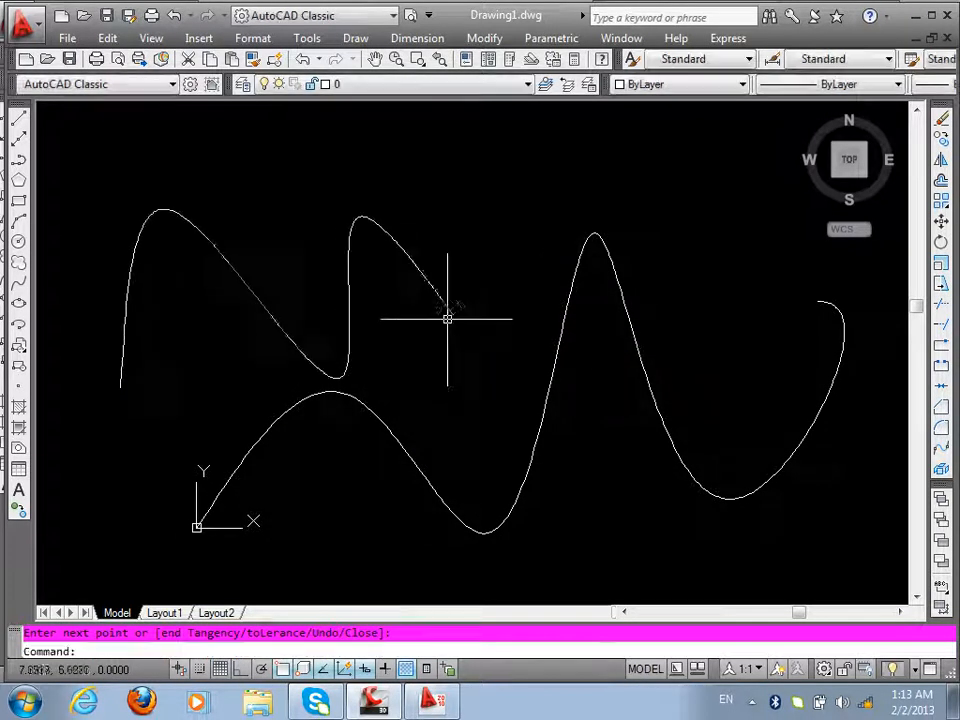
- Erase the spline that starts at the origin
left_click(533, 412)
left_click(438, 518)
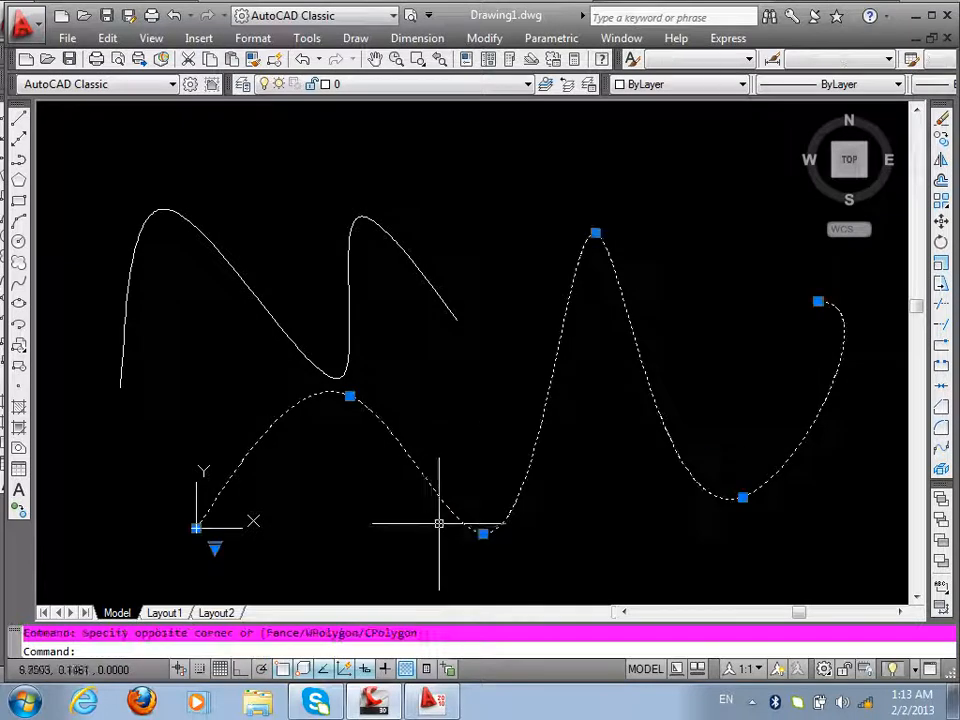
key("Delete")
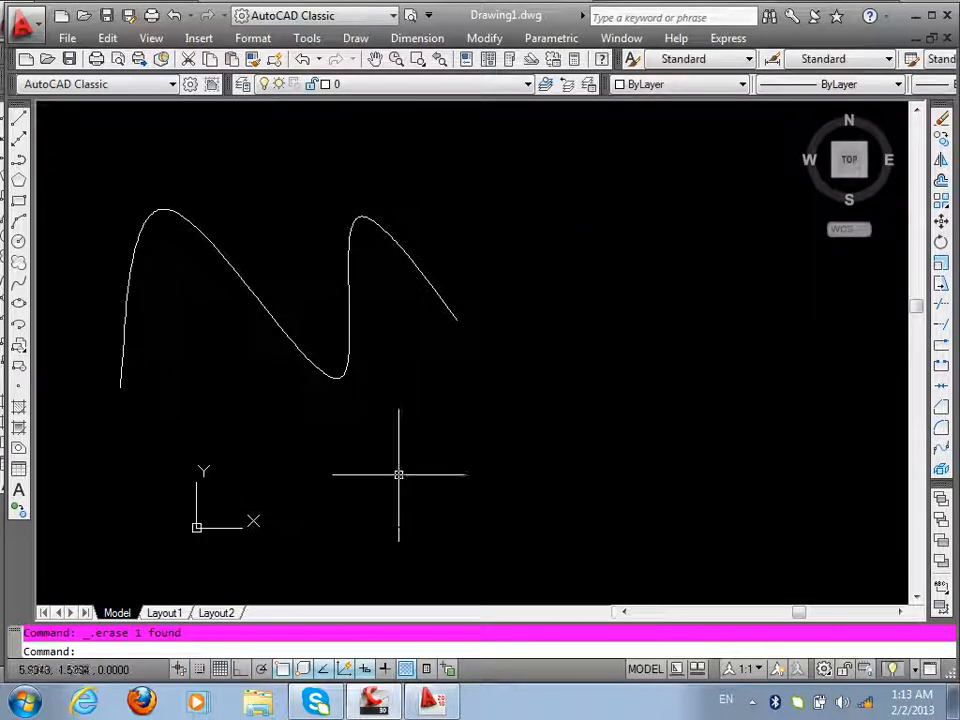
- Switch to AutoCAD 2010 and erase both crossing splines
left_click(450, 710)
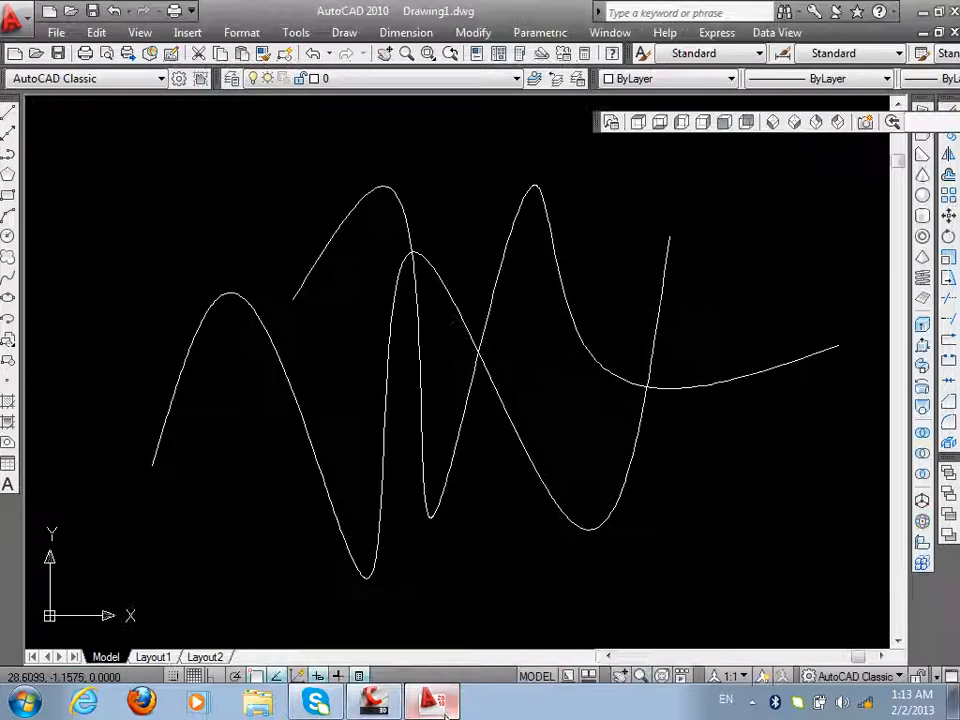
left_click(370, 703)
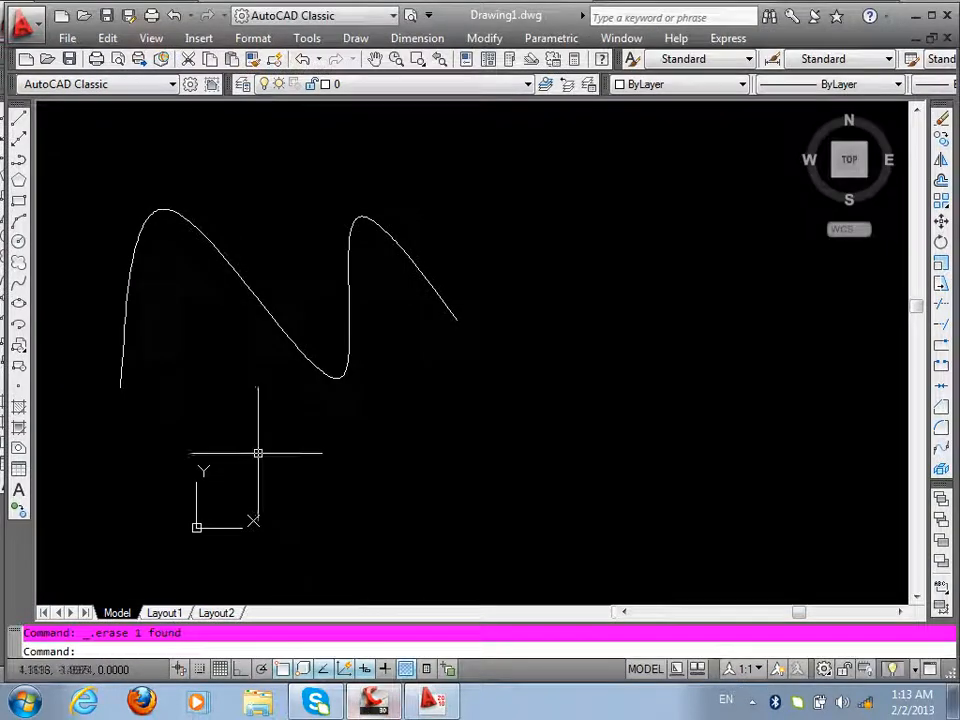
left_click(448, 700)
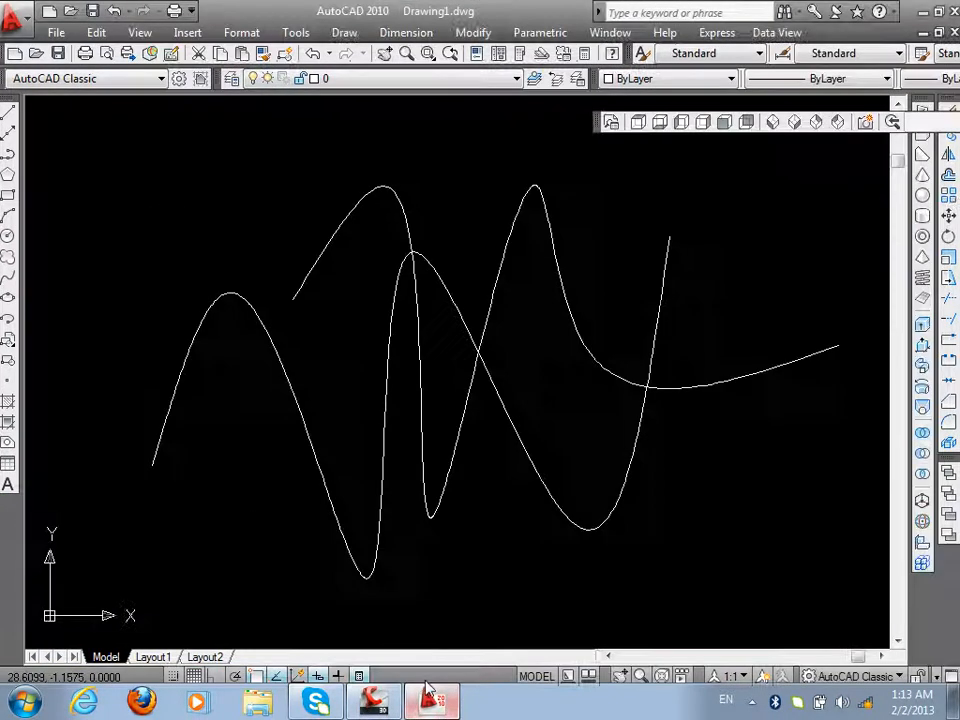
left_click(699, 276)
left_click(337, 457)
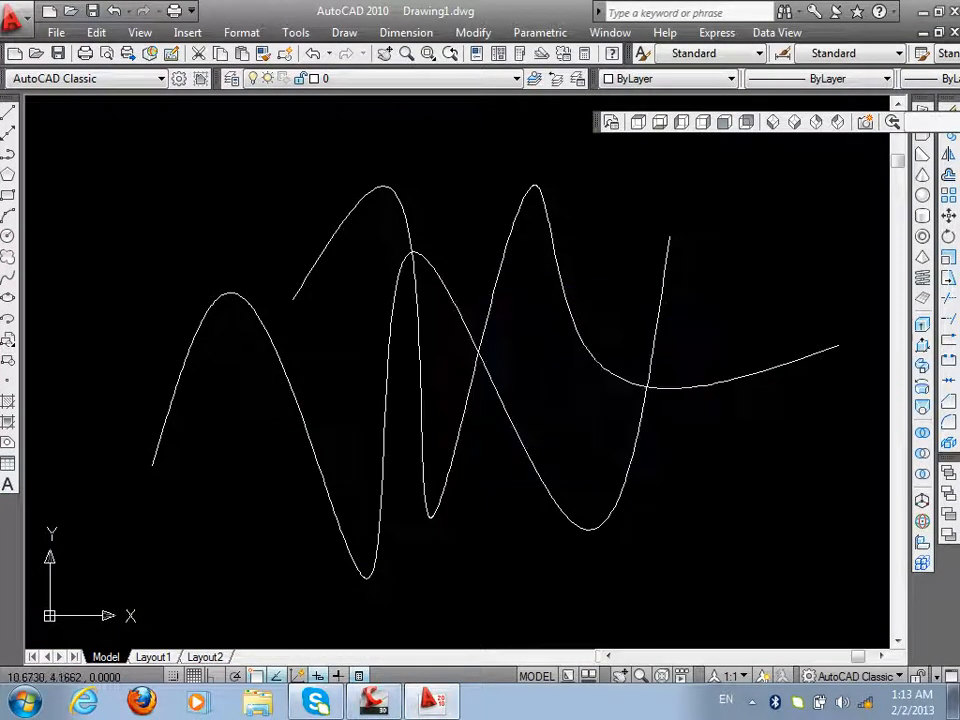
key("Delete")
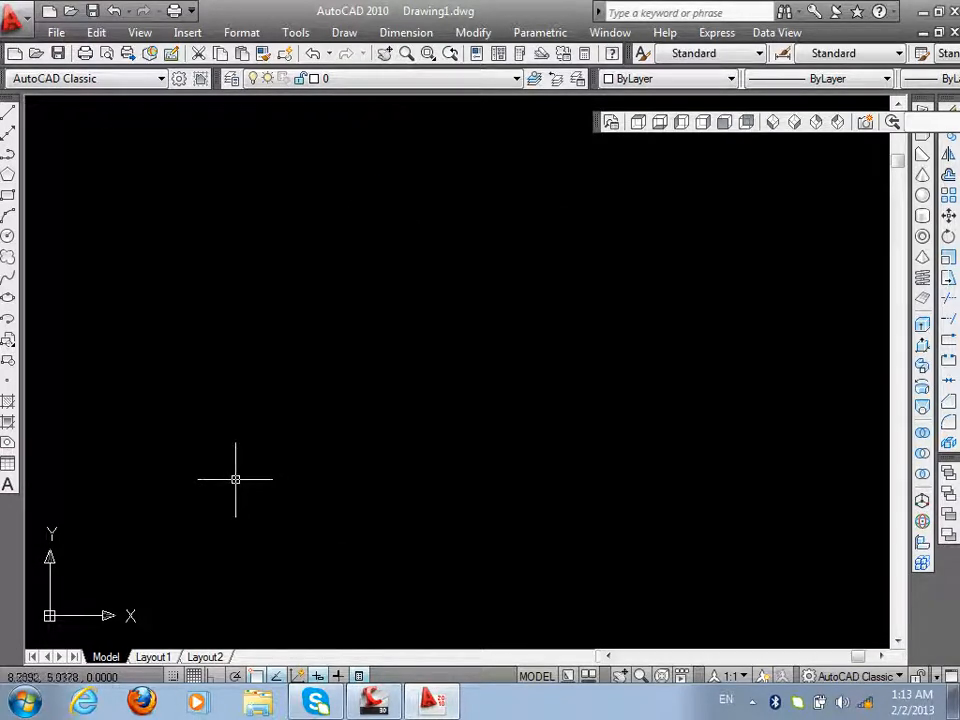
- Draw a five-point open wavy spline above and right of the origin, accepting the default start and end tangents
type("l")
key("BackSpace")
type("spl")
key("Return")
left_click(182, 537)
left_click(251, 277)
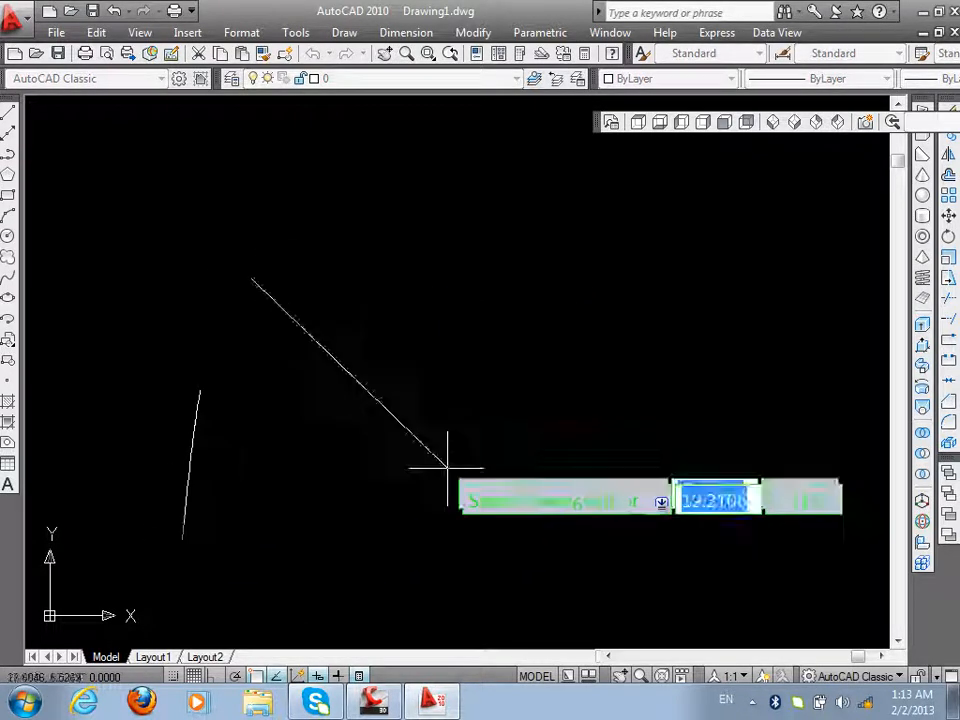
left_click(478, 531)
left_click(548, 218)
left_click(775, 422)
key("Return")
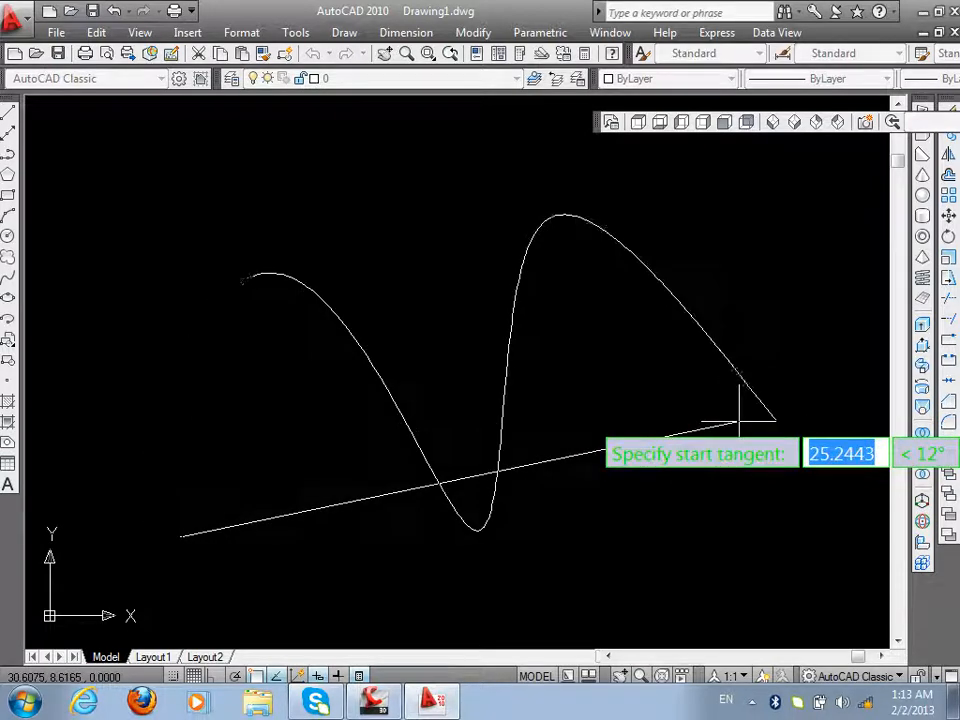
key("Return")
key("Return")
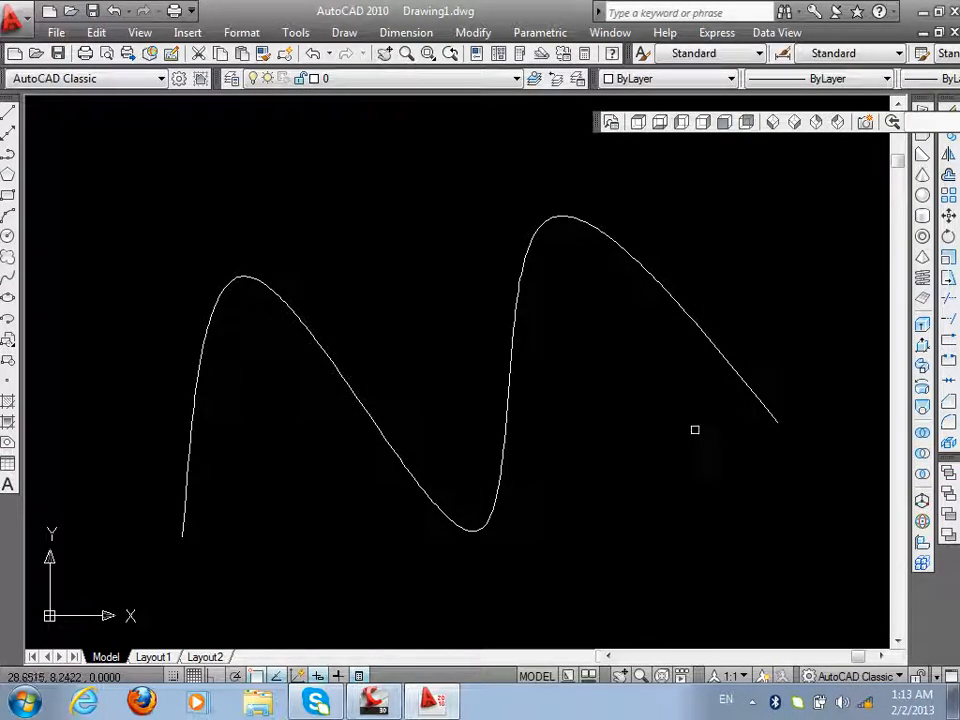
- Show the command line window and try starting another spline inside the first arch of the existing curve
key("ctrl+9")
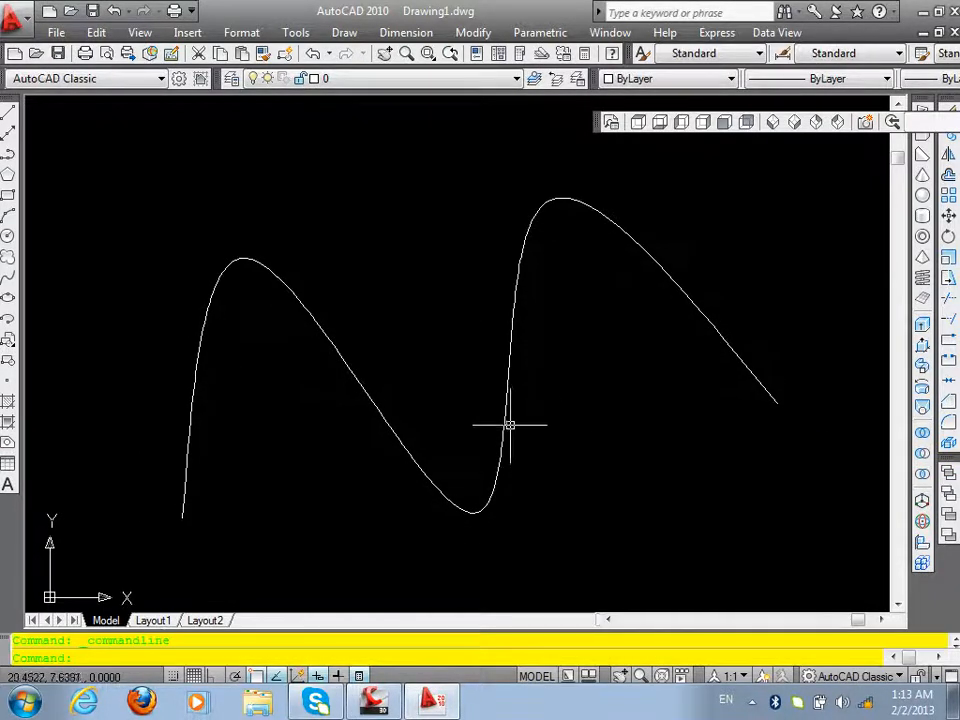
left_click(9, 279)
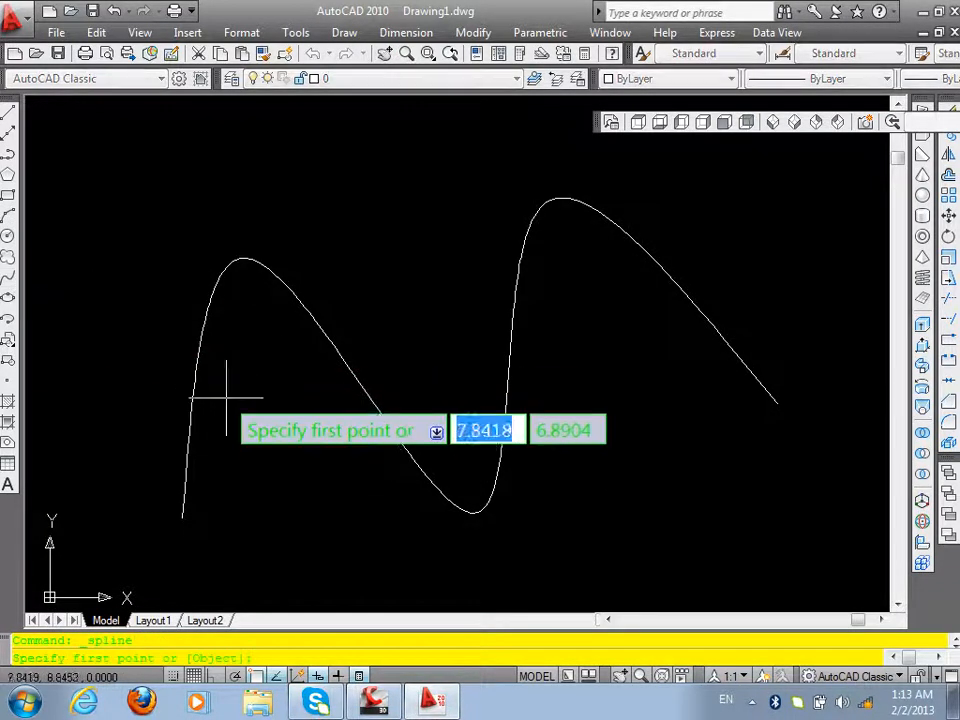
left_click(257, 443)
key("Escape")
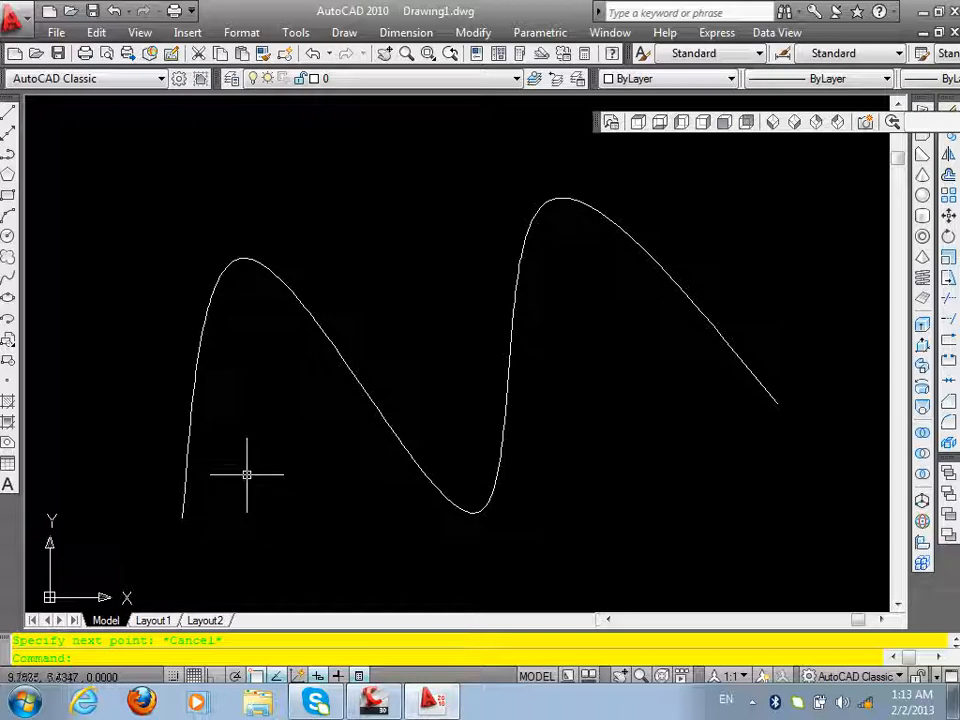
- Erase the five-point spline
scroll(260, 545, "down", 4)
left_click(354, 476)
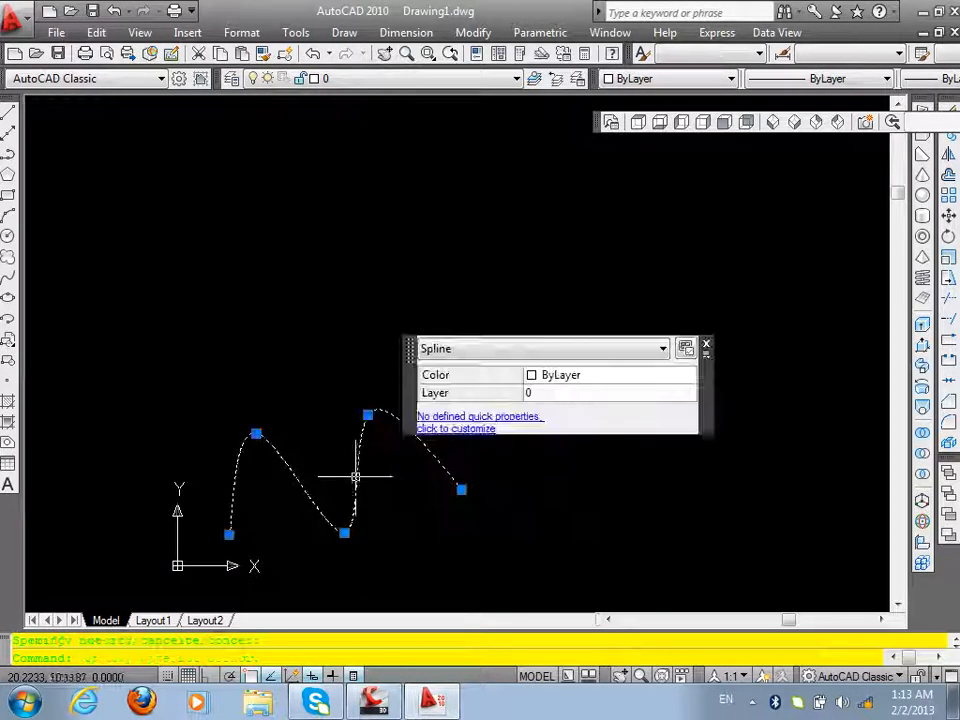
key("Delete")
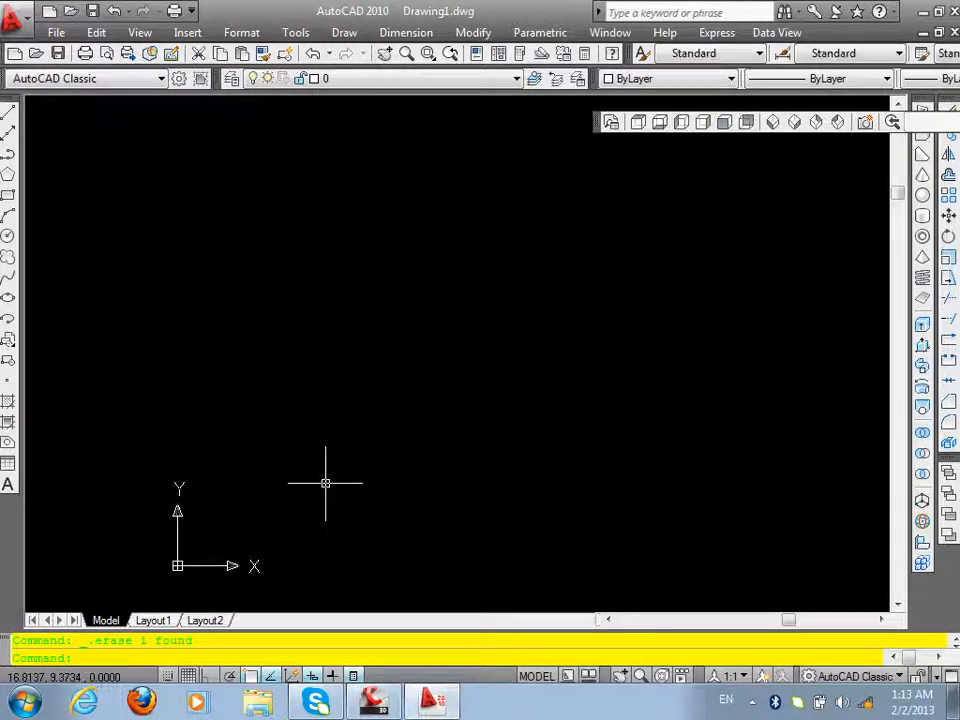
- Draw a seven-point open spline that rises in waves to the right of the origin, accepting the default start and end tangents
type("spl")
key("Return")
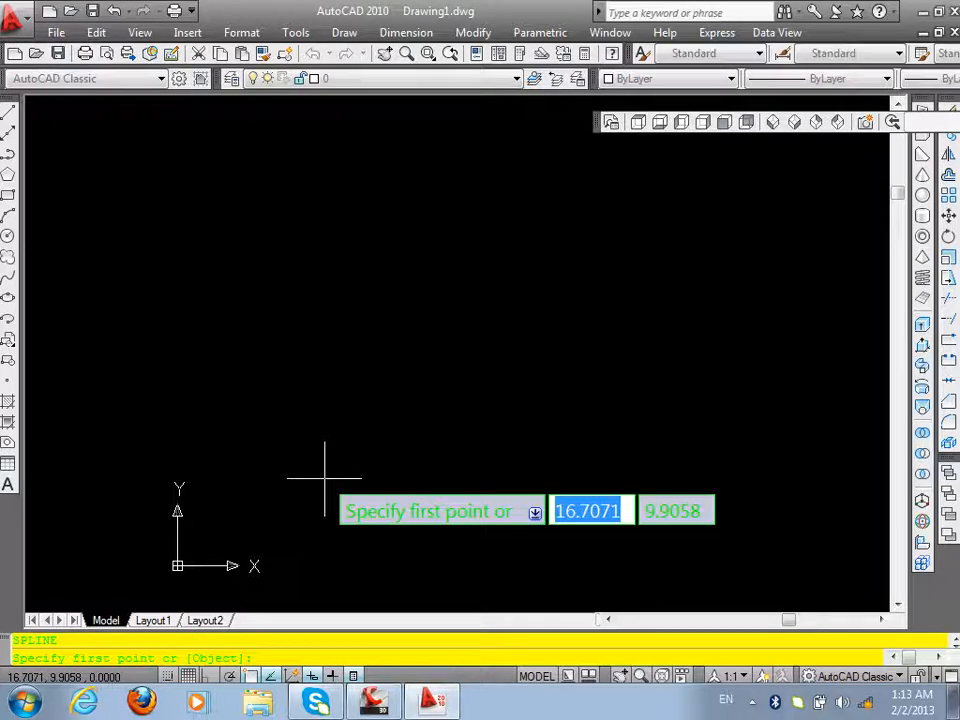
left_click(222, 505)
left_click(375, 394)
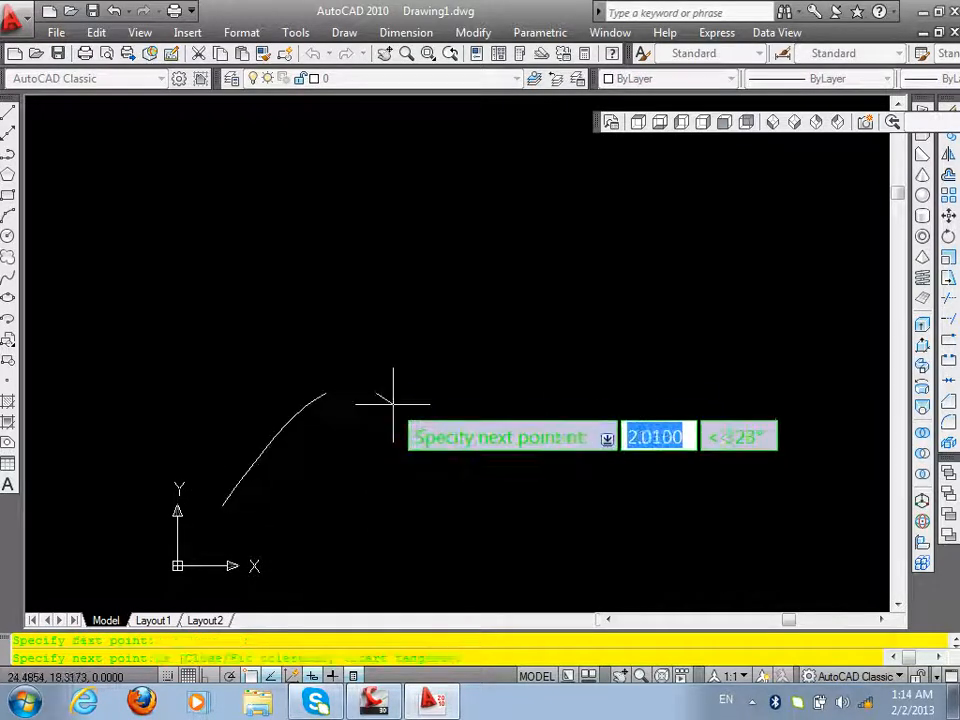
left_click(452, 448)
left_click(559, 327)
left_click(664, 461)
left_click(716, 281)
left_click(811, 339)
key("Return")
key("Return")
key("Return")
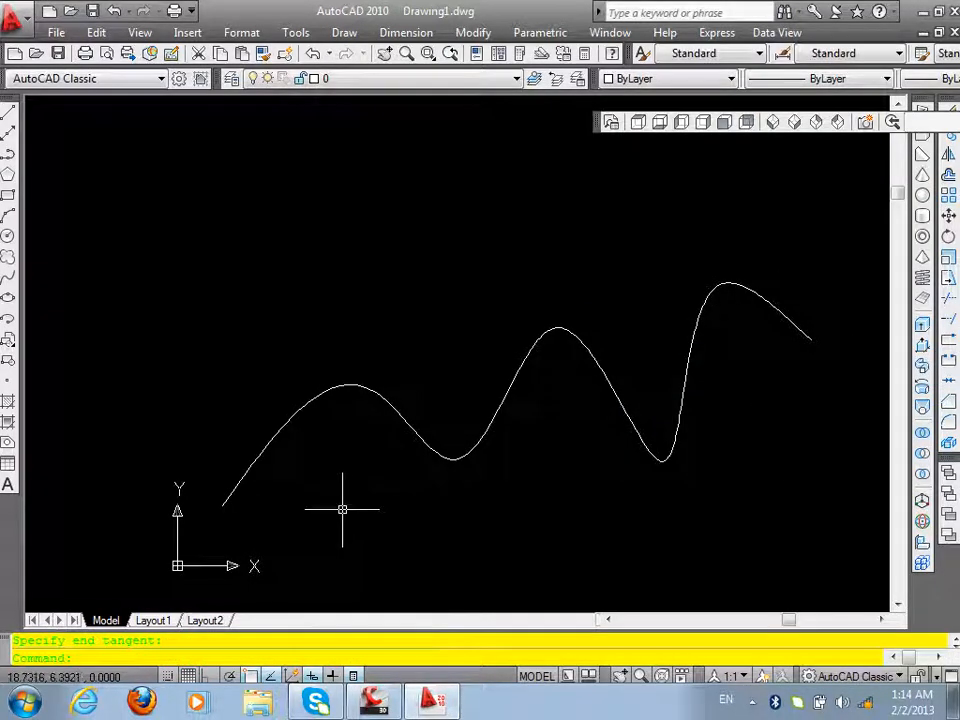
- Draw a gently rising straight line through the middle of the waves, ending at the spline's right endpoint
type("l")
key("Return")
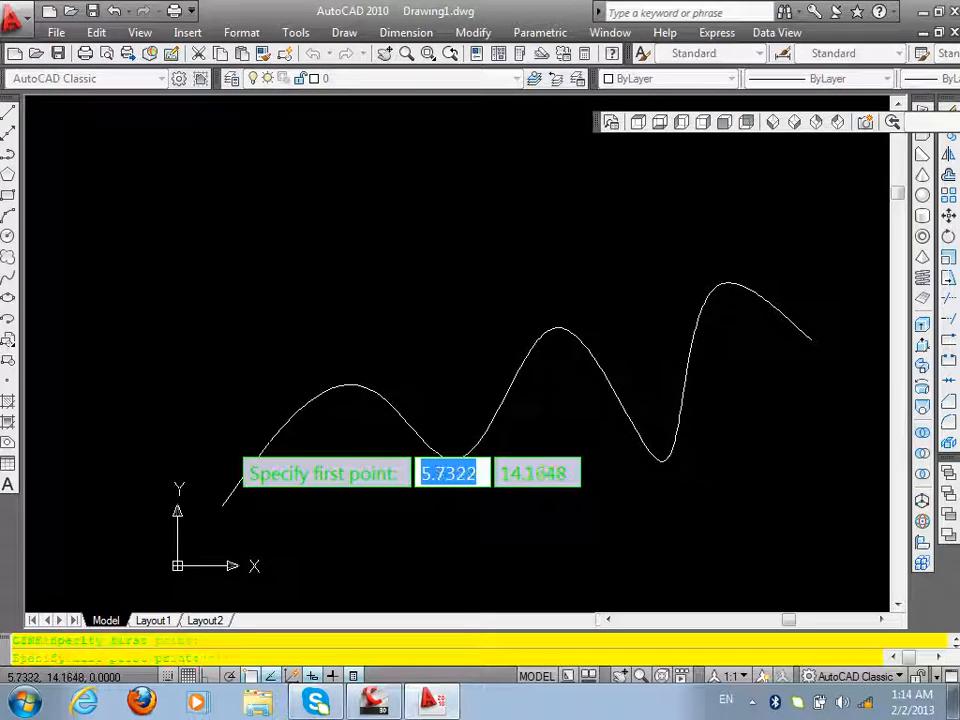
left_click(228, 440)
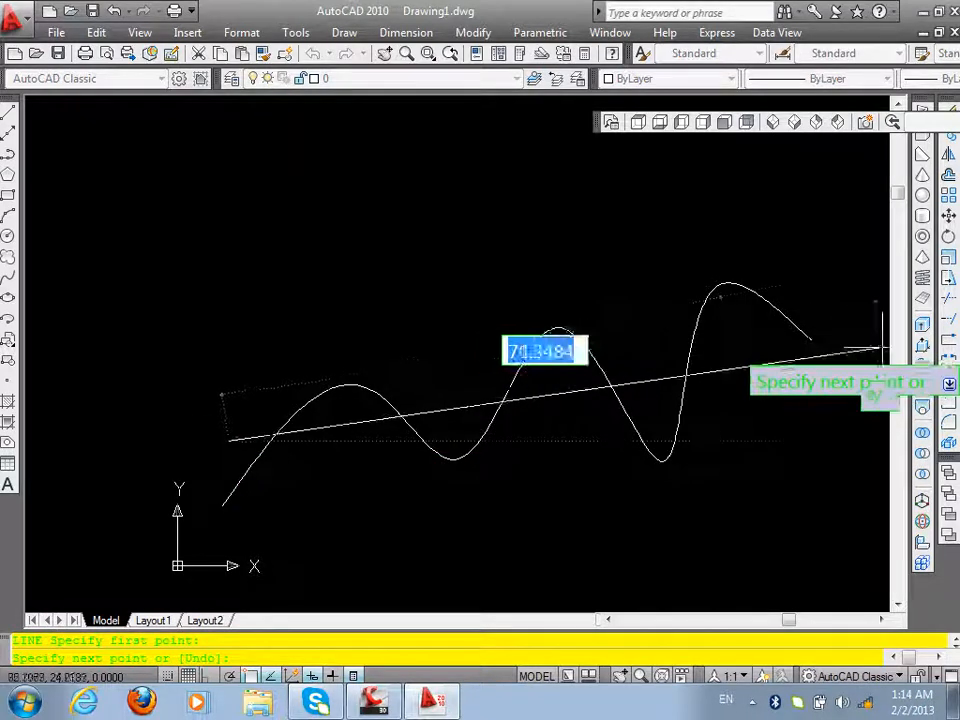
left_click(810, 338)
key("Return")
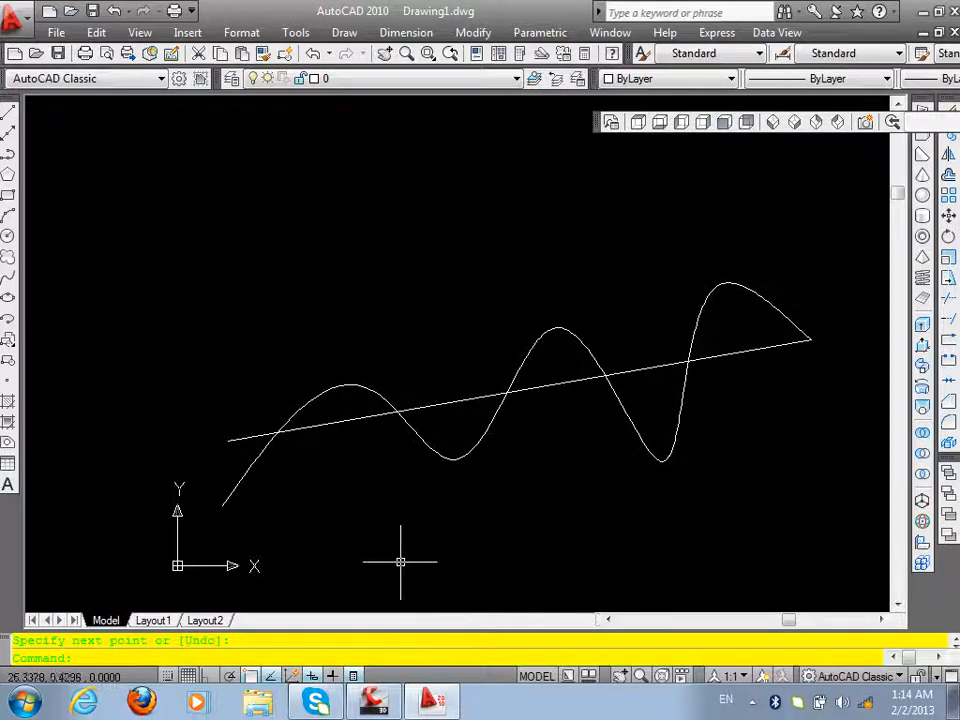
left_click(327, 409)
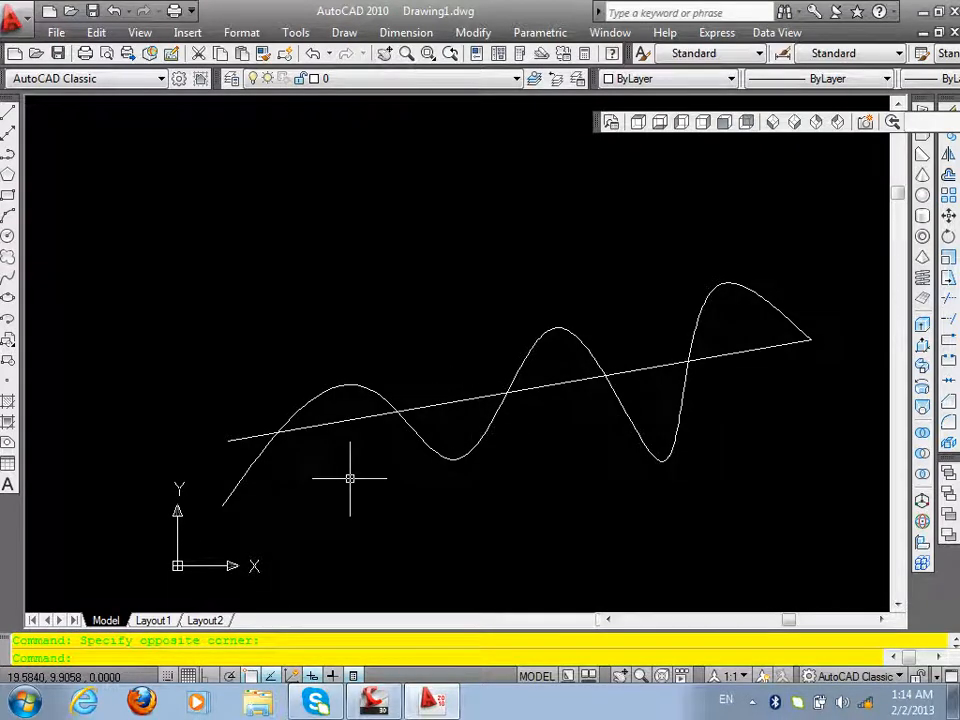
- Draw a second straight line below the first, roughly parallel to it and crossing the spline
type("l")
key("Return")
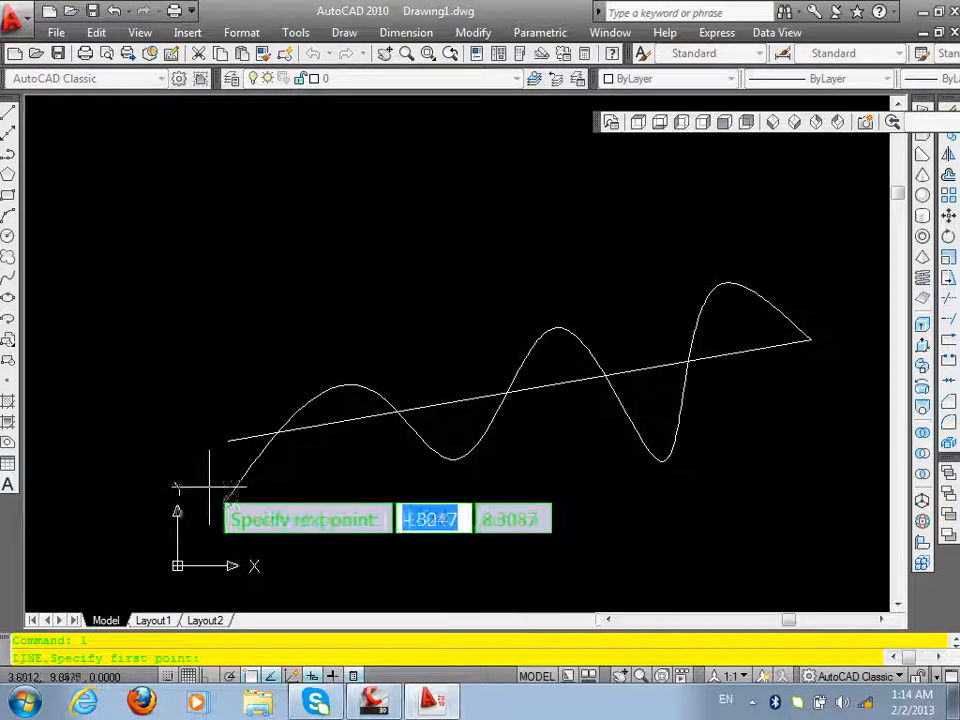
left_click(211, 489)
left_click(820, 385)
key("Return")
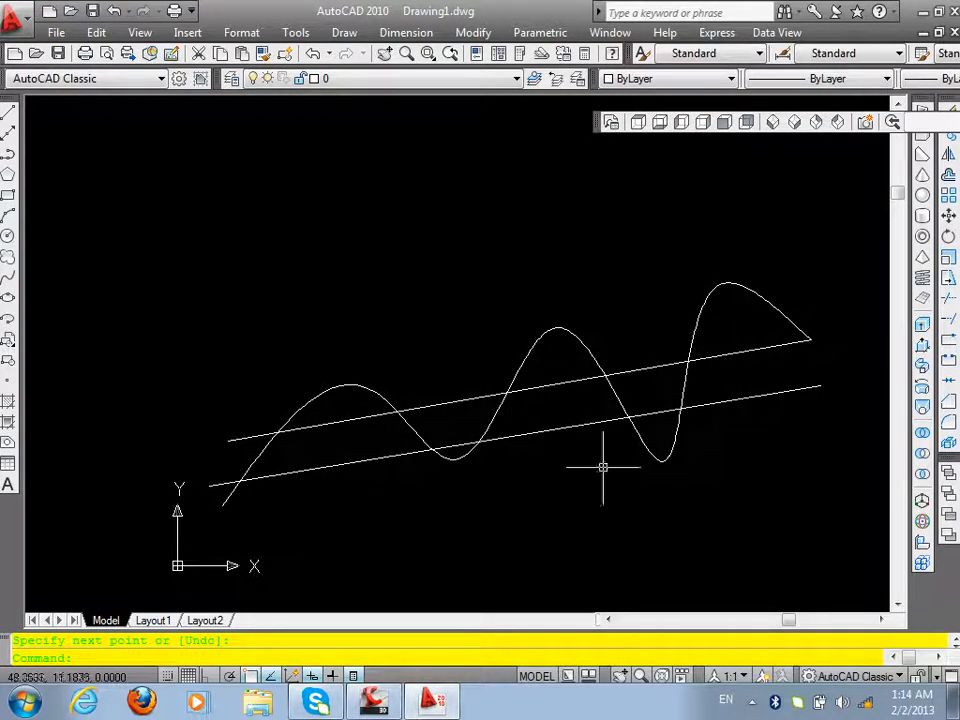
- Erase the lower of the two straight lines crossing the spline
left_click(657, 425)
left_click(653, 427)
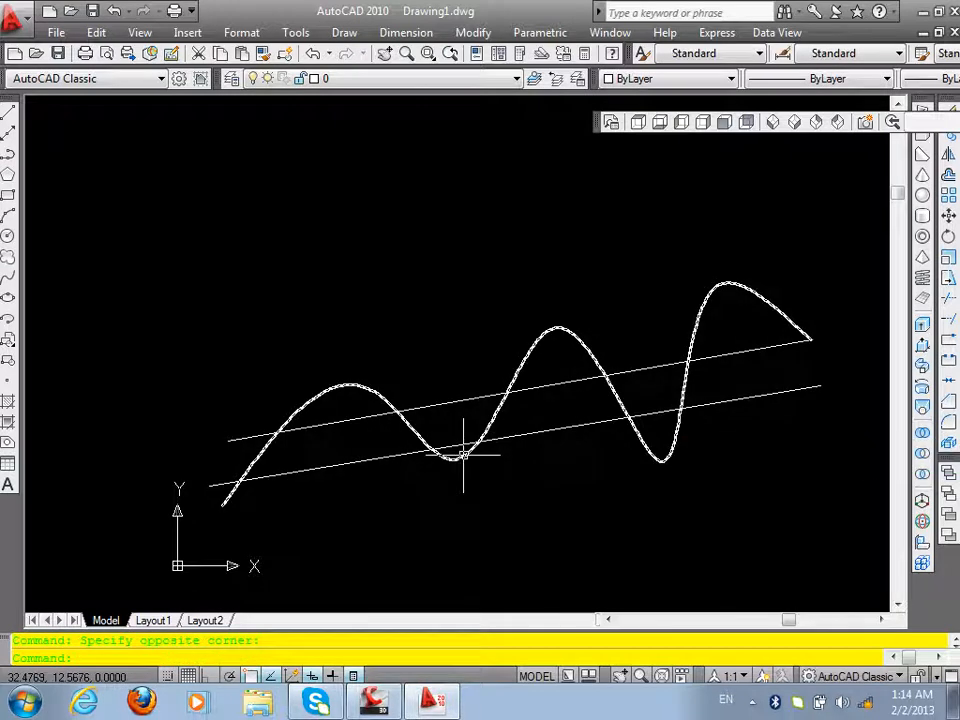
left_click(585, 414)
left_click(562, 460)
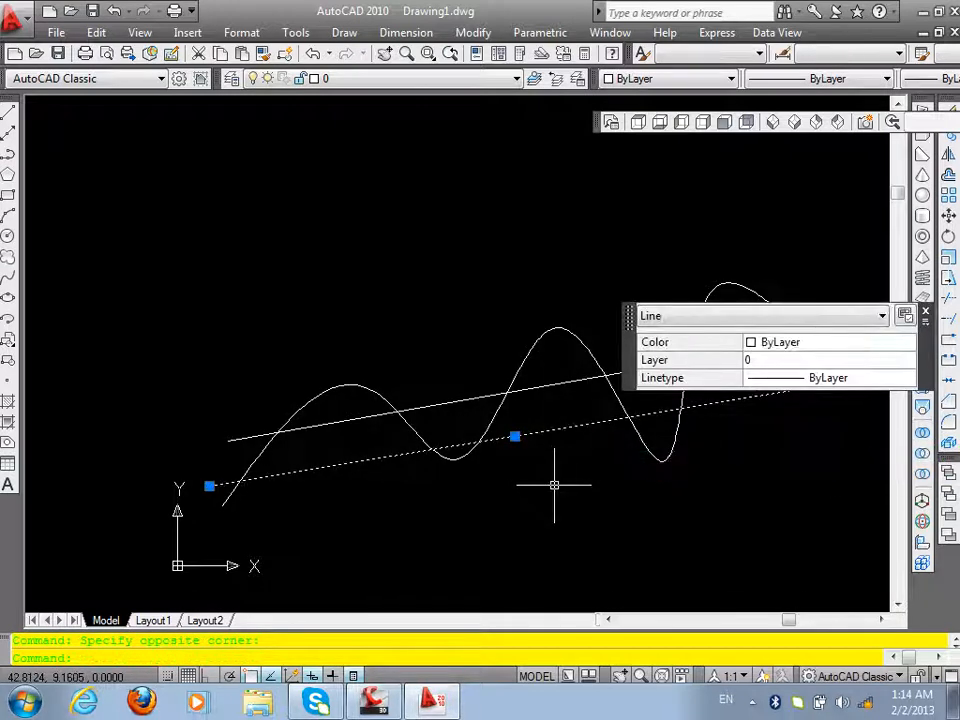
key("Delete")
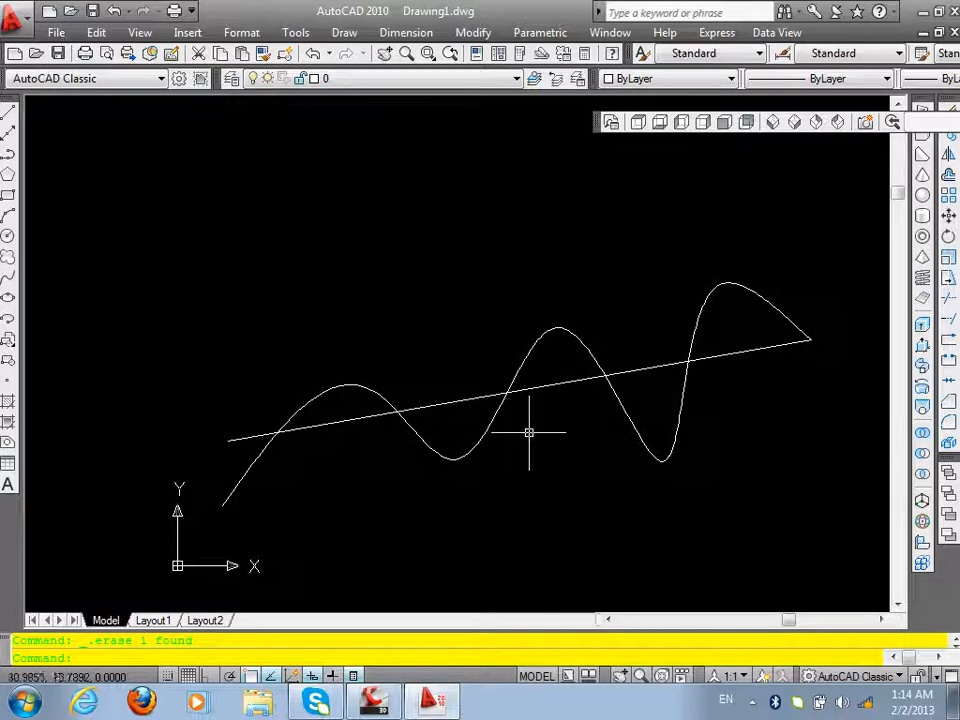
- Switch to AutoCAD Civil 3D and erase the existing five-point spline
left_click(378, 706)
left_click(456, 411)
left_click(396, 358)
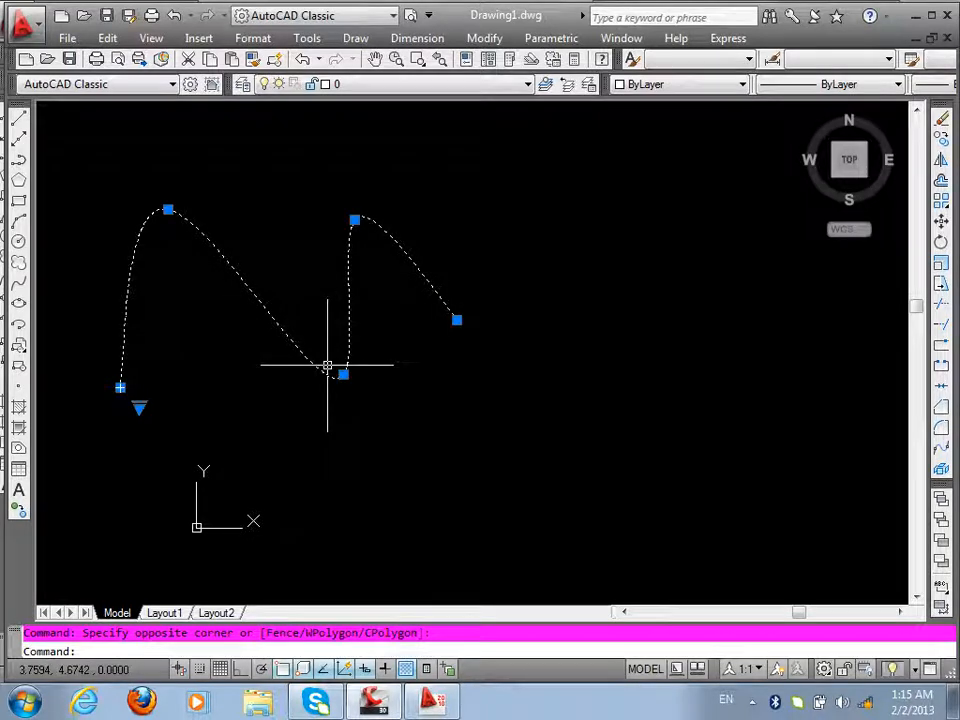
key("Delete")
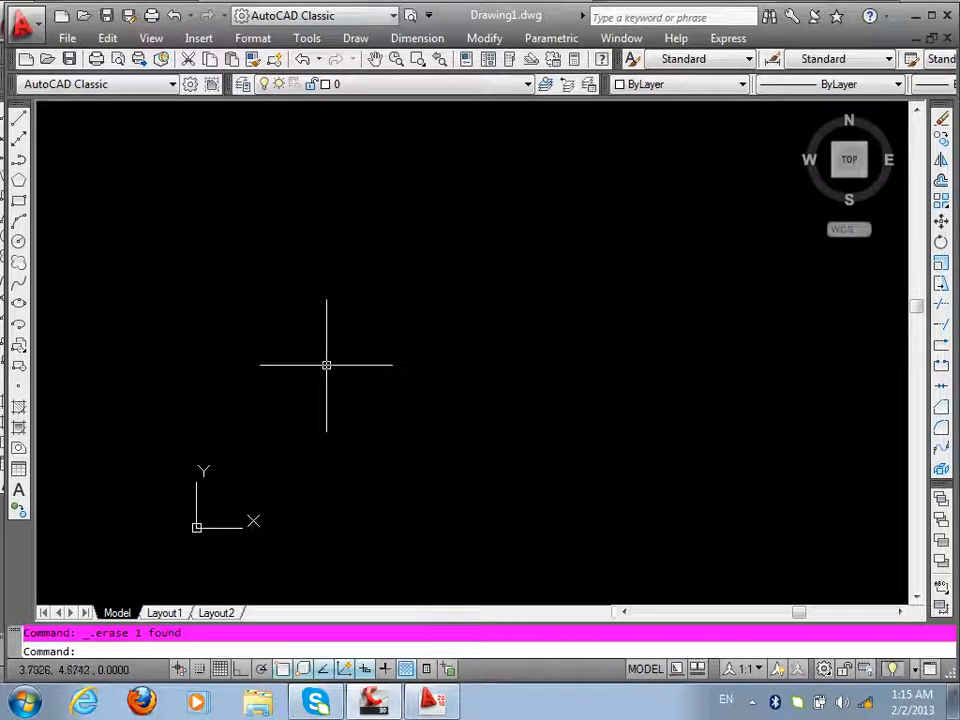
- Draw a seven-point open wavy spline spanning most of the view, starting just above and right of the origin
type("spl")
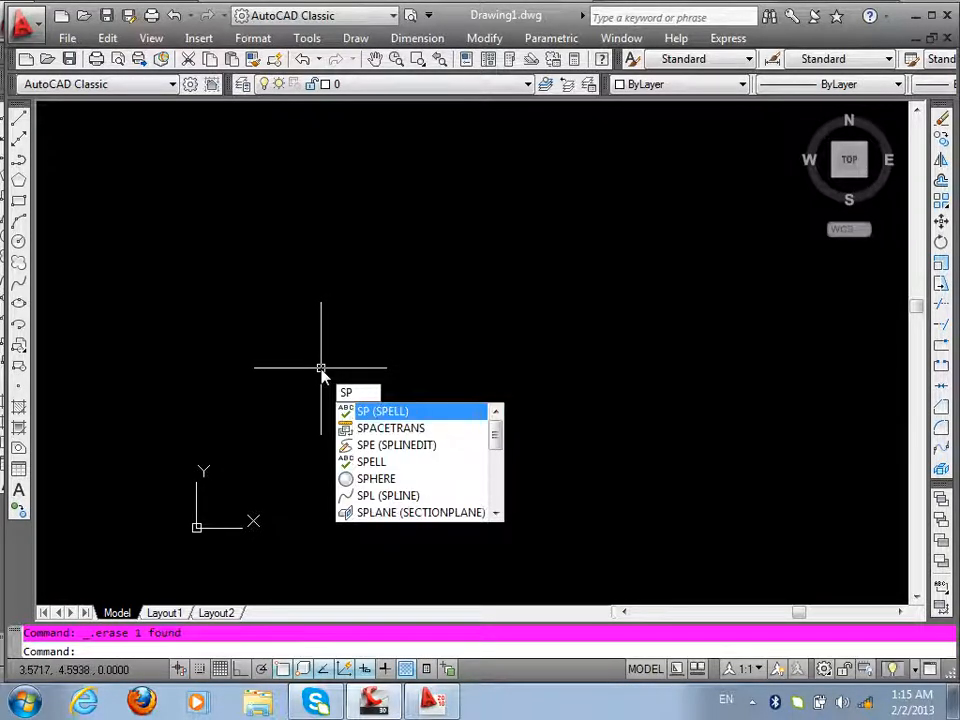
key("Return")
scroll(332, 460, "up", 4)
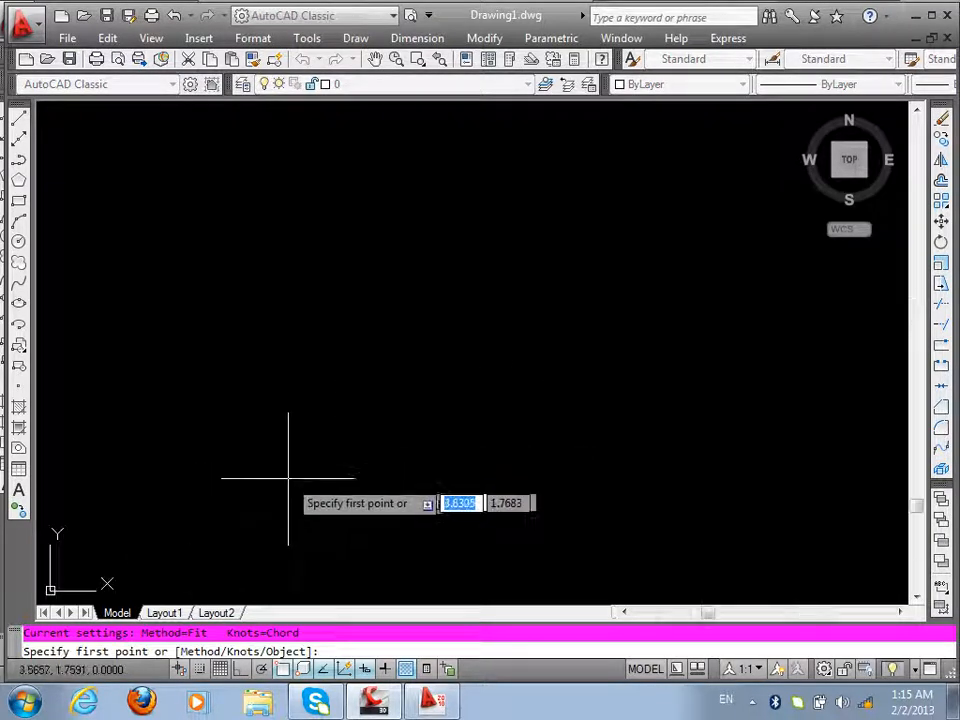
left_click(136, 490)
left_click(182, 341)
left_click(382, 501)
left_click(463, 238)
left_click(636, 429)
left_click(717, 243)
left_click(787, 308)
key("Return")
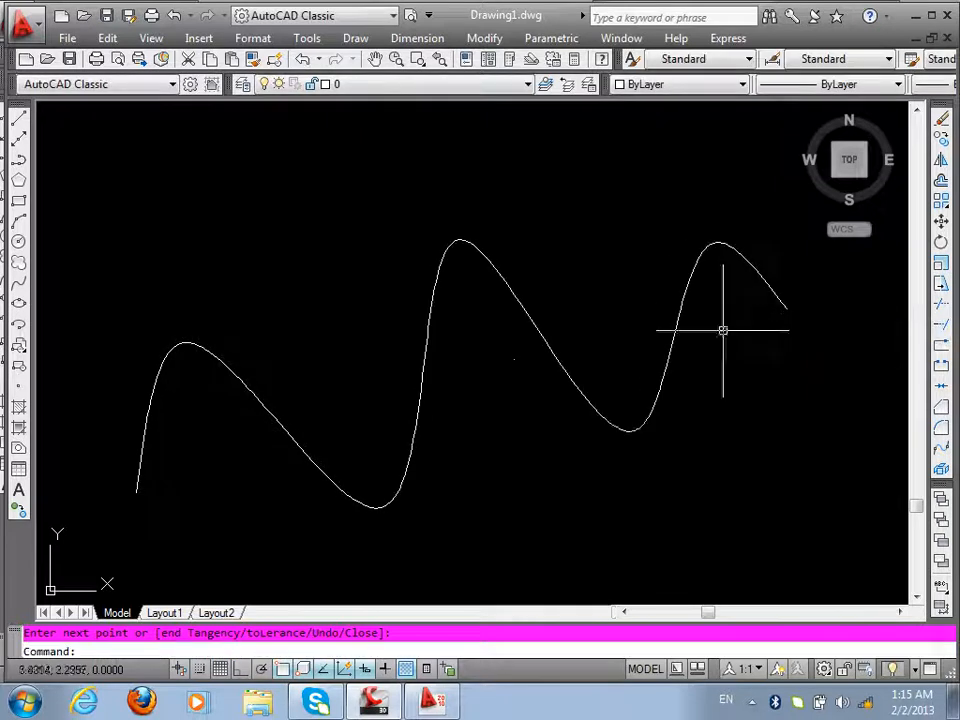
- Draw a rising straight line through the middle of the waves, from left of the spline's start to near its right end
type("l")
key("Return")
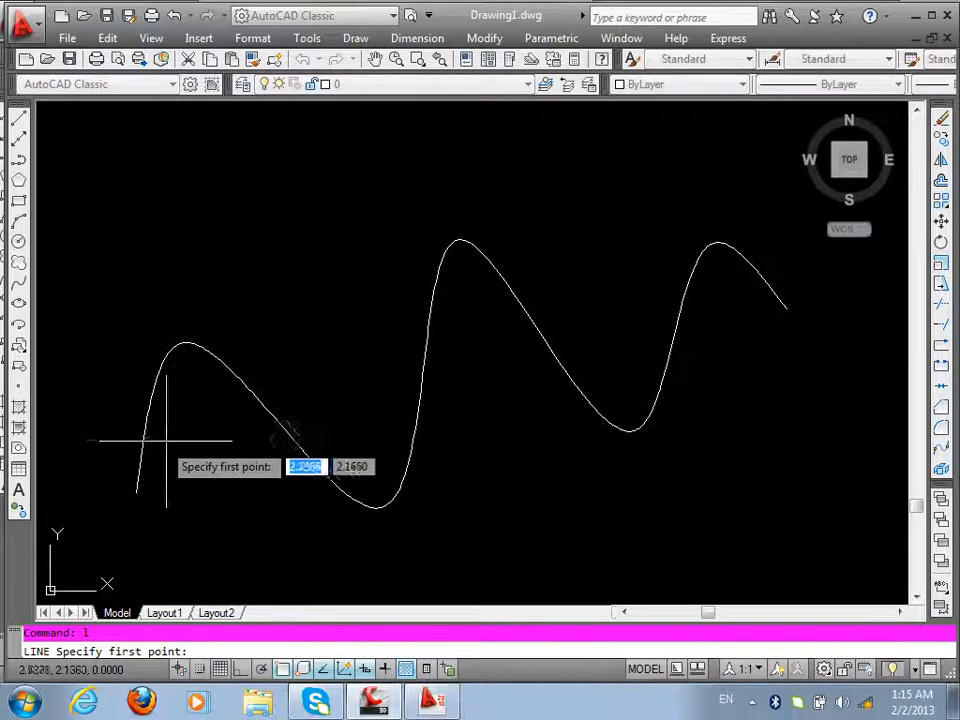
left_click(88, 436)
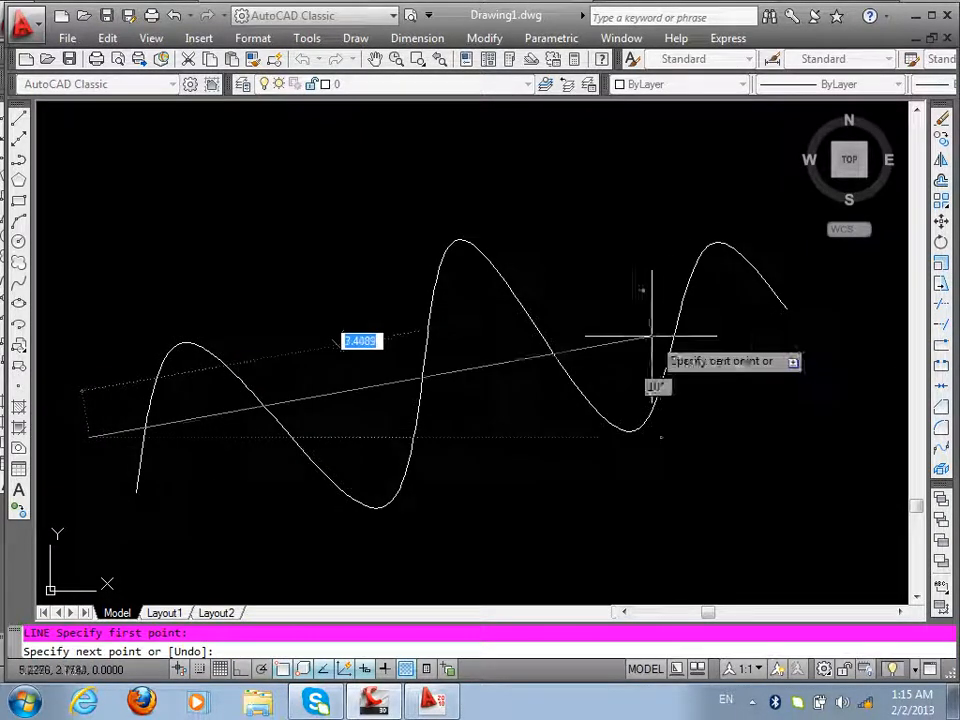
left_click(783, 280)
key("Return")
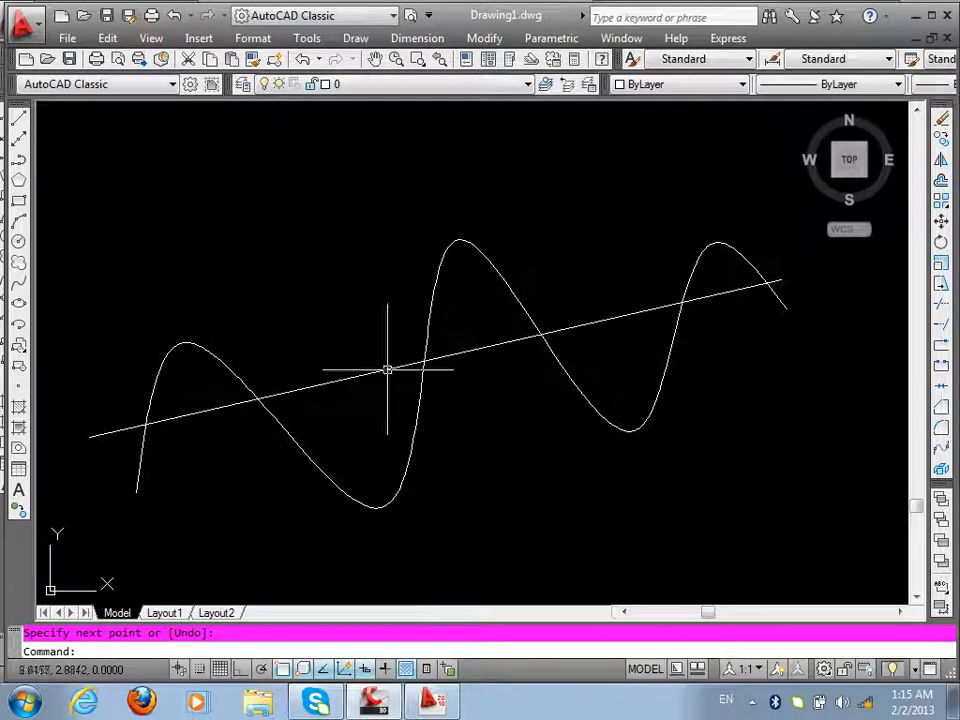
left_click(219, 374)
left_click(185, 390)
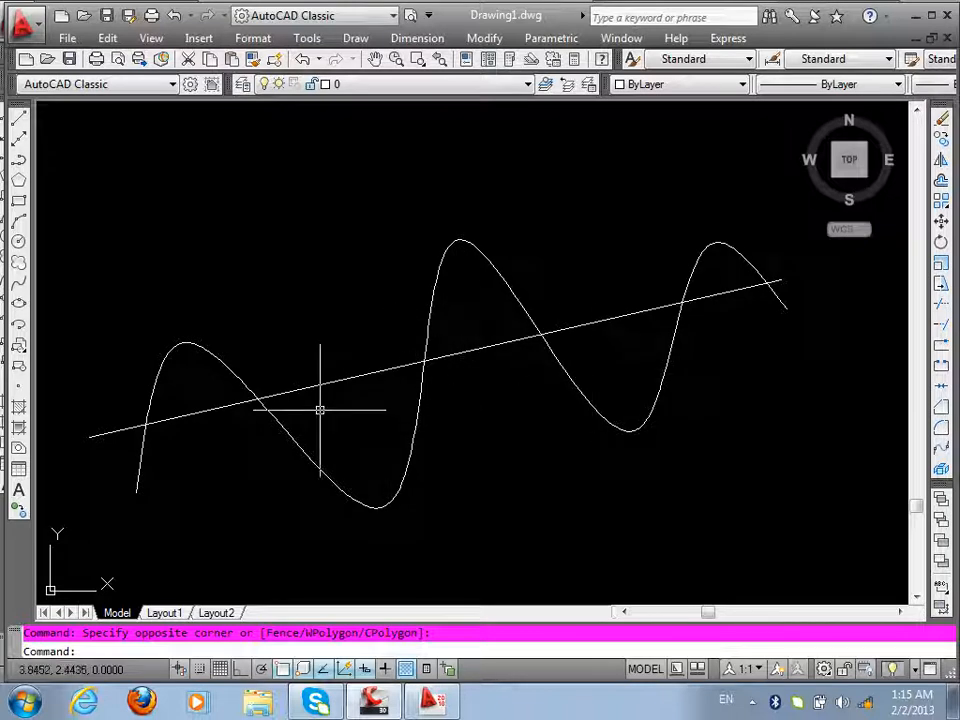
type("l")
key("Return")
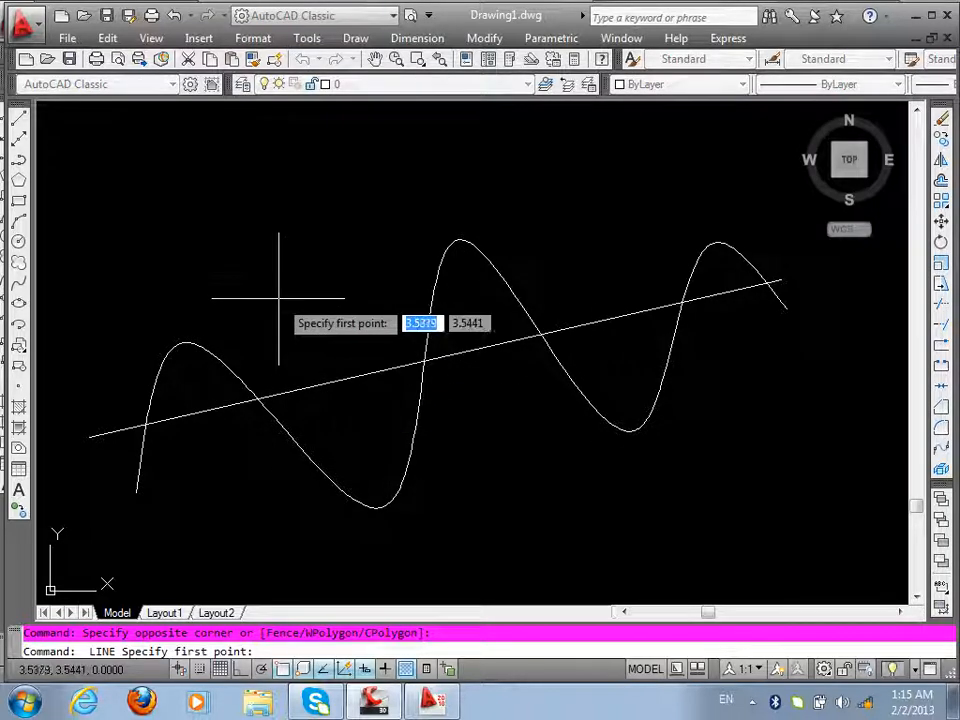
type("m")
key("Return")
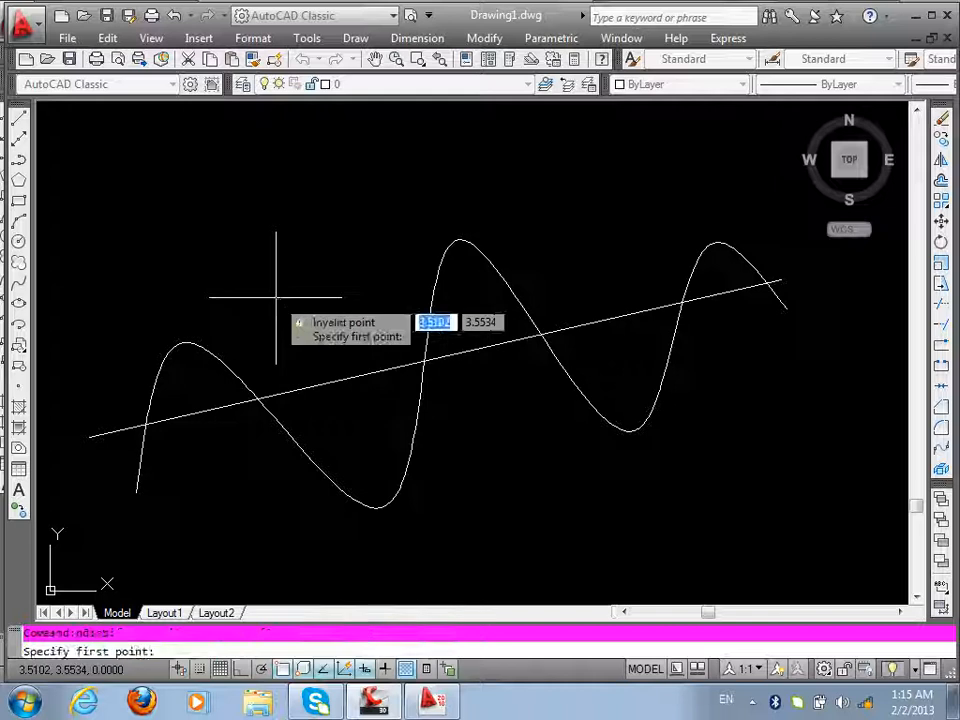
key("Escape")
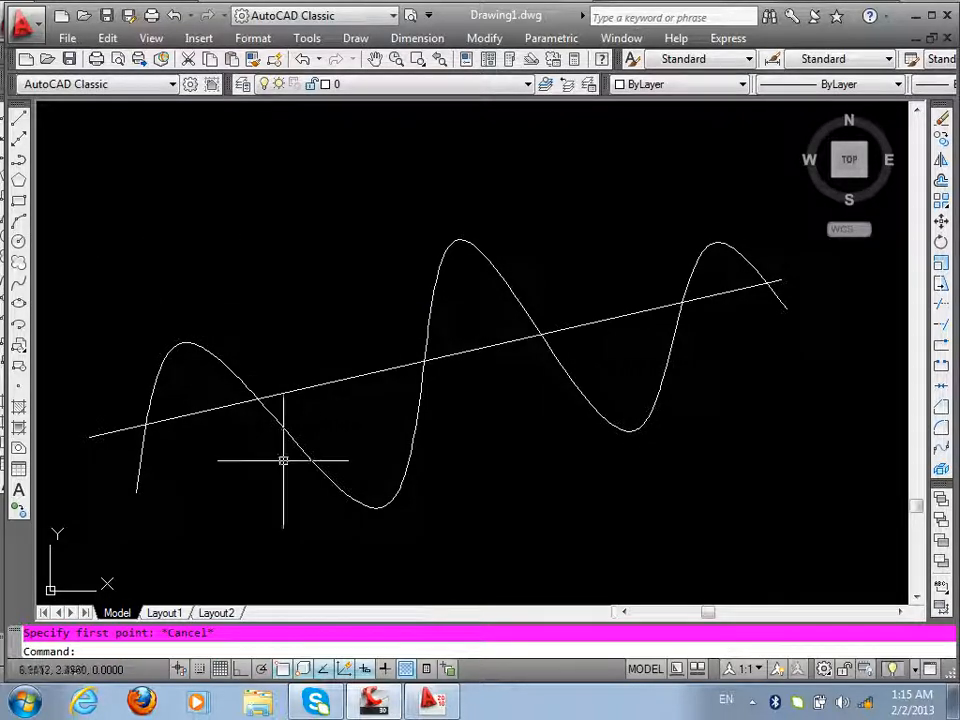
left_click(540, 385)
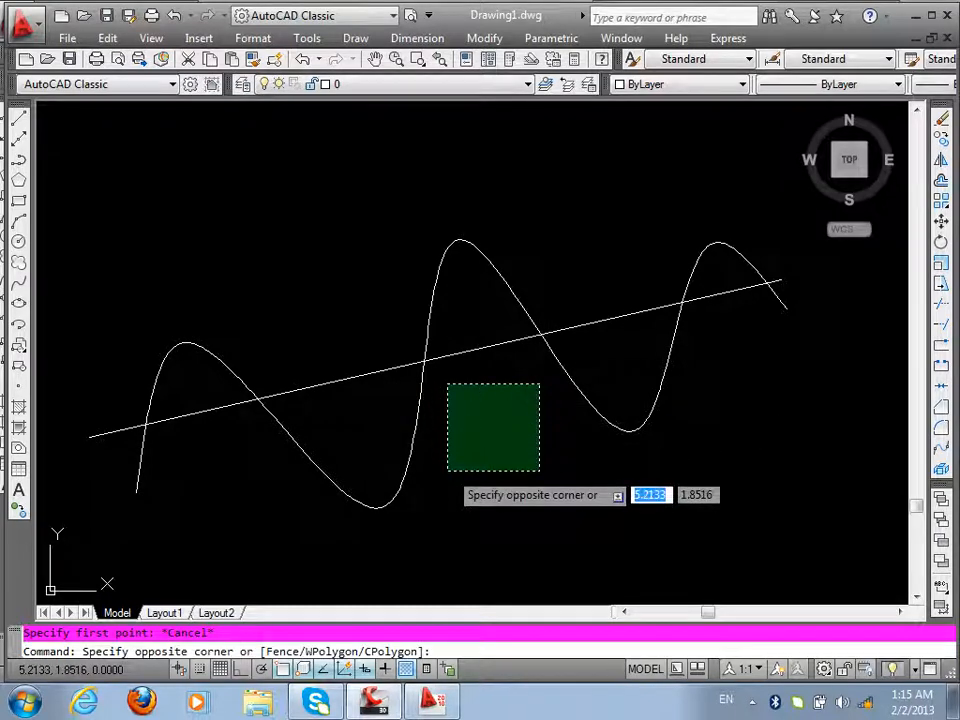
left_click(446, 467)
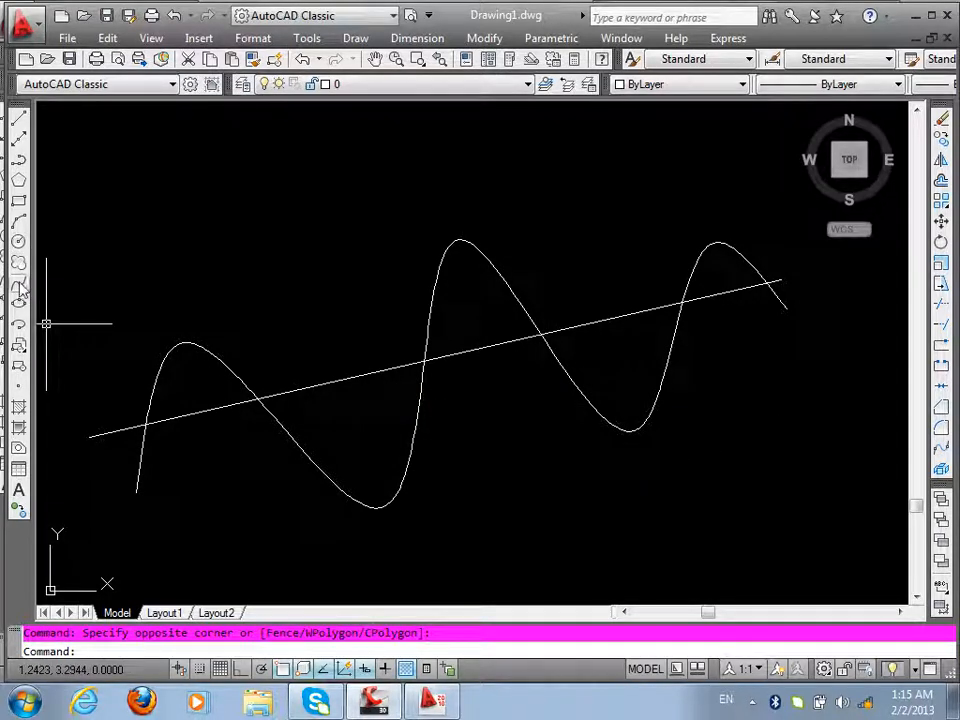
- Draw a seven-point open spline across the waves using the CV creation method, and select it to inspect its control vertices
left_click(18, 285)
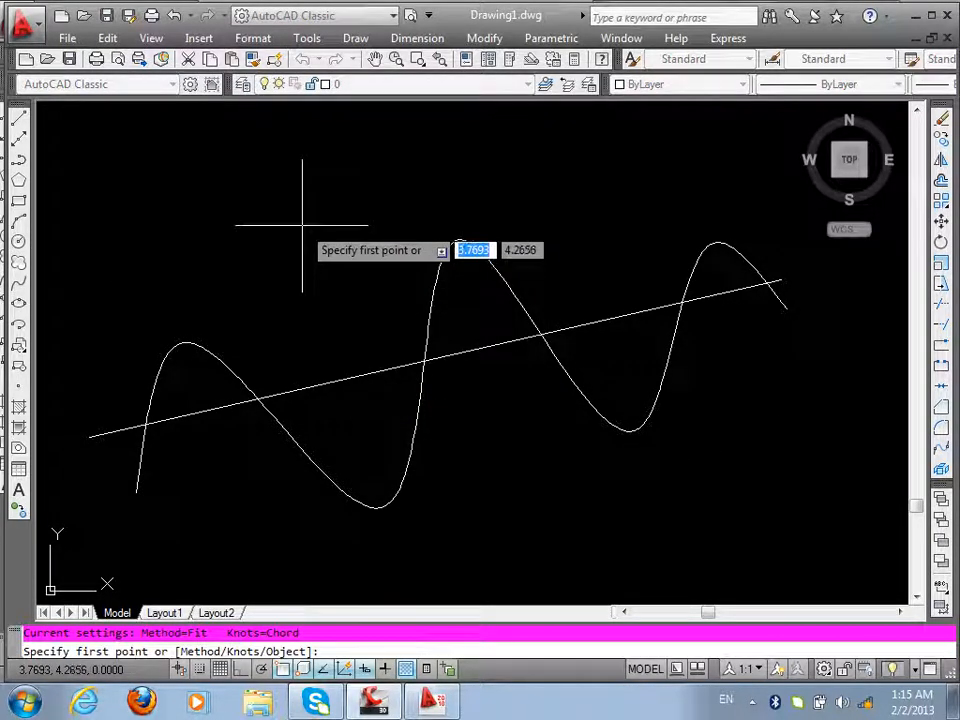
type("m")
key("Return")
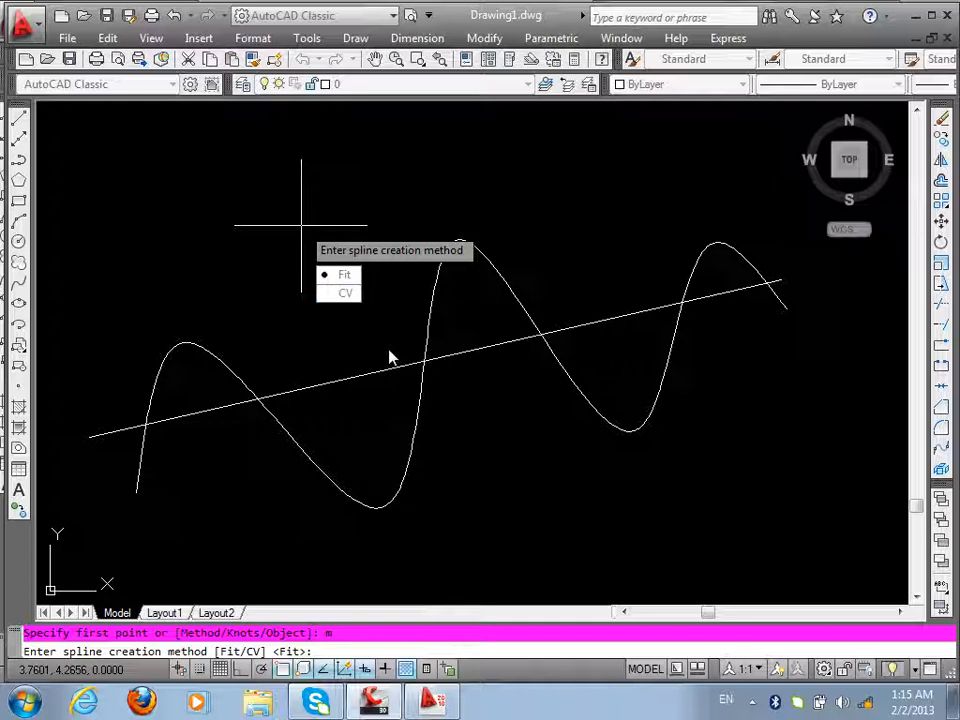
left_click(342, 295)
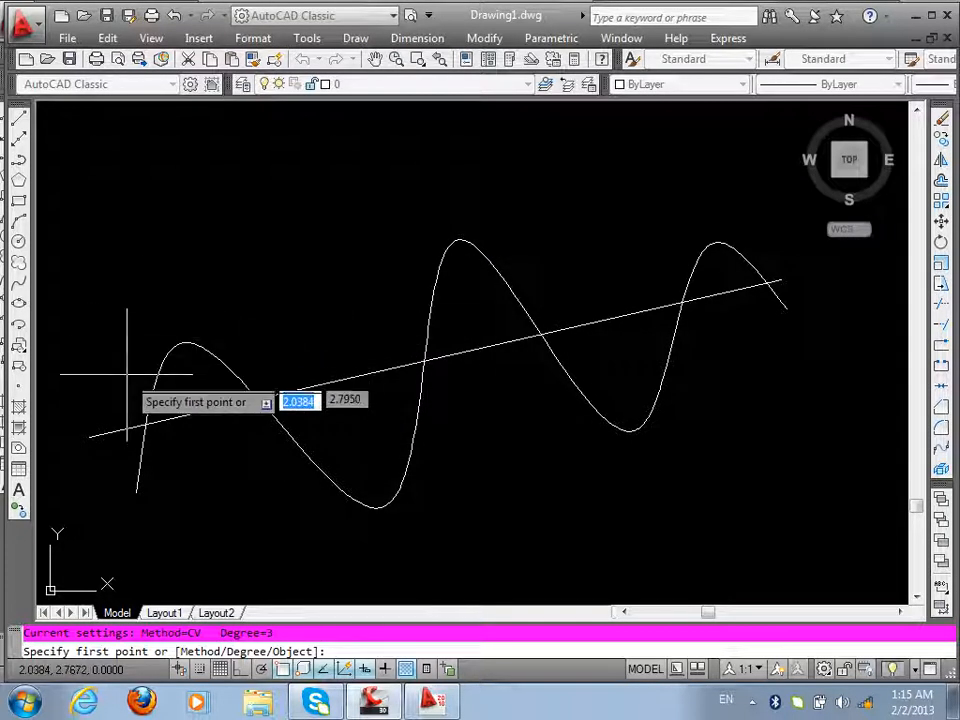
left_click(77, 403)
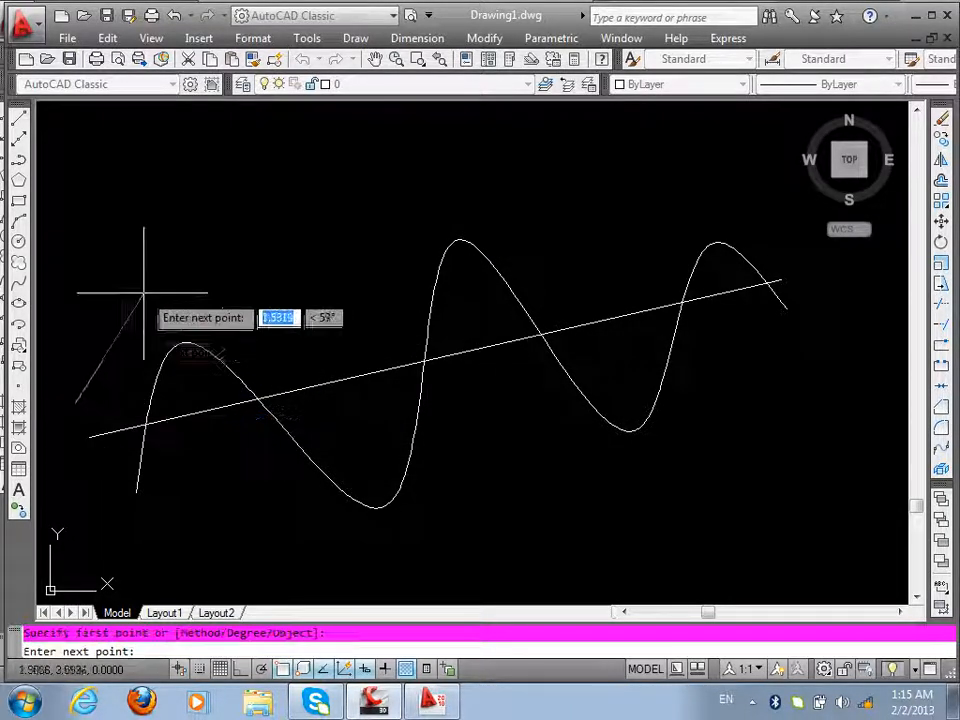
left_click(234, 198)
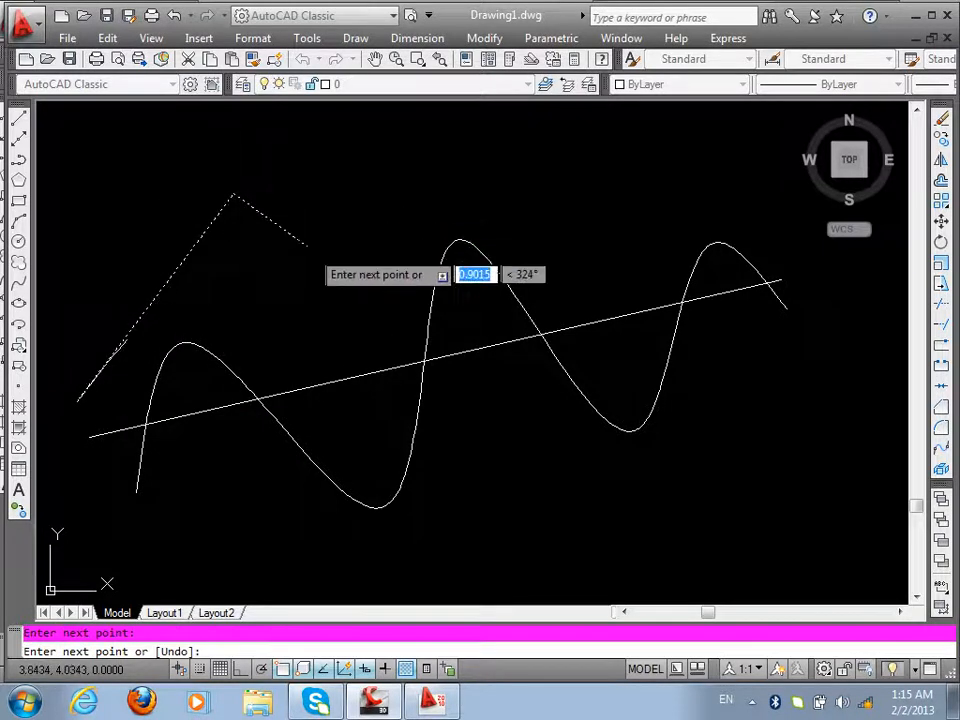
left_click(363, 338)
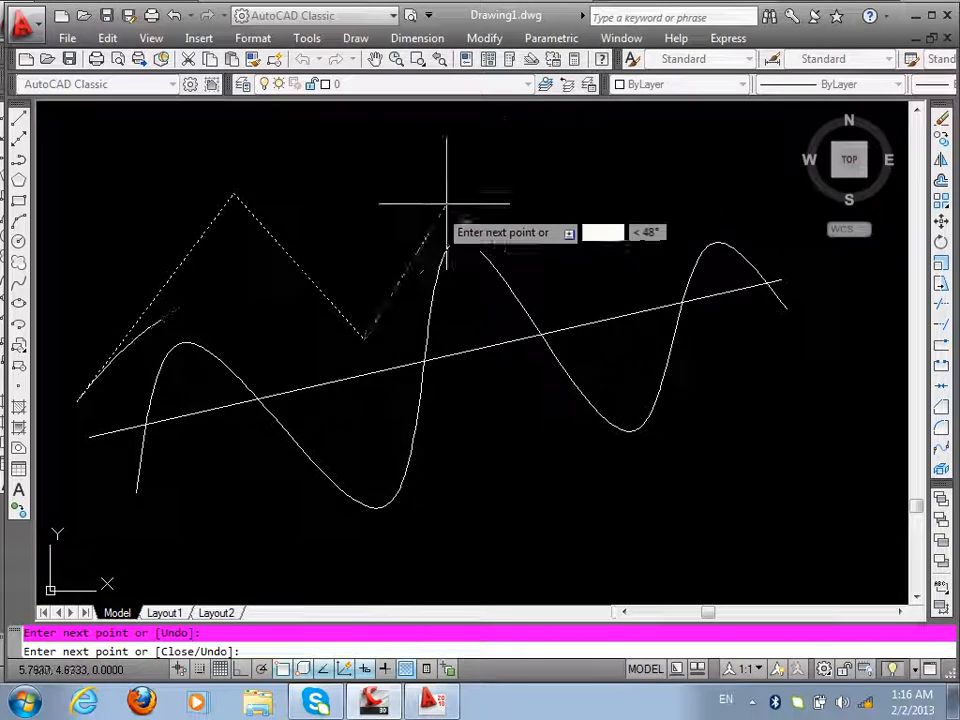
left_click(384, 255)
left_click(464, 435)
left_click(604, 218)
left_click(745, 391)
key("Return")
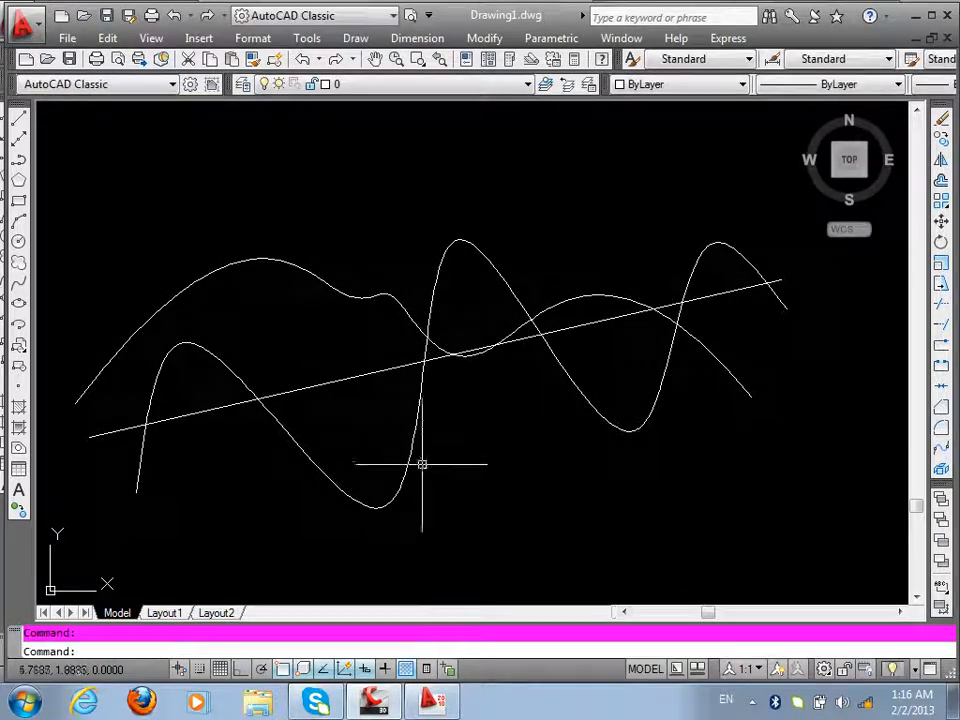
left_click(309, 269)
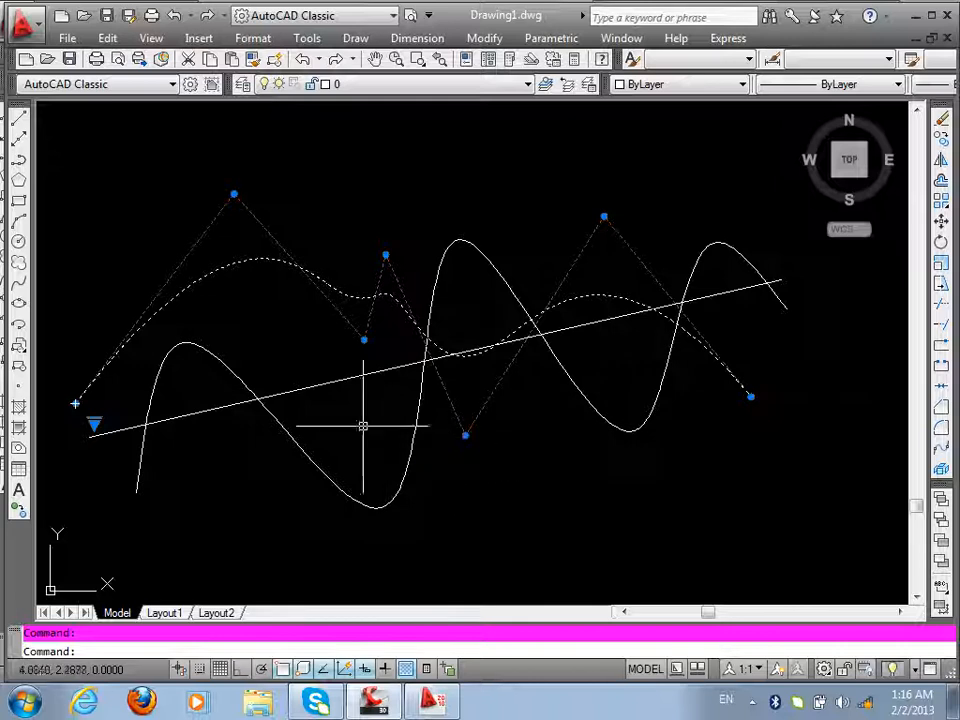
key("Escape")
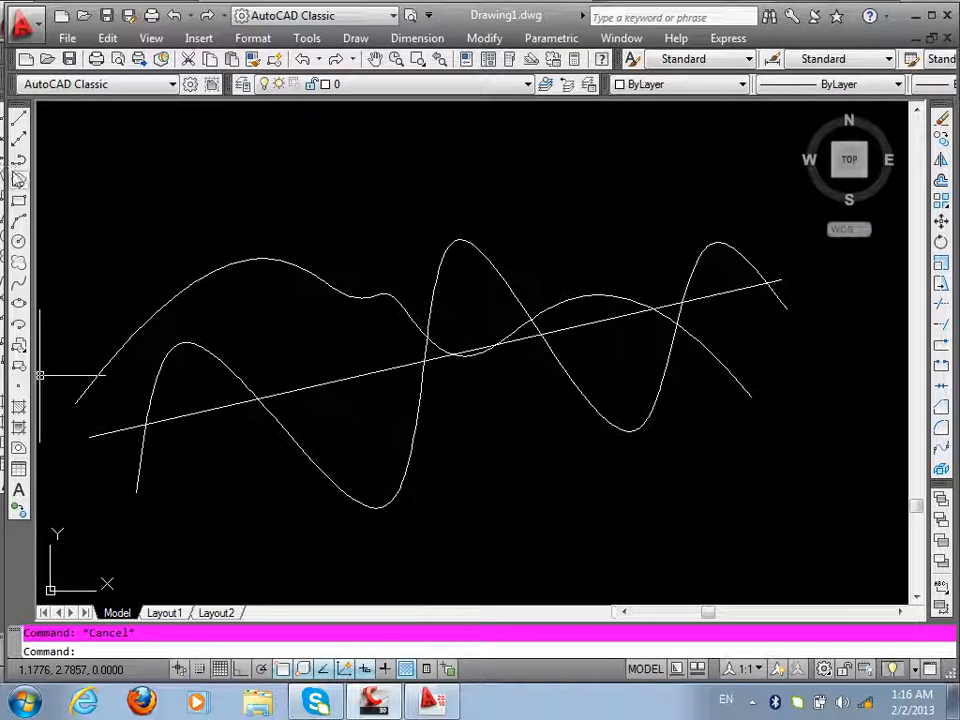
- Draw an open zigzag polyline with seven vertices above the splines, extending well beyond their right ends
left_click(19, 159)
scroll(231, 468, "down", 5)
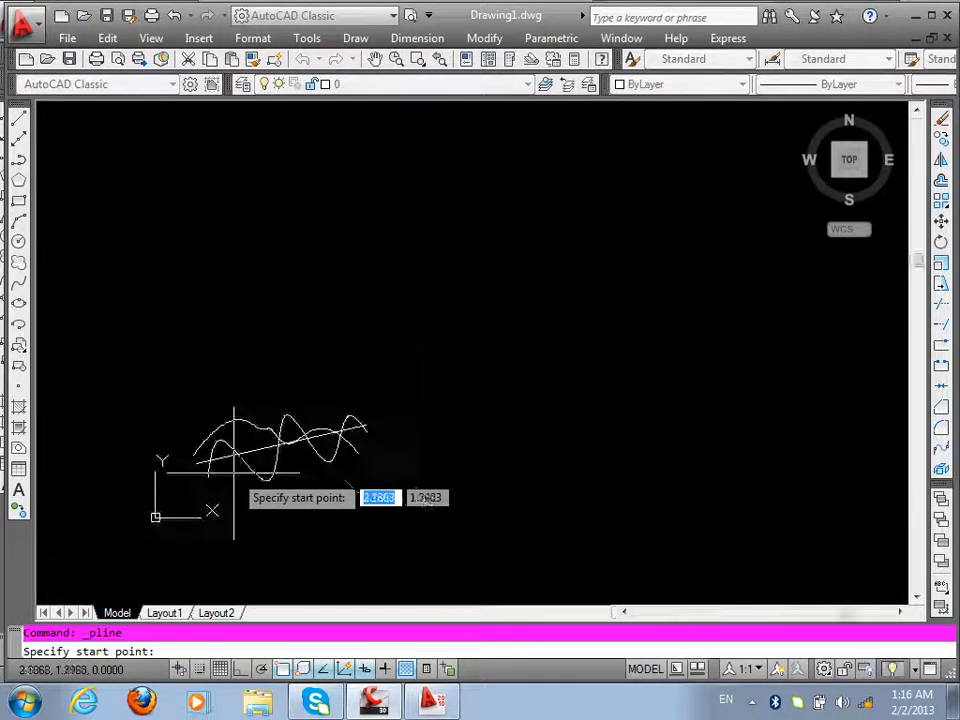
scroll(260, 450, "up", 3)
left_click(191, 474)
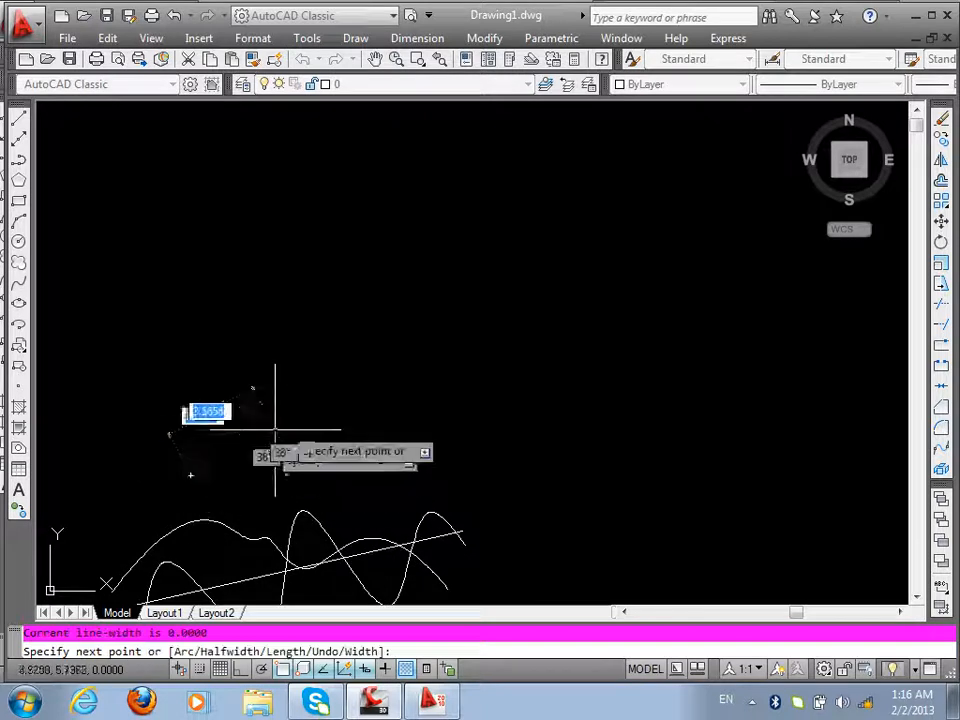
left_click(429, 342)
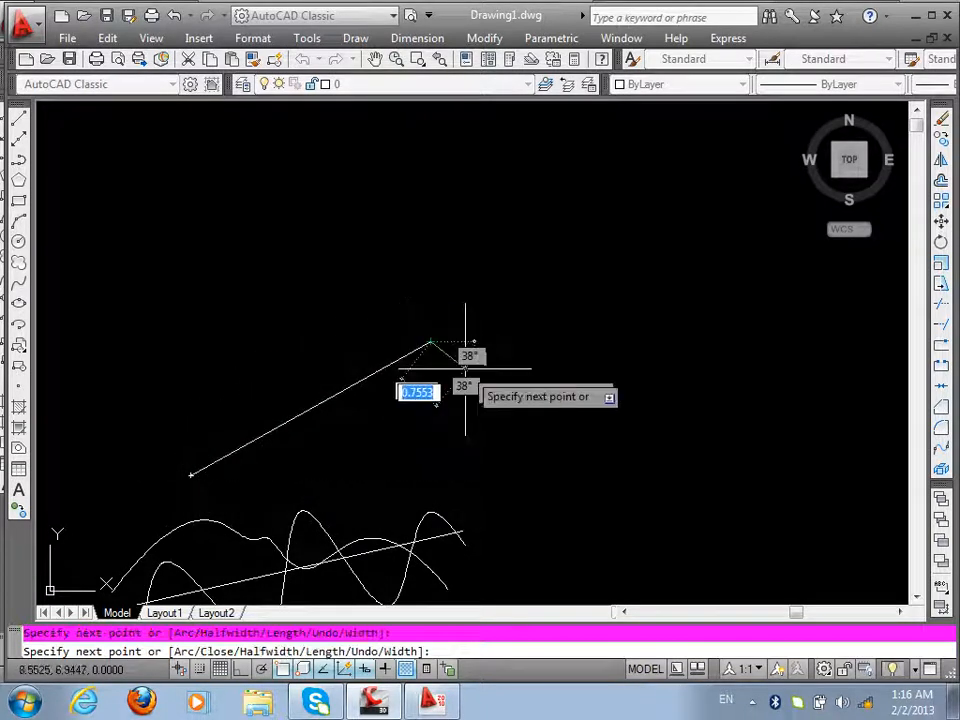
left_click(594, 446)
scroll(650, 460, "down", 5)
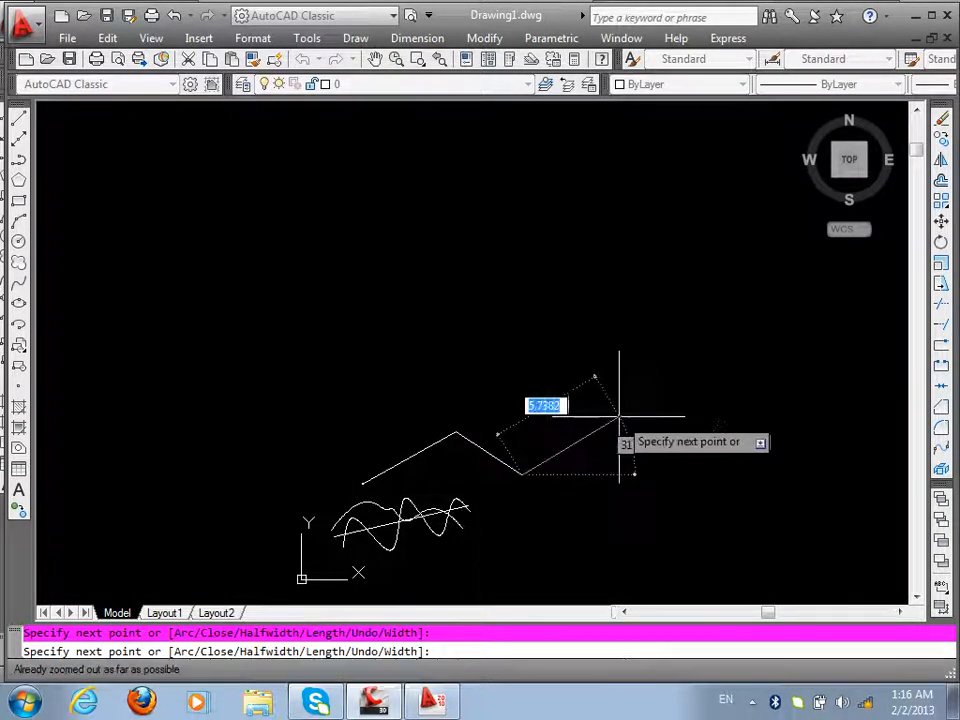
left_click(629, 443)
left_click(631, 485)
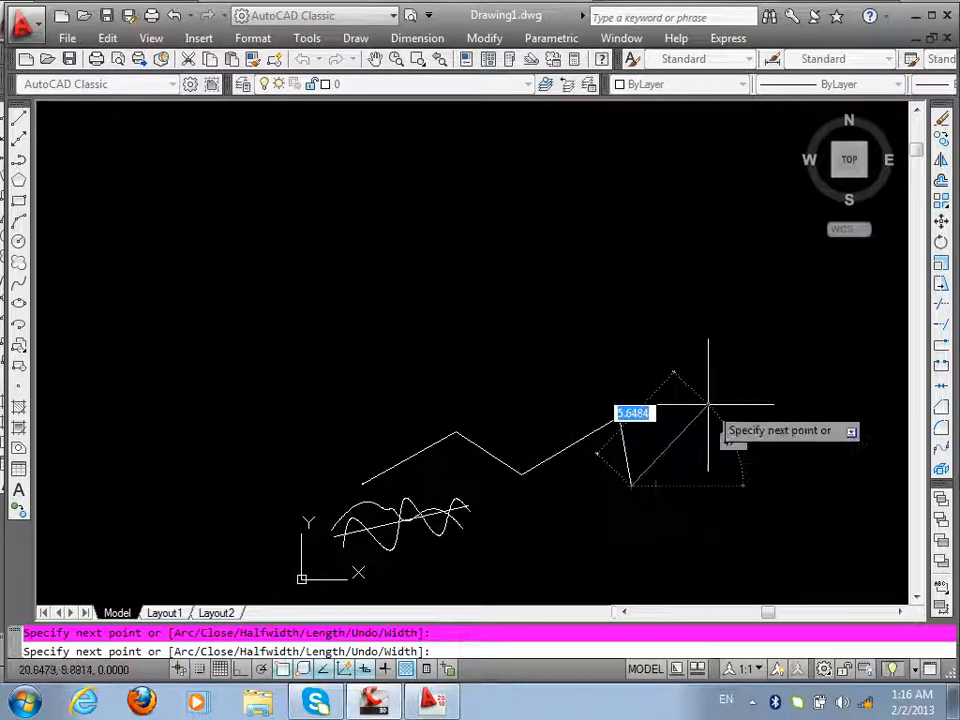
left_click(733, 418)
left_click(765, 430)
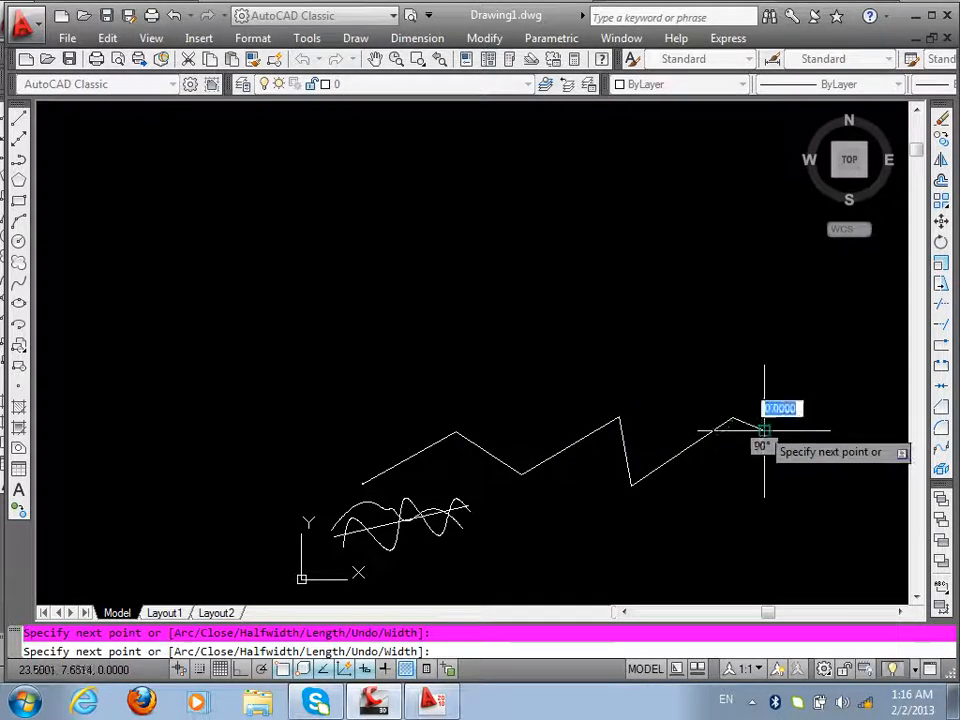
key("Escape")
- Convert the zigzag polyline into a spline with the Spline command's Object option
scroll(575, 510, "up", 3)
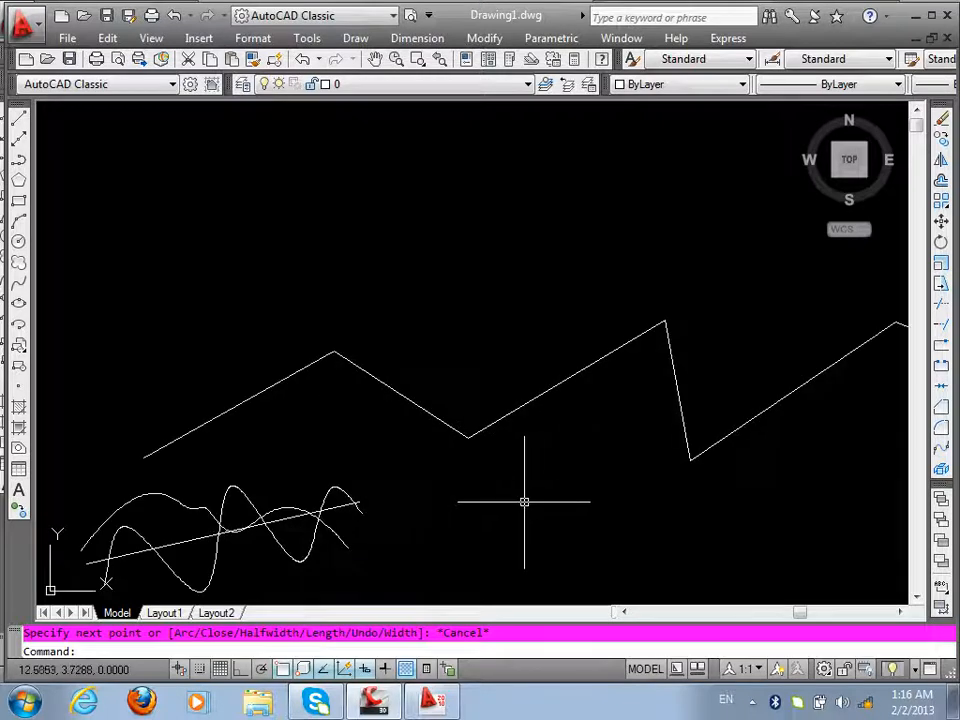
type("SPL")
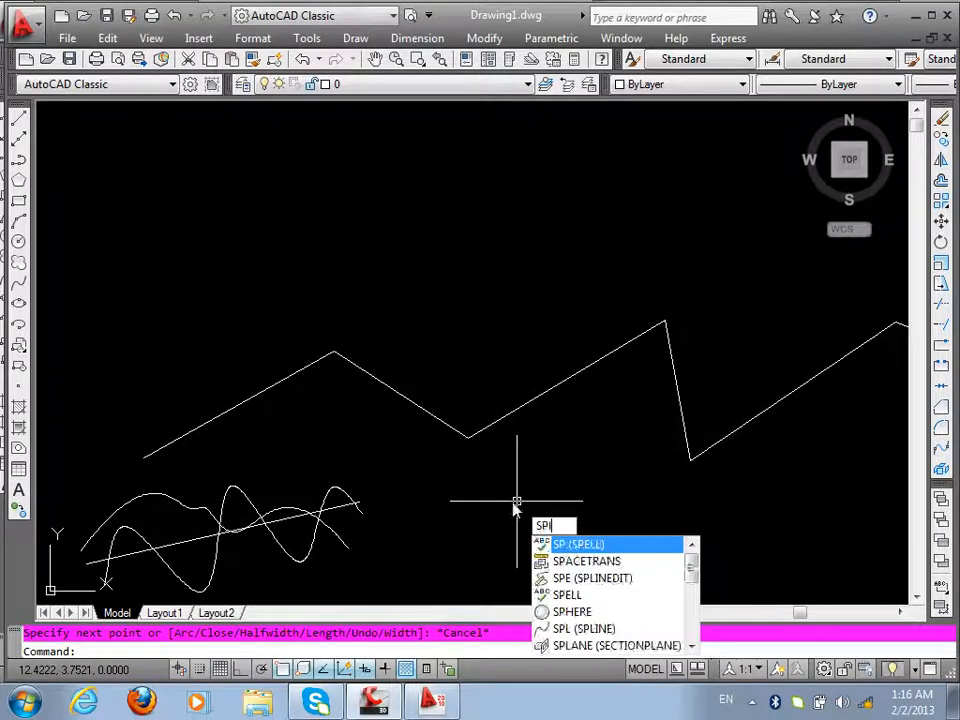
key("Return")
type("o")
key("Return")
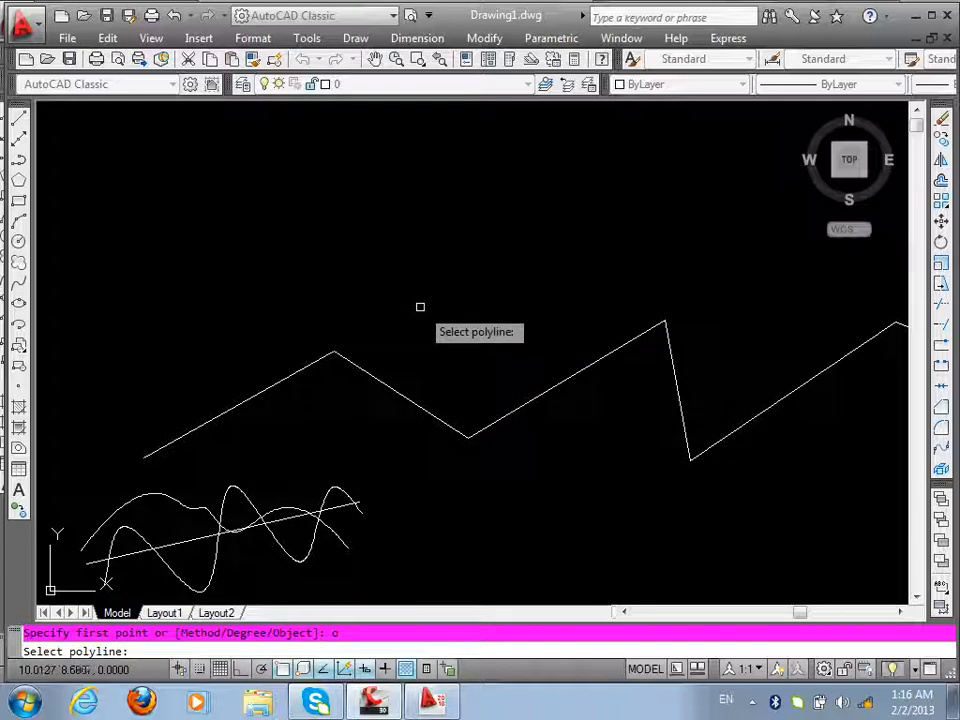
left_click(372, 373)
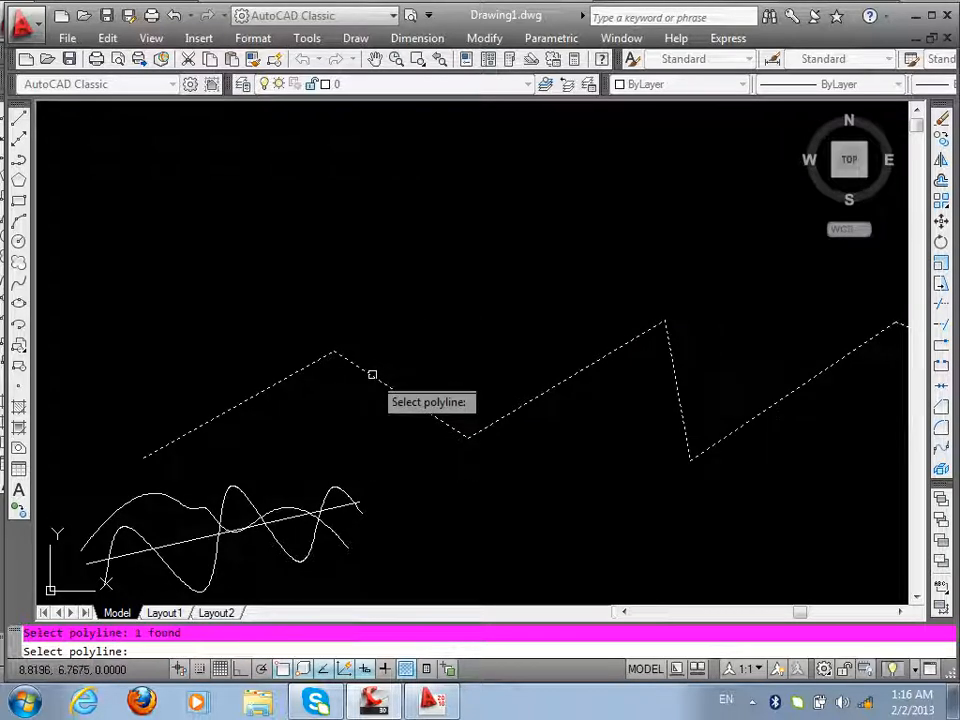
key("Return")
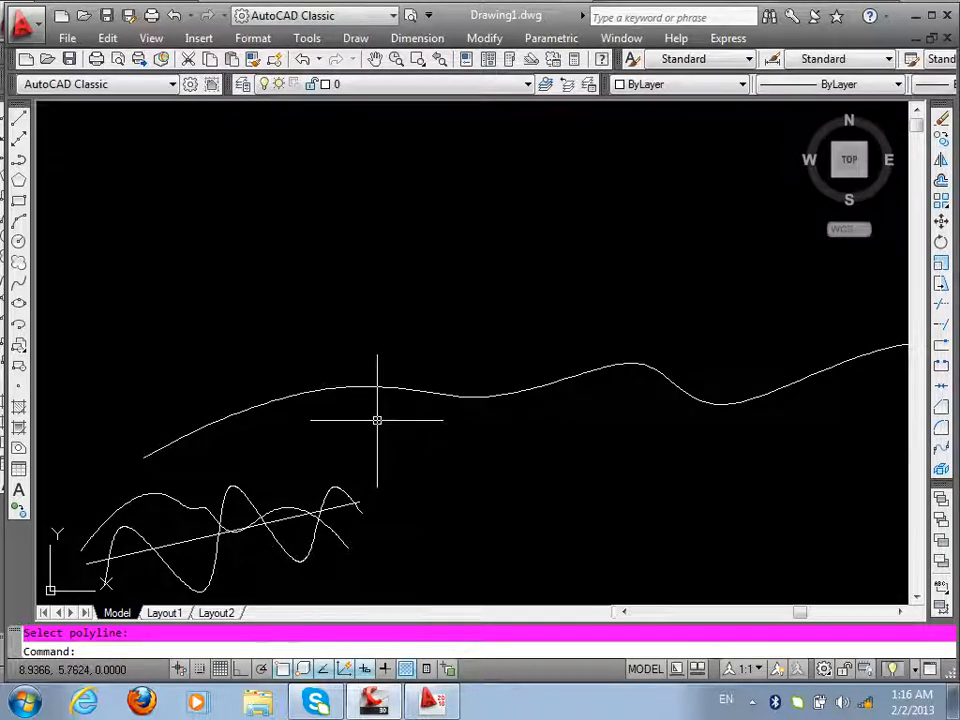
- Examine the control vertices of the converted spline against its curve
left_click(381, 389)
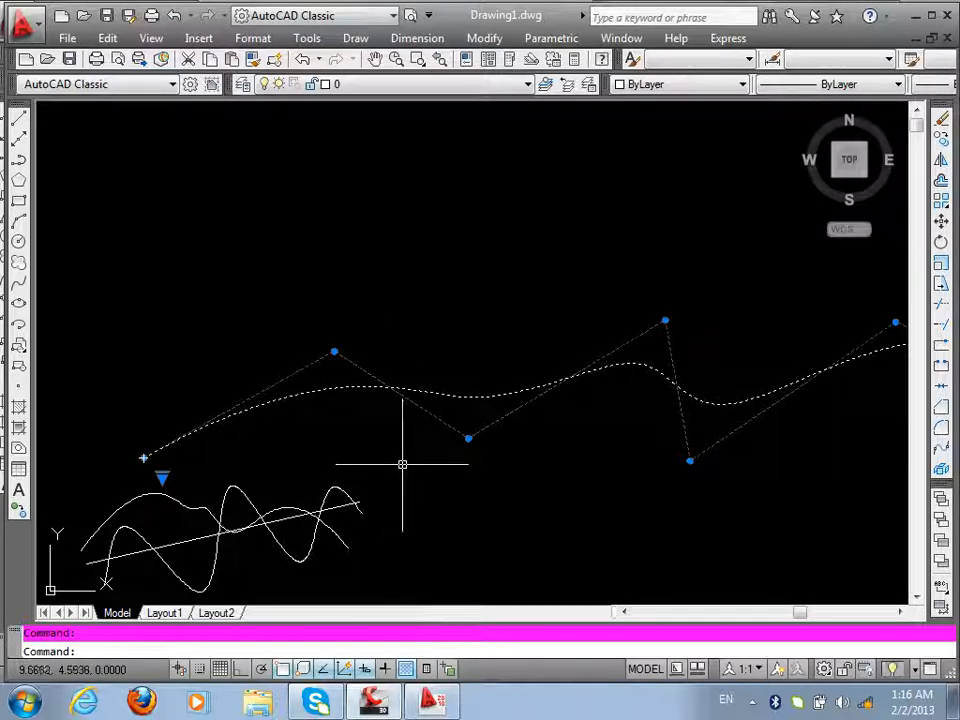
scroll(404, 465, "down", 4)
scroll(375, 424, "up", 5)
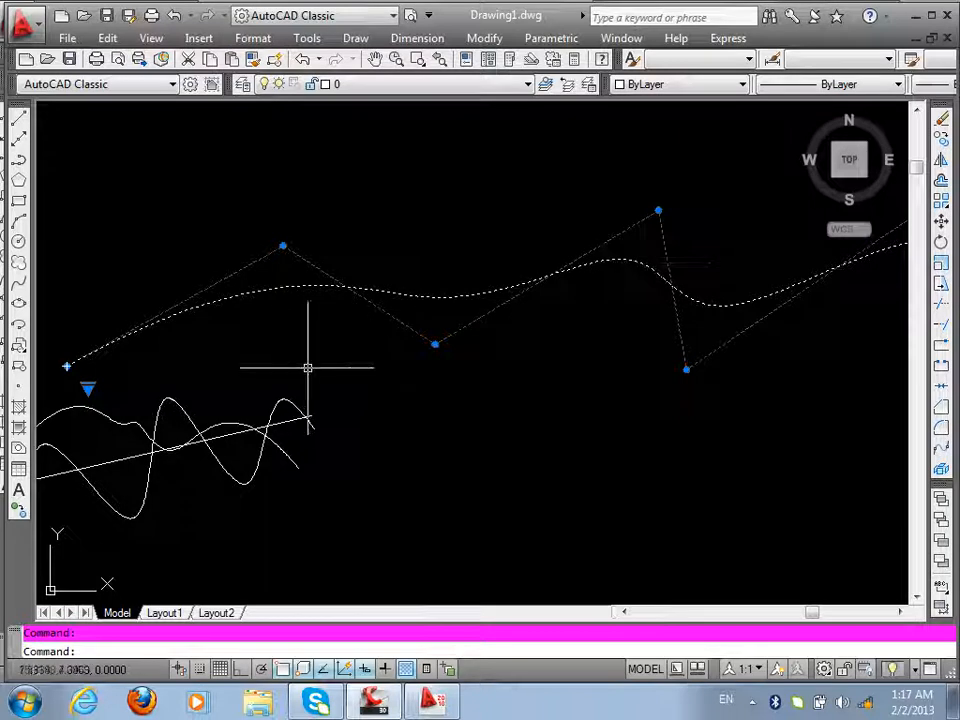
key("Escape")
- Erase the three splines and the straight line from the drawing
scroll(240, 328, "down", 5)
scroll(262, 341, "up", 3)
scroll(374, 383, "down", 2)
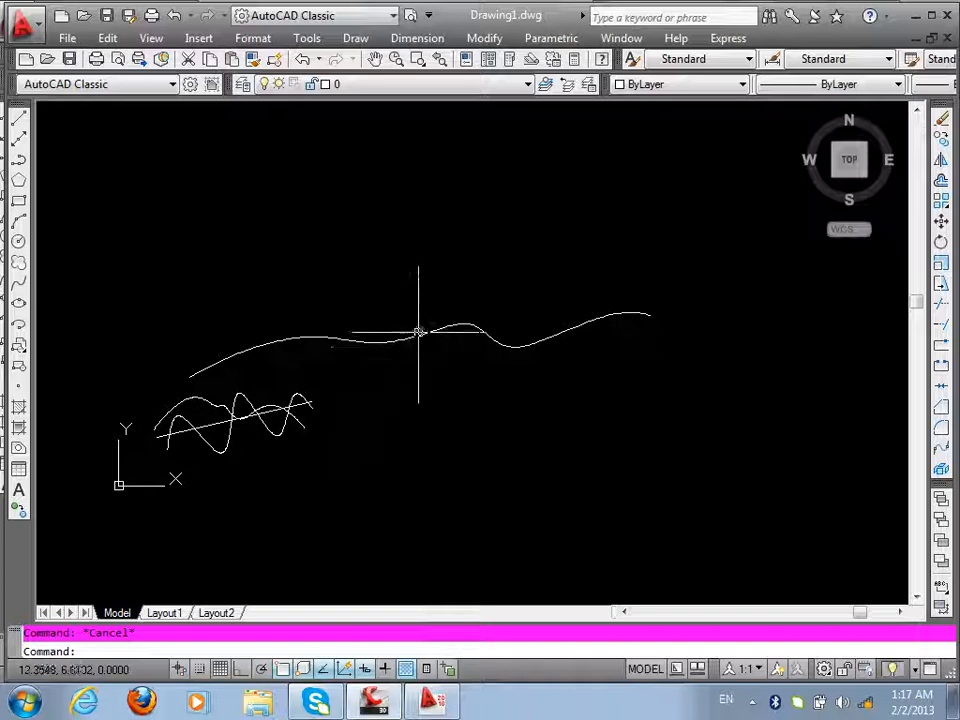
left_click(486, 253)
left_click(113, 497)
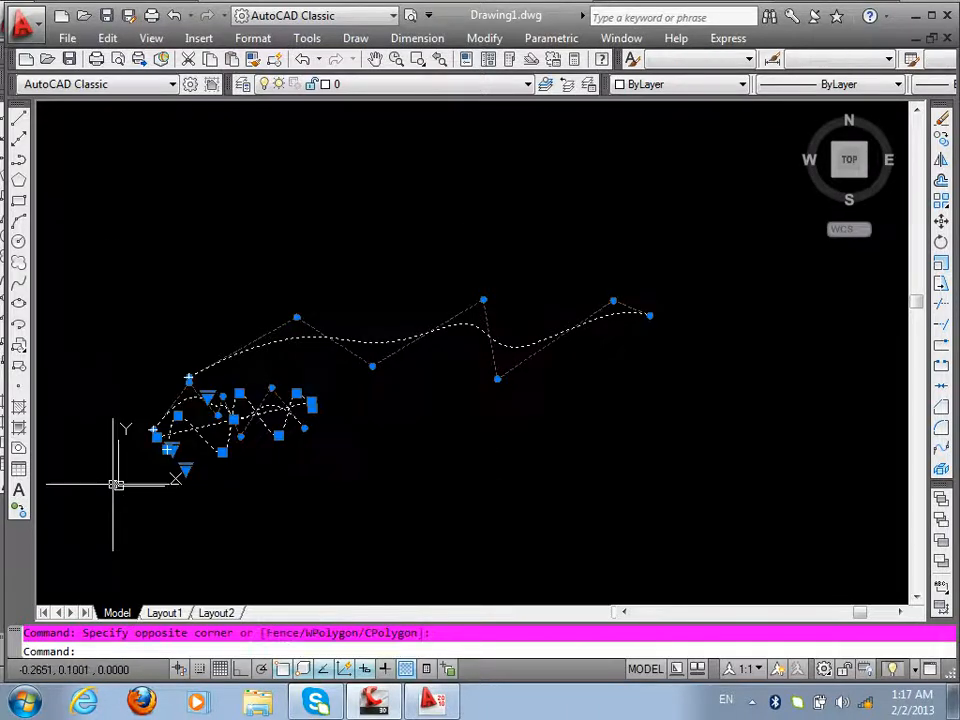
key("Delete")
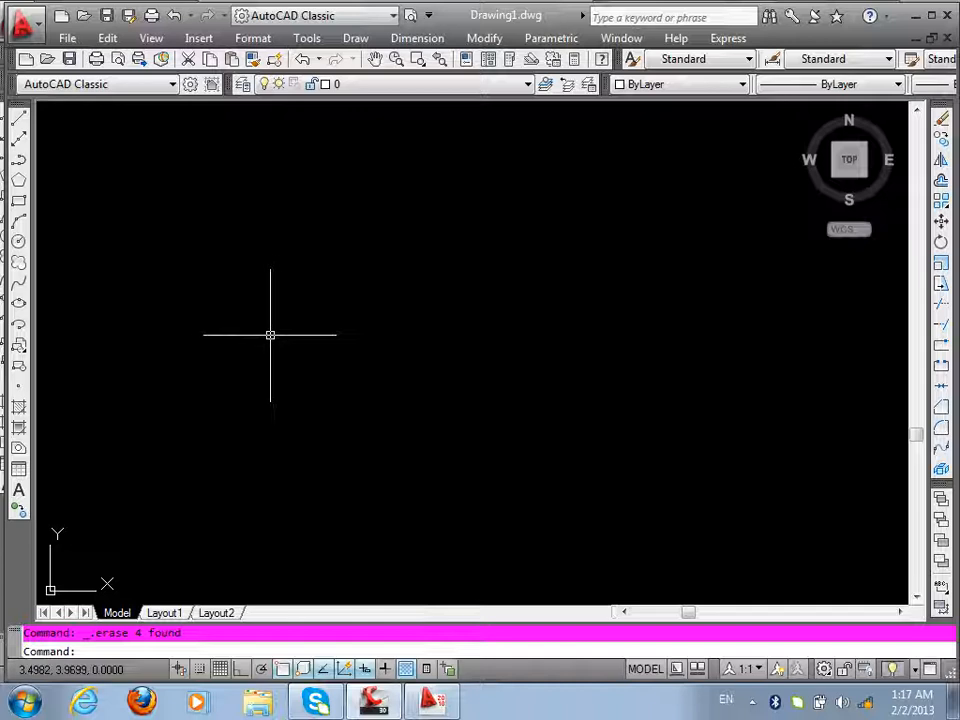
type("l")
key("Return")
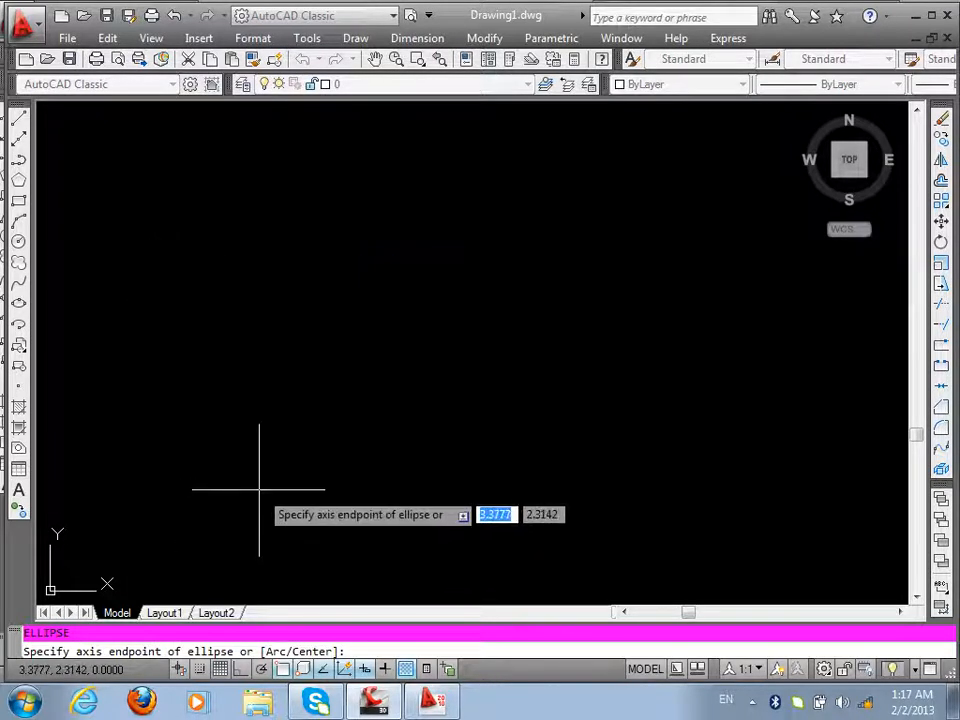
key("Escape")
left_click(20, 286)
left_click(168, 453)
left_click(174, 318)
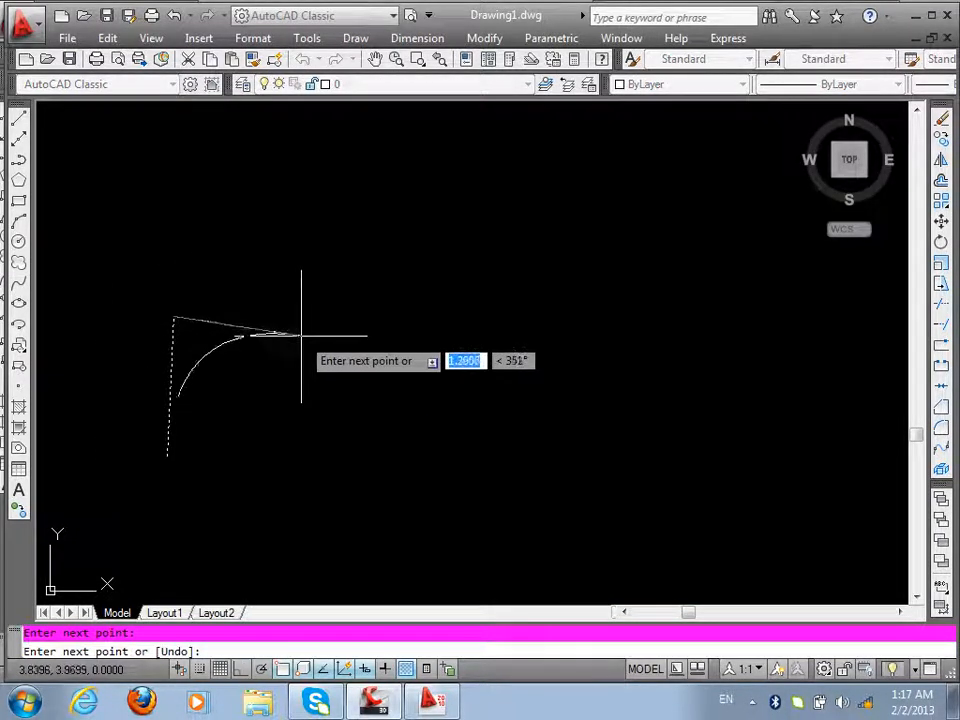
key("Escape")
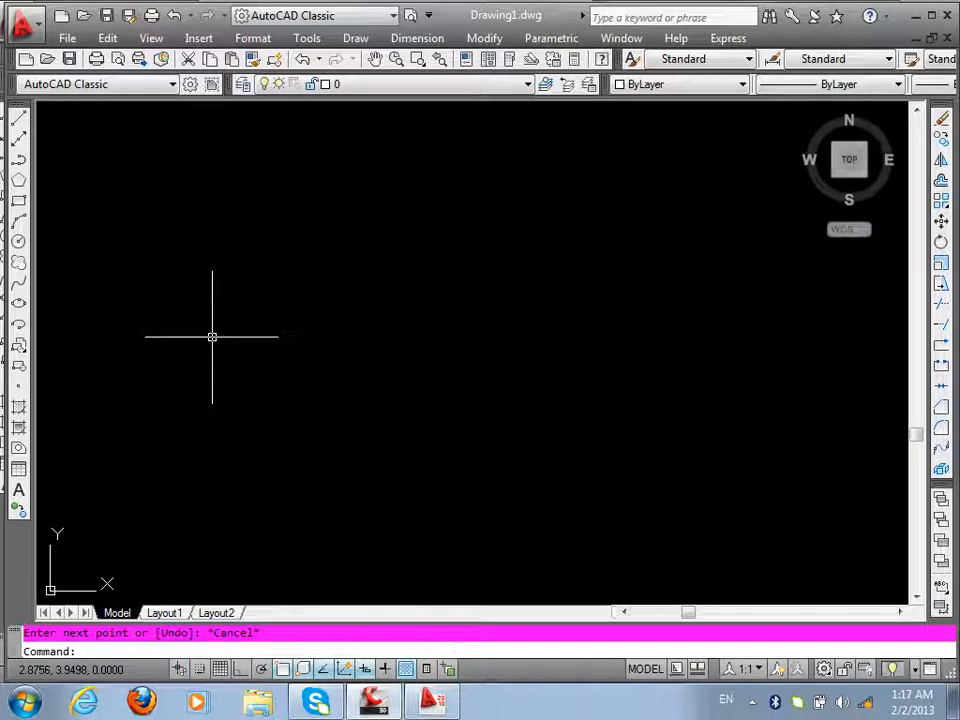
- Draw a four-point S-shaped spline with the Fit creation method, running downward and ending above and right of the origin
key("Return")
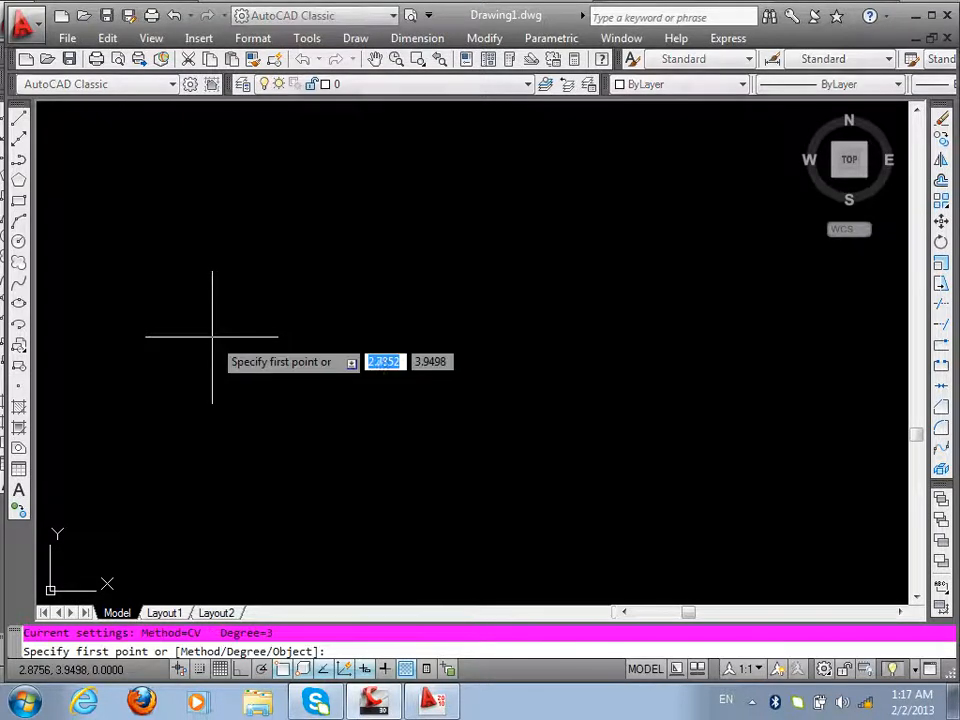
type("m")
key("Return")
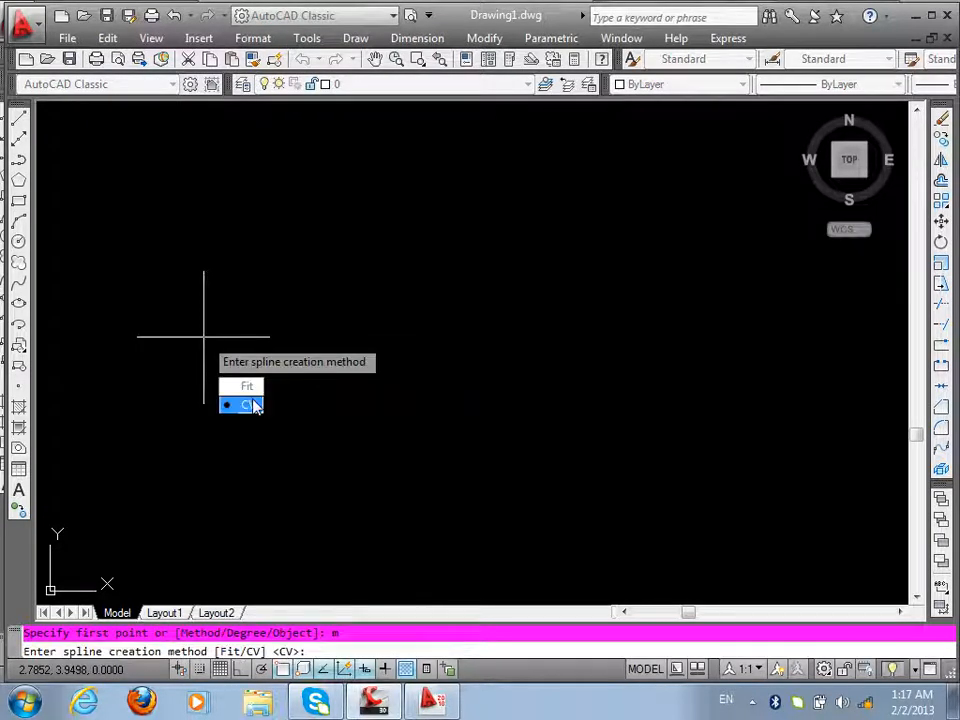
left_click(247, 386)
left_click(325, 245)
left_click(217, 353)
left_click(230, 504)
left_click(126, 534)
key("Return")
- Draw a second four-point S-shaped spline of similar form just to the right of the first one
key("Return")
left_click(431, 215)
left_click(336, 329)
left_click(369, 487)
left_click(249, 547)
key("Return")
- Draw a five-point open spline to the right of the two S-curves, rising from near their lower ends to above their upper ends
key("Return")
left_click(440, 541)
left_click(444, 340)
left_click(510, 216)
left_click(599, 290)
left_click(600, 183)
key("Return")
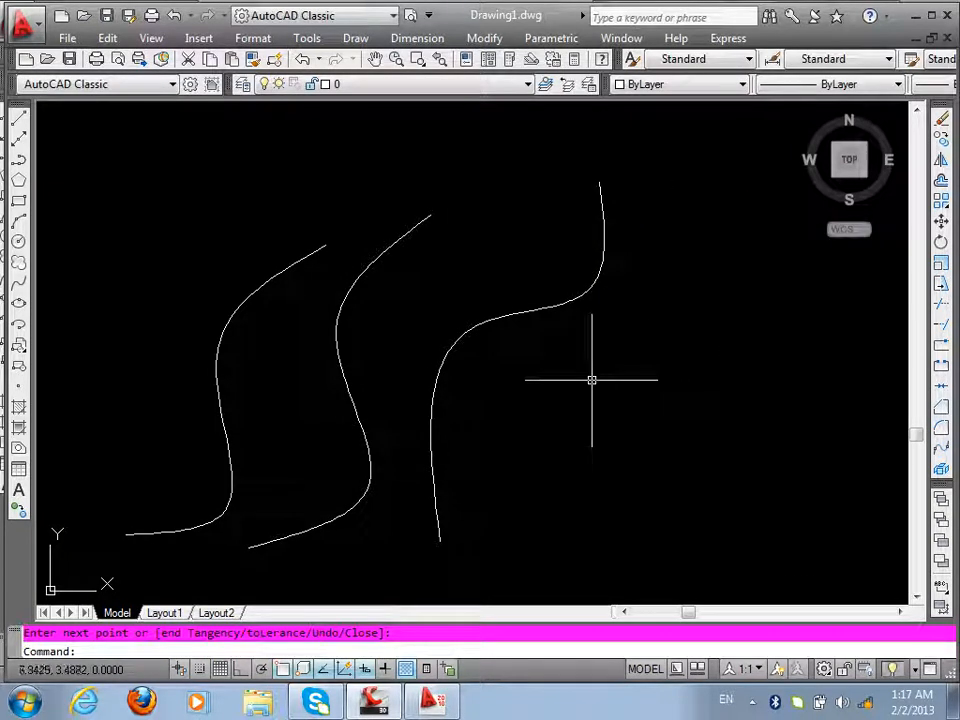
- Draw a small loop-shaped spline below the five-point curve's upper bend, using three points and finishing back on its start point
key("Return")
left_click(521, 376)
left_click(612, 445)
left_click(531, 502)
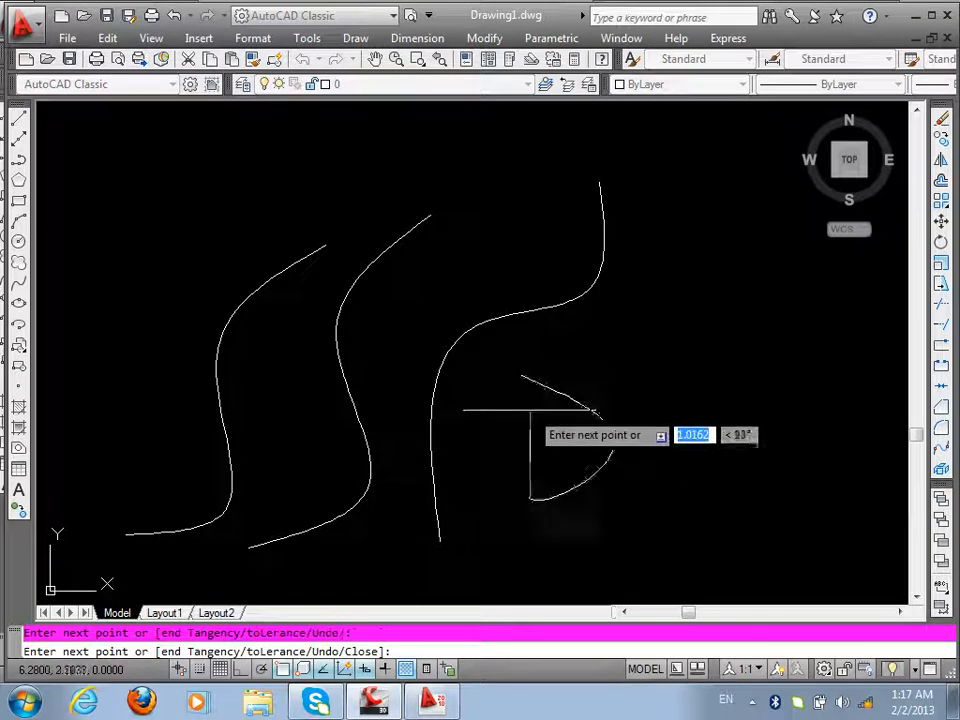
left_click(521, 376)
key("Return")
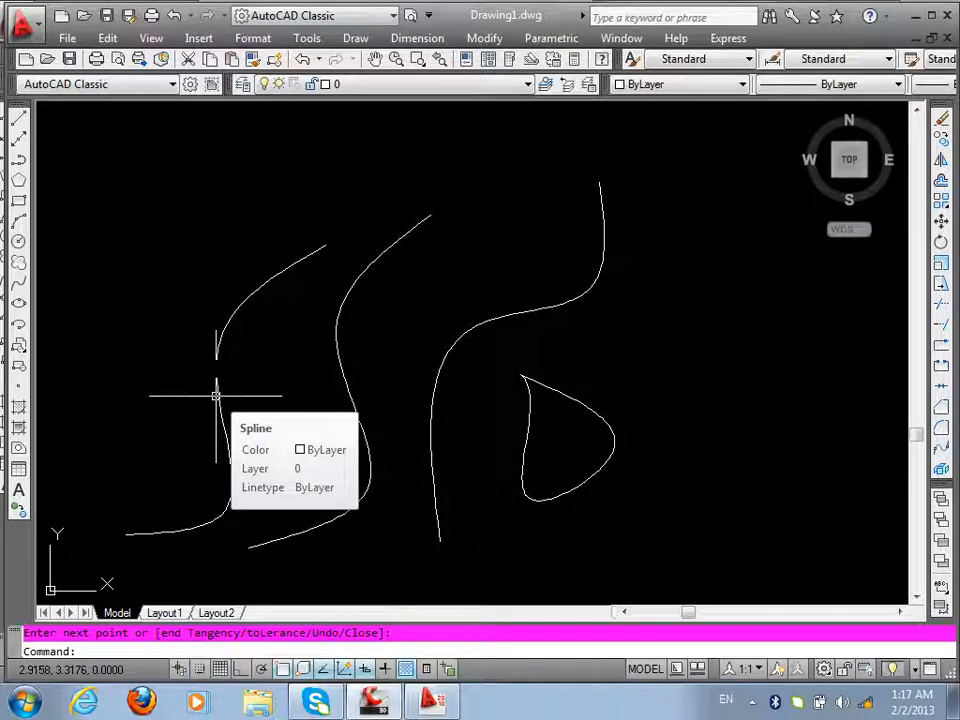
- Draw a straight line from the far side of the first S-curve across the three open splines to the loop's nearer side
type("l")
key("Return")
left_click(175, 376)
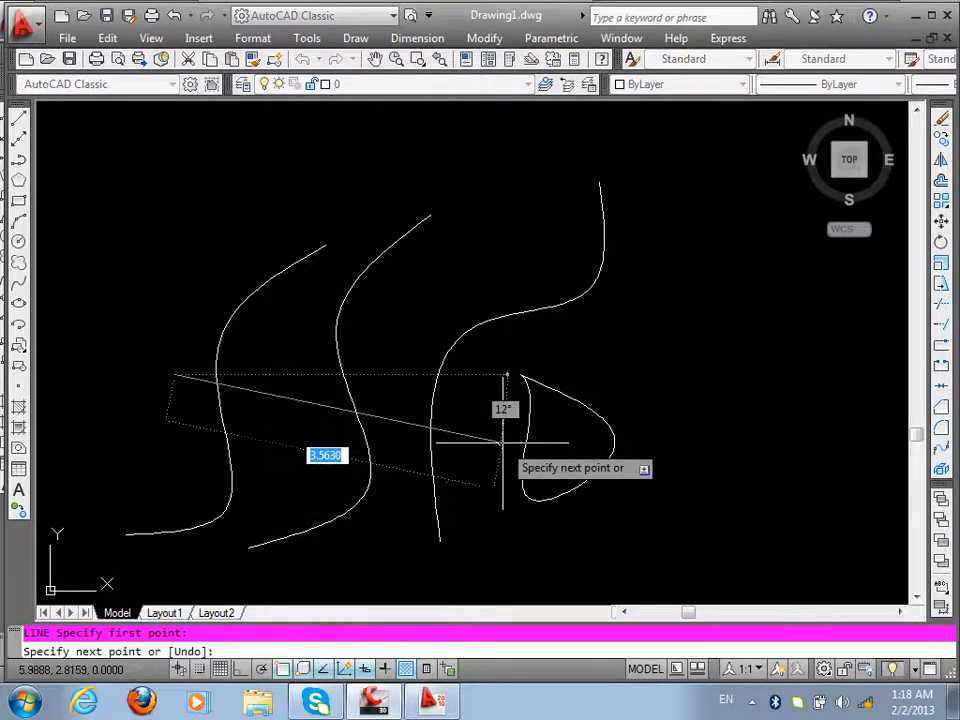
left_click(526, 436)
key("Return")
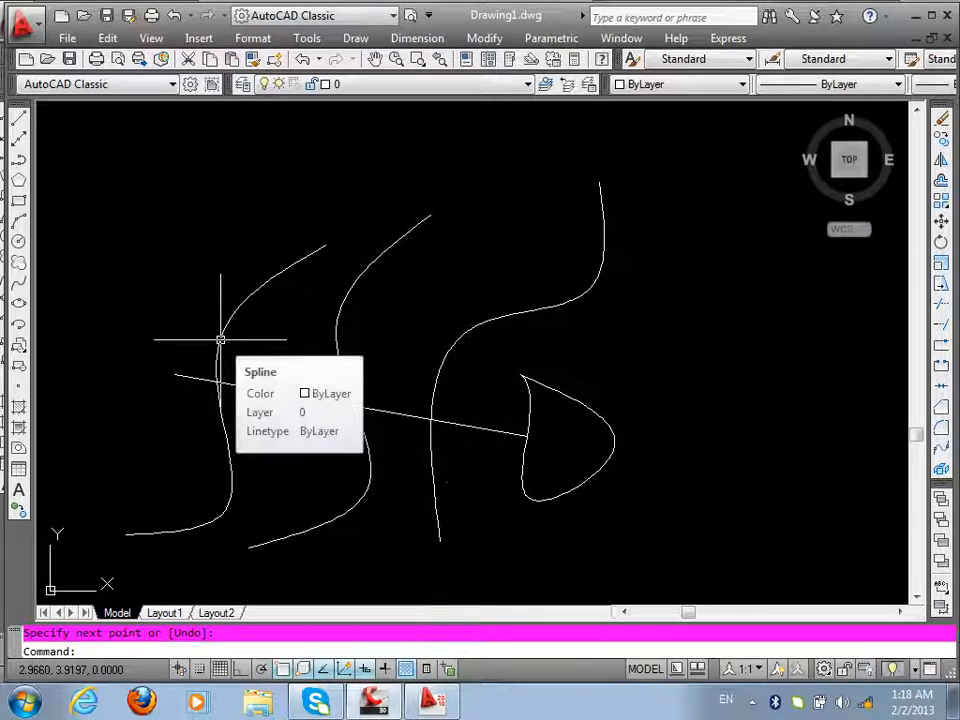
- Erase the four splines and the straight line crossing them
left_click(690, 325)
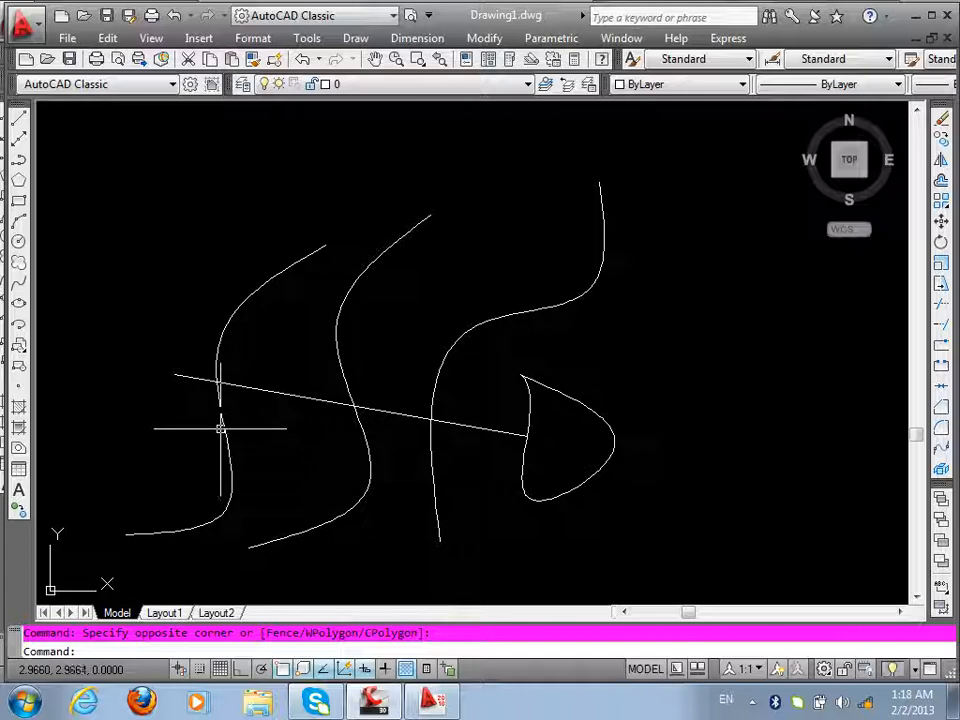
scroll(510, 395, "down", 5)
left_click(574, 328)
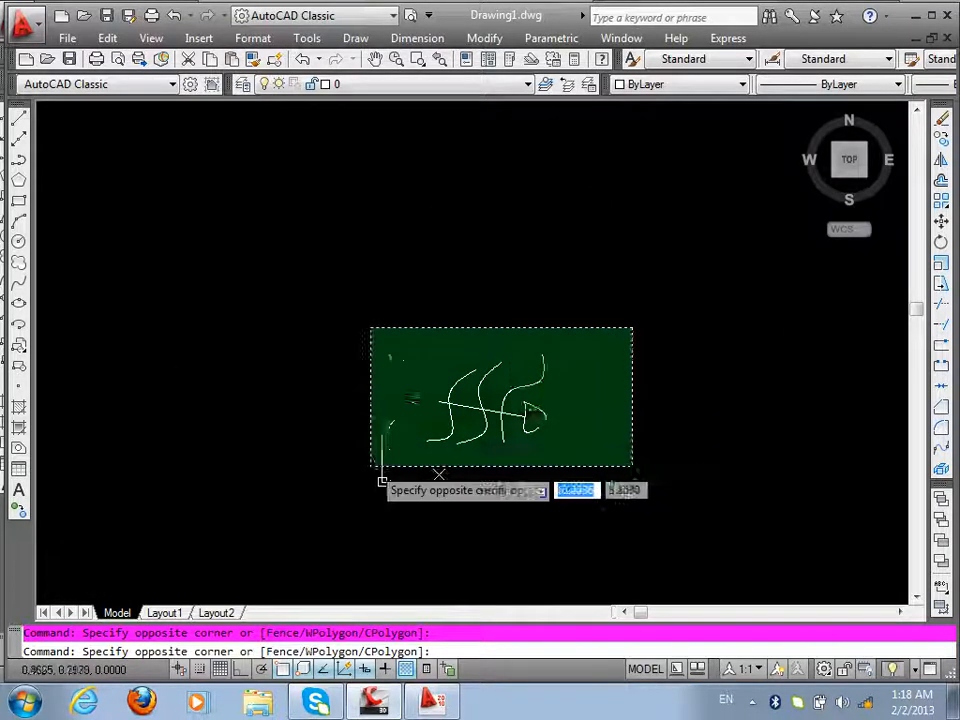
left_click(396, 461)
key("Delete")
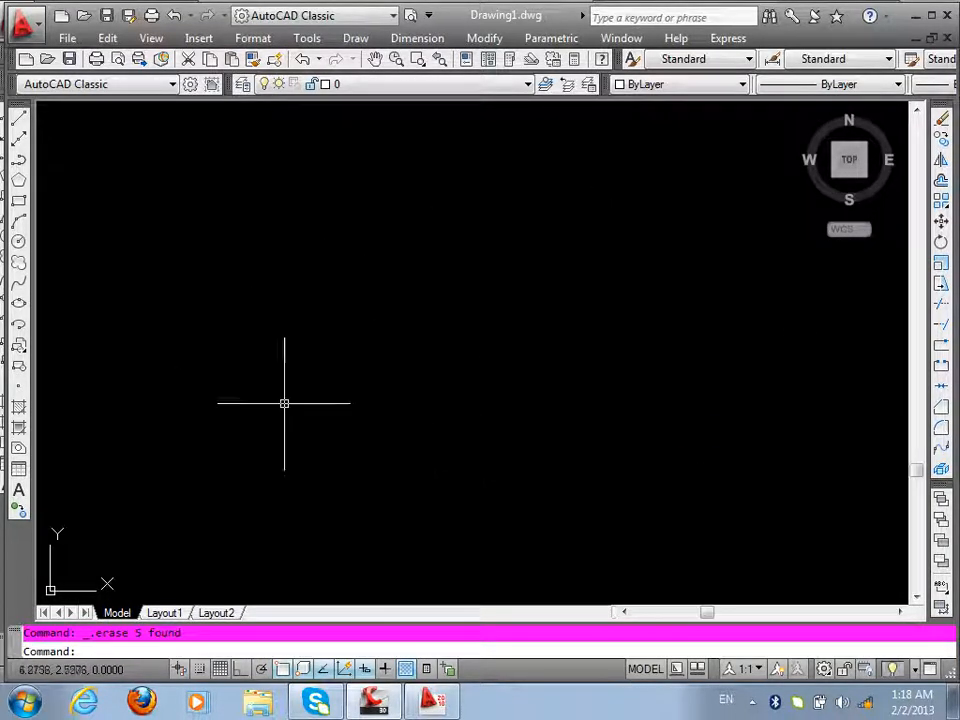
key("Escape")
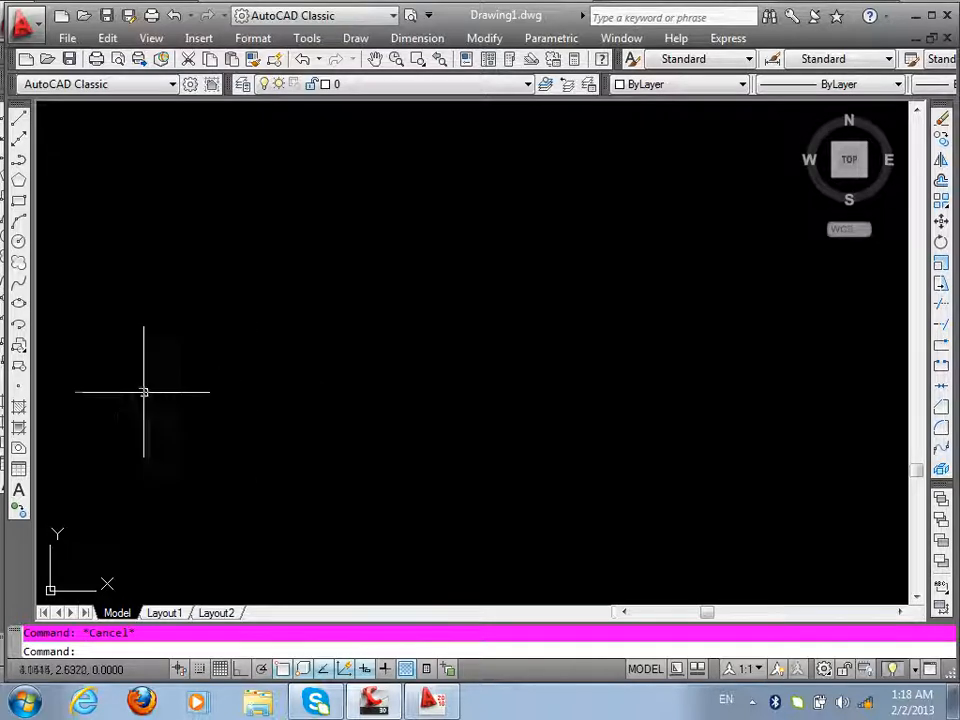
left_click(18, 304)
key("Escape")
type("el")
key("Return")
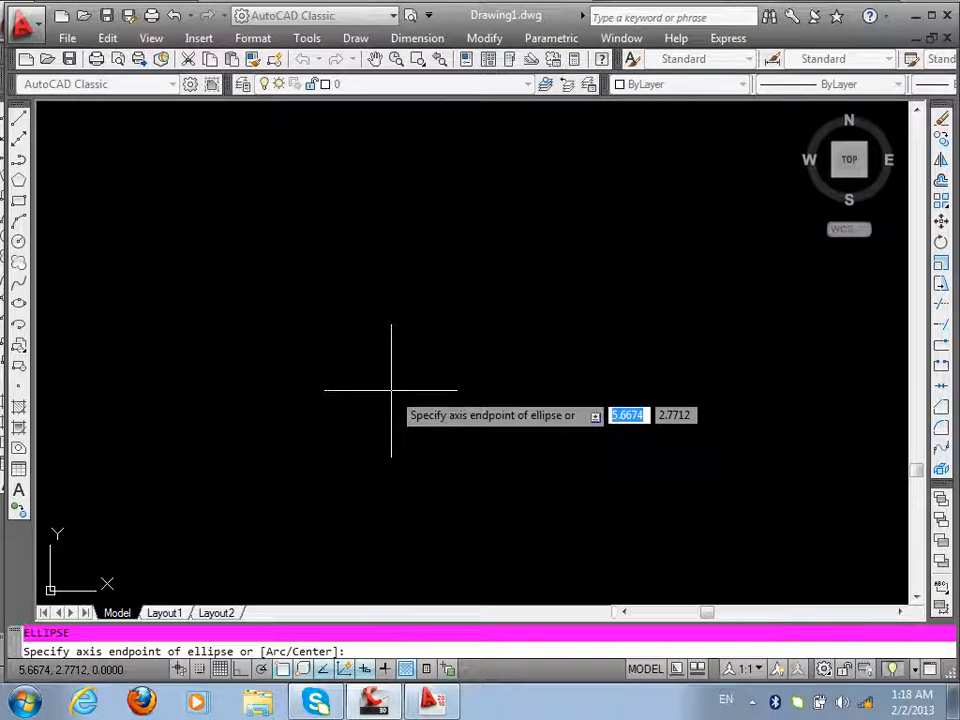
key("Escape")
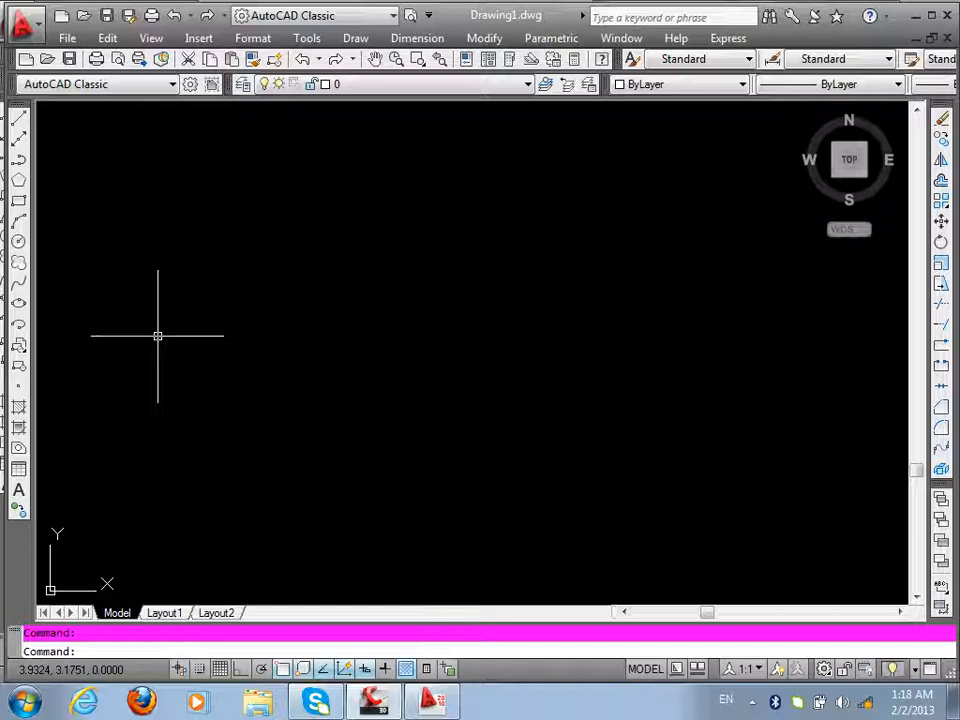
- Draw an ellipse above and right of the origin with a slightly tilted 10-unit axis and a distance of 2.5 to the other axis
type("el")
key("Return")
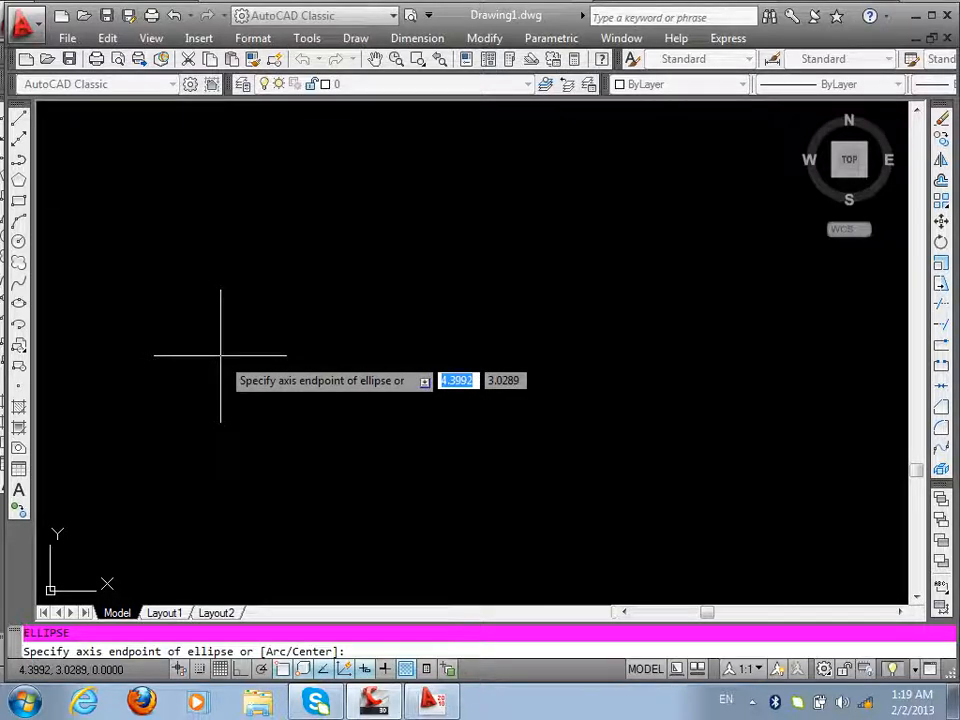
left_click(220, 355)
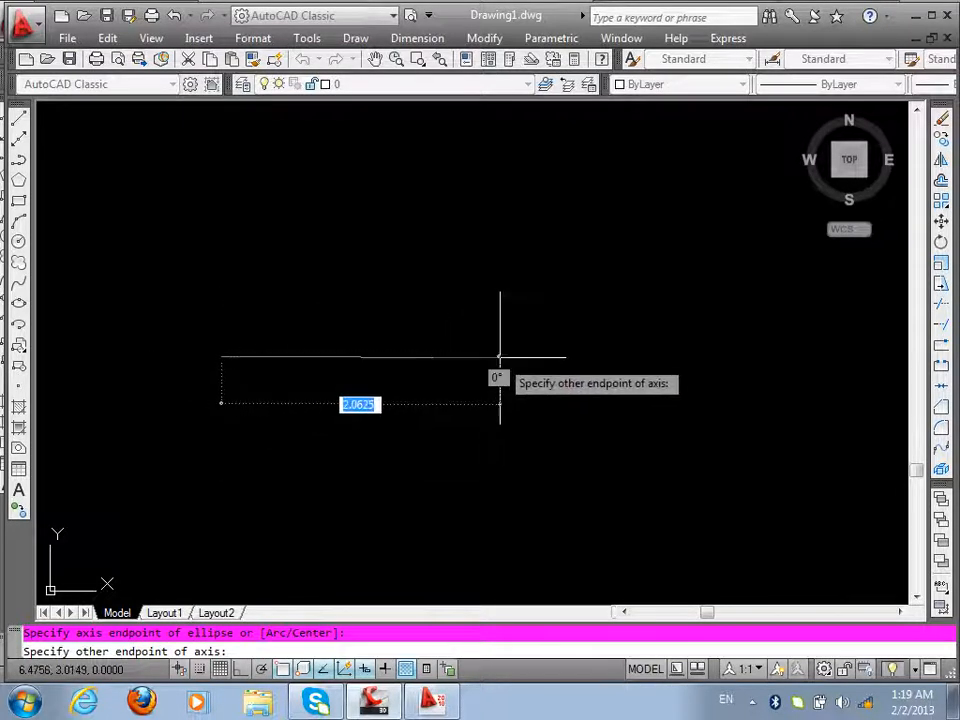
scroll(240, 336, "down", 3)
scroll(214, 341, "up", 3)
scroll(240, 349, "down", 4)
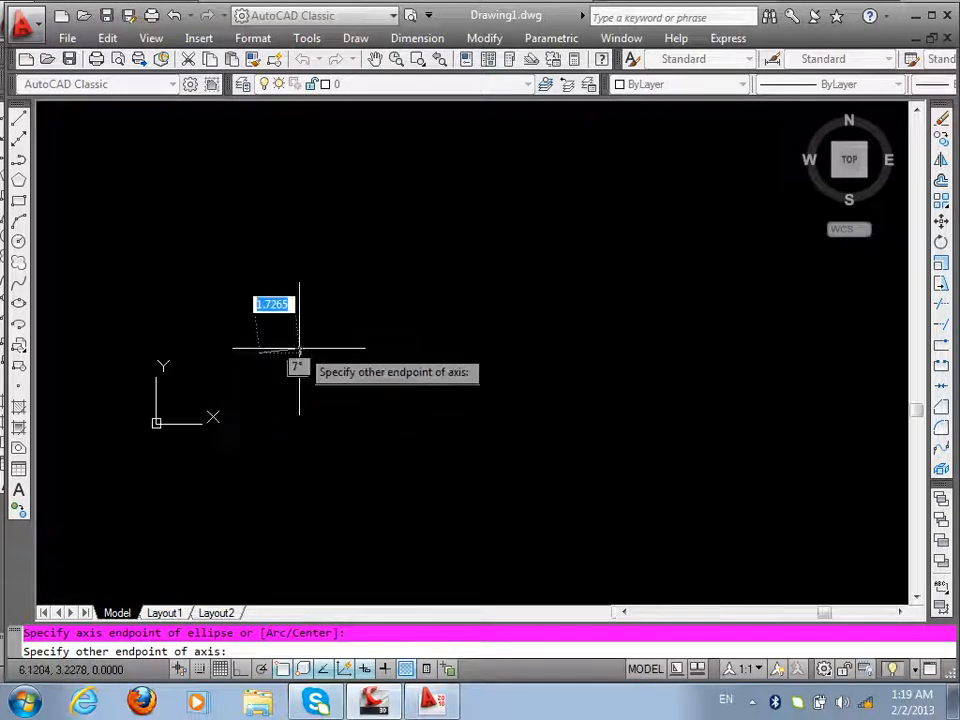
type("10")
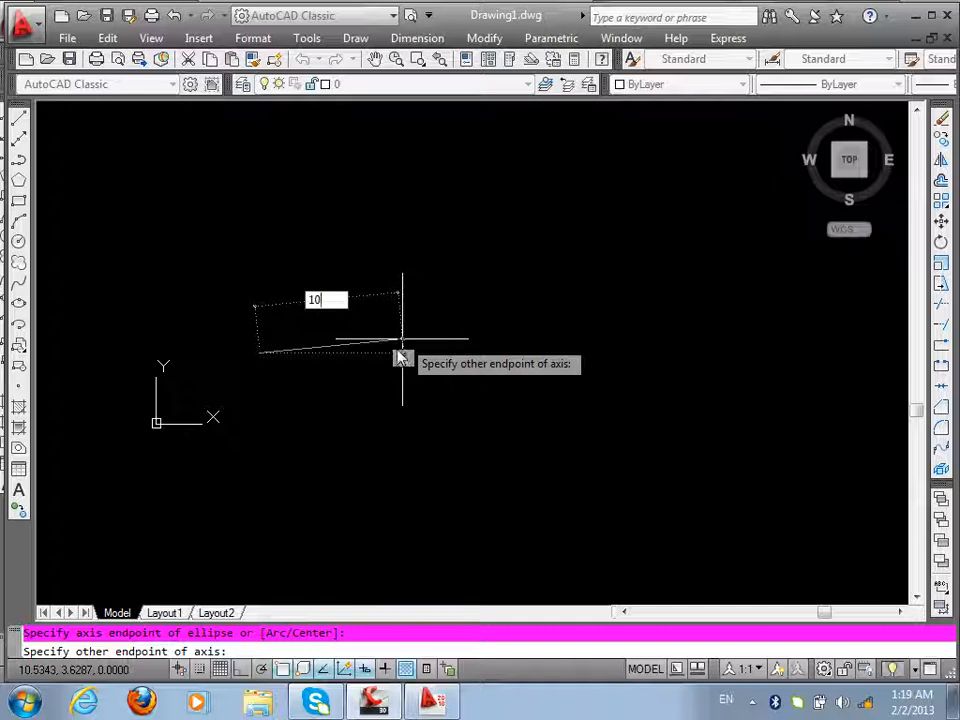
key("Return")
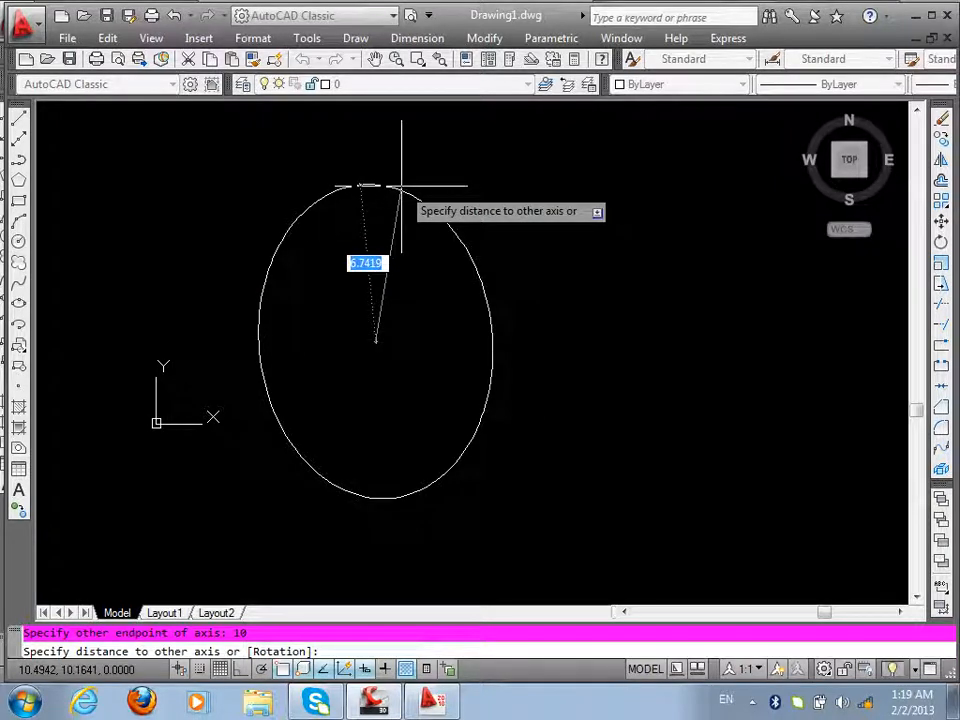
type("2.5")
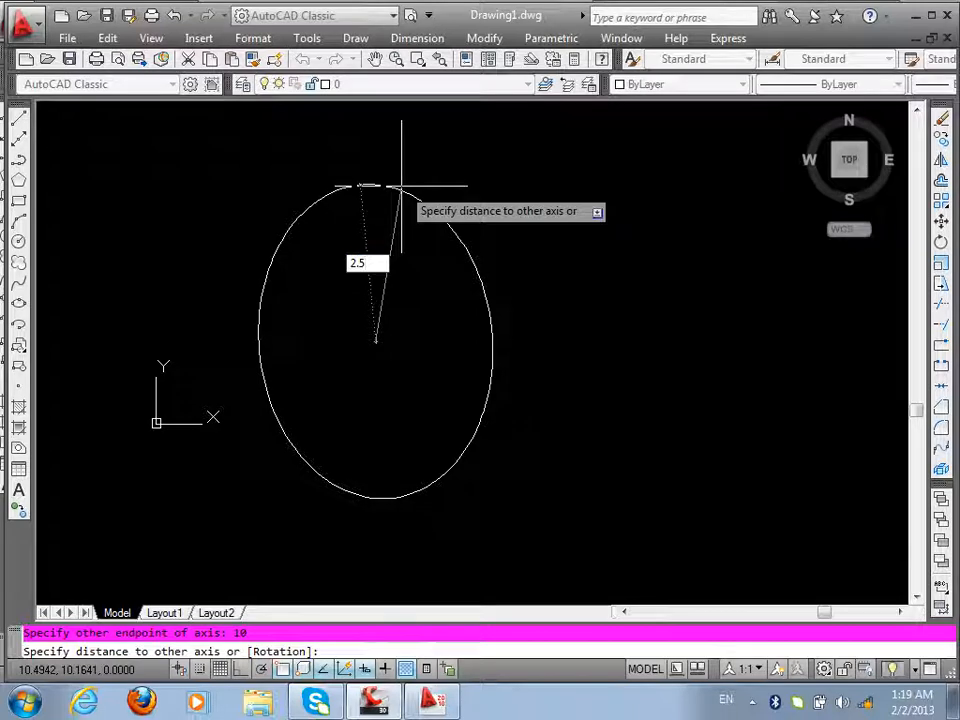
key("Return")
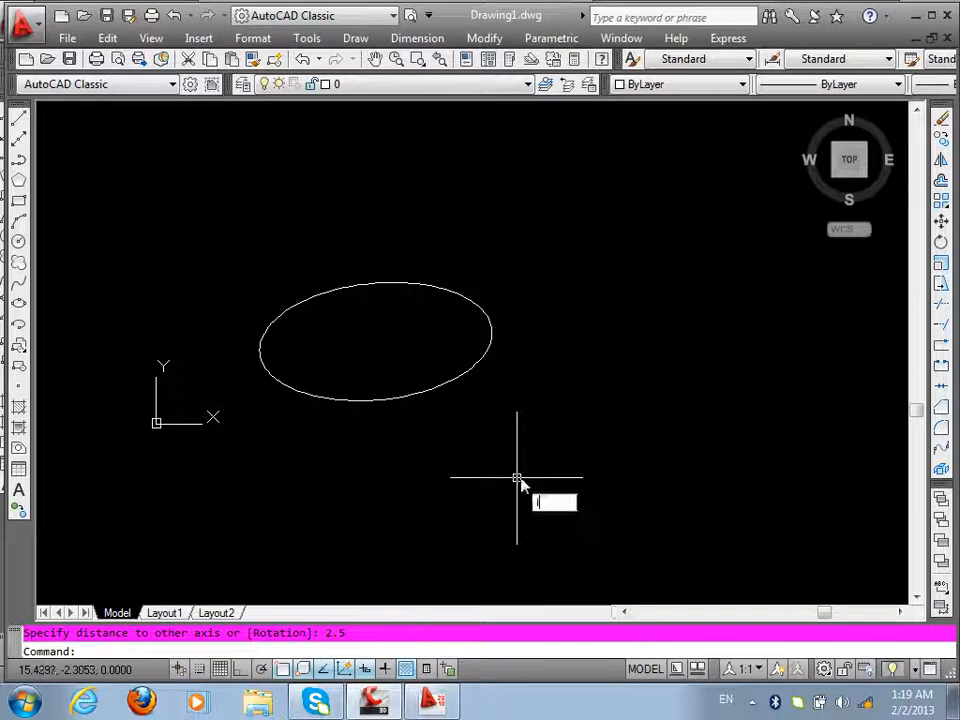
- Draw a nearly vertical line just to the right of the ellipse
type("l")
key("Return")
left_click(572, 401)
left_click(563, 251)
key("Return")
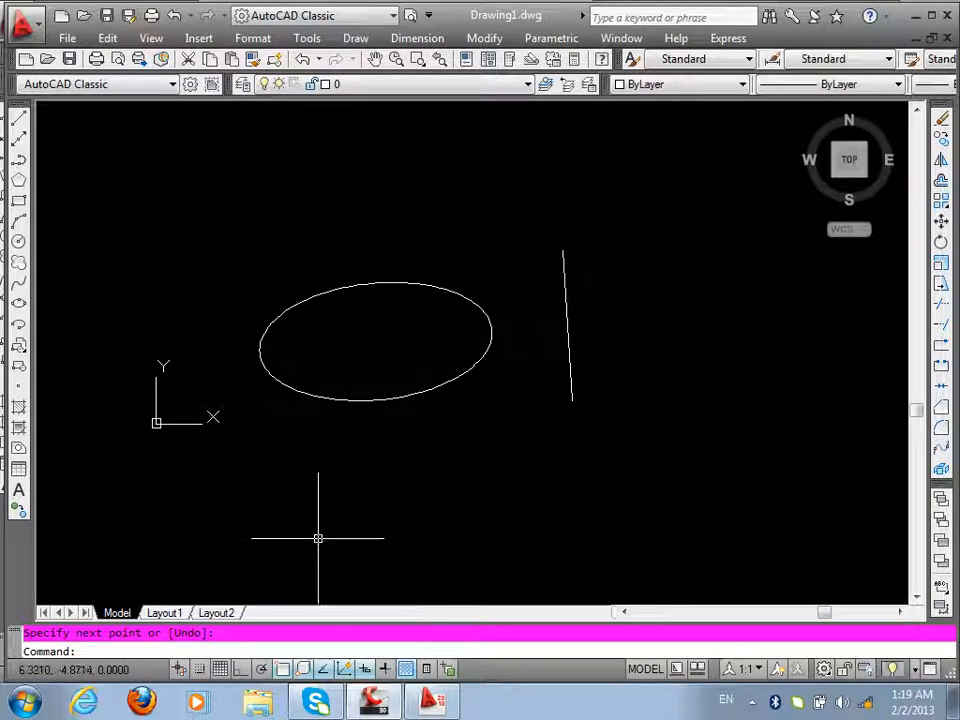
type("el")
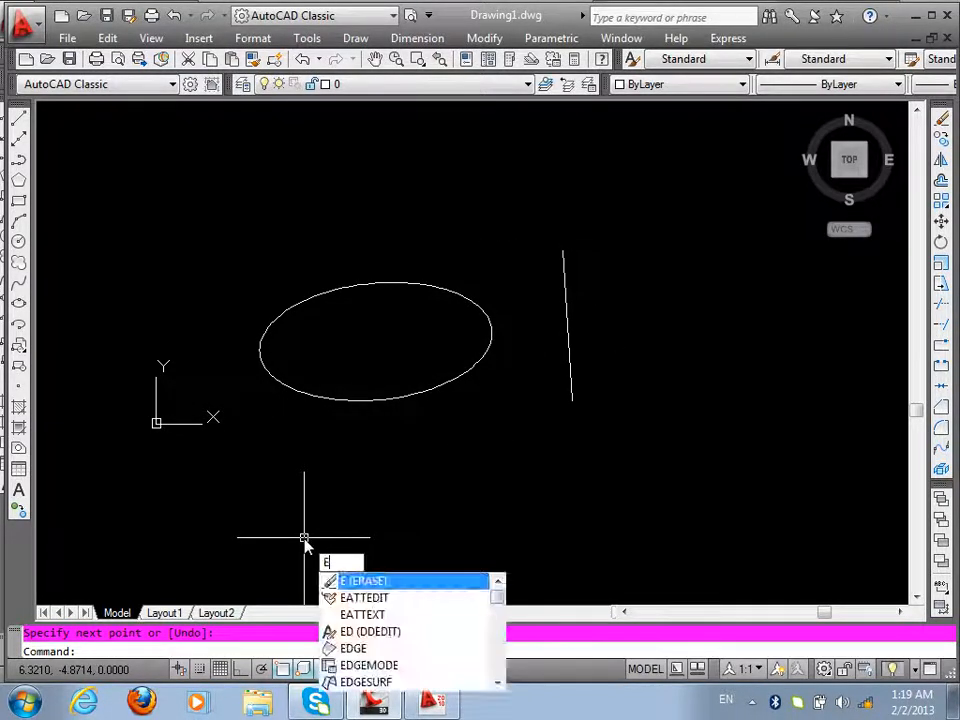
key("Return")
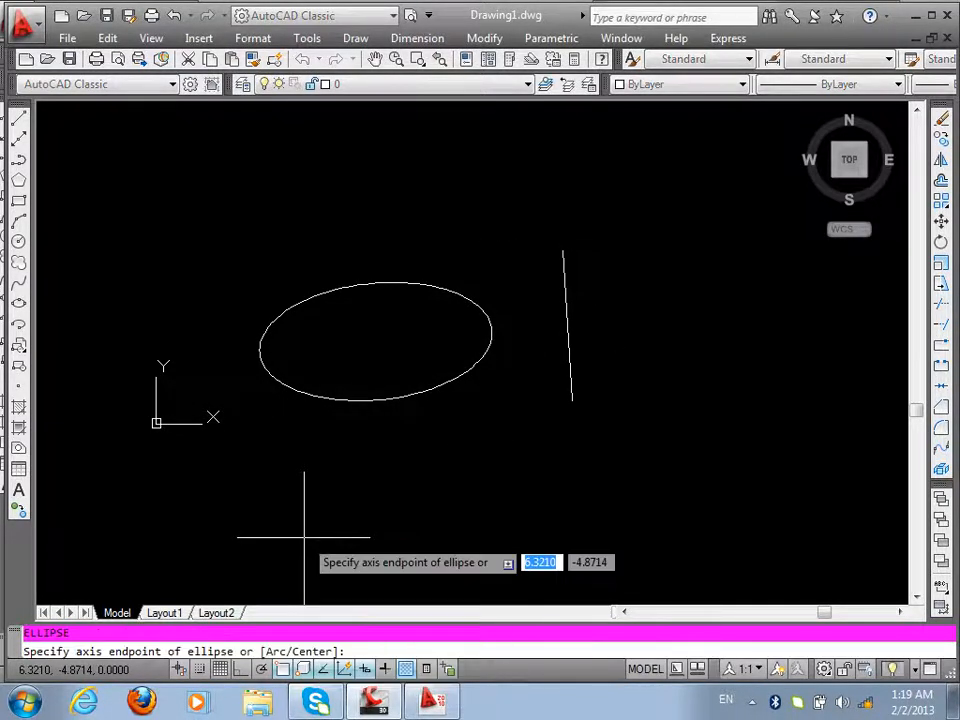
left_click(571, 401)
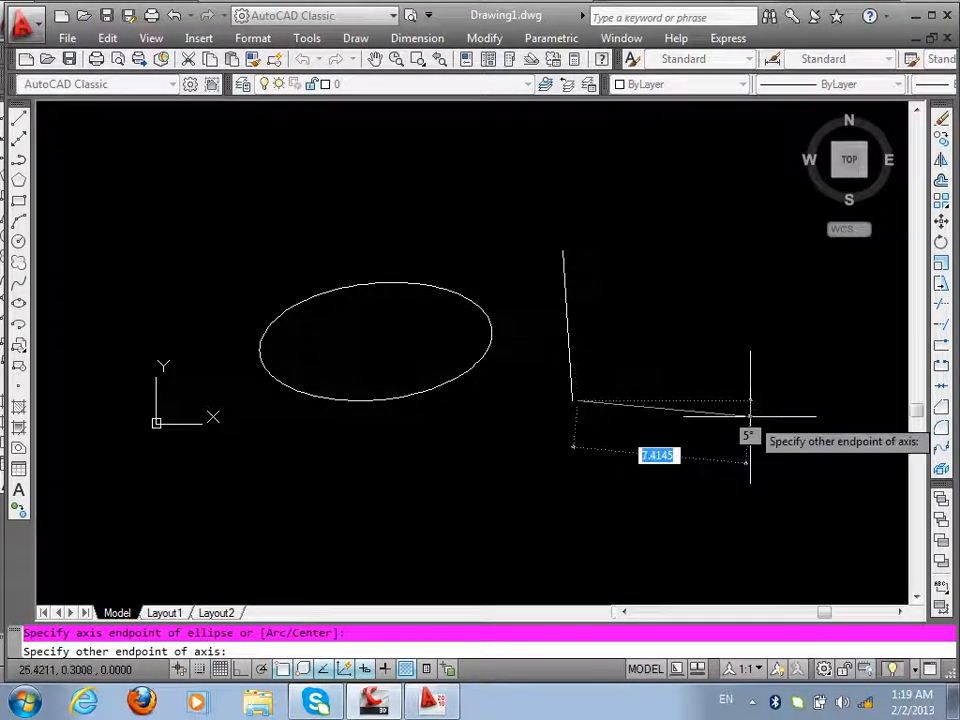
scroll(652, 408, "up", 3)
scroll(648, 397, "up", 1)
key("Escape")
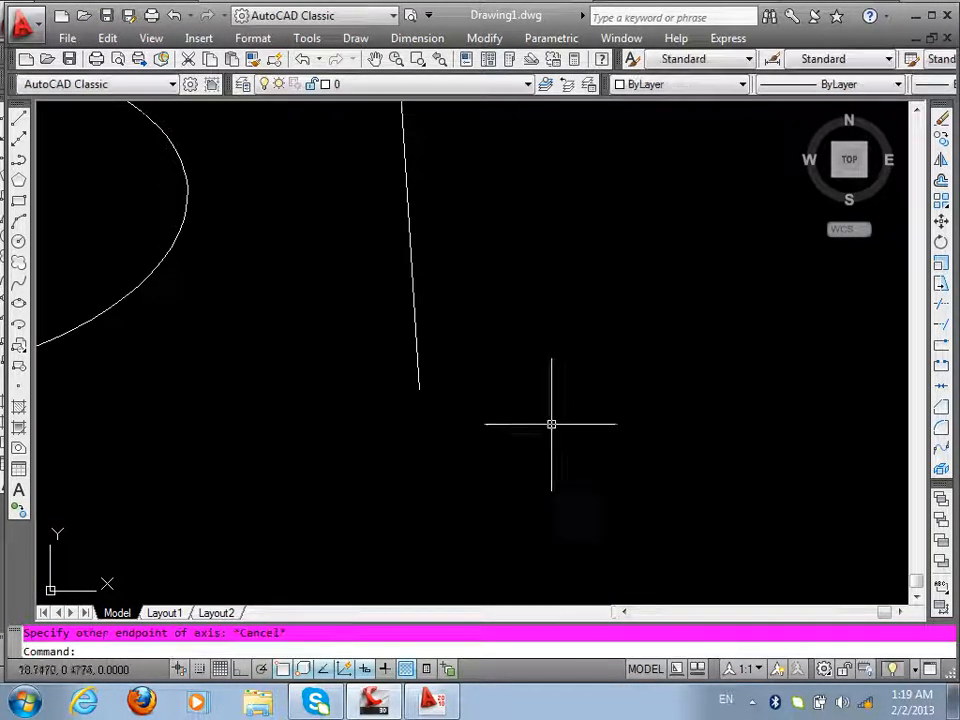
- Draw a horizontal ellipse from the line's lower end with Ortho on, using a 20-unit axis and a distance of 5 to the other axis
key("Return")
left_click(419, 389)
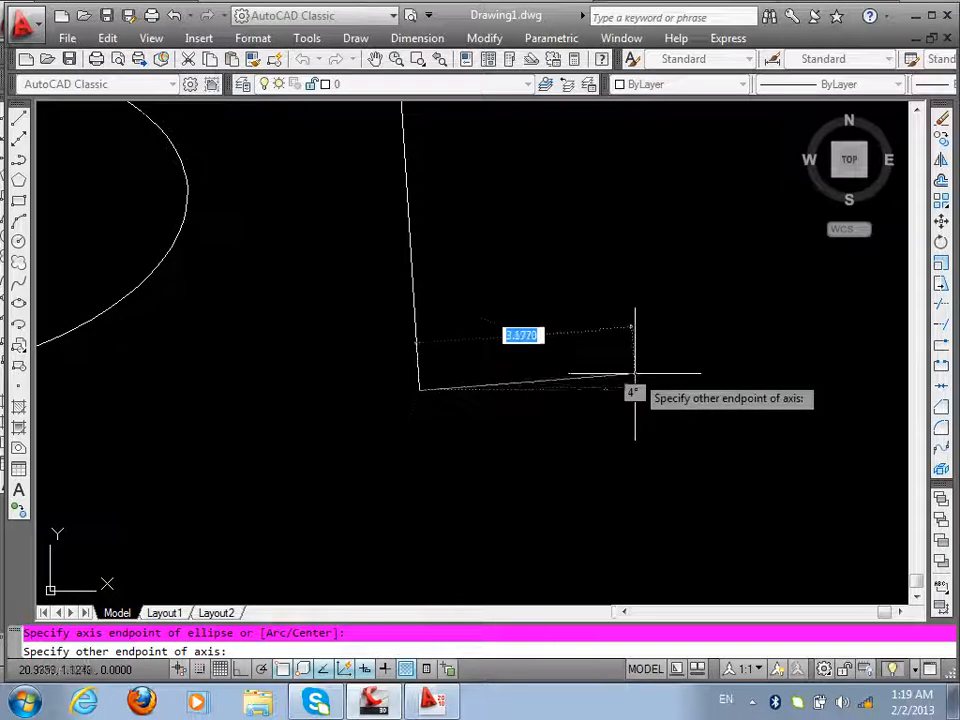
key("F8")
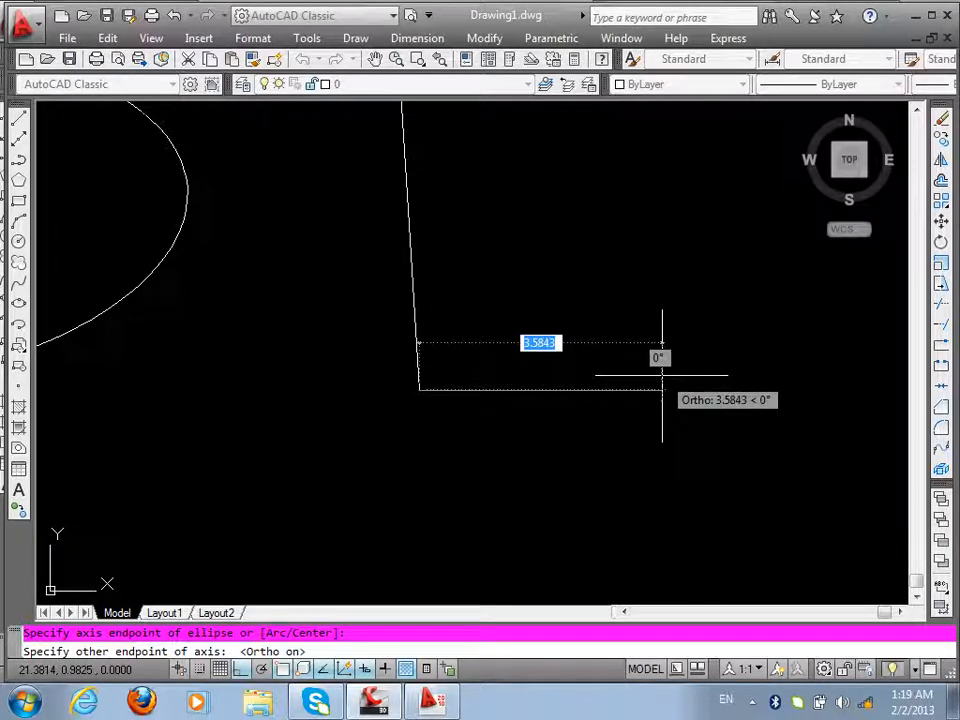
type("20")
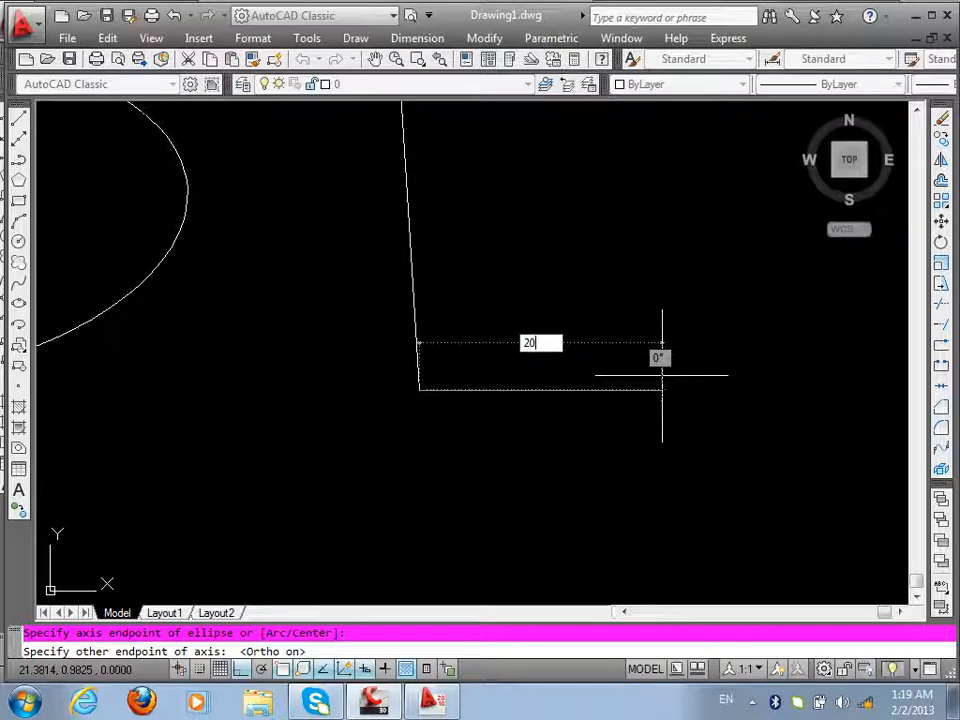
key("Return")
scroll(664, 380, "down", 8)
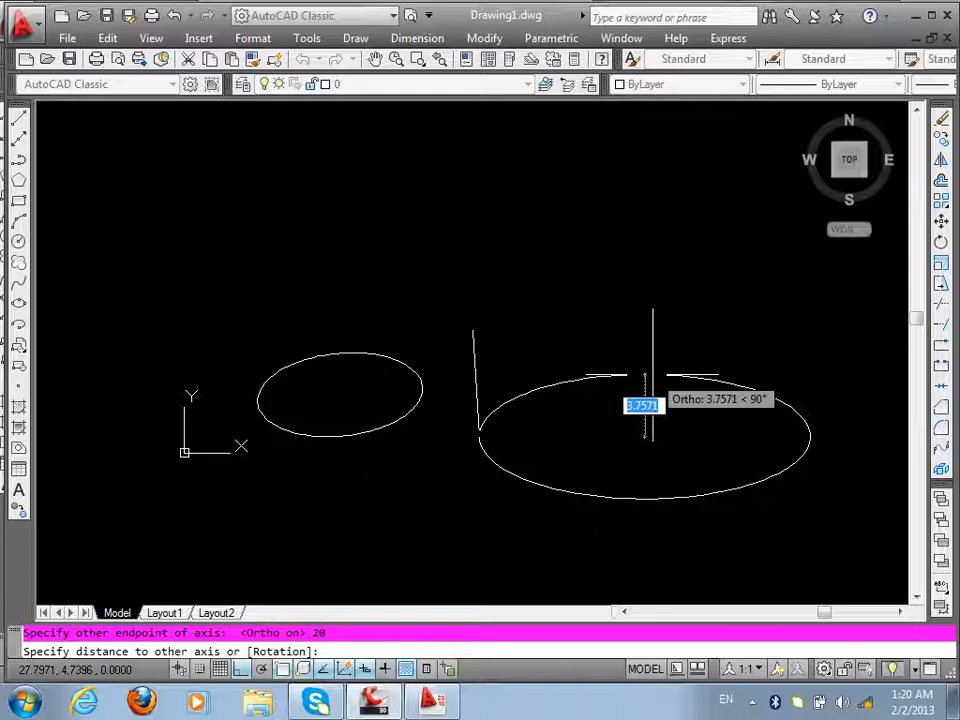
type("5")
key("Return")
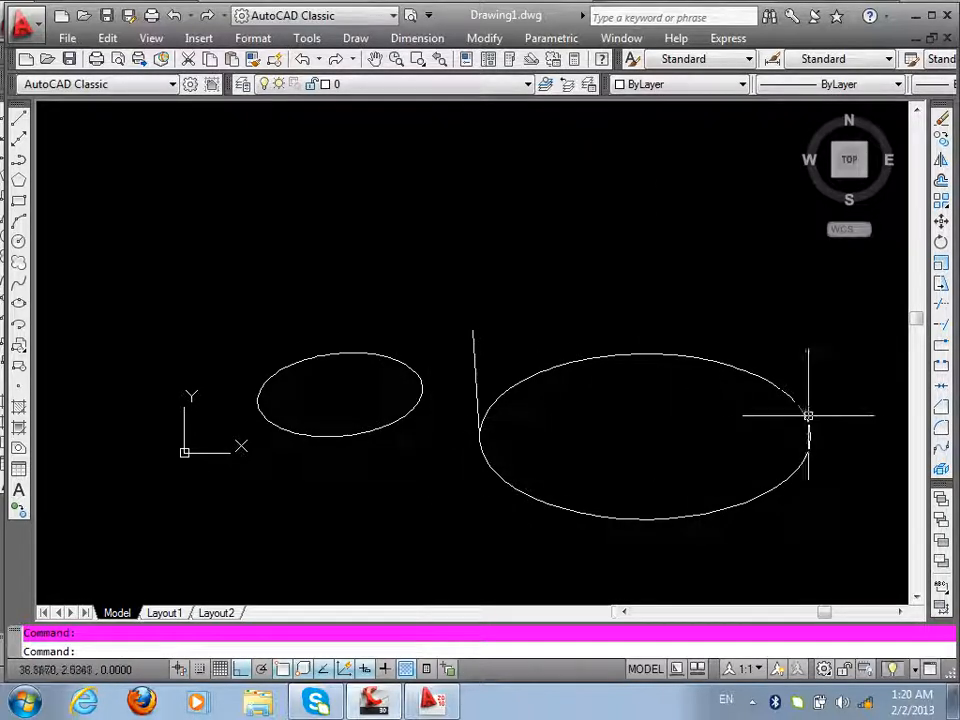
left_click(651, 358)
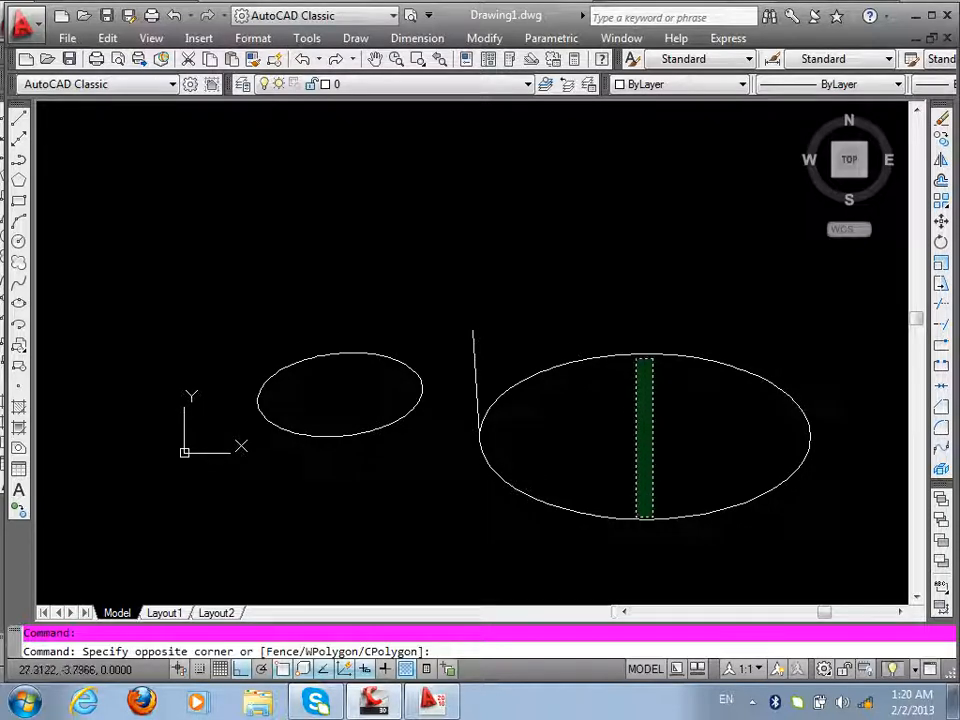
left_click(634, 494)
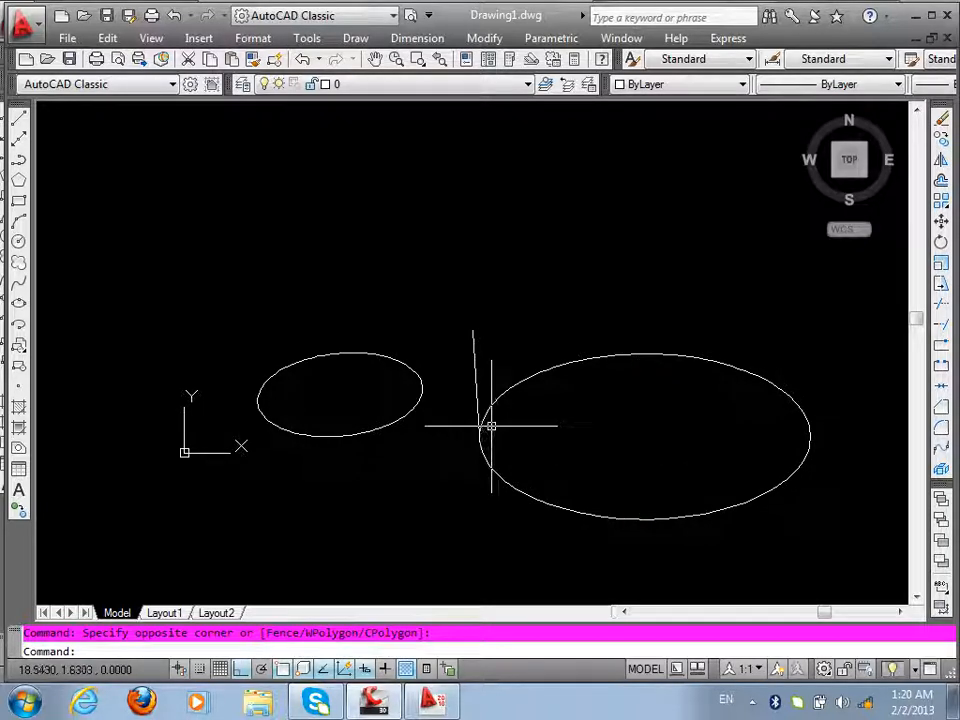
left_click(487, 430)
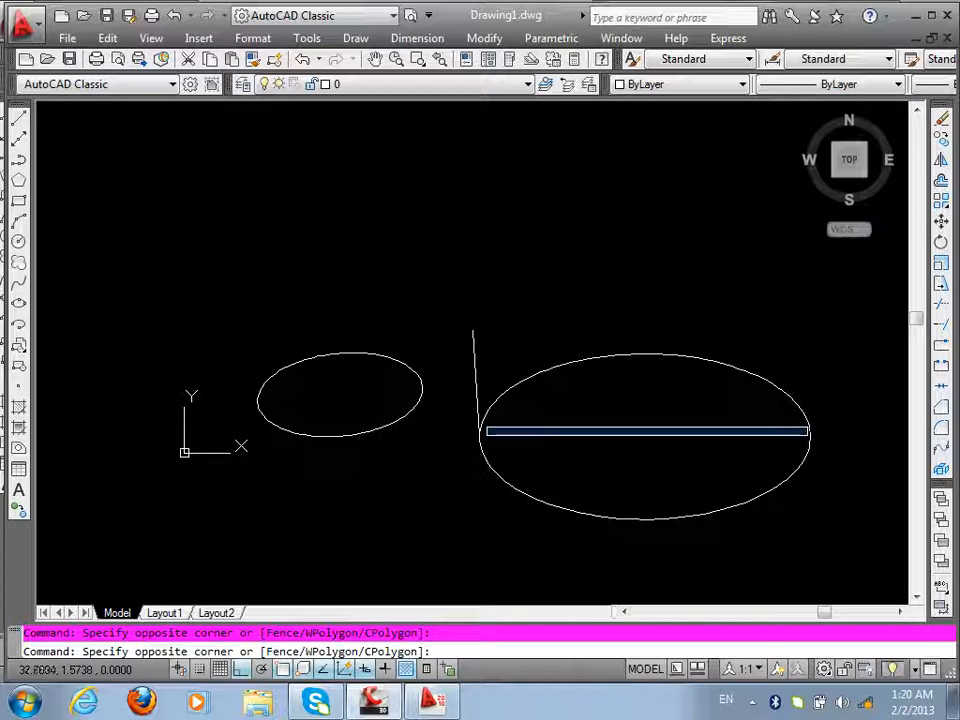
left_click(806, 432)
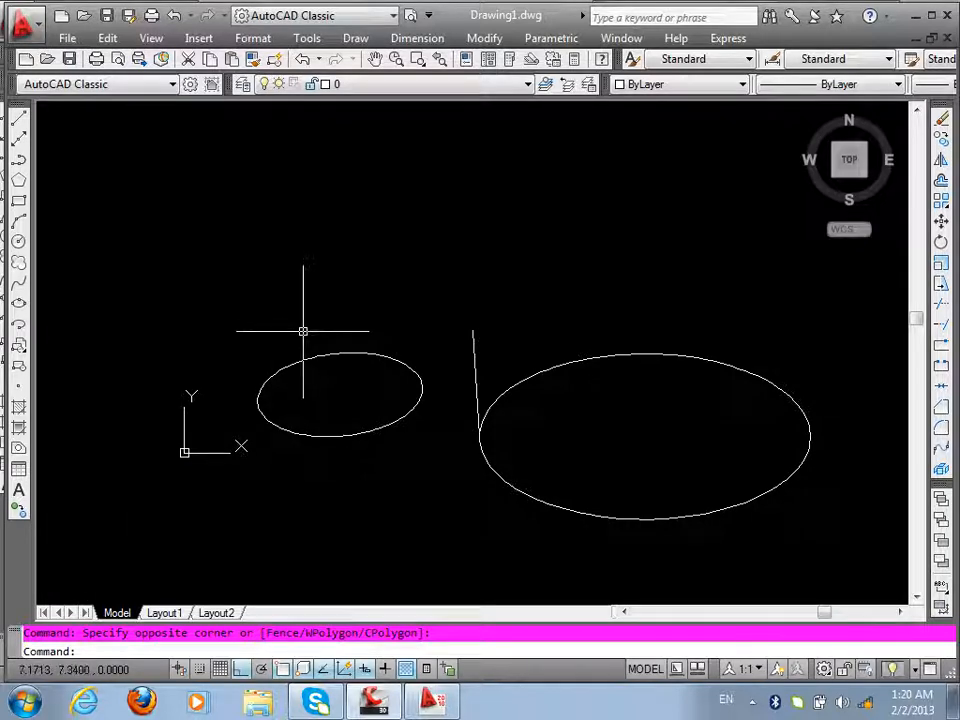
- Draw a large ellipse starting above the small one, with a horizontal 50-unit axis extending right and a distance of 10 to the other axis
type("el")
key("Return")
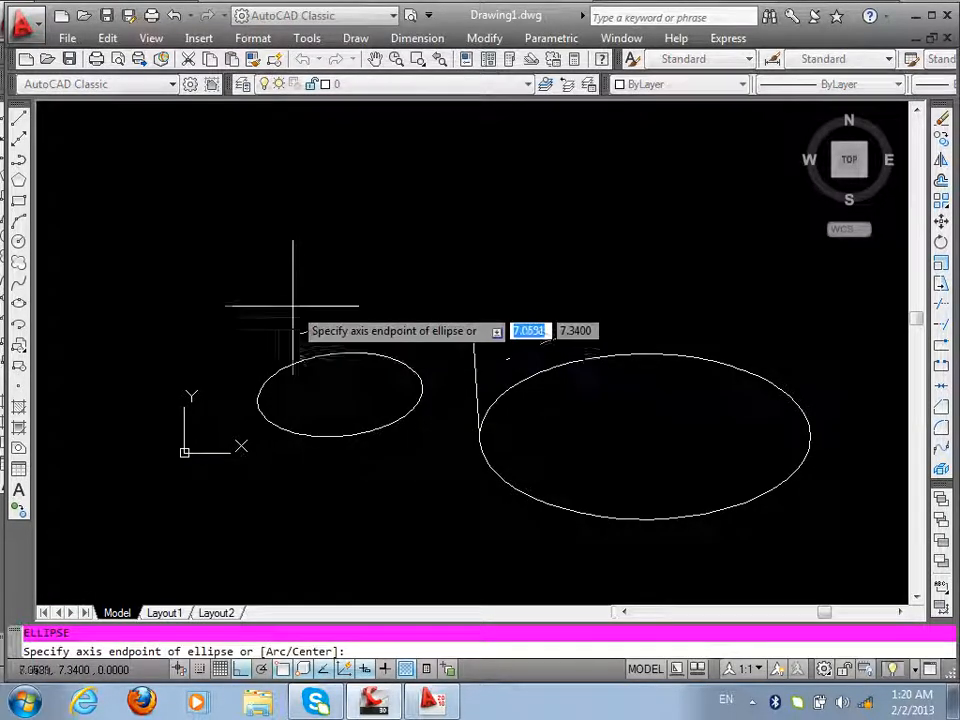
left_click(294, 242)
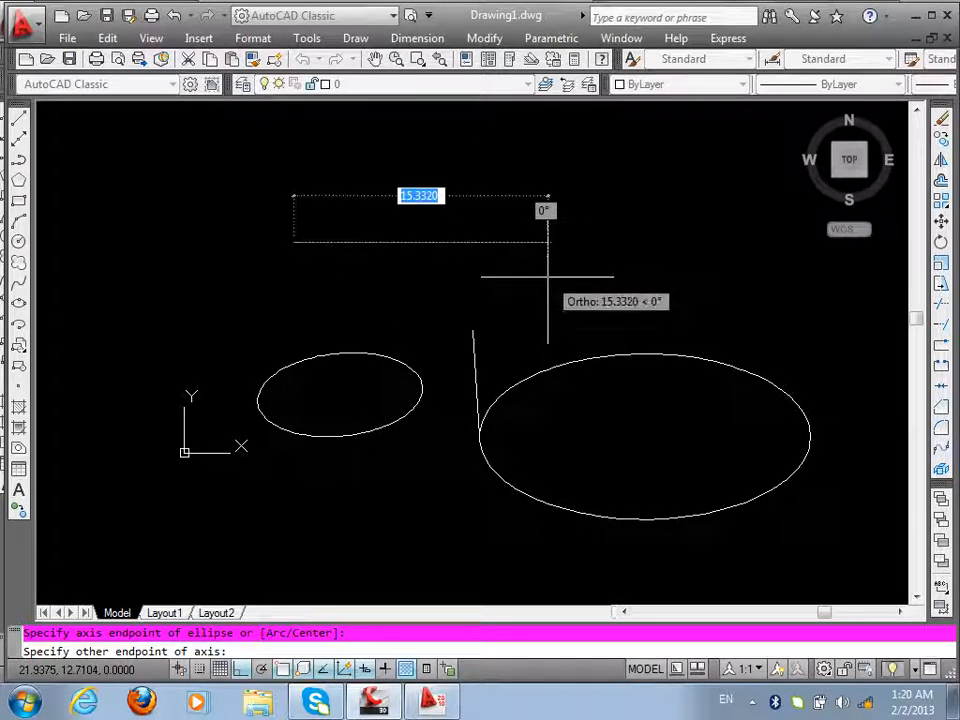
type("50")
key("Return")
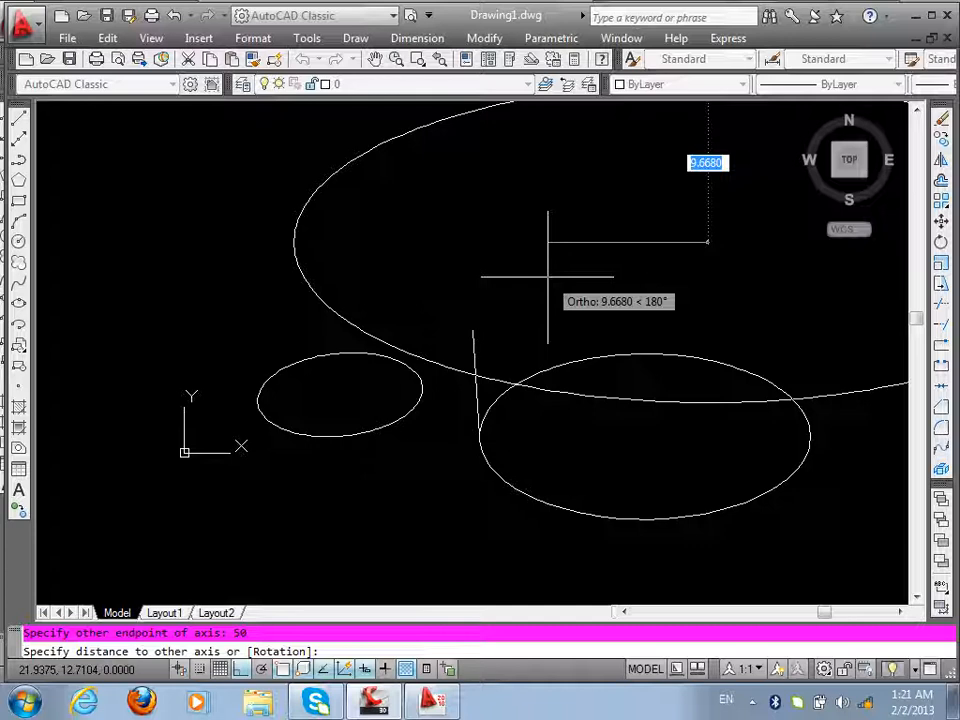
type("10")
key("Return")
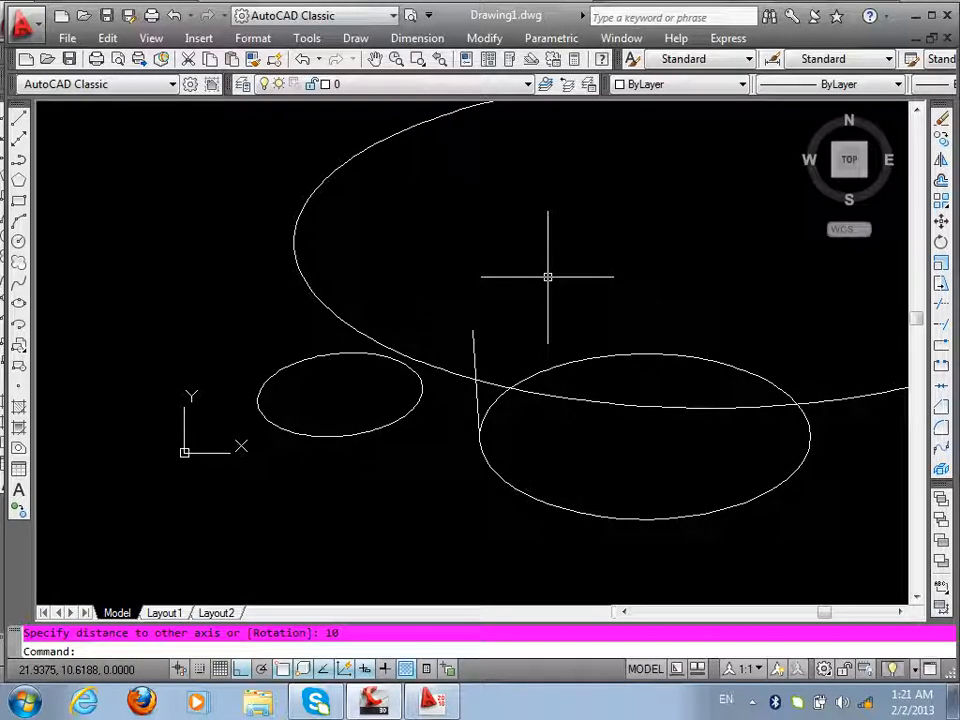
- Draw an ellipse above the existing ones with a vertical 20-unit axis extending upward and a distance of 25 to the other axis
scroll(420, 386, "down", 2)
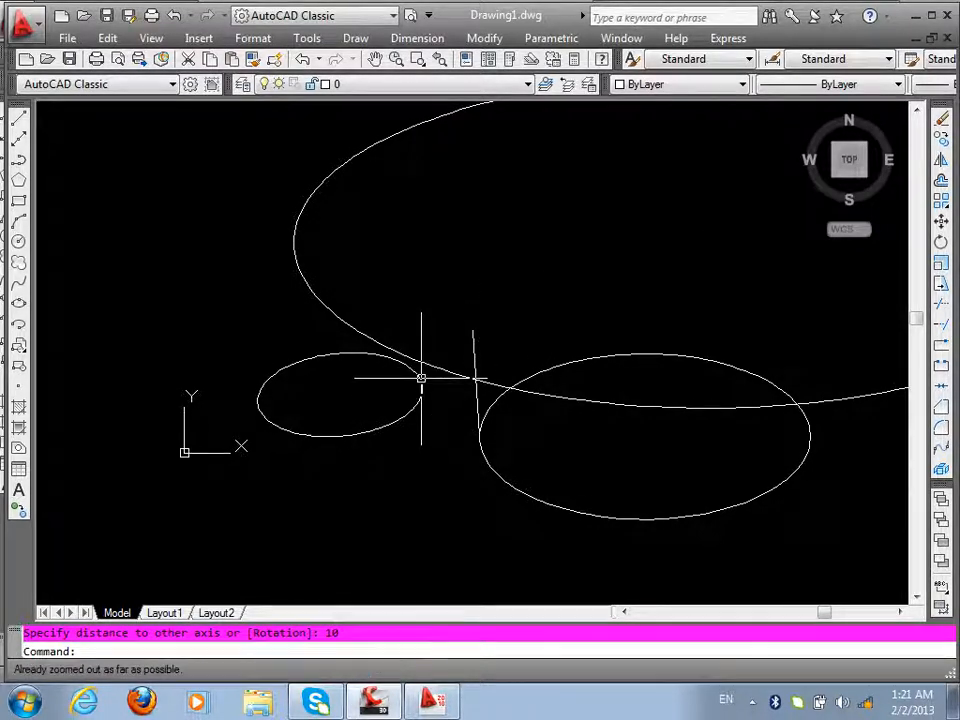
type("z")
key("Return")
type("e")
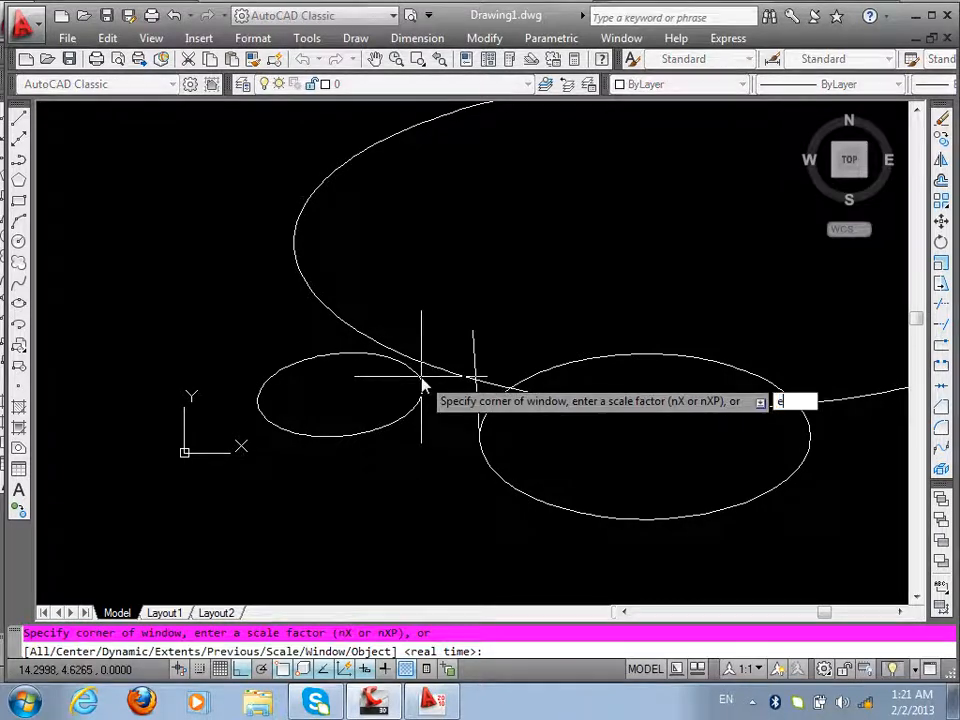
key("Return")
scroll(400, 370, "down", 3)
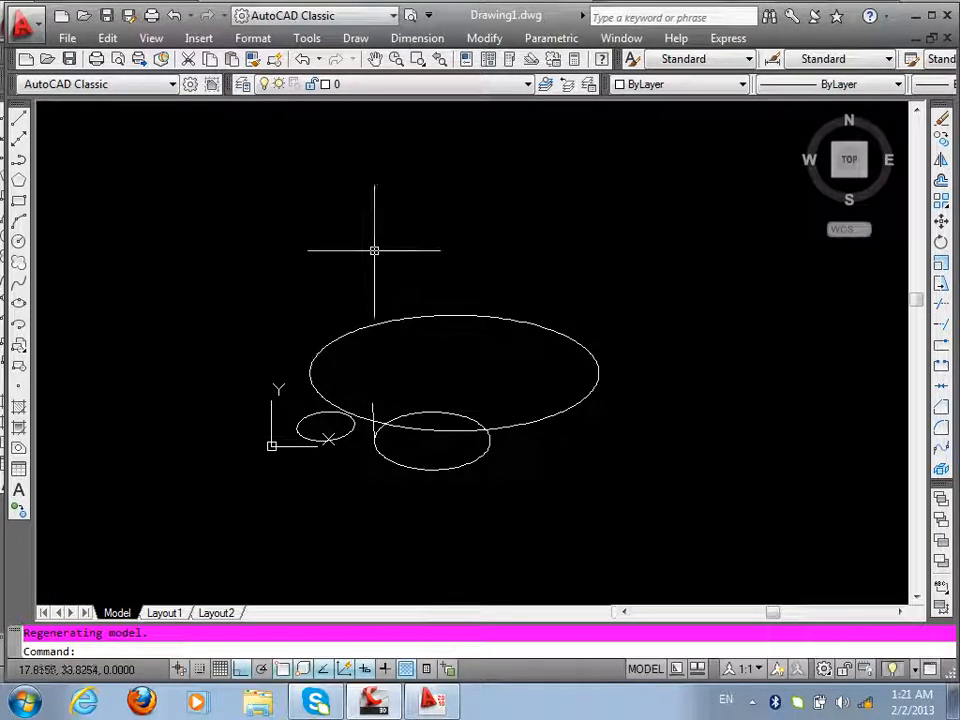
type("el")
key("Return")
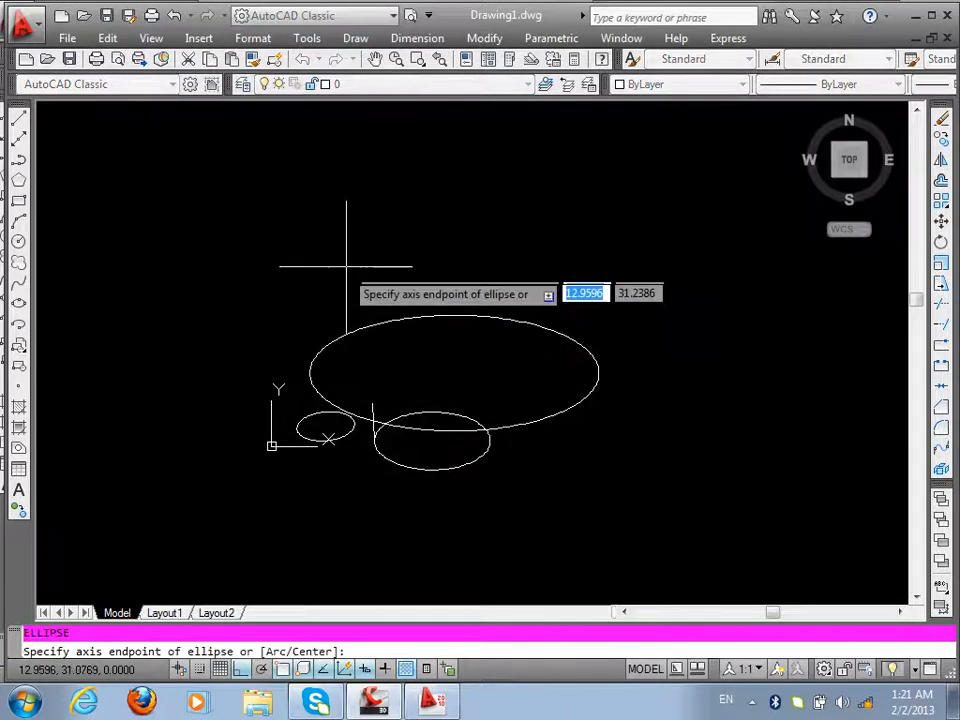
left_click(343, 275)
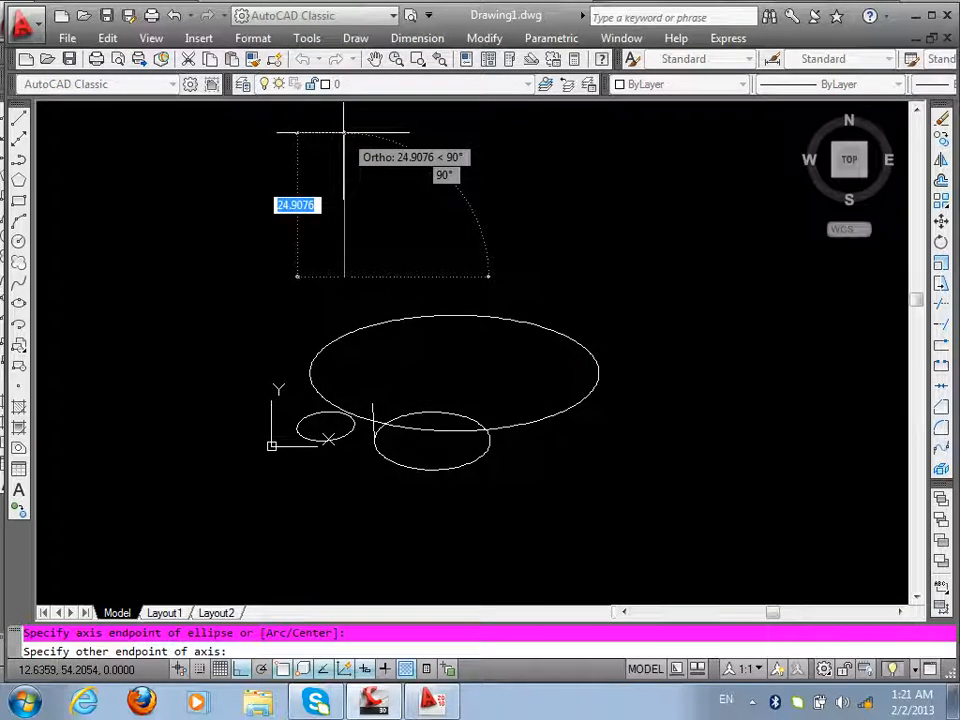
type("20")
key("Return")
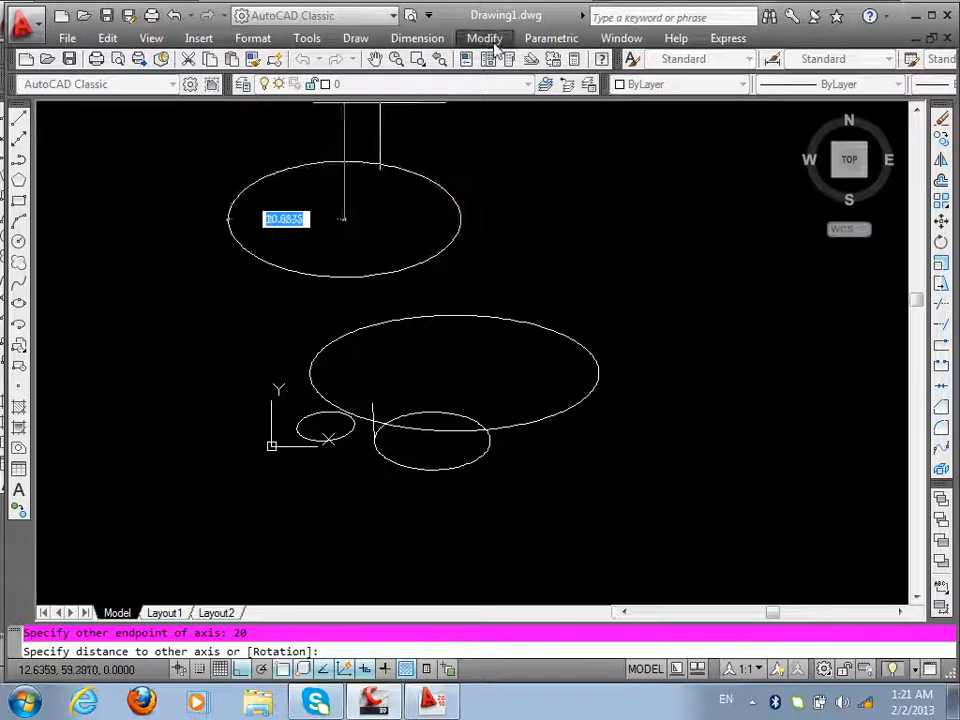
type("25")
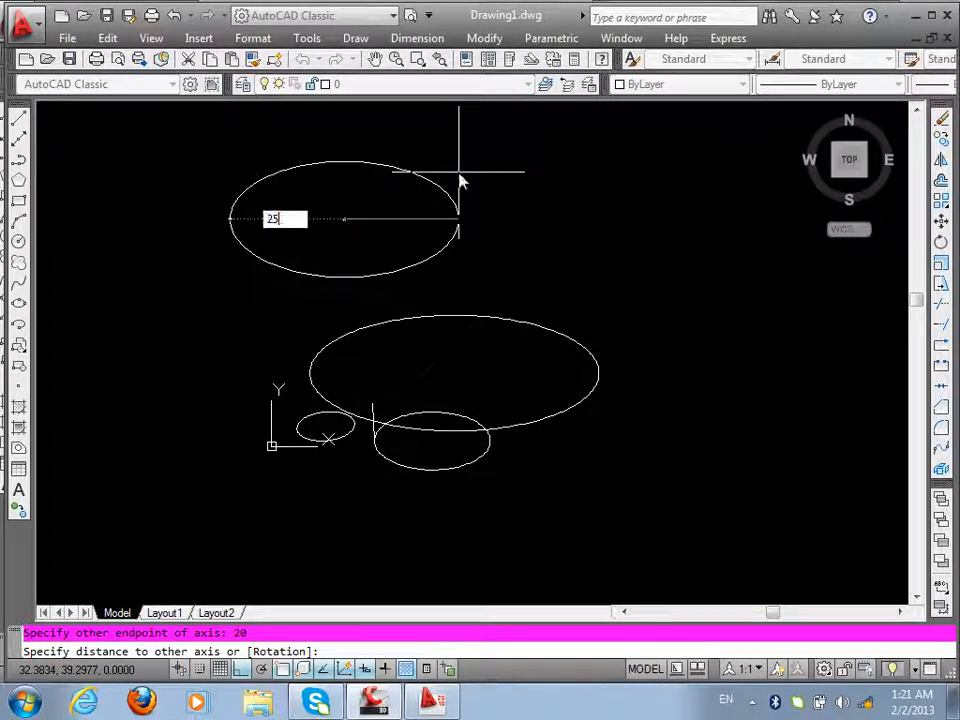
key("Return")
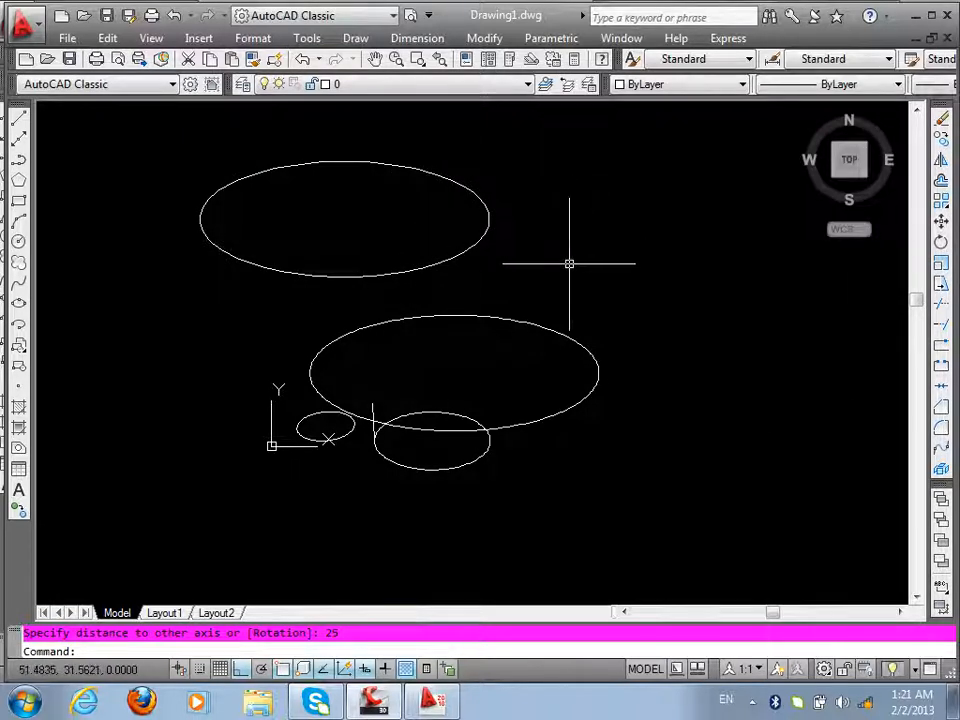
- Draw an ellipse by its center, right of the topmost one, with a horizontal axis endpoint at 25 and a distance of 10 to the other axis
key("Return")
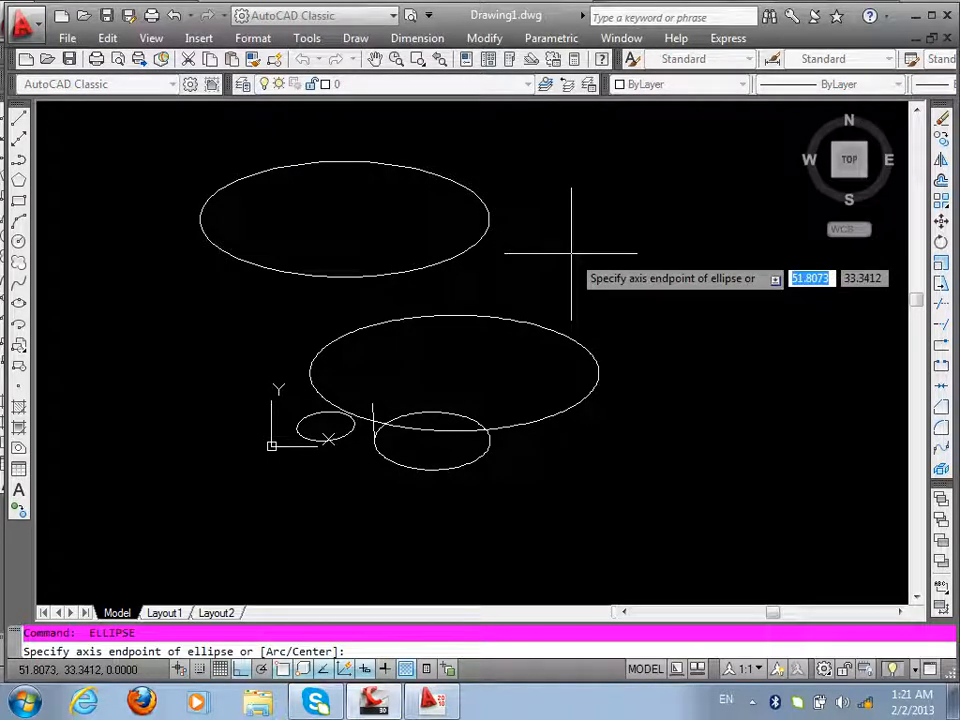
type("c")
key("Return")
left_click(561, 252)
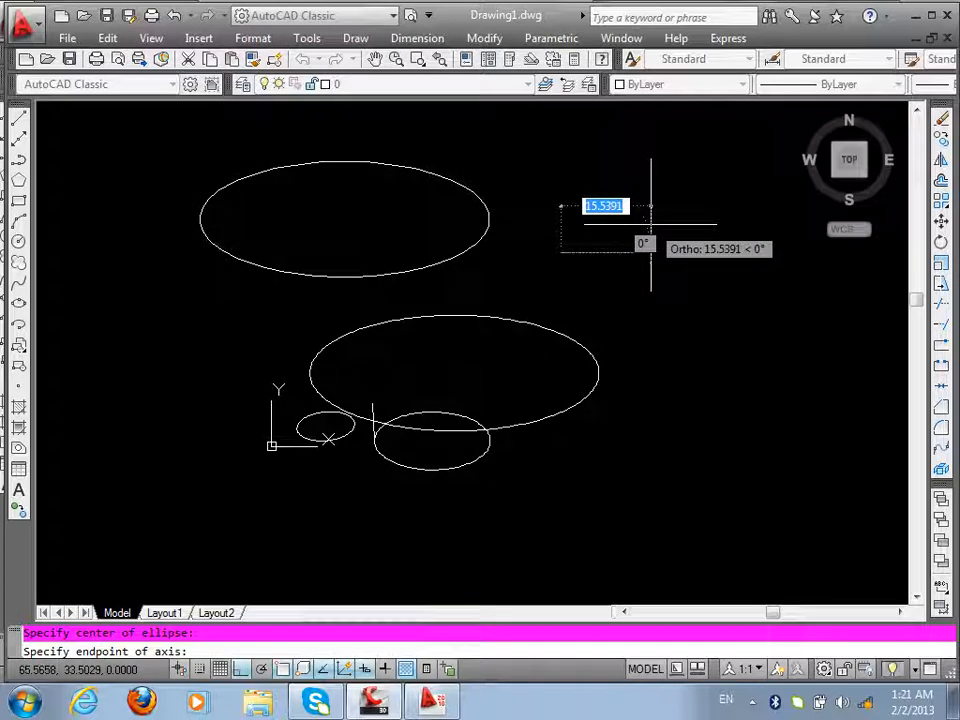
type("25")
key("Return")
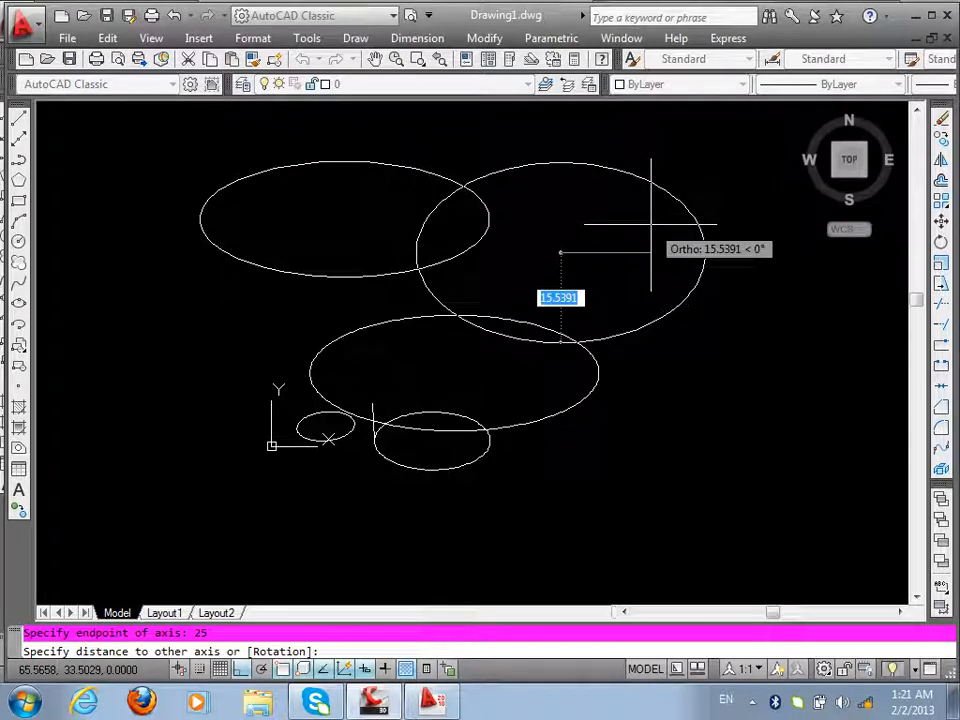
type("10")
key("Return")
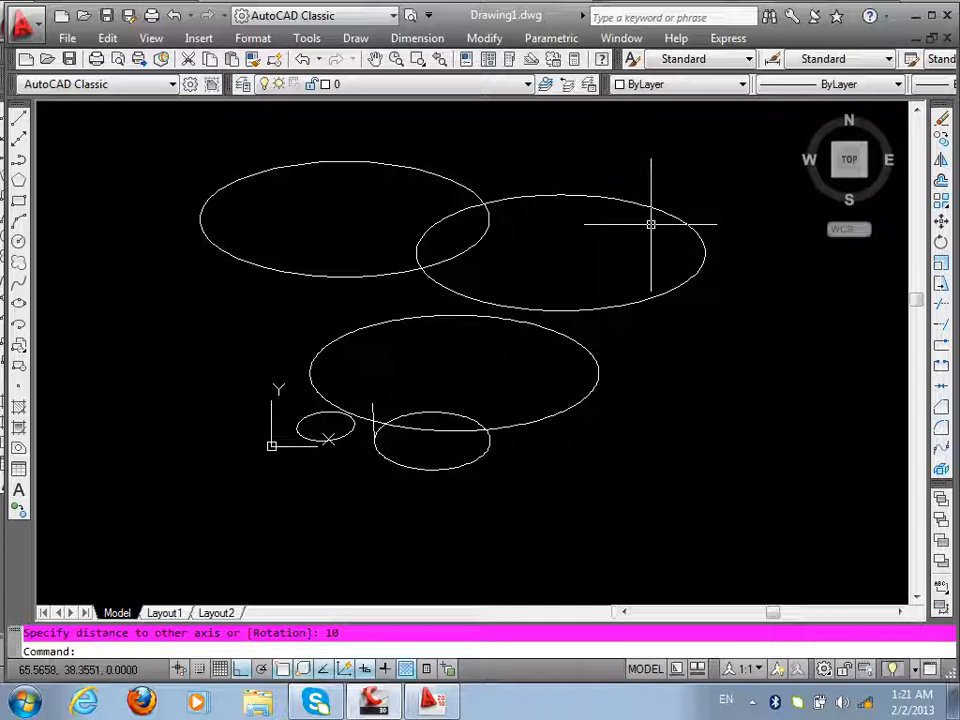
left_click(599, 168)
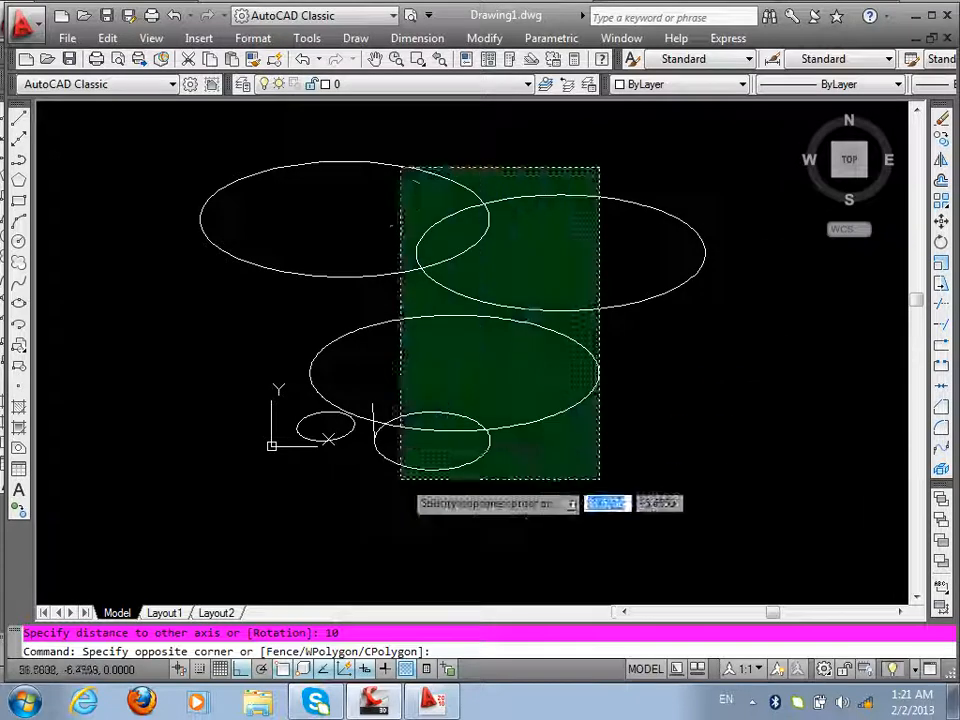
left_click(441, 452)
left_click(356, 375)
left_click(332, 422)
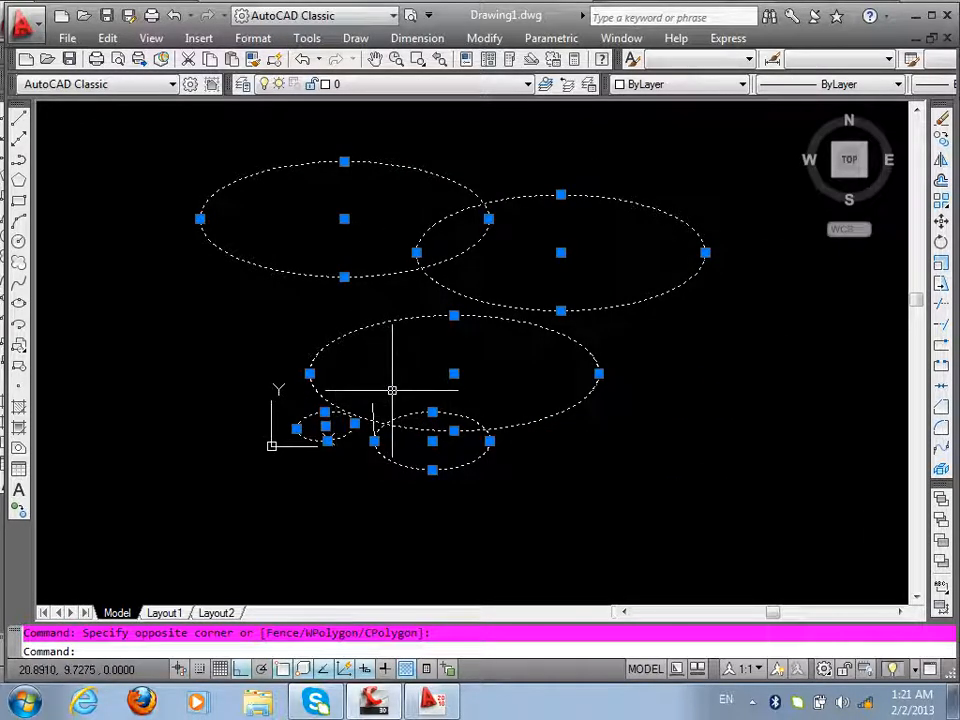
key("Escape")
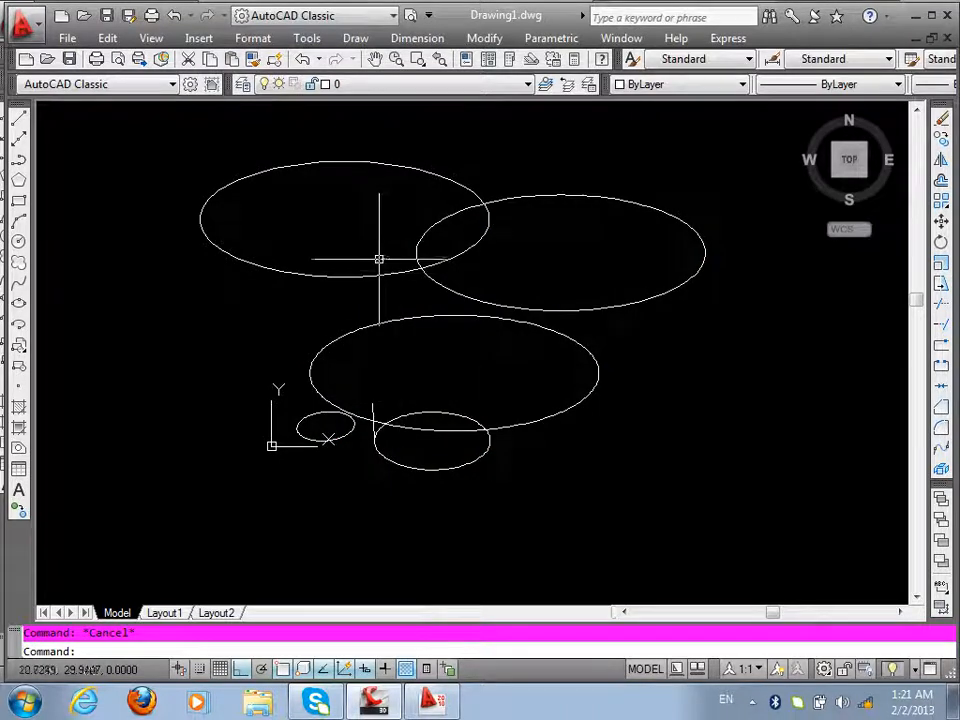
- Erase the short line and all ellipses except the center-based one at the upper right
left_click(375, 240)
left_click(356, 437)
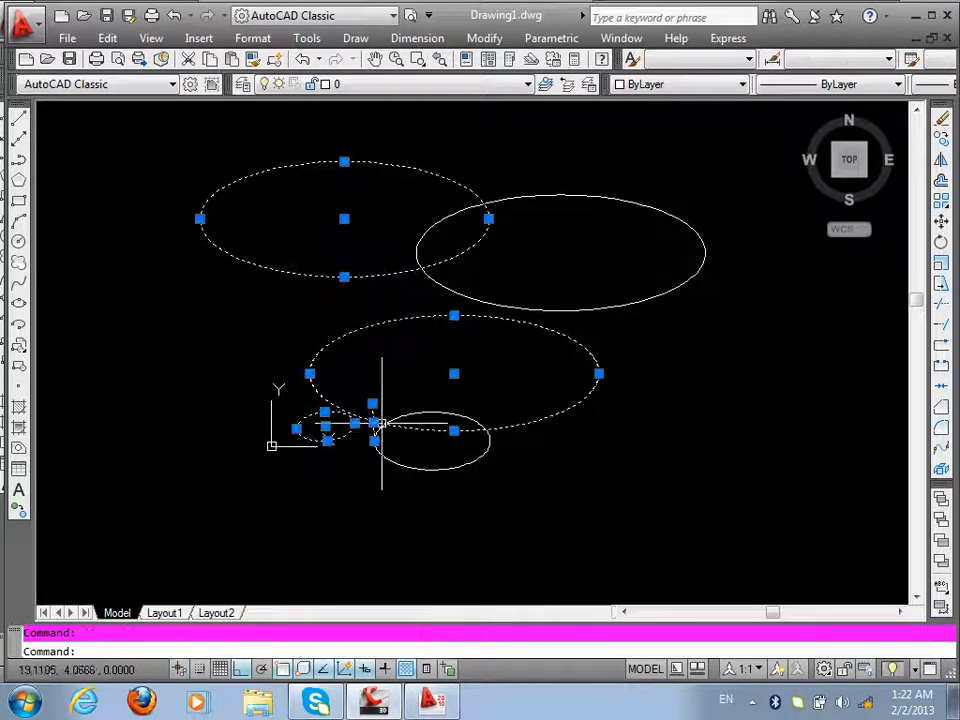
left_click(400, 392)
left_click(367, 440)
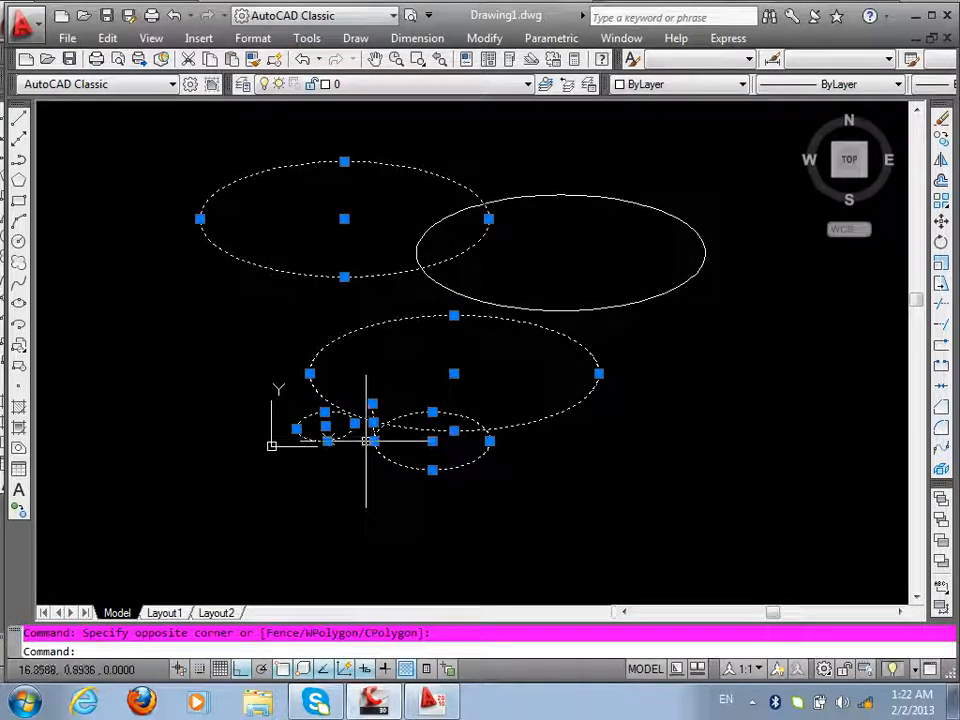
key("Delete")
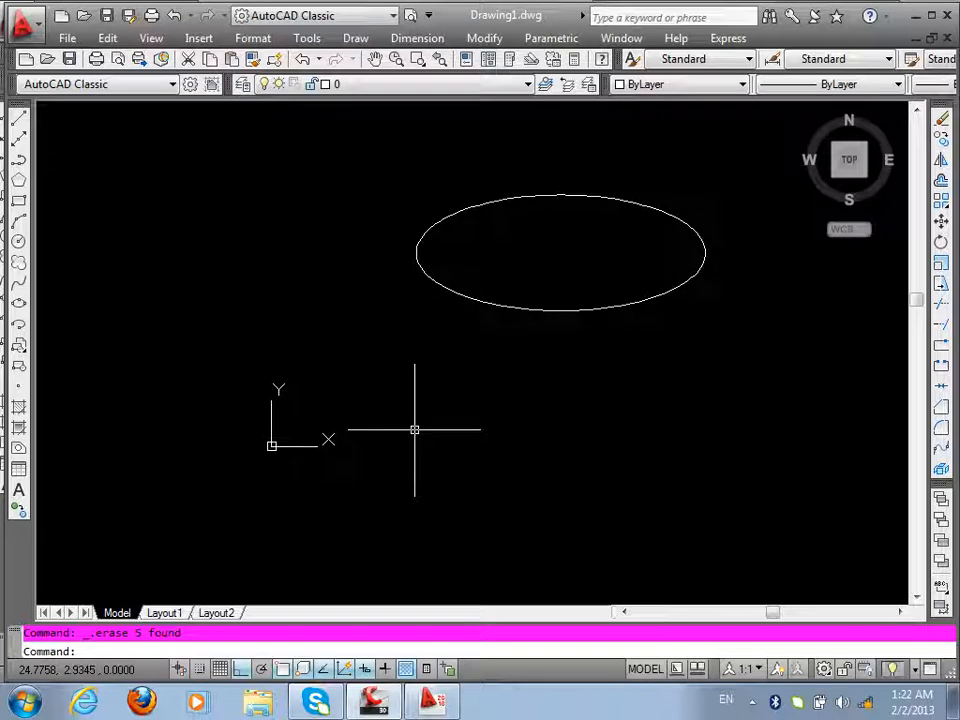
- Draw a vertical line from the remaining ellipse's center straight down, ending well below the ellipse
type("l")
key("Return")
left_click(561, 252)
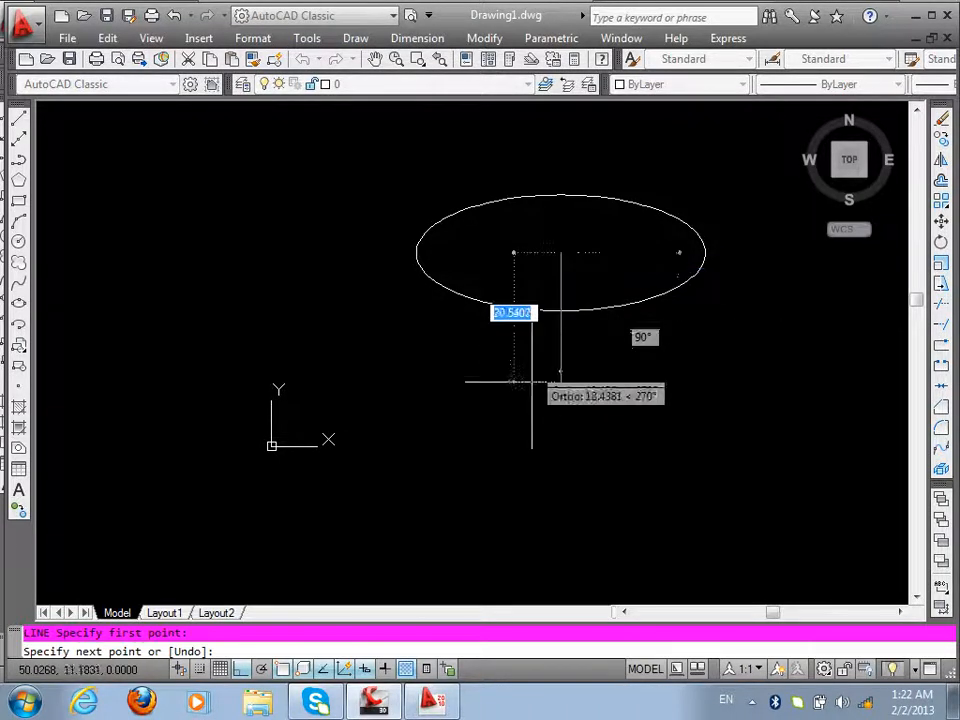
left_click(558, 490)
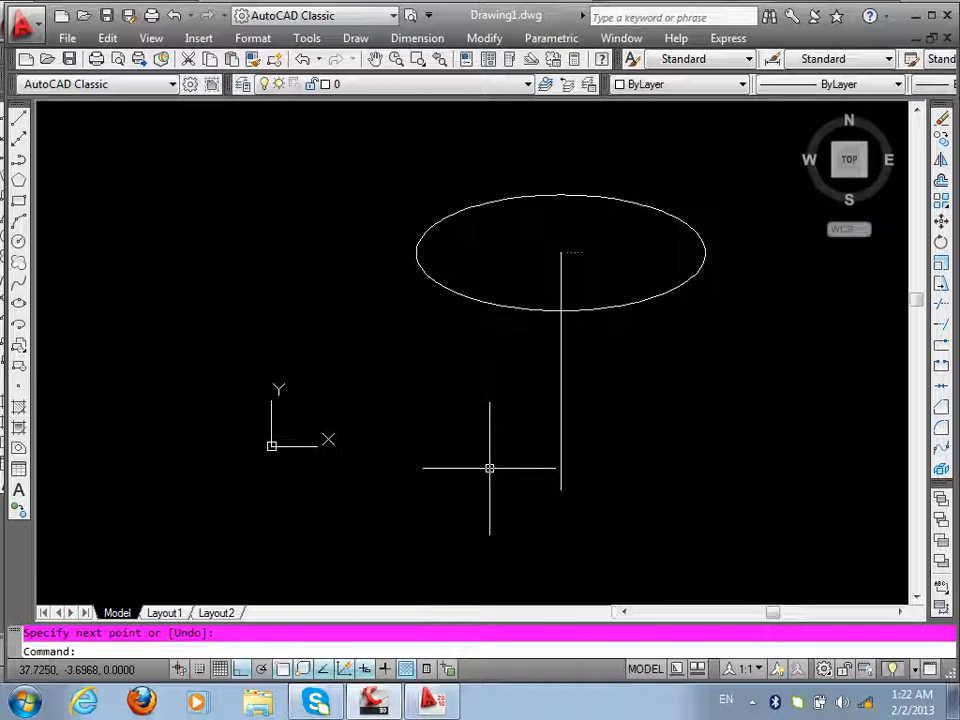
- Draw a smaller horizontal ellipse by its center at the vertical line's lower end
type("e")
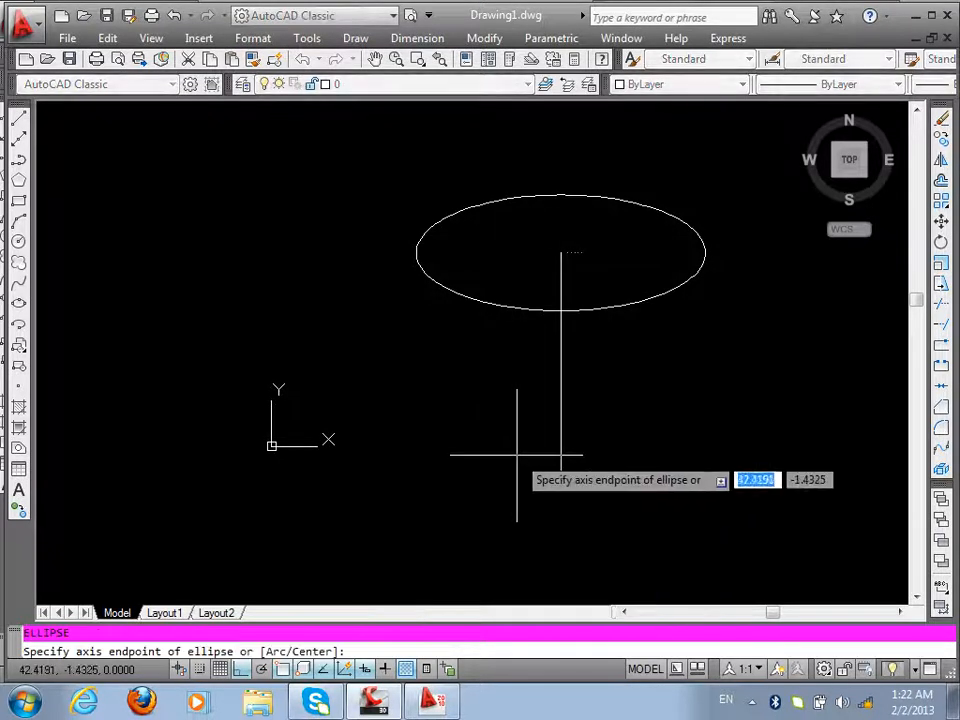
type("c")
key("Return")
left_click(561, 489)
left_click(621, 491)
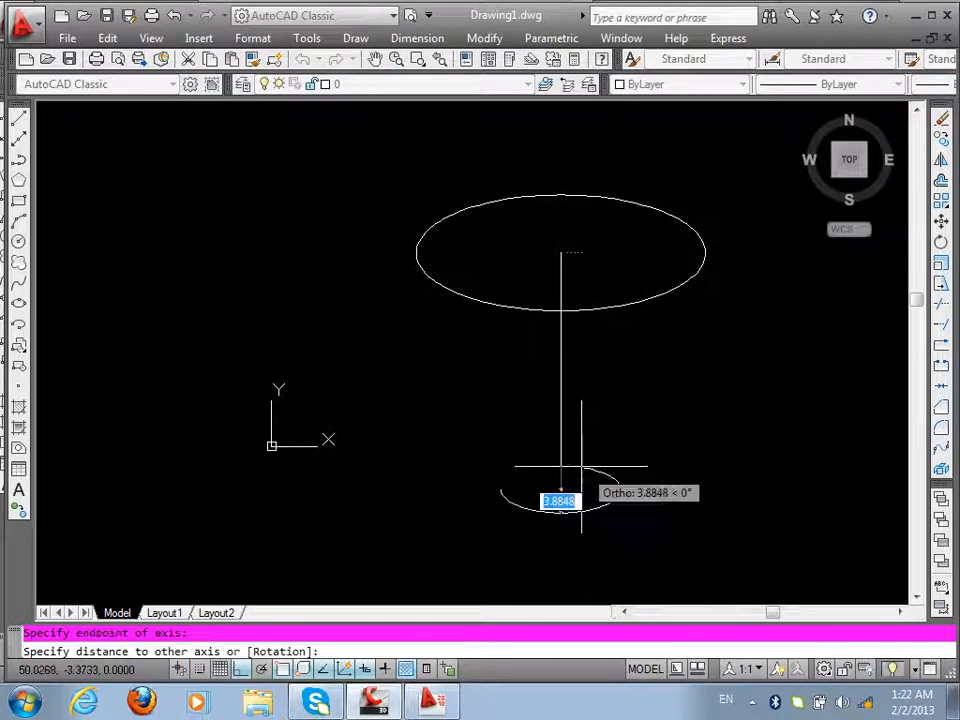
left_click(585, 466)
- Connect the right and left ends of the large ellipse to the matching ends of the small ellipse with two slanted lines
type("l")
key("Return")
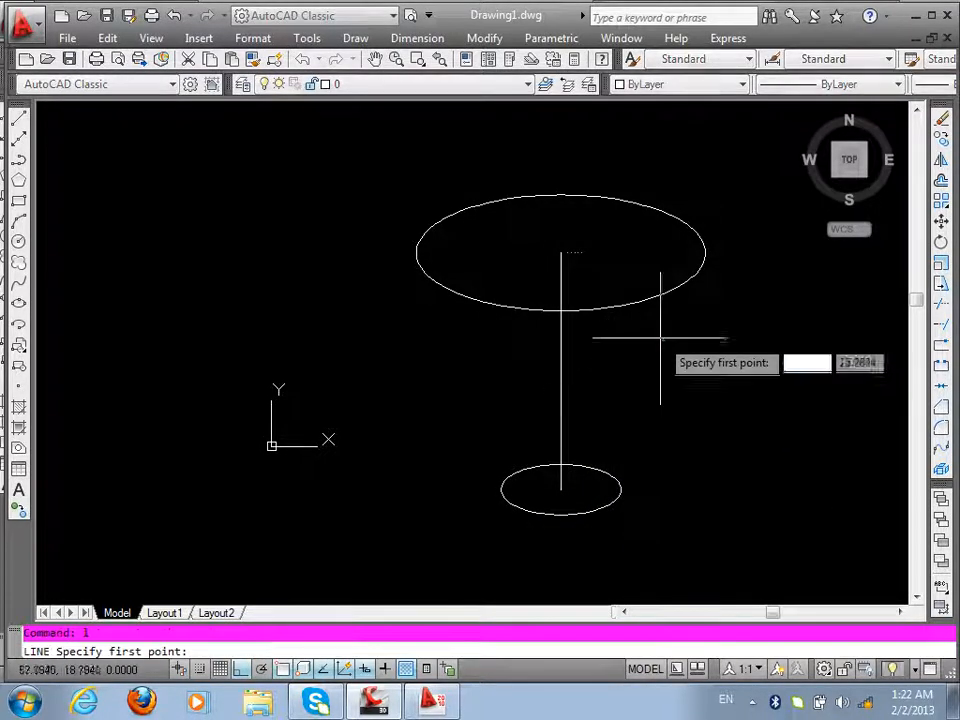
left_click(705, 253)
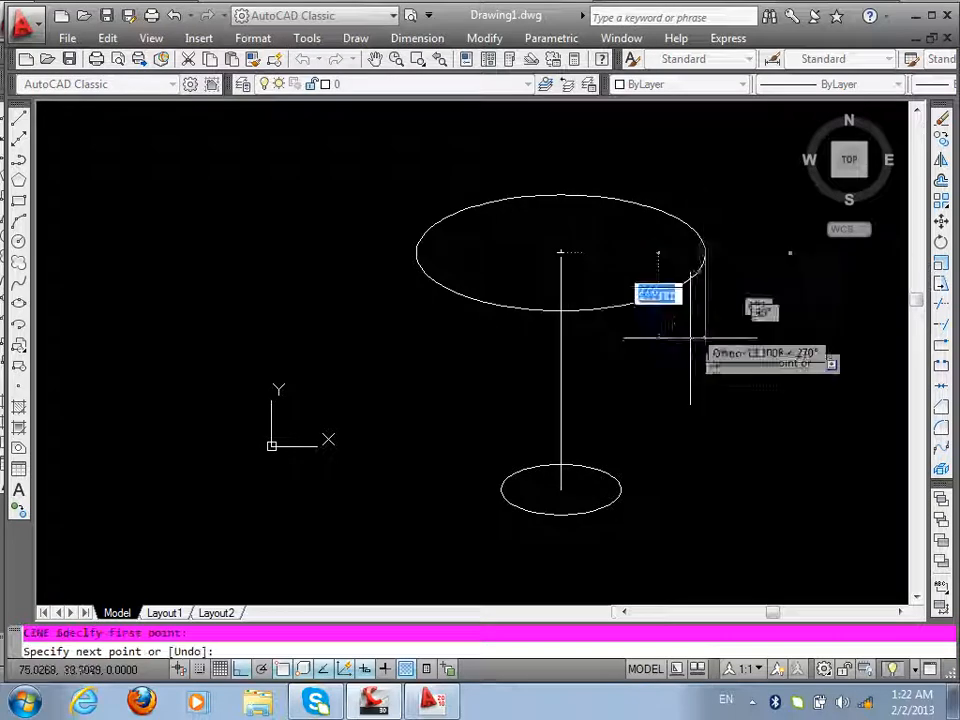
left_click(621, 488)
key("Return")
key("Return")
left_click(501, 488)
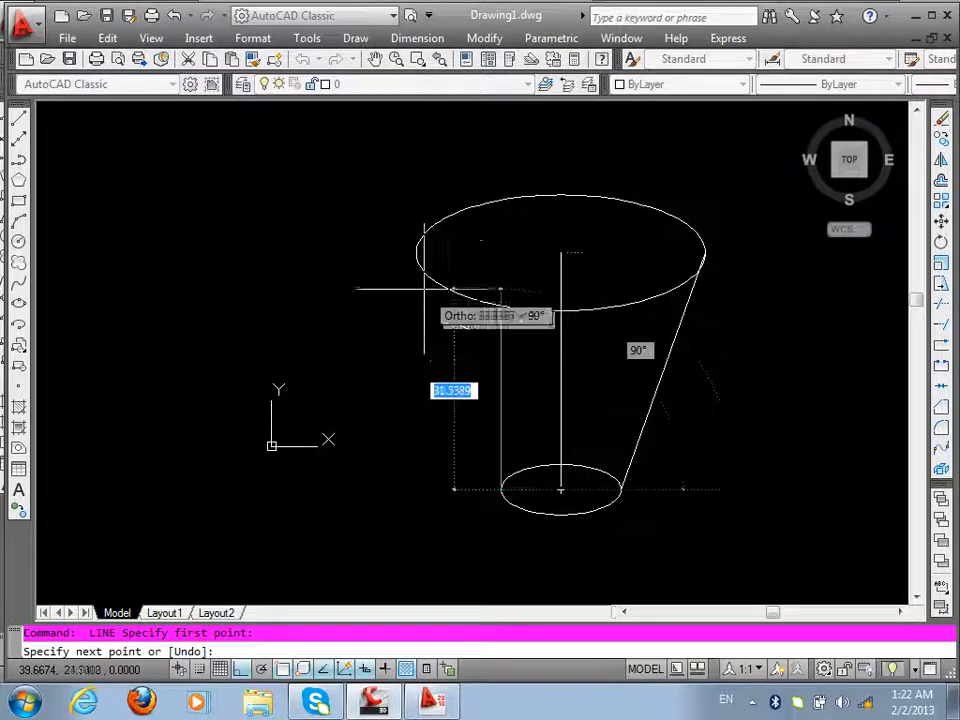
left_click(416, 253)
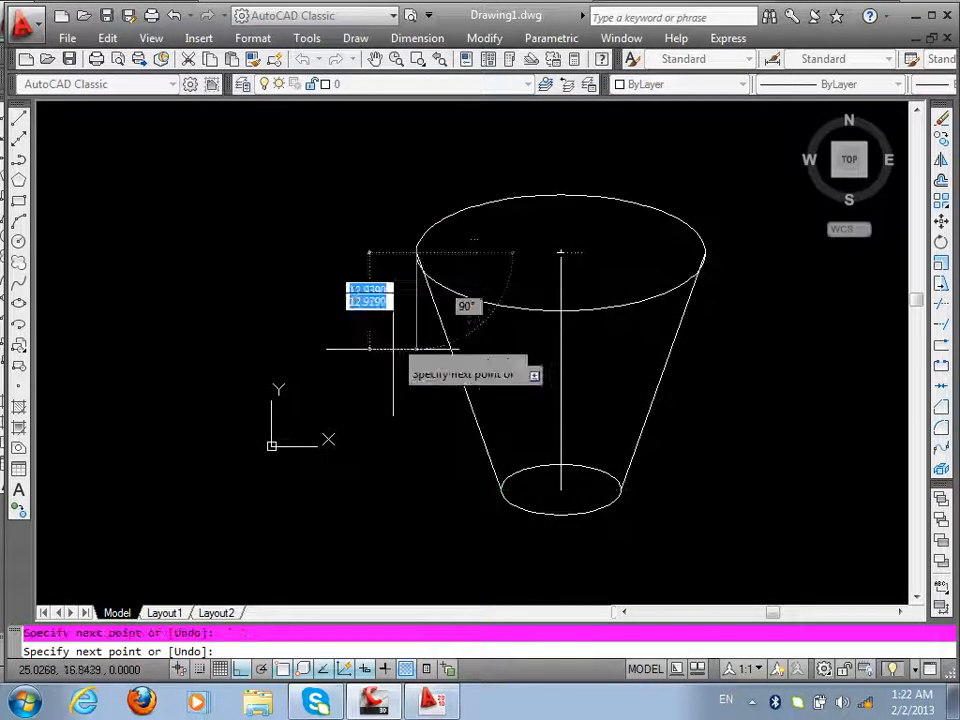
key("Escape")
- Erase the vertical center line between the two ellipses
left_click(600, 360)
left_click(545, 390)
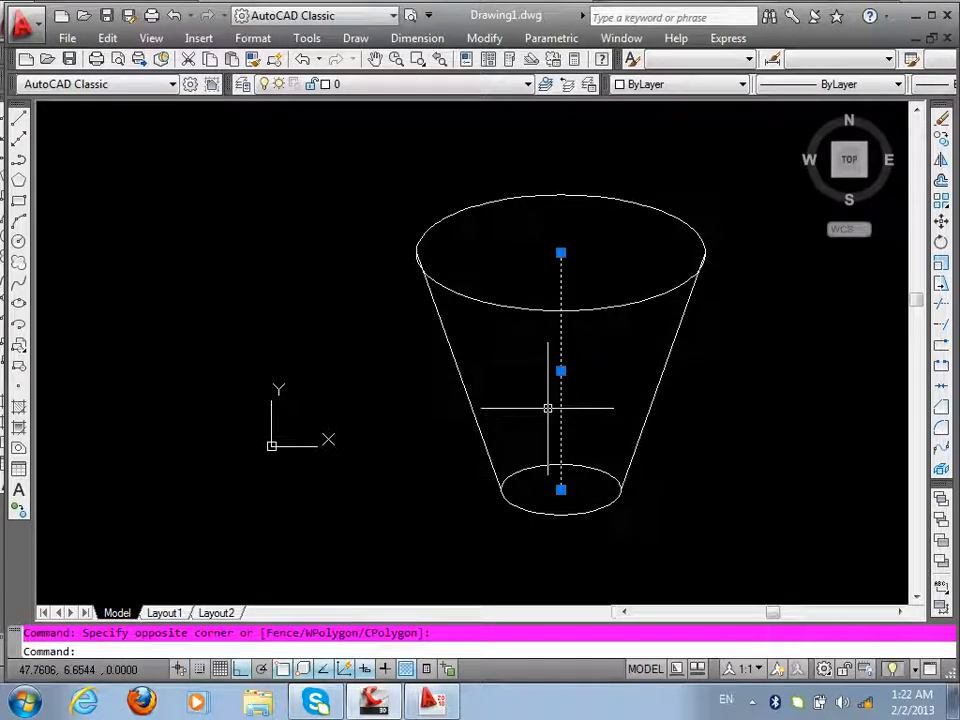
key("Delete")
- Draw a small horizontal ellipse to the upper left of the cup shape, picking its axis endpoints and other-axis distance freehand
scroll(570, 250, "up", 5)
scroll(580, 415, "down", 4)
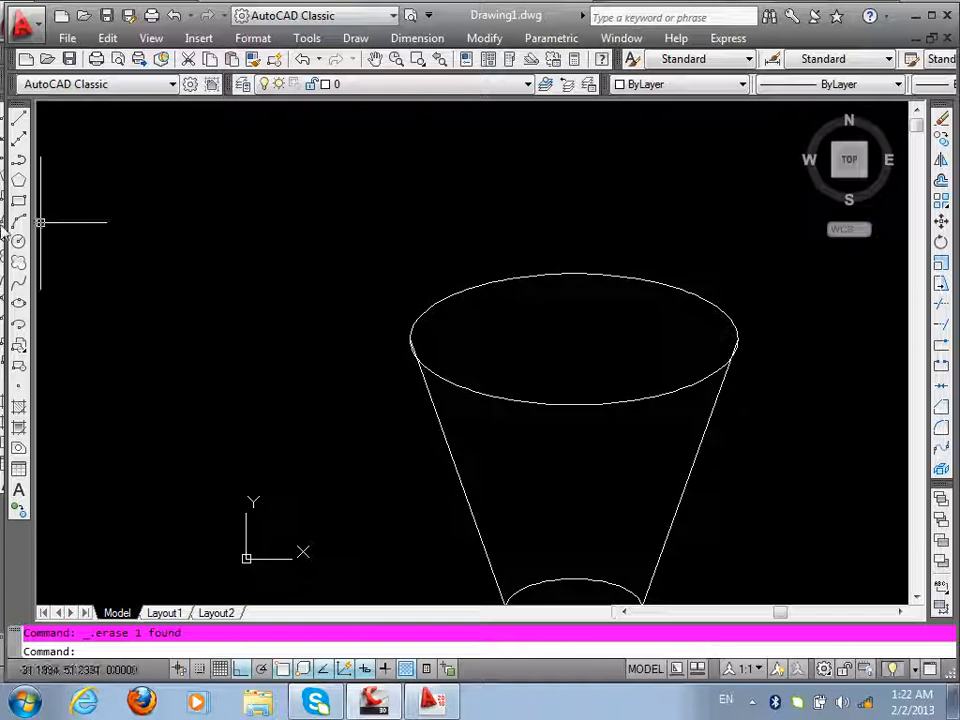
left_click(18, 305)
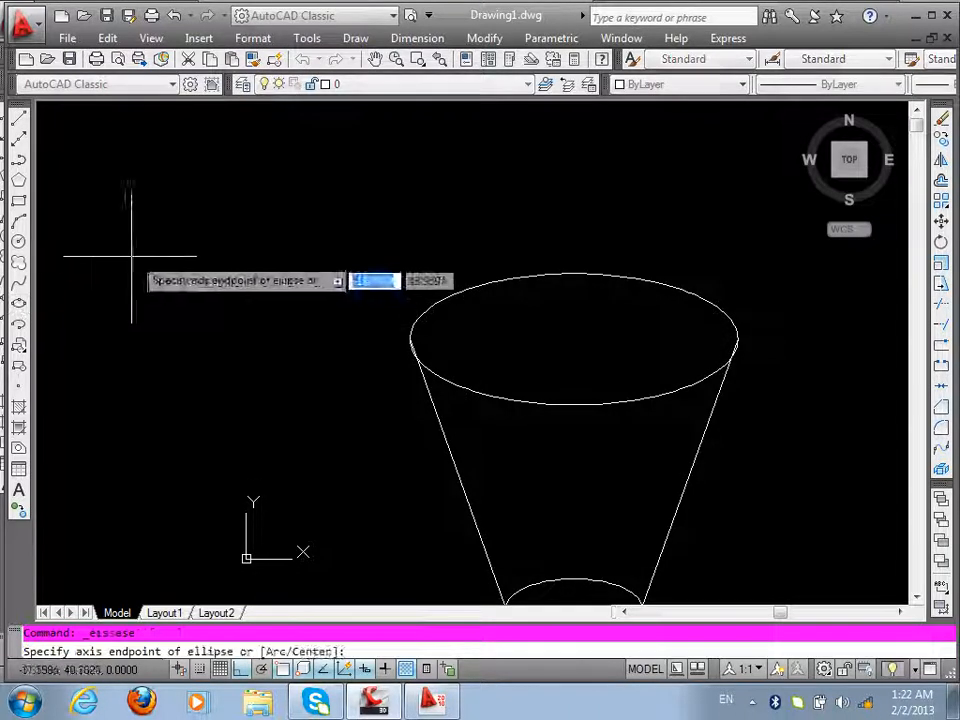
left_click(146, 170)
left_click(268, 217)
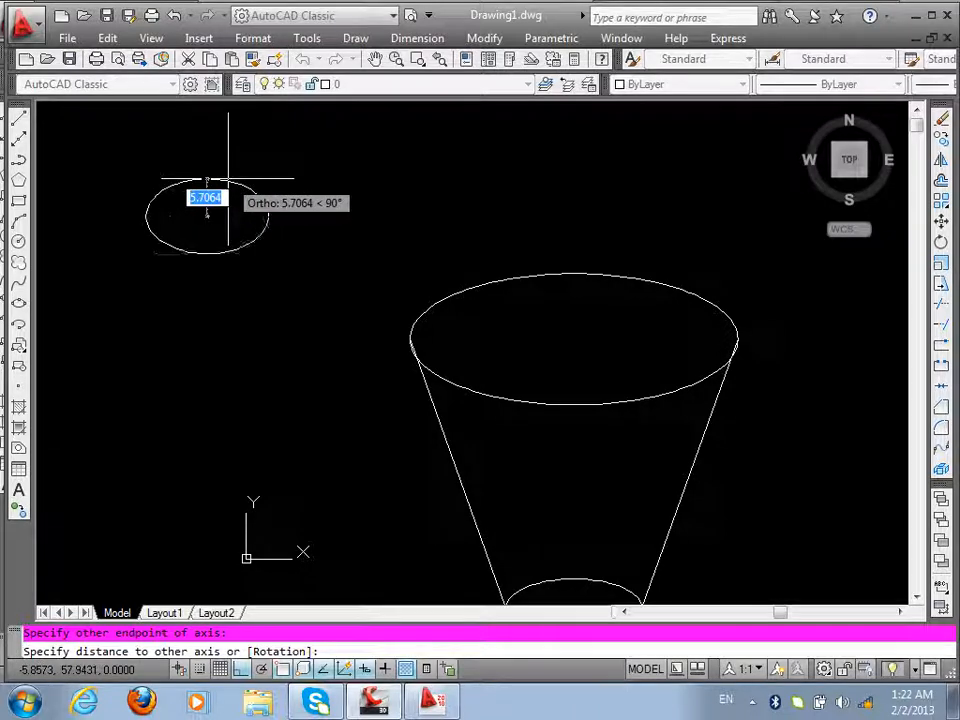
left_click(227, 250)
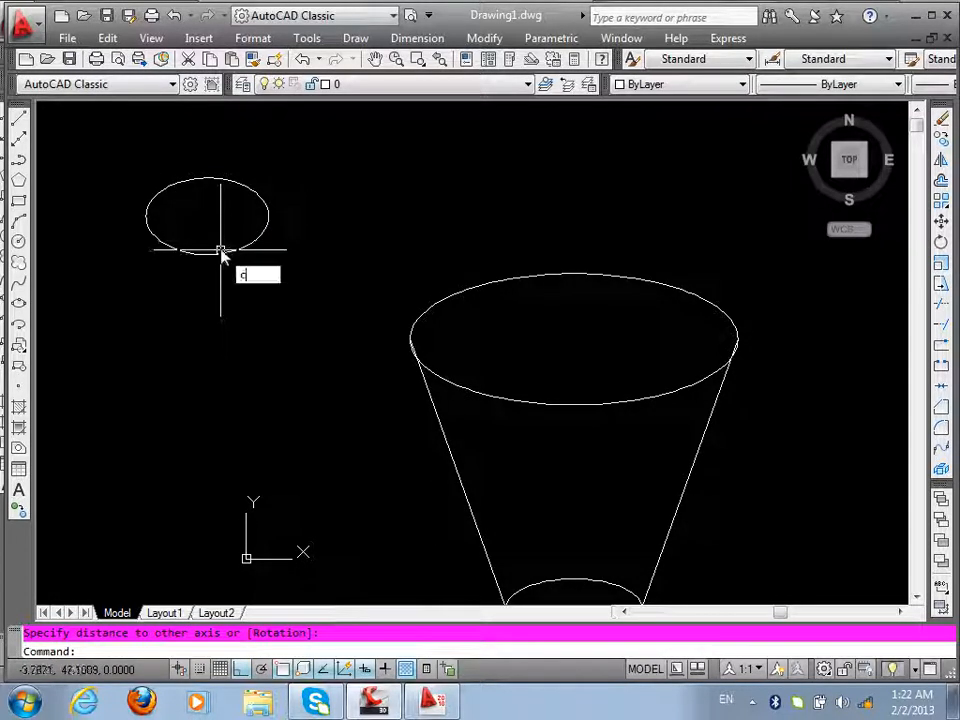
- Copy the small ellipse straight down so that the copy overlaps the original's lower part
type("o")
key("Return")
left_click(212, 249)
key("Return")
left_click(207, 250)
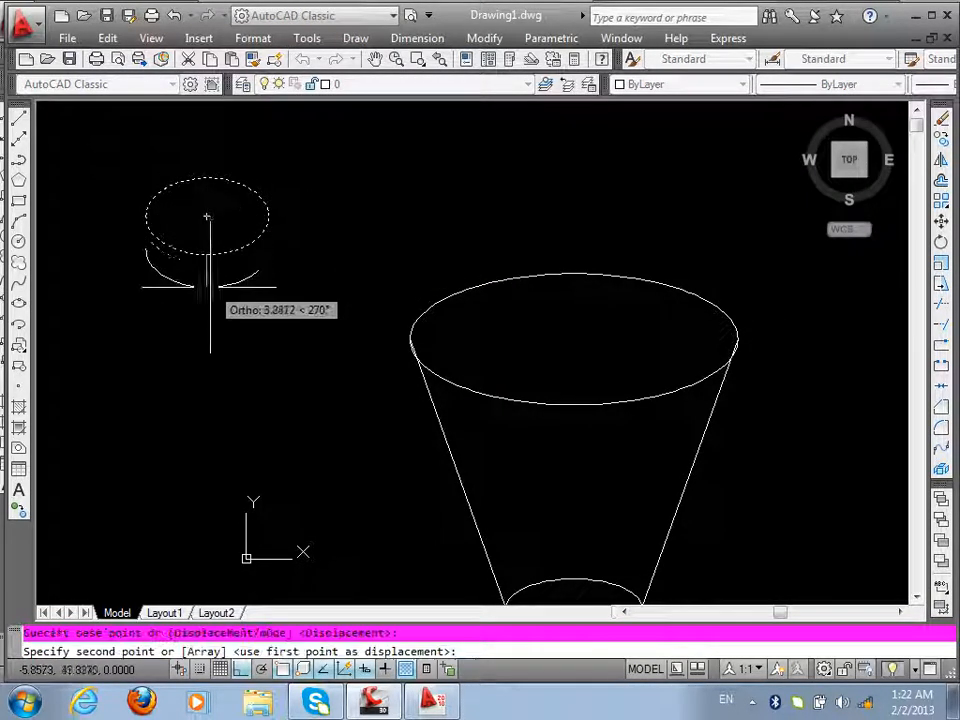
left_click(213, 307)
scroll(100, 240, "up", 4)
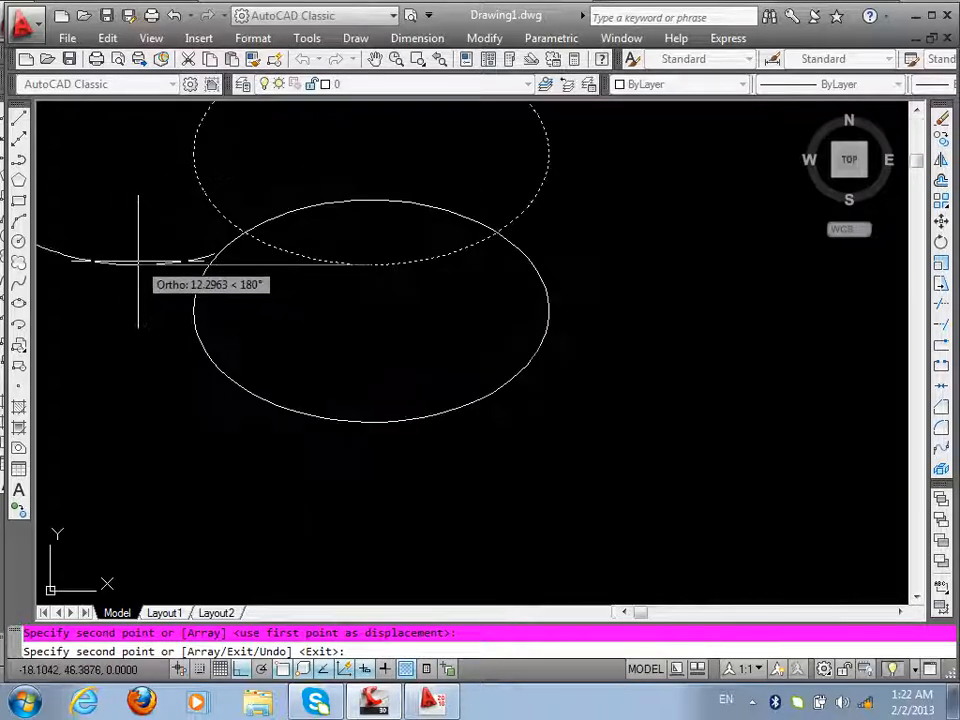
scroll(154, 291, "down", 1)
key("Escape")
scroll(197, 128, "up", 1)
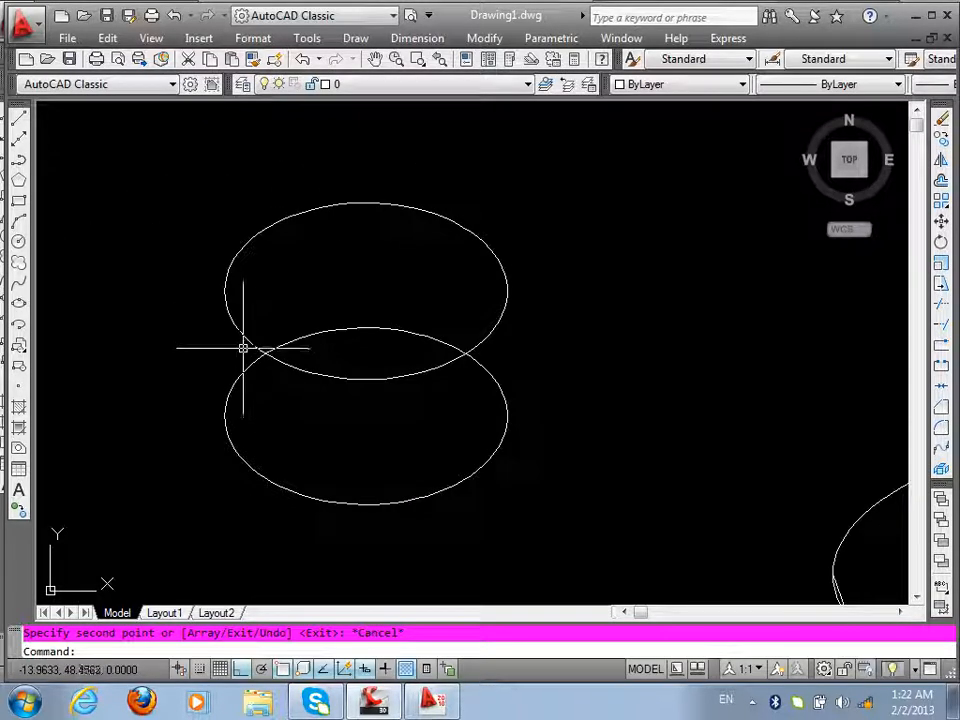
- Offset the upper ellipse outward with the Through option, picking the through point just outside its lower-right edge
type("o")
key("Return")
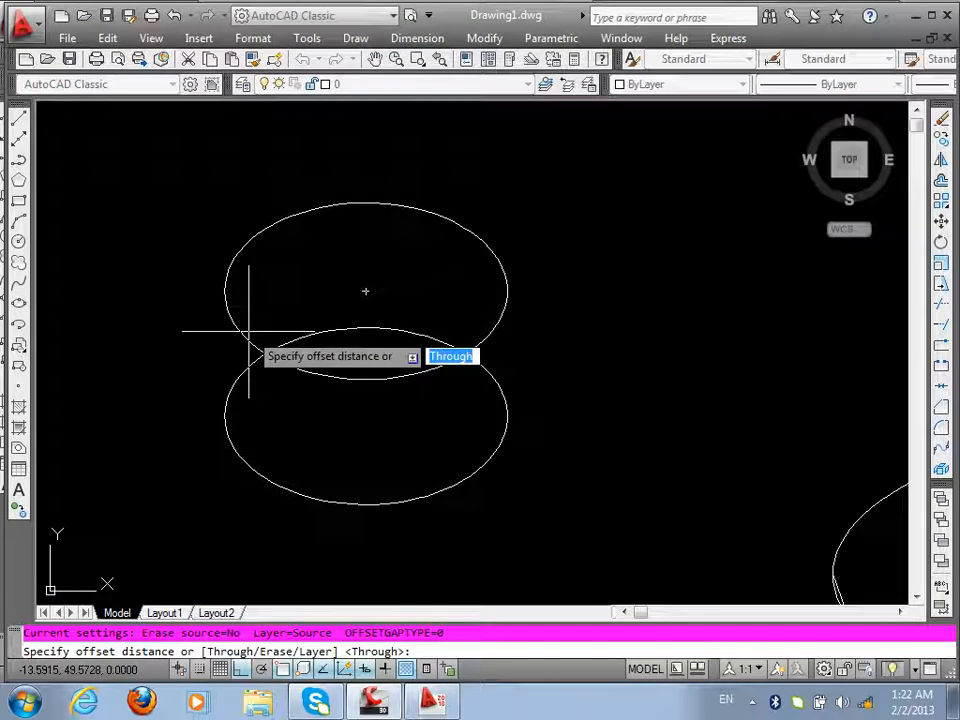
type("t")
key("Return")
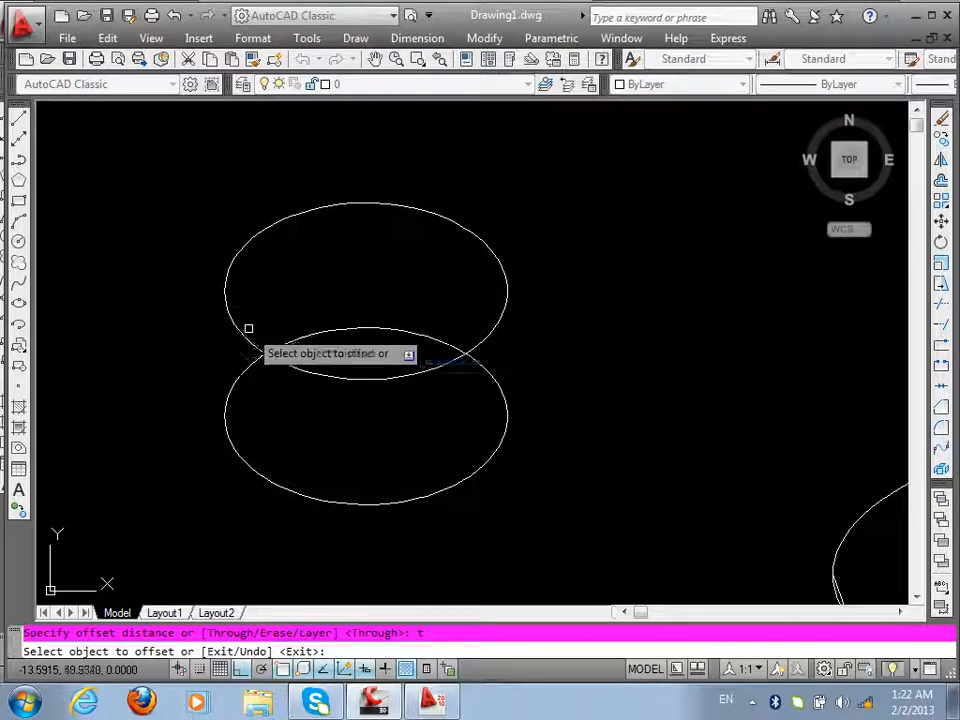
left_click(489, 331)
left_click(506, 336)
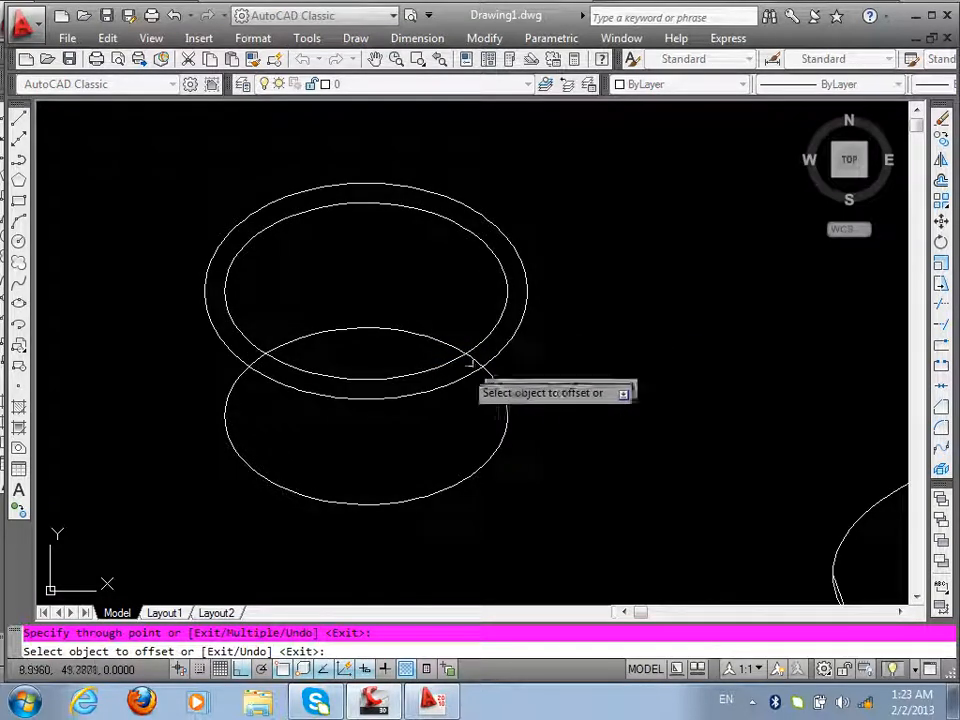
key("Escape")
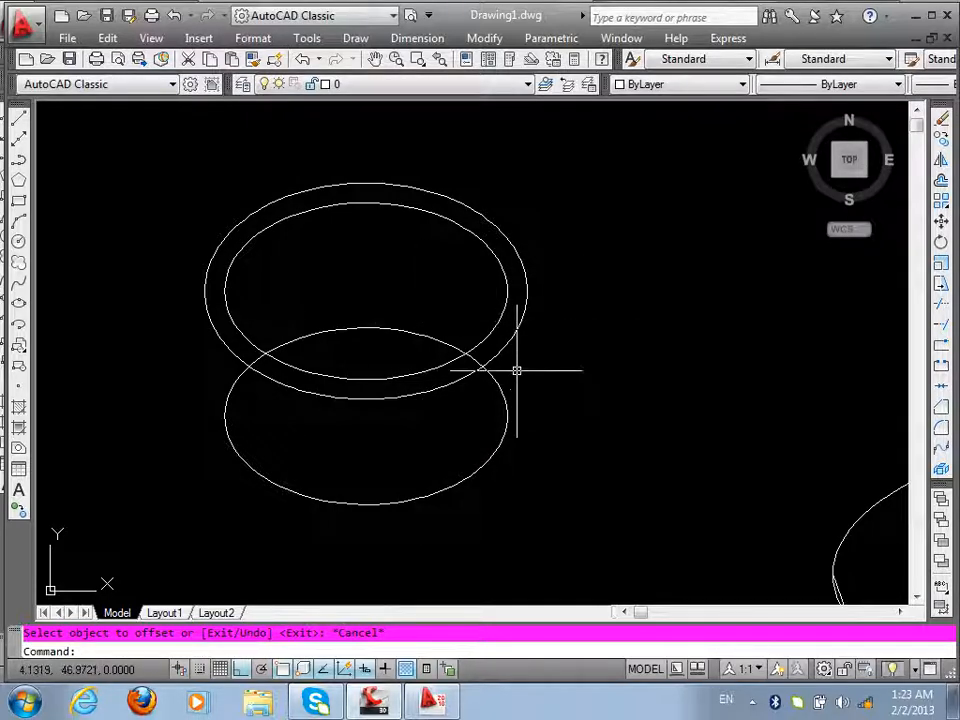
- Erase the lower ellipse and draw a vertical line straight down from the outer ellipse's right end
left_click(455, 483)
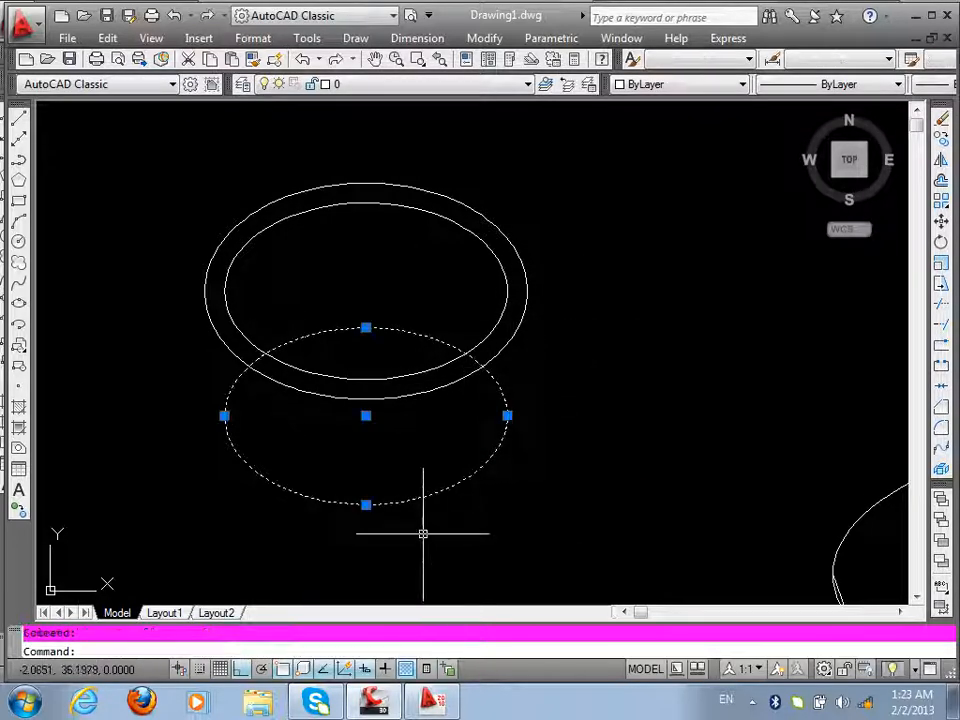
key("Delete")
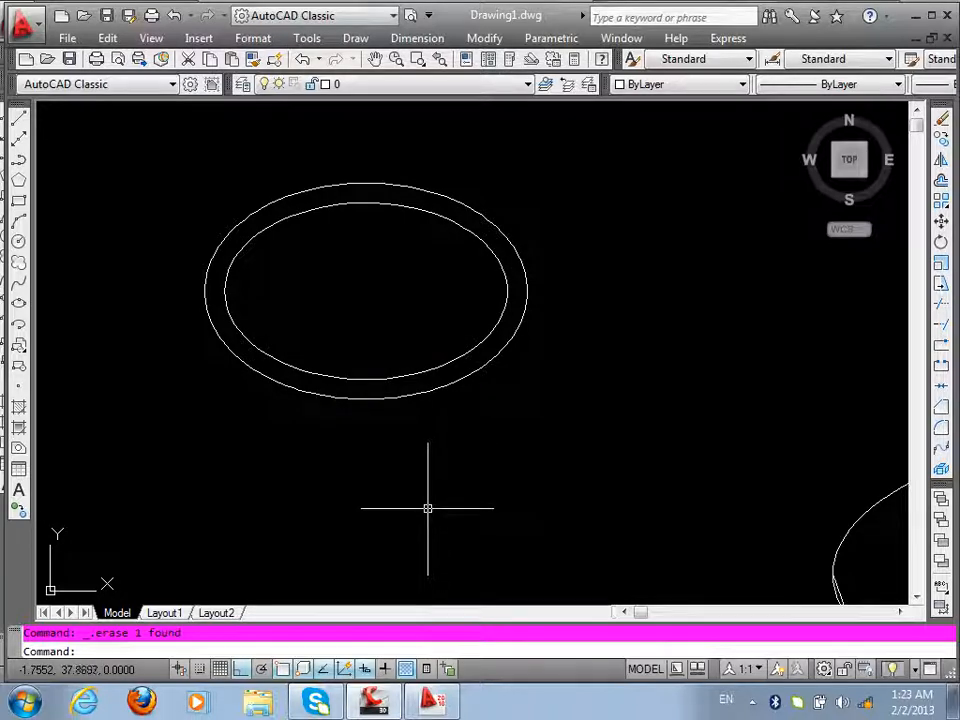
type("l")
key("Return")
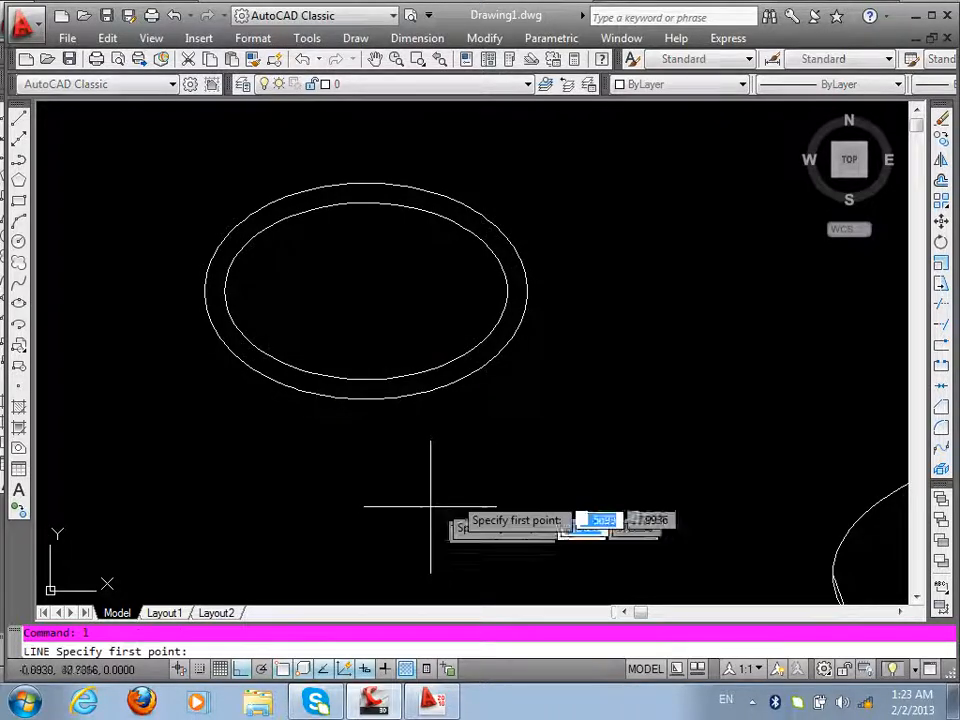
left_click(527, 290)
left_click(527, 535)
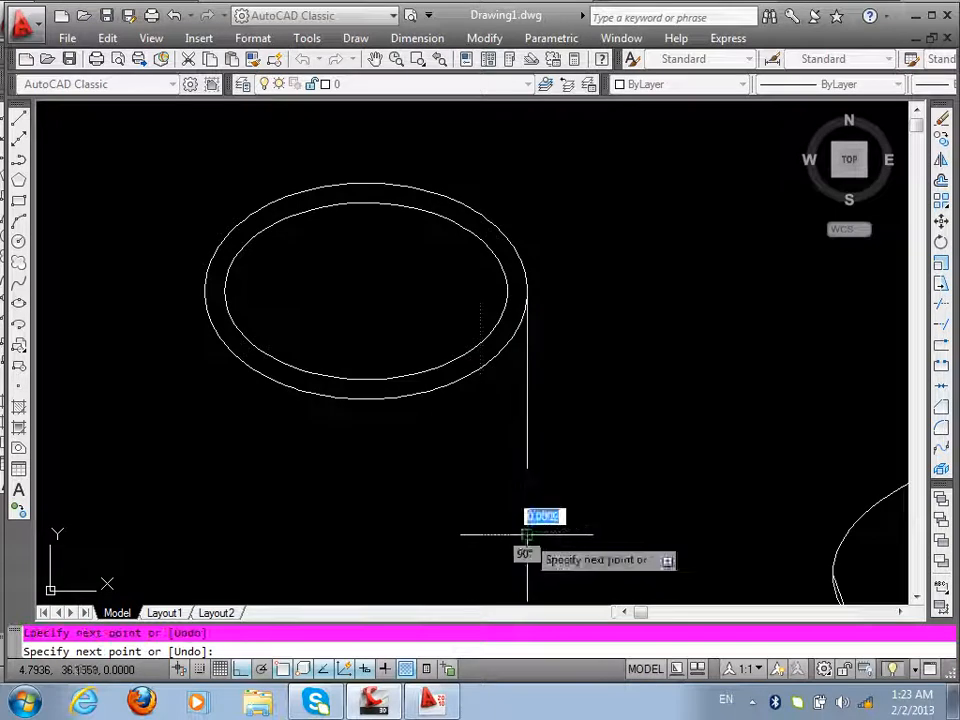
key("Return")
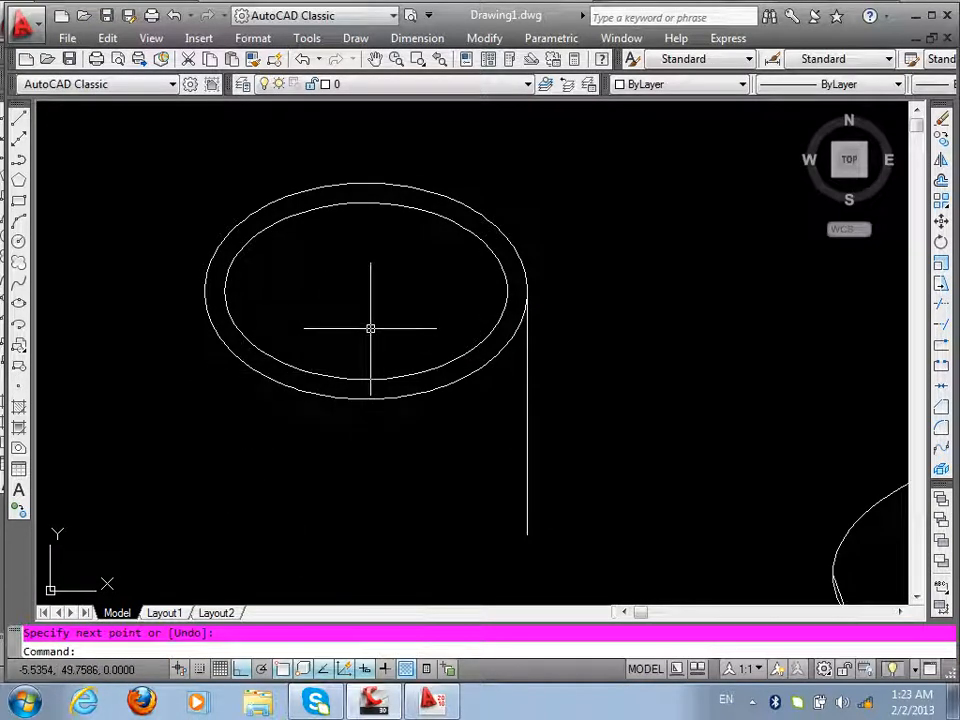
- Copy the outer ellipse from its right end to the lower end of the vertical line
type("co")
key("Return")
left_click(432, 387)
key("Return")
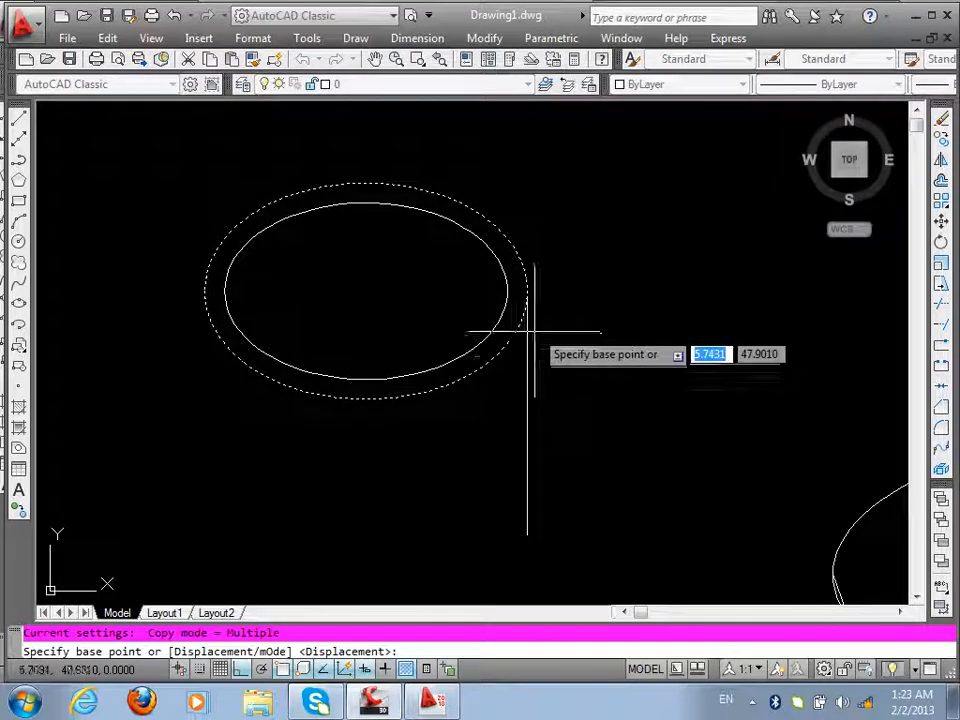
left_click(527, 293)
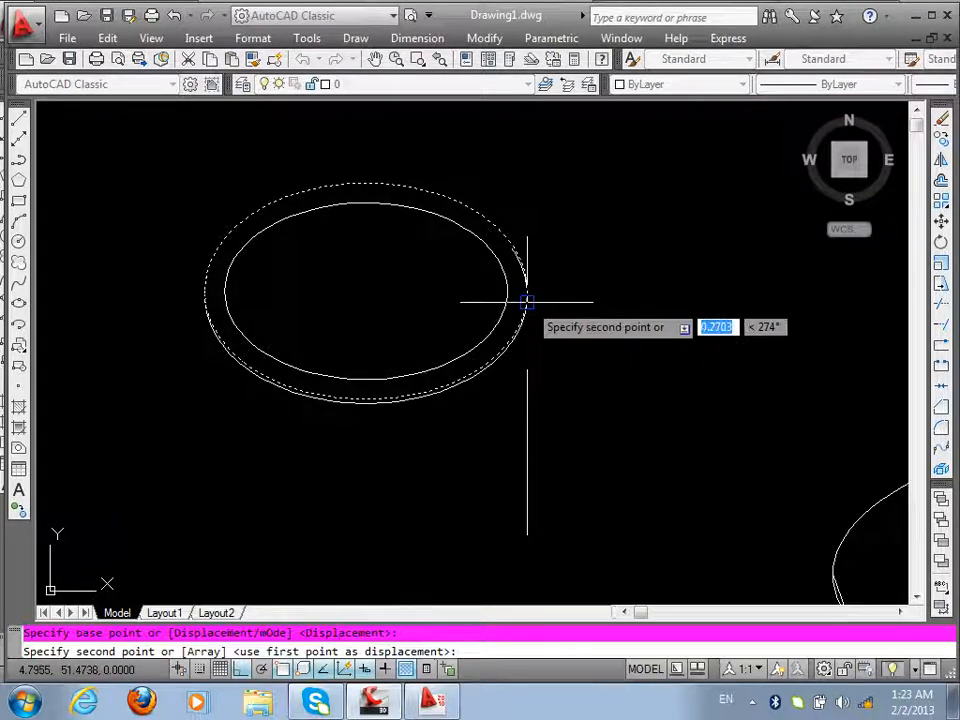
left_click(526, 527)
key("Escape")
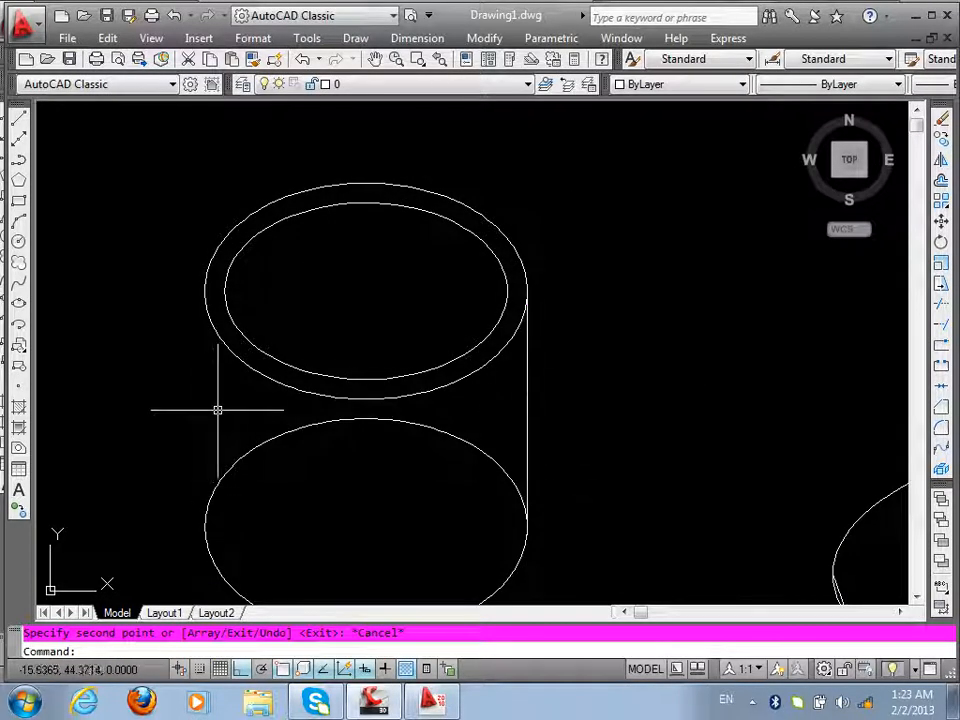
- Draw a vertical line joining the left ends of the lower ellipse and the upper outer ellipse
type("l")
key("Return")
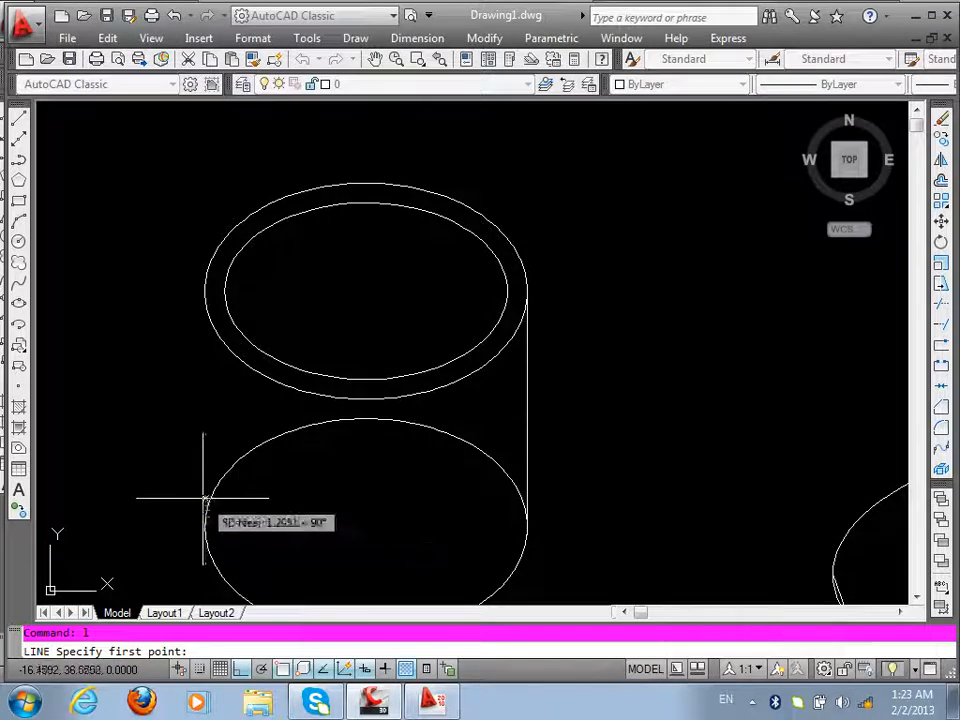
left_click(205, 277)
scroll(205, 518, "down", 1)
key("Return")
- Trim away the upper half of the lower ellipse between the two vertical lines
scroll(392, 464, "down", 2)
scroll(392, 464, "up", 2)
type("tr")
key("Return")
key("Return")
left_click(437, 410)
key("Escape")
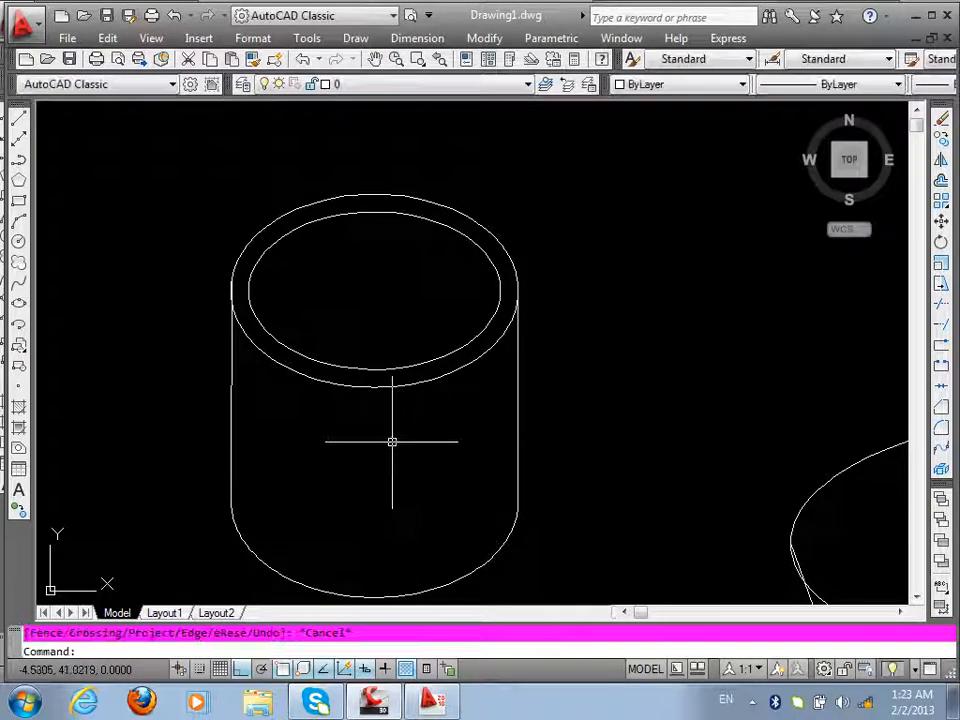
- Fill the cylinder's side with the two-color blue and yellow gradient that runs blue at both sides and yellow in the middle
type("h")
key("Return")
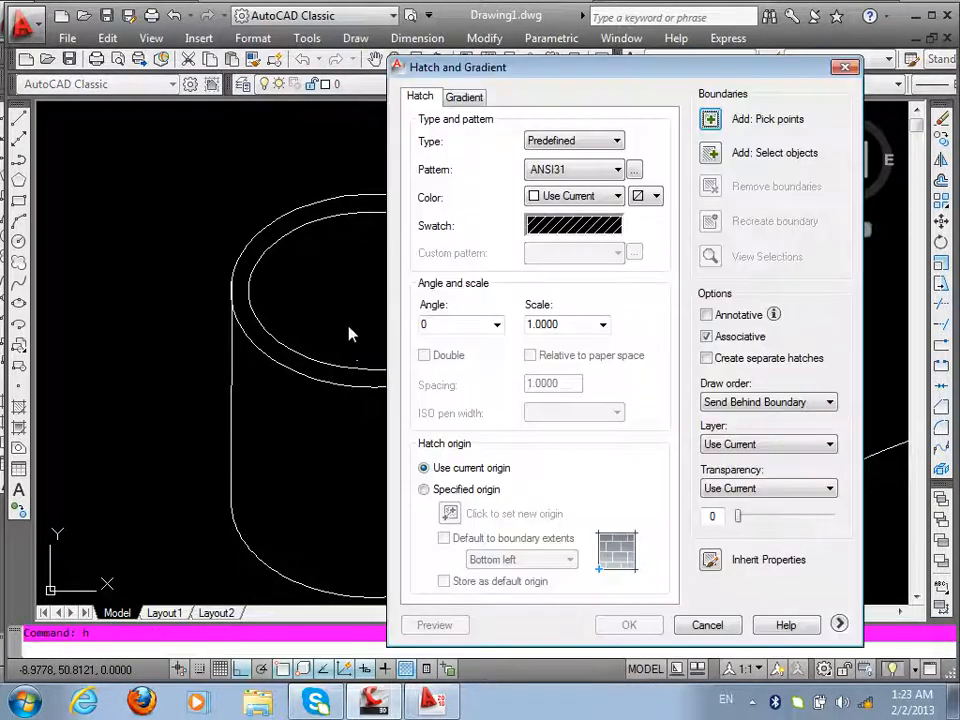
key("alt+k")
left_click(343, 444)
key("Return")
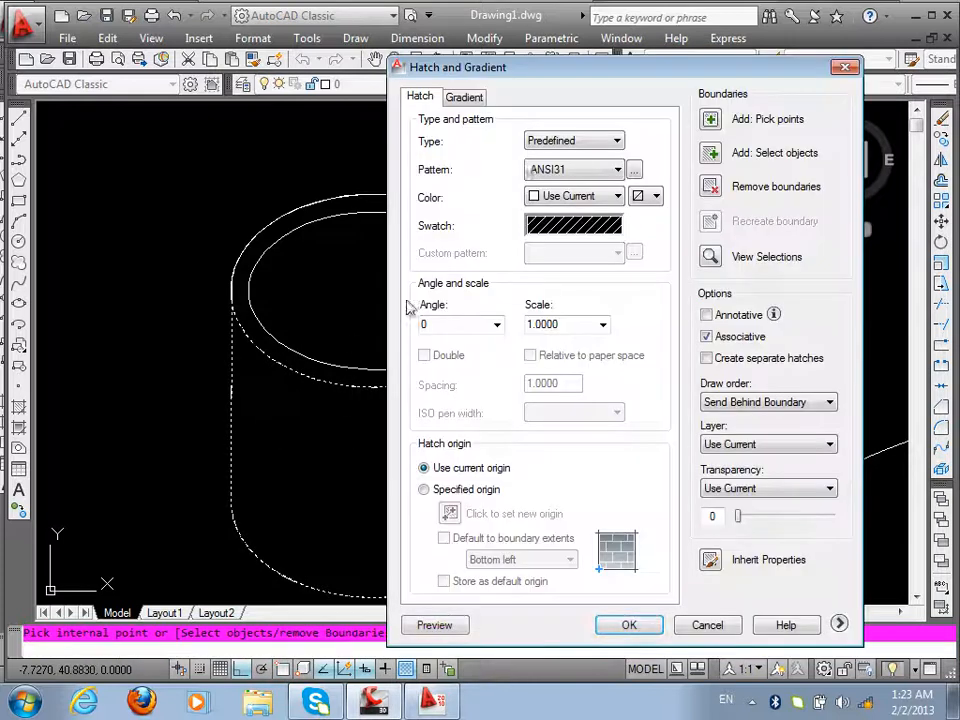
left_click(461, 97)
left_click(540, 248)
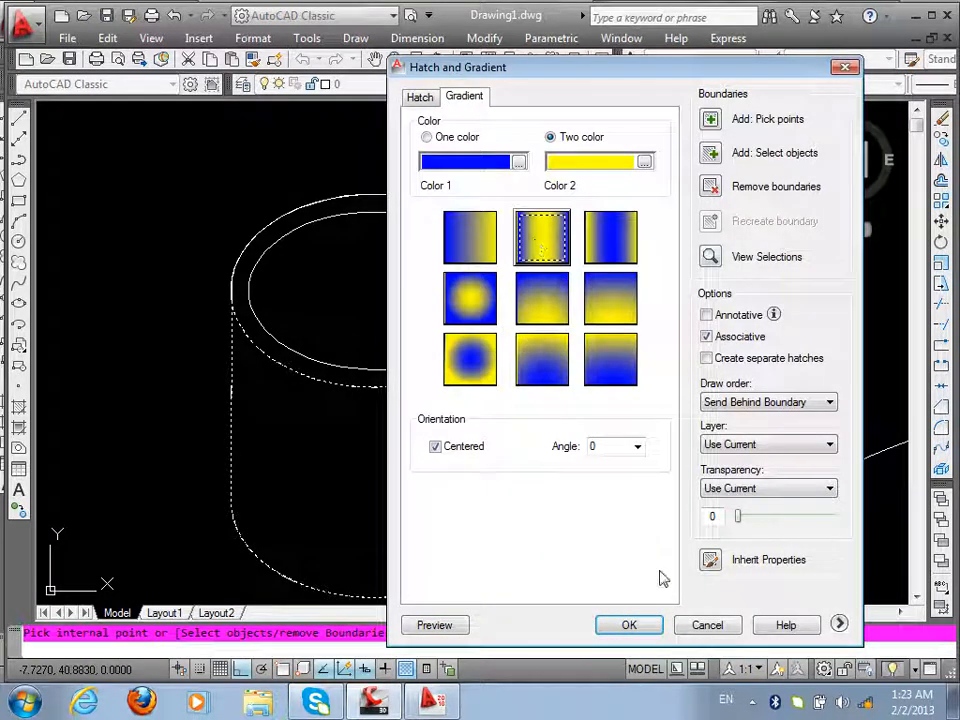
left_click(630, 625)
- Fill the ring between the two upper ellipses with a two-color gradient, using brown as color 1 and index color 150 as color 2
key("Return")
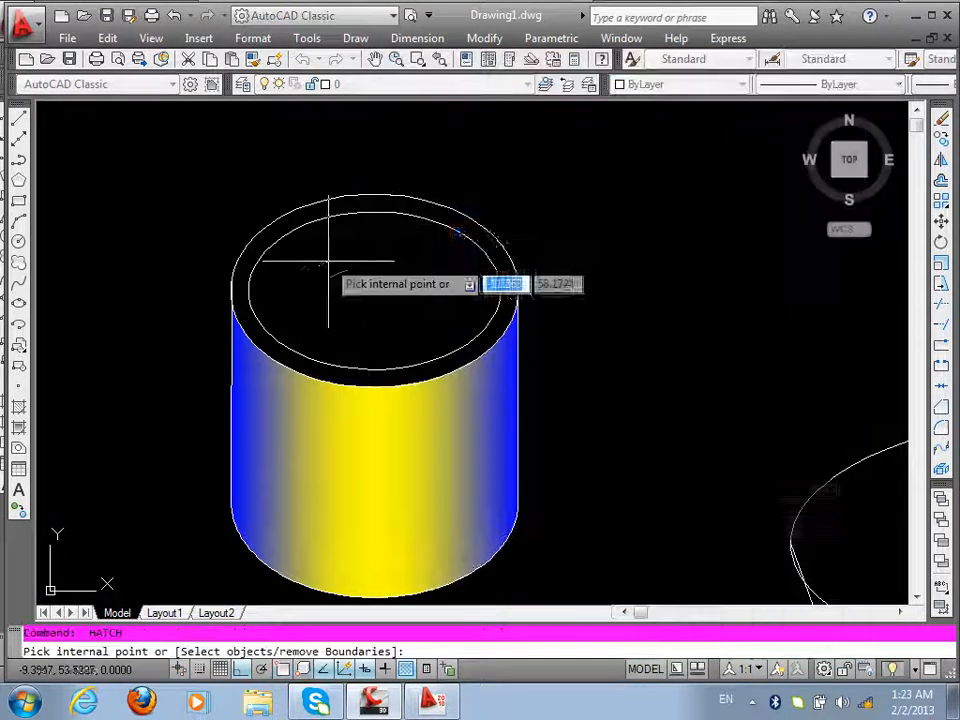
left_click(293, 211)
key("Return")
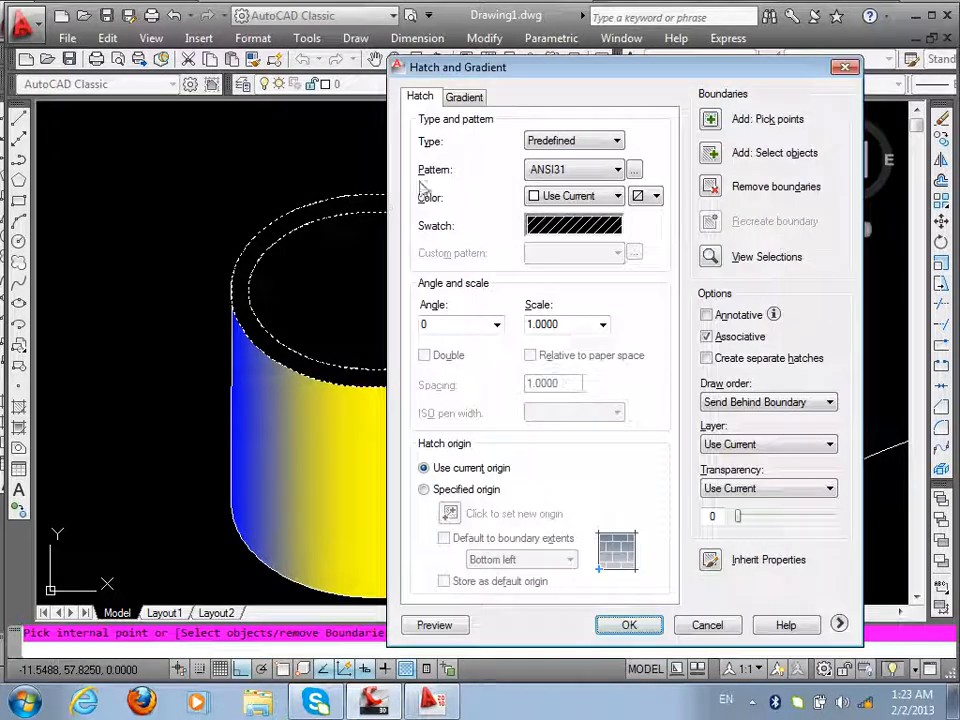
left_click(465, 98)
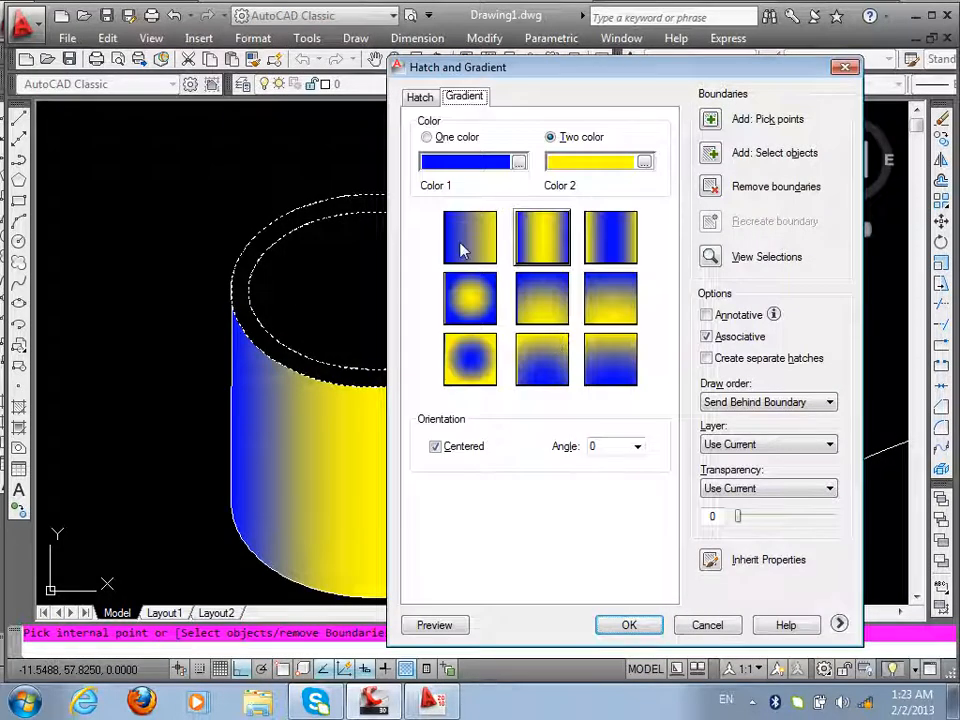
left_click(518, 163)
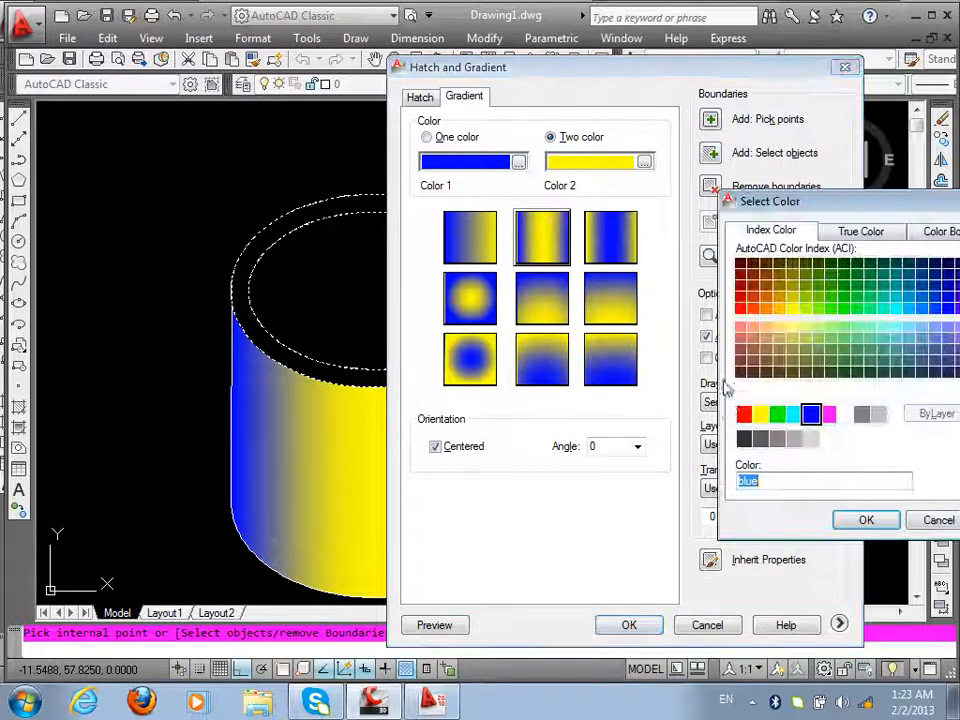
left_click(866, 522)
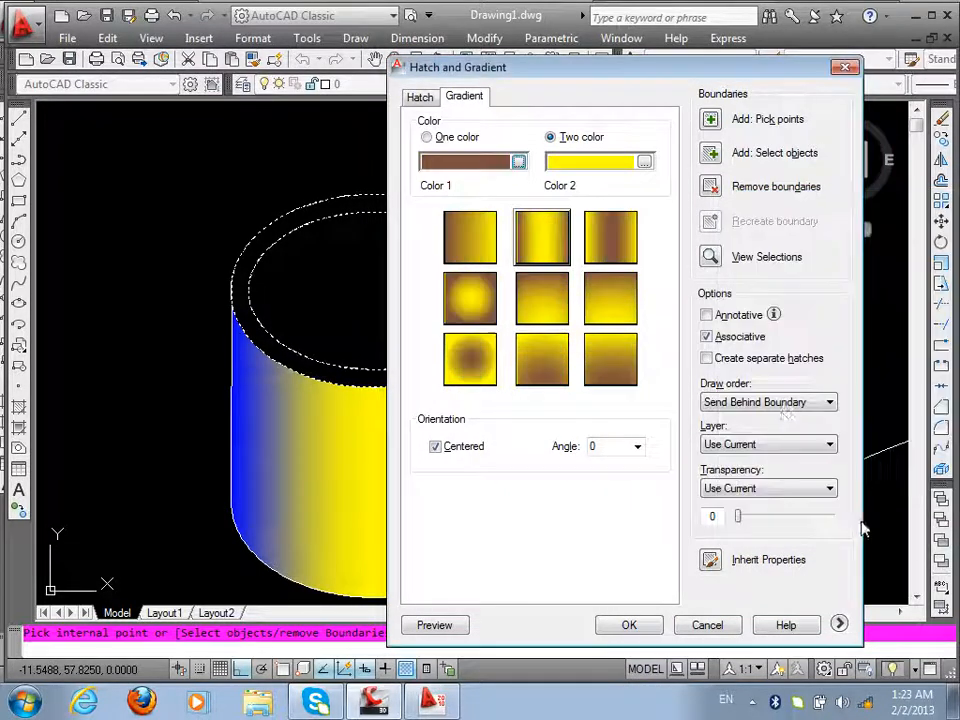
left_click(644, 163)
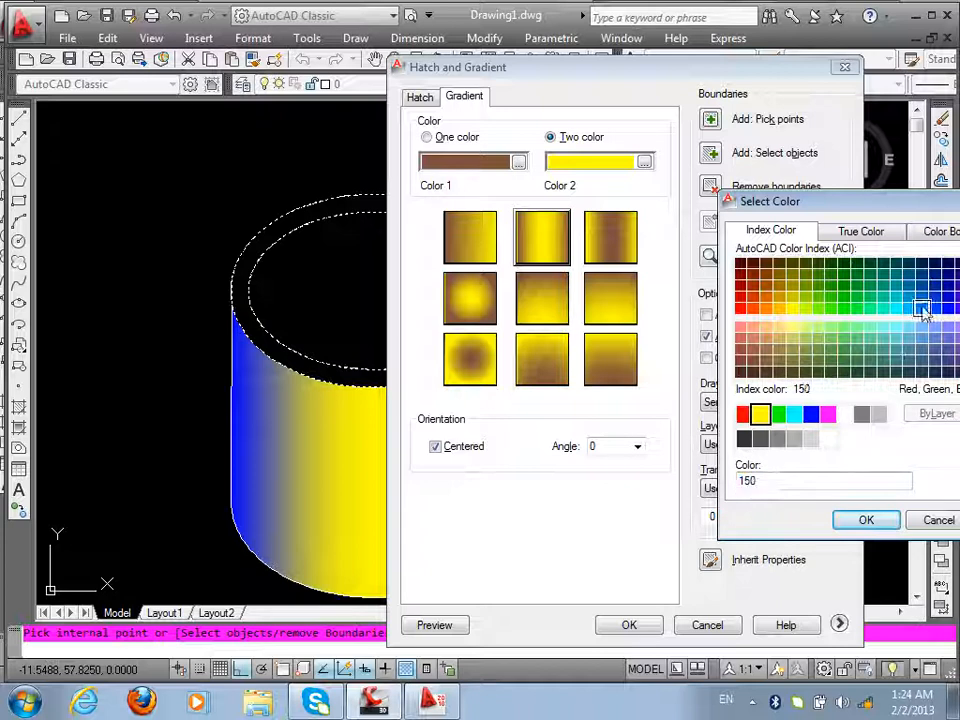
left_click(866, 520)
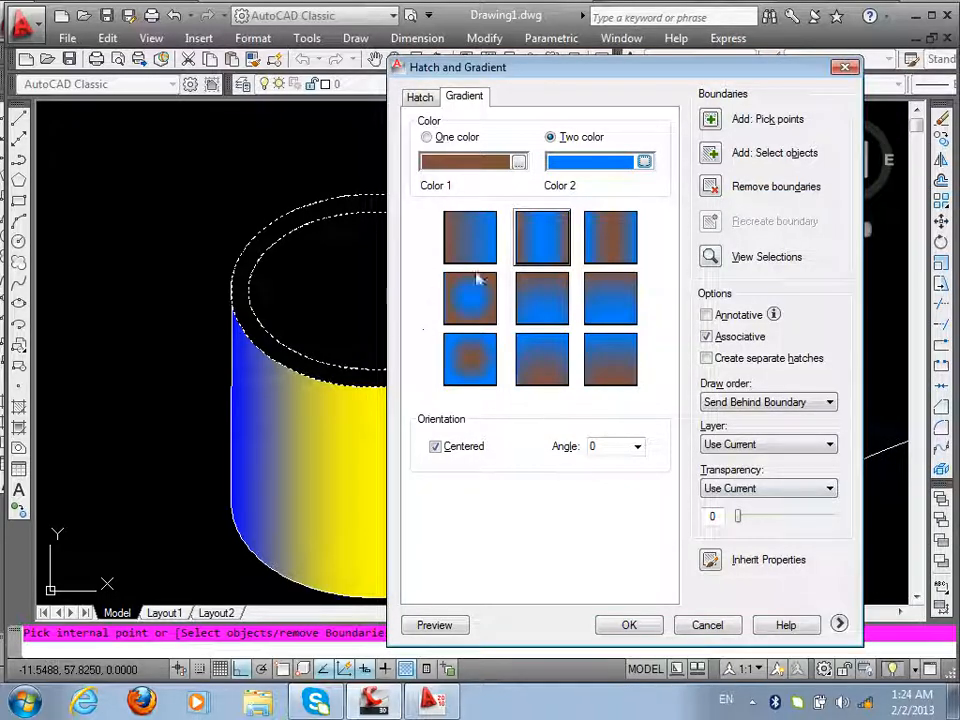
left_click(626, 624)
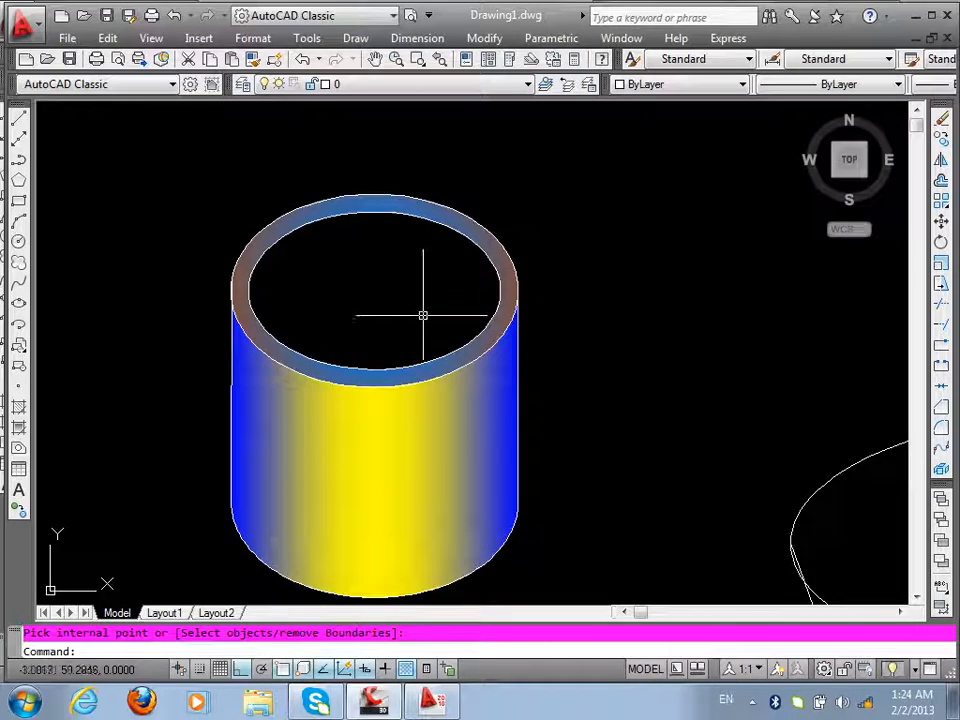
- Select all objects in the drawing and erase them
scroll(464, 350, "down", 3)
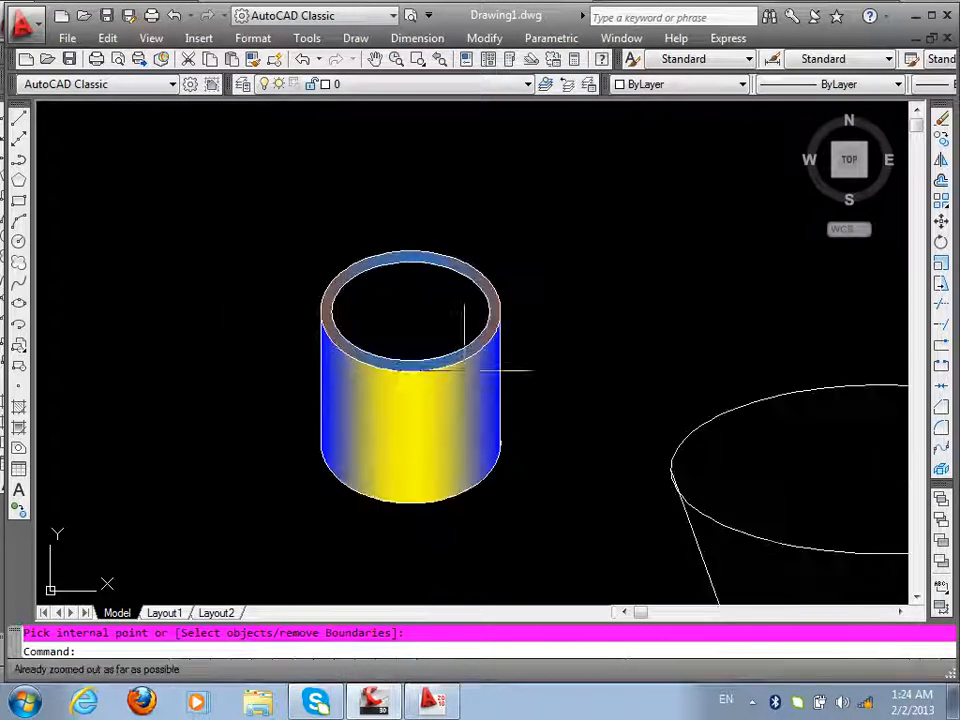
scroll(403, 343, "up", 5)
scroll(410, 370, "down", 5)
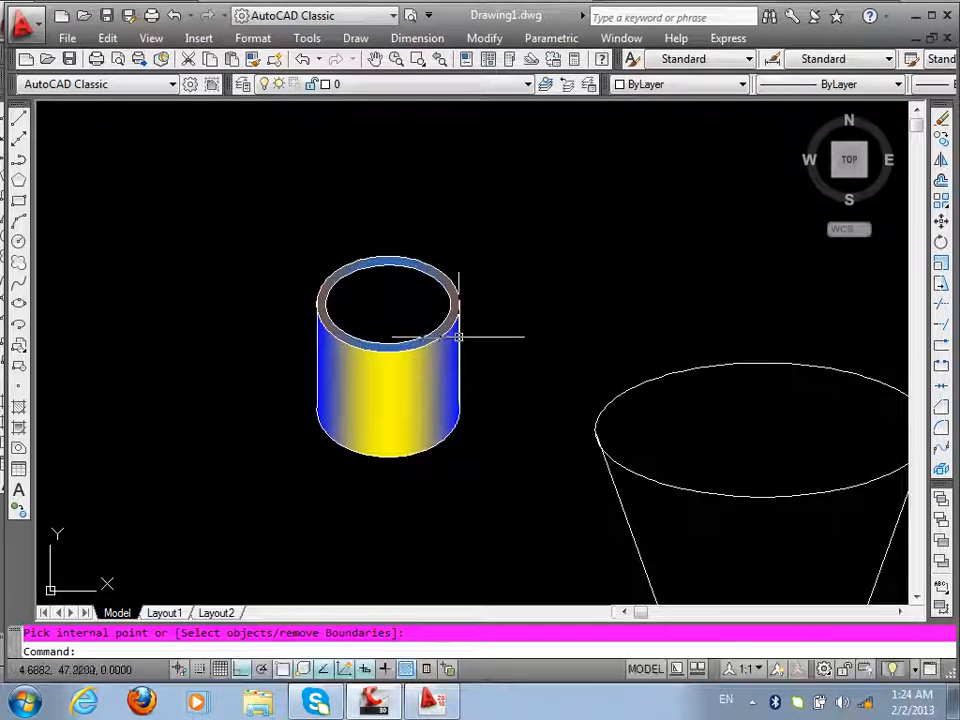
key("ctrl+a")
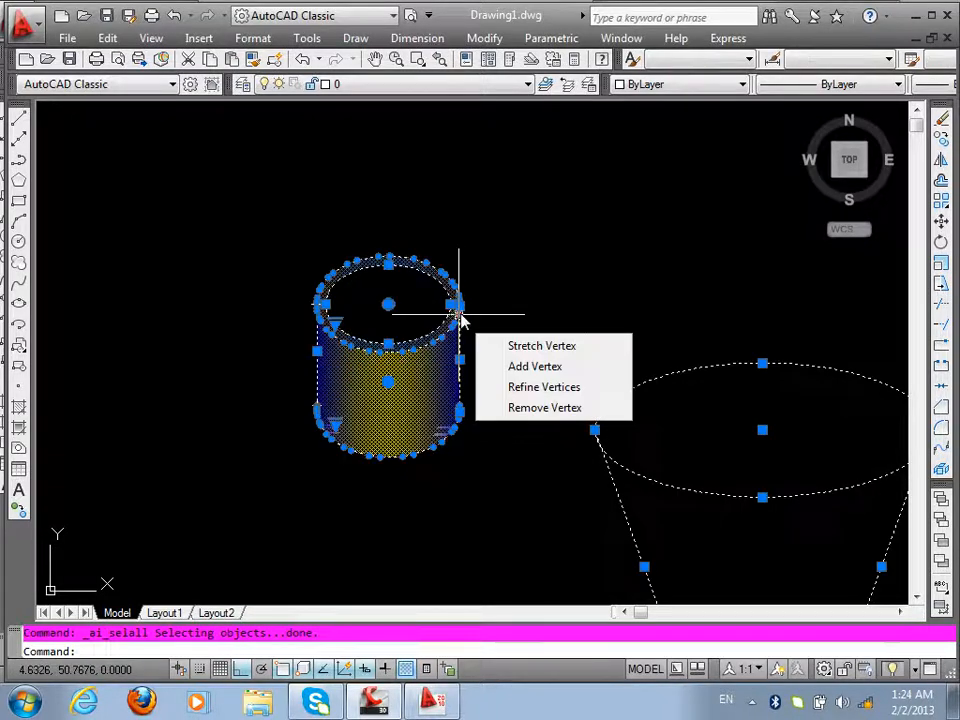
scroll(459, 308, "down", 1)
scroll(456, 352, "up", 2)
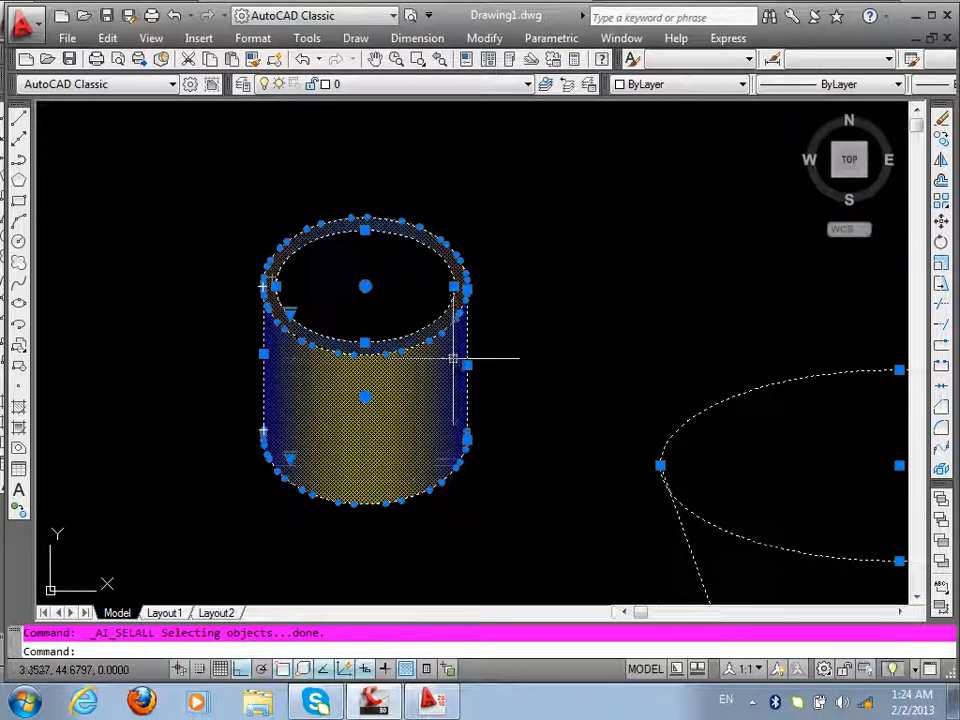
key("Return")
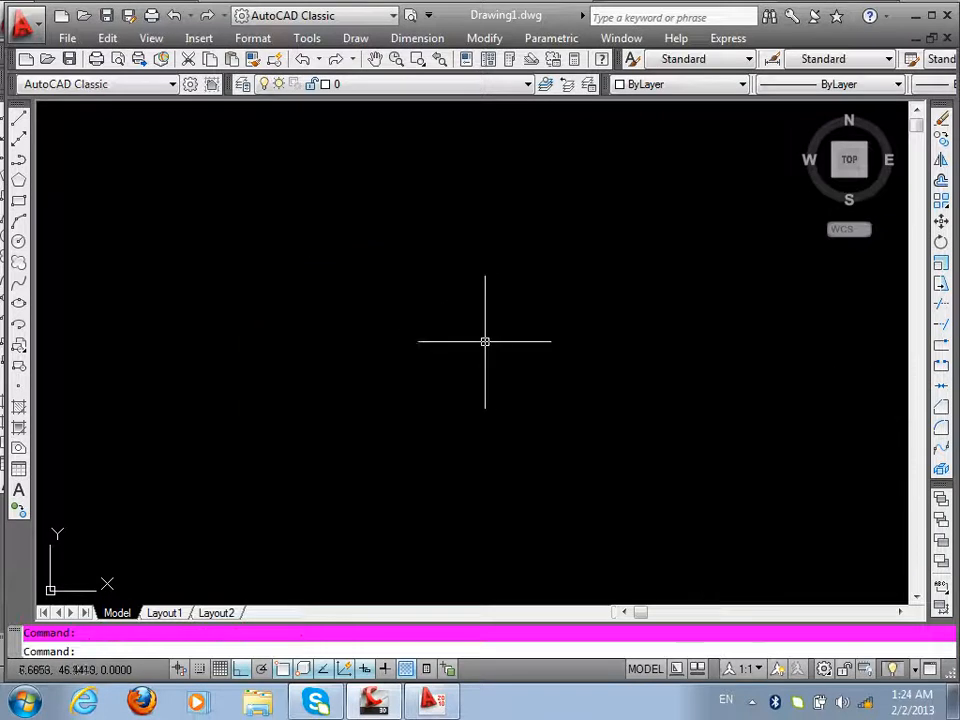
scroll(390, 340, "down", 1)
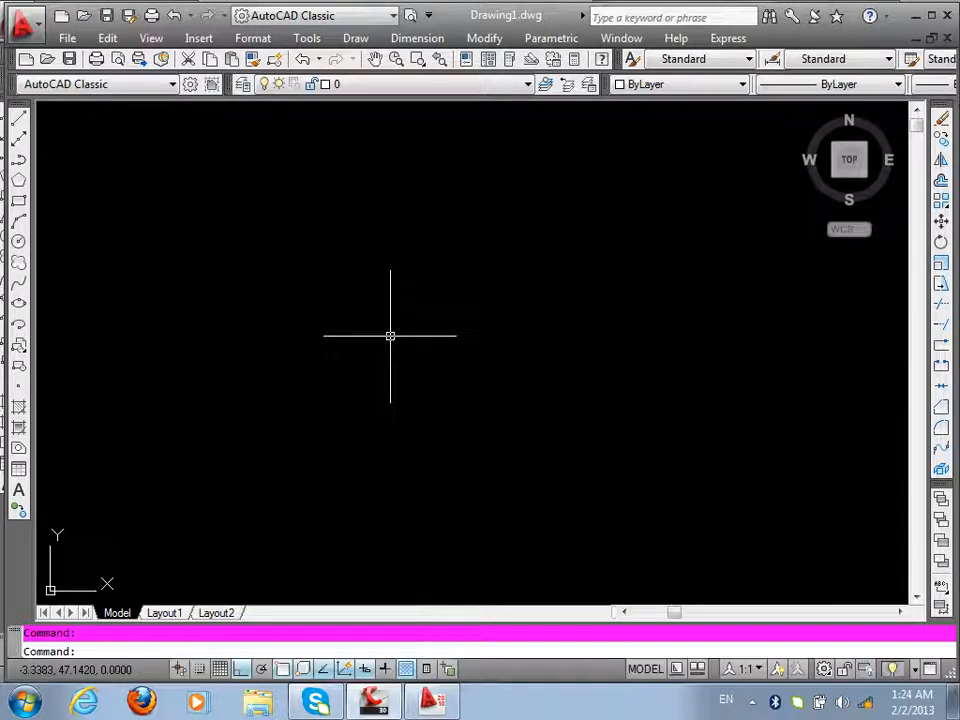
scroll(334, 341, "down", 1)
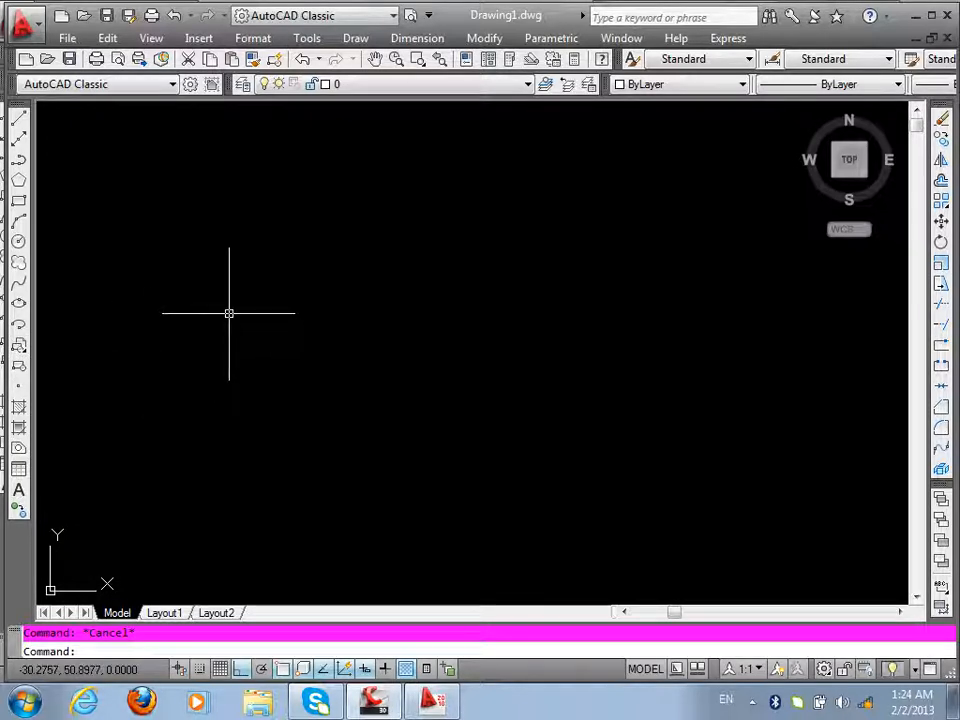
type("el")
key("Return")
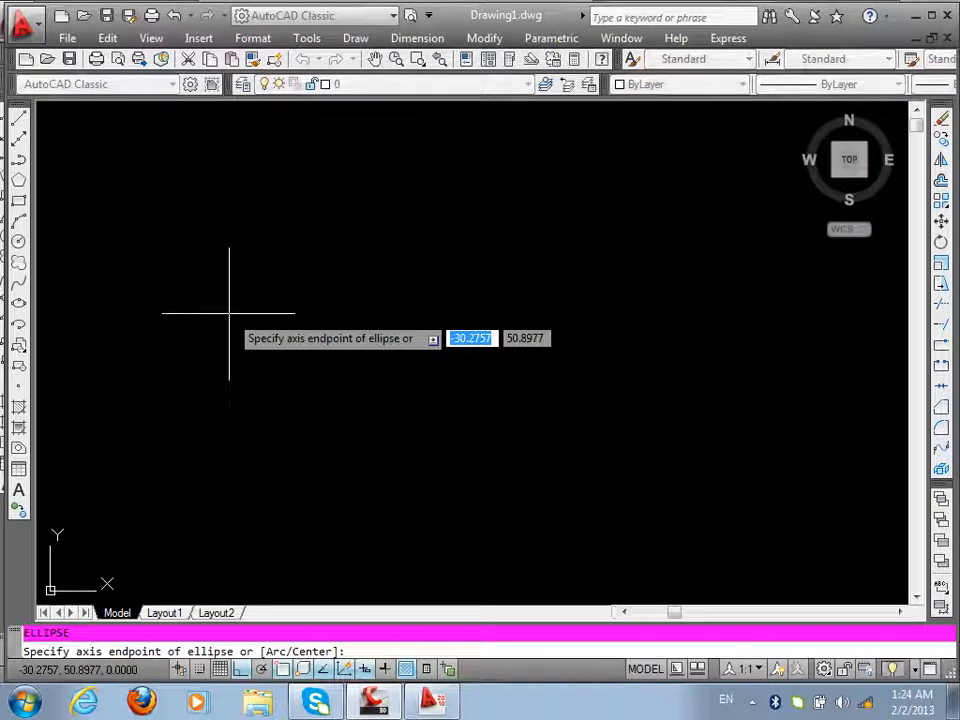
type("a")
key("Return")
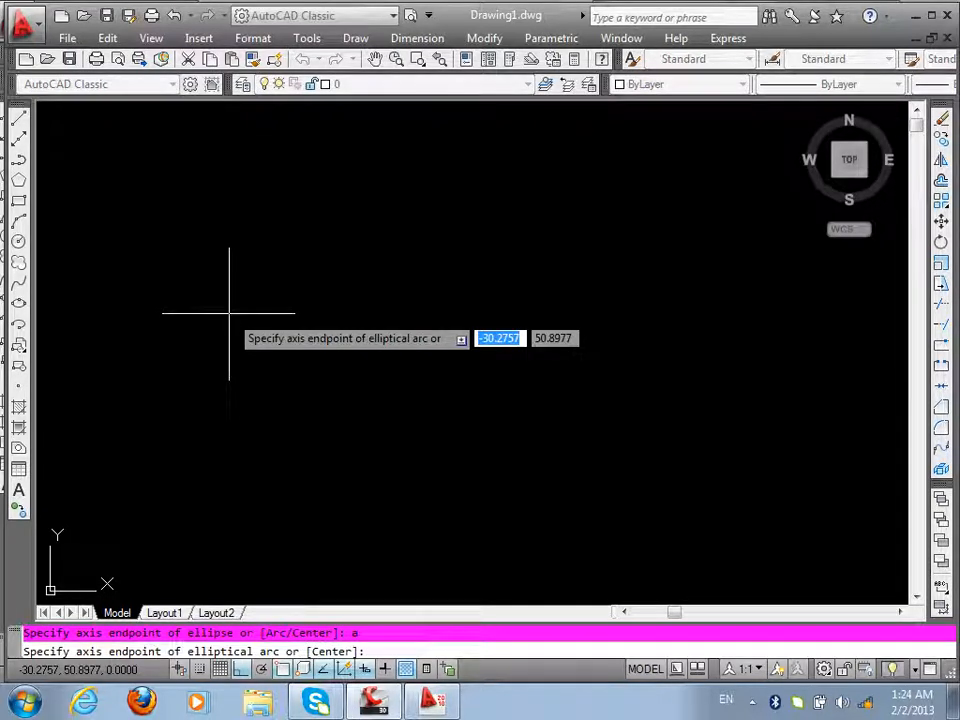
key("Escape")
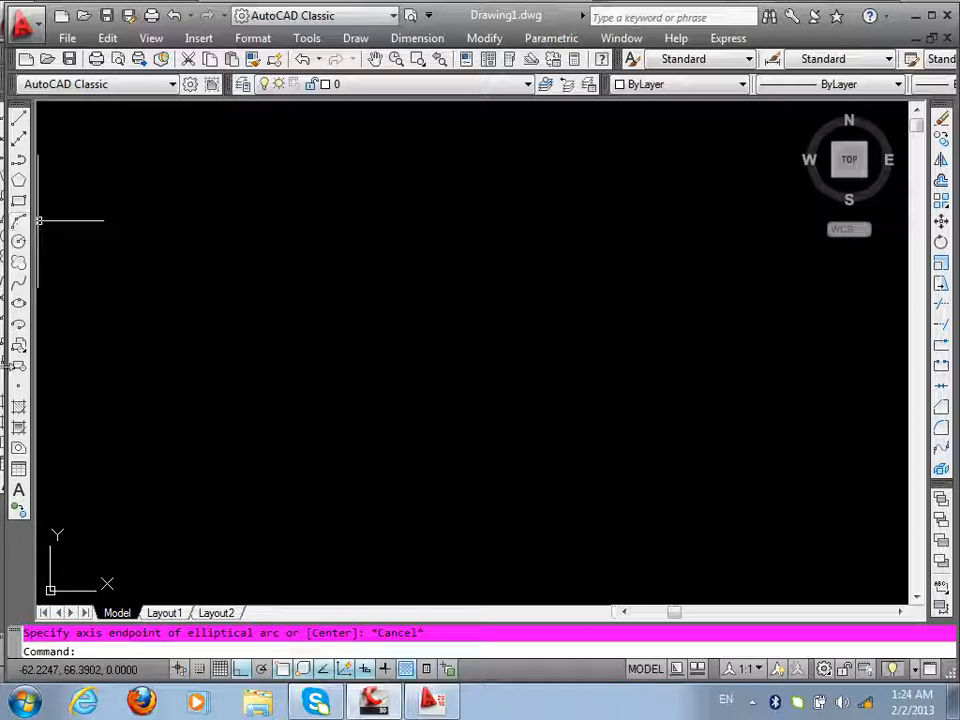
left_click(18, 326)
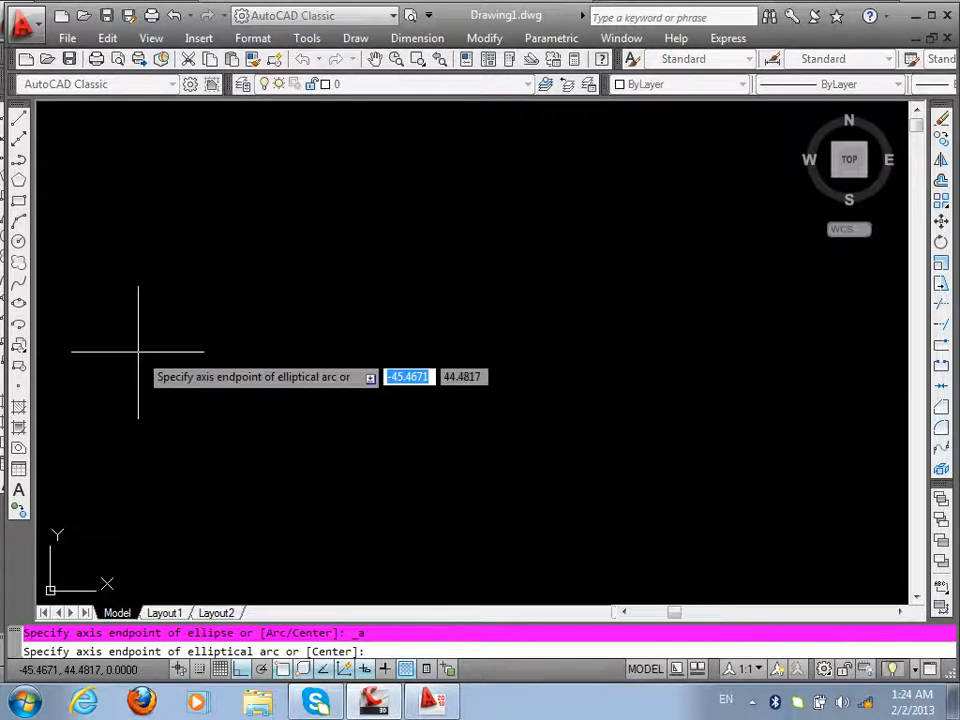
key("Escape")
type("el")
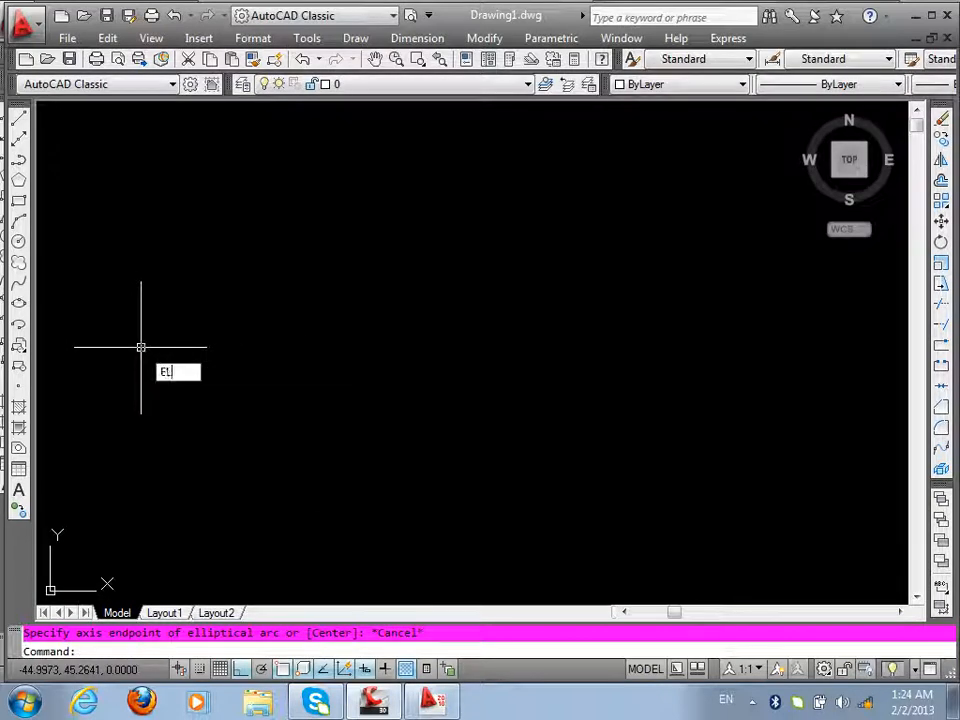
key("Return")
type("a")
key("Return")
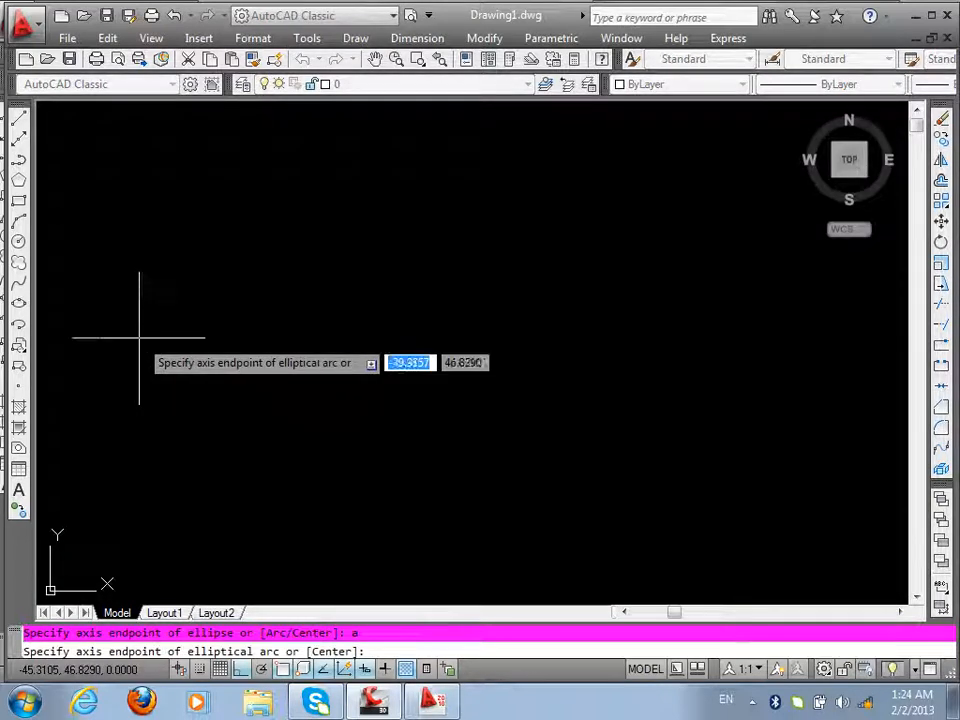
key("Escape")
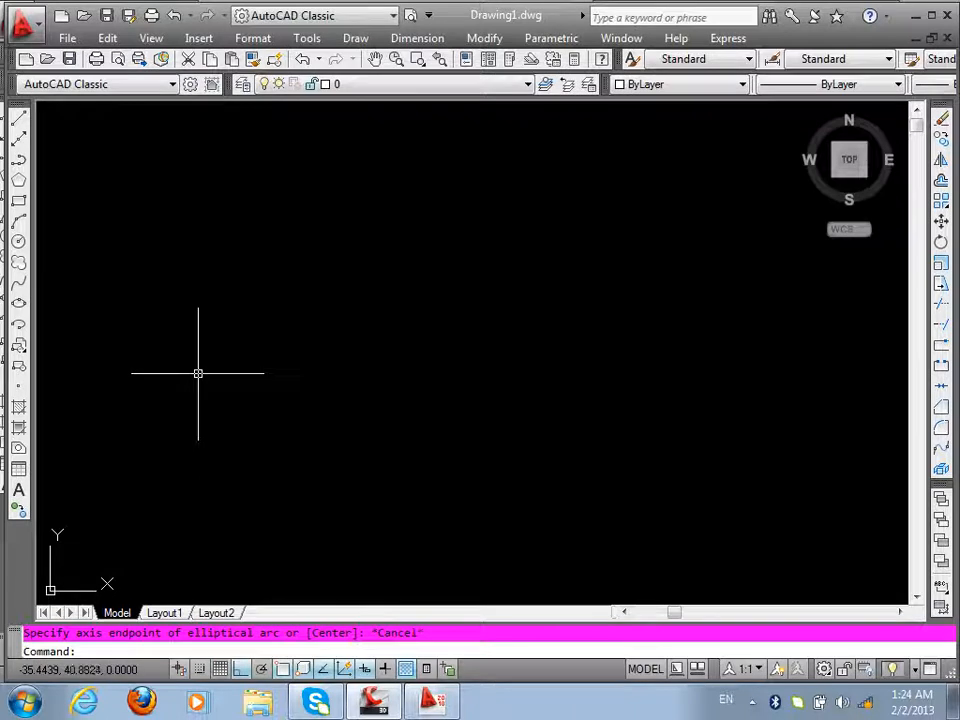
- Draw a full ellipse in the lower-left part of the drawing, defining its horizontal major axis first and then the distance to the other axis
key("Return")
left_click(220, 430)
left_click(435, 430)
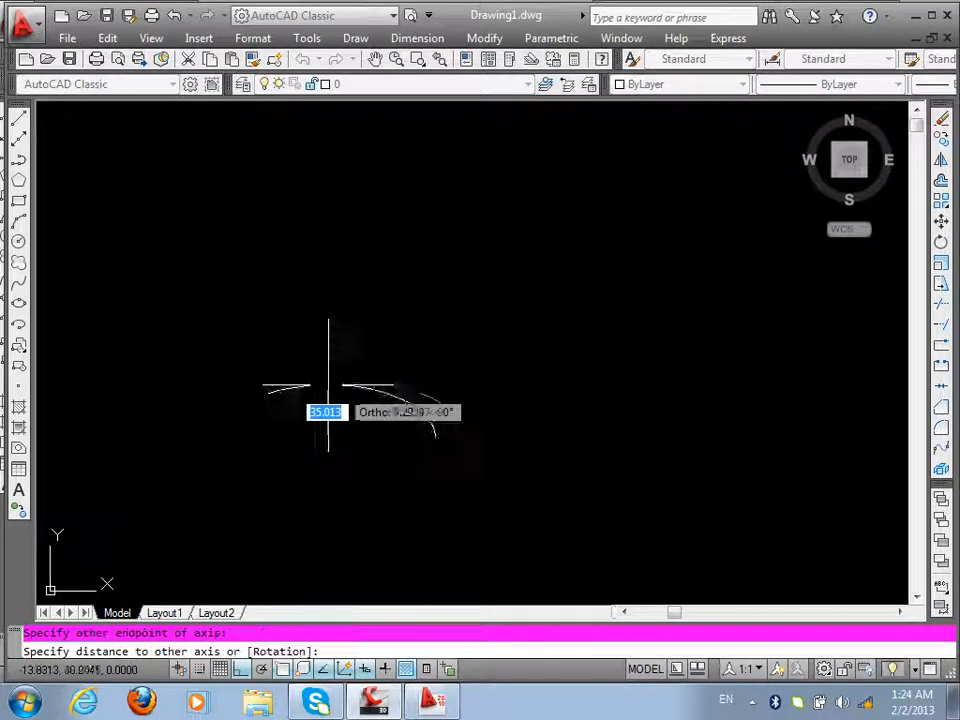
left_click(342, 371)
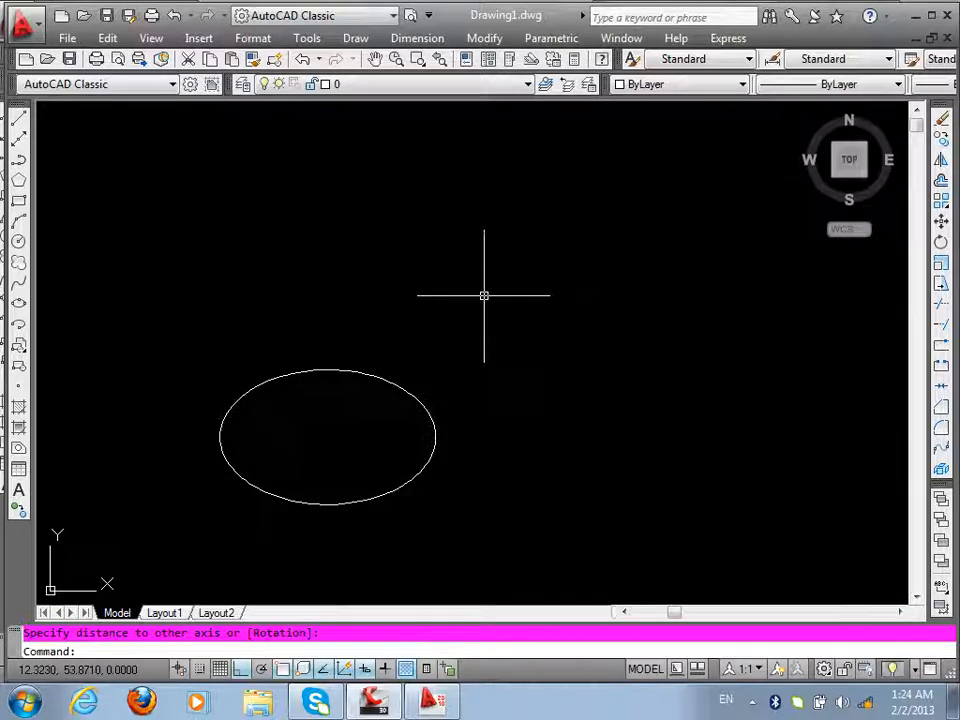
- Draw an elliptical arc to the upper right of the ellipse from a vertical axis, with Ortho off, start angle 0 and end angle 270
left_click(19, 322)
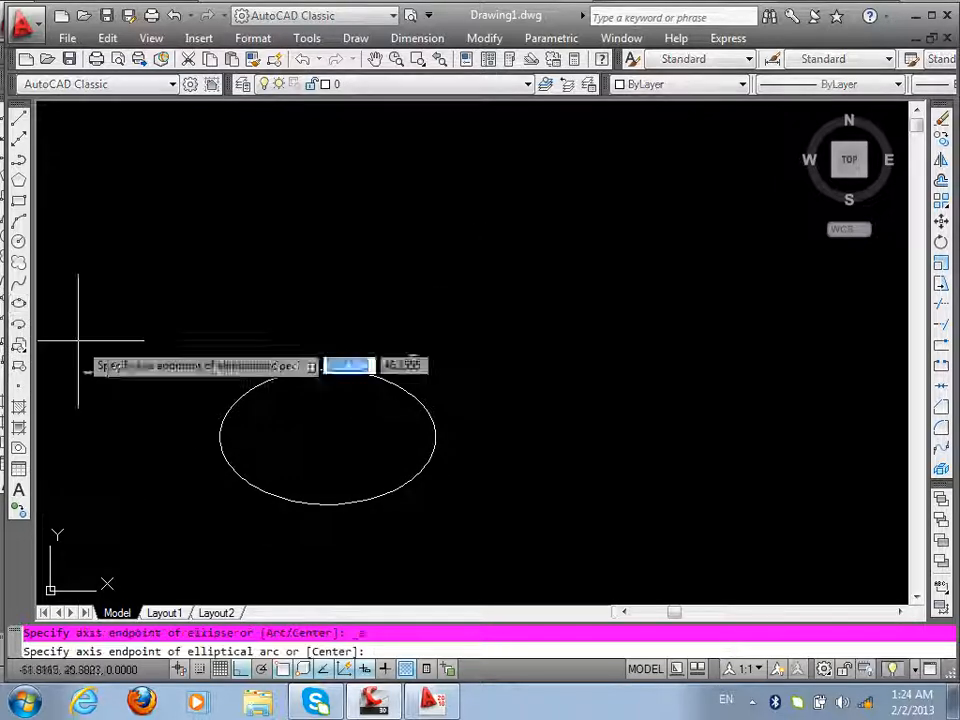
left_click(541, 410)
left_click(540, 289)
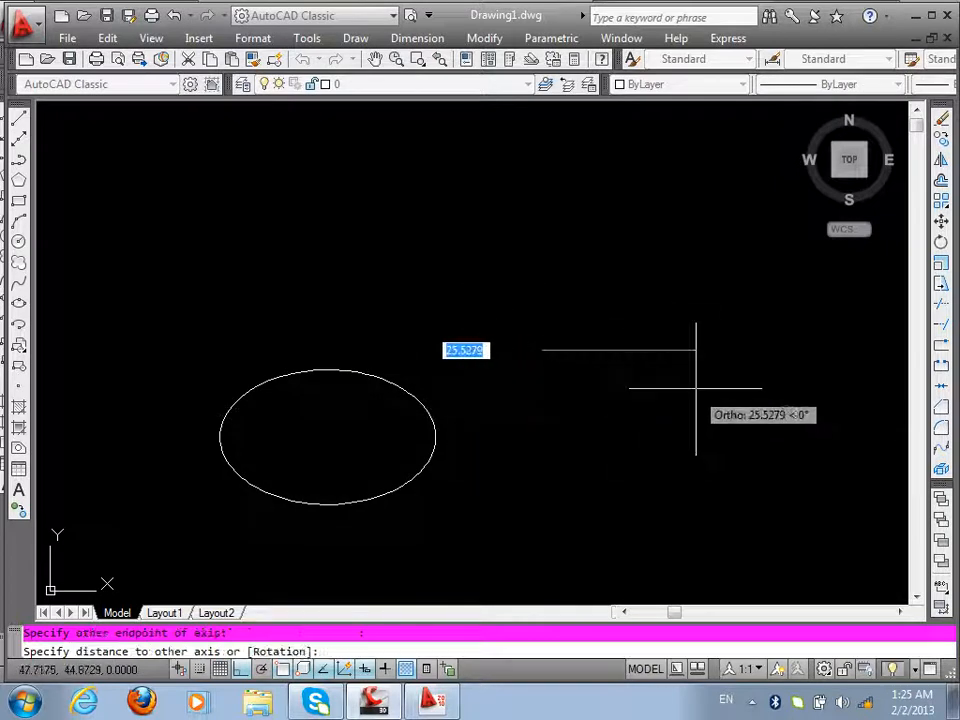
left_click(713, 356)
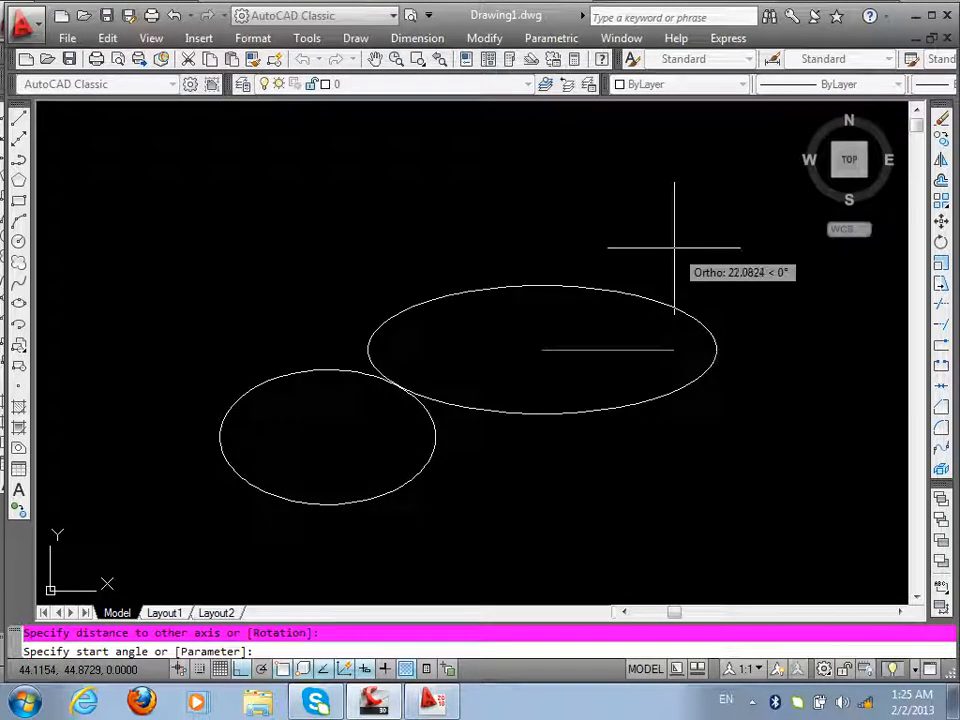
key("F8")
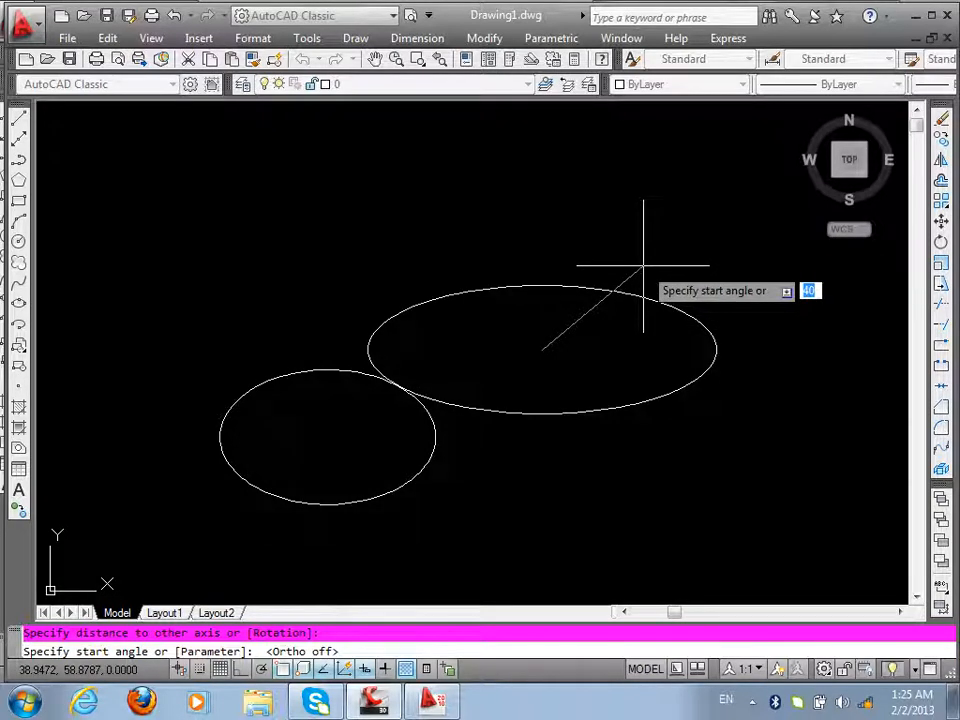
type("0")
key("Return")
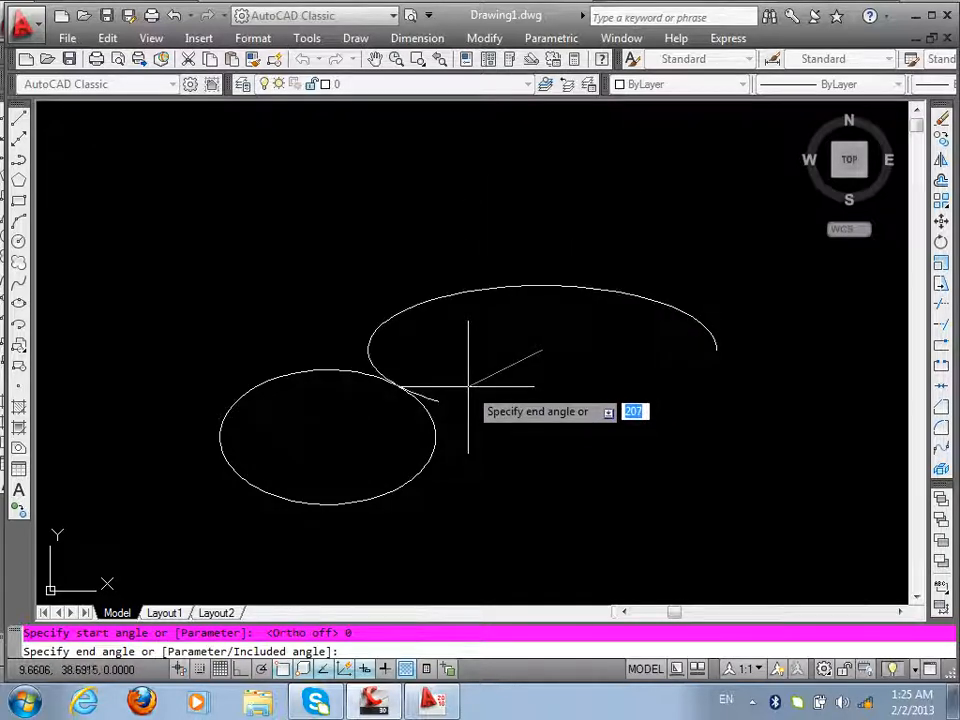
type("270")
key("Return")
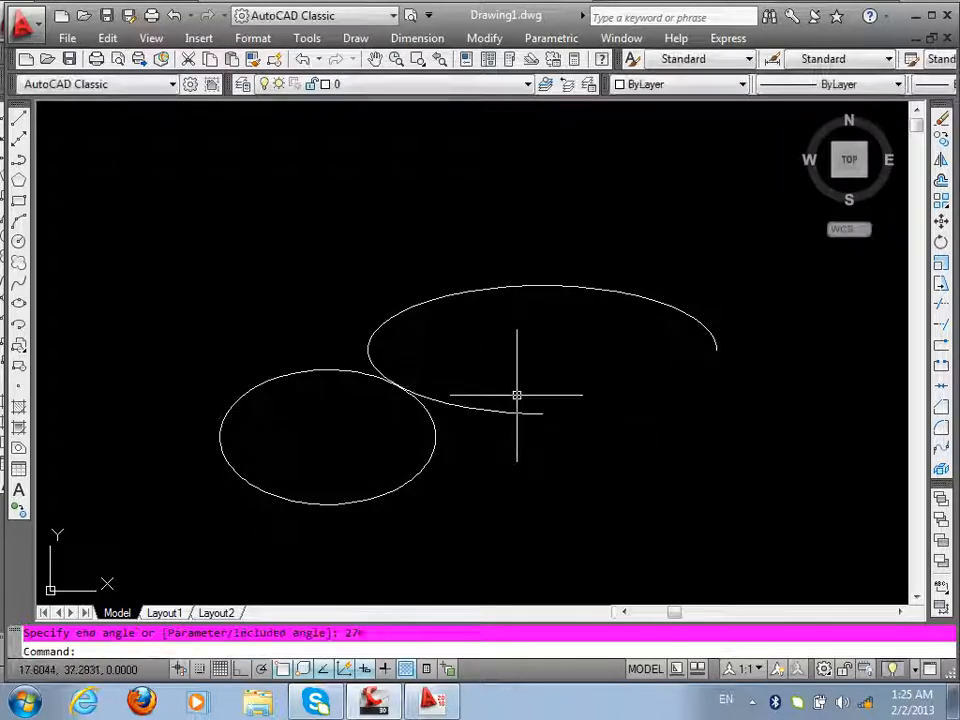
left_click(617, 292)
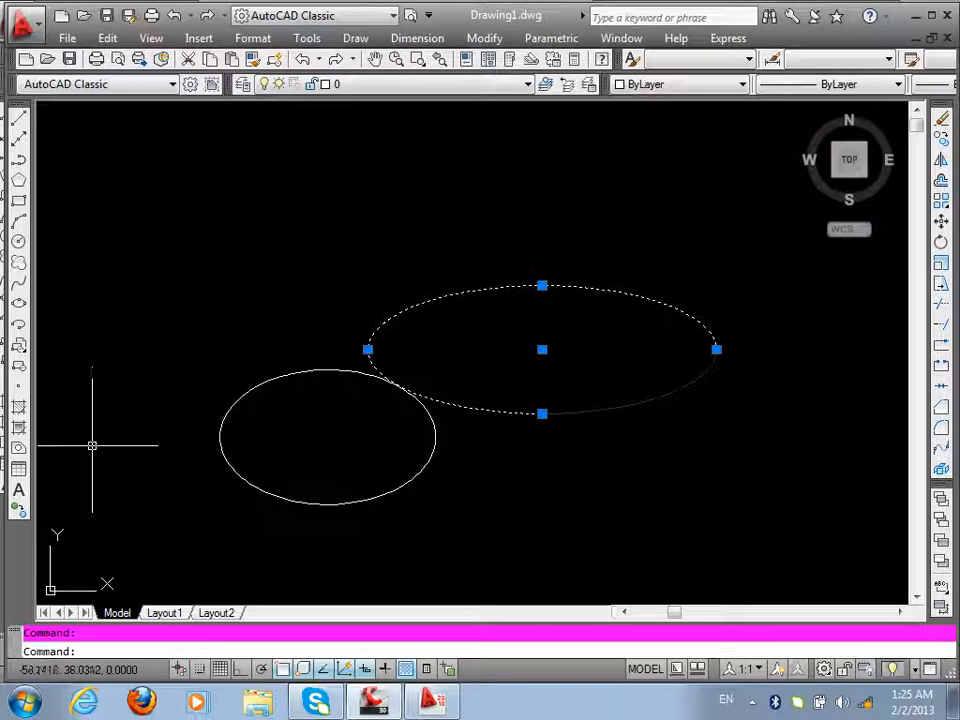
key("Escape")
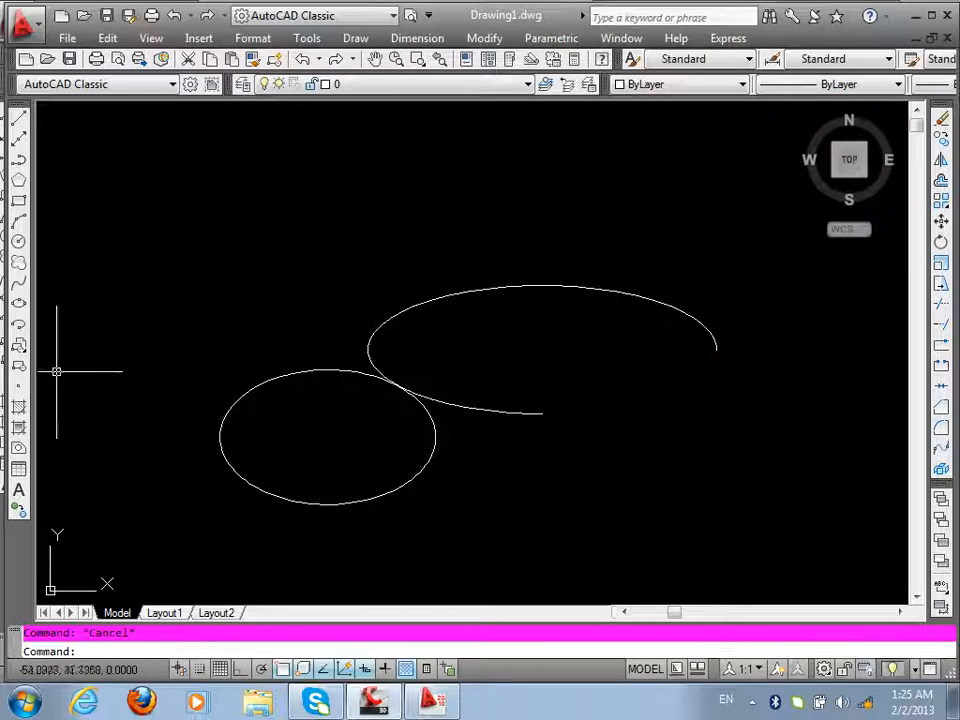
- Draw a wide elliptical arc above the ellipse from a short vertical axis, with start angle 45 and end angle 190
left_click(20, 326)
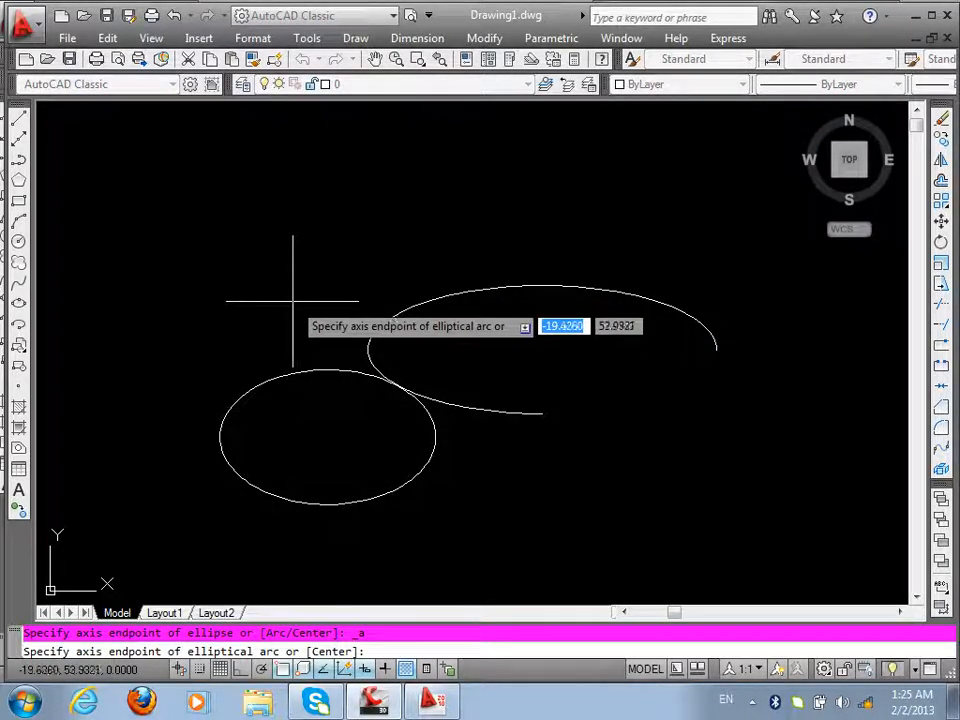
left_click(293, 300)
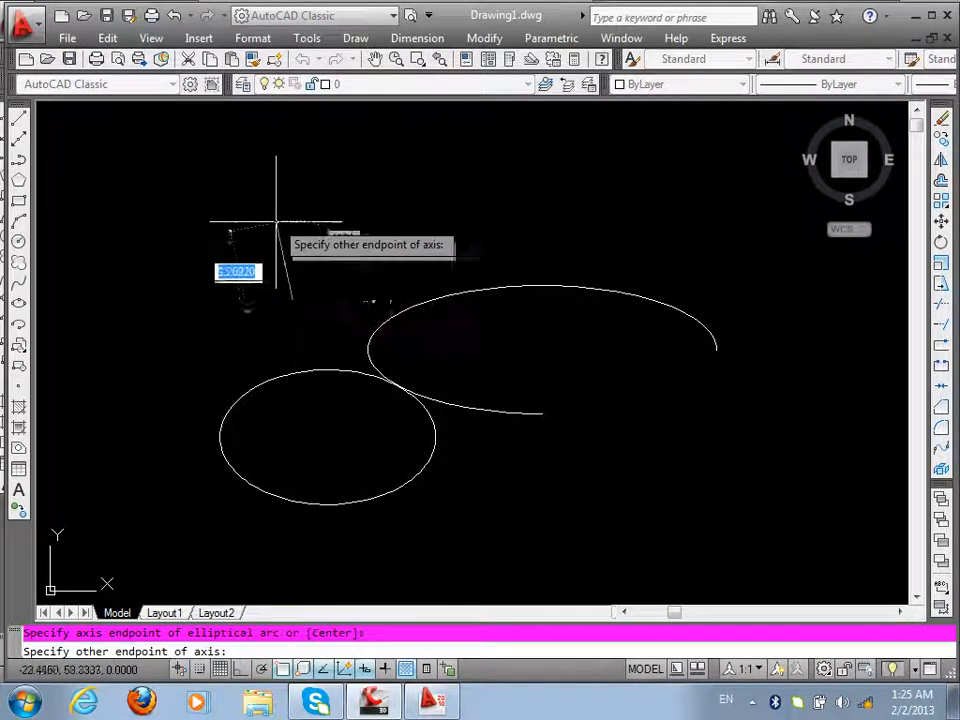
left_click(292, 161)
left_click(572, 212)
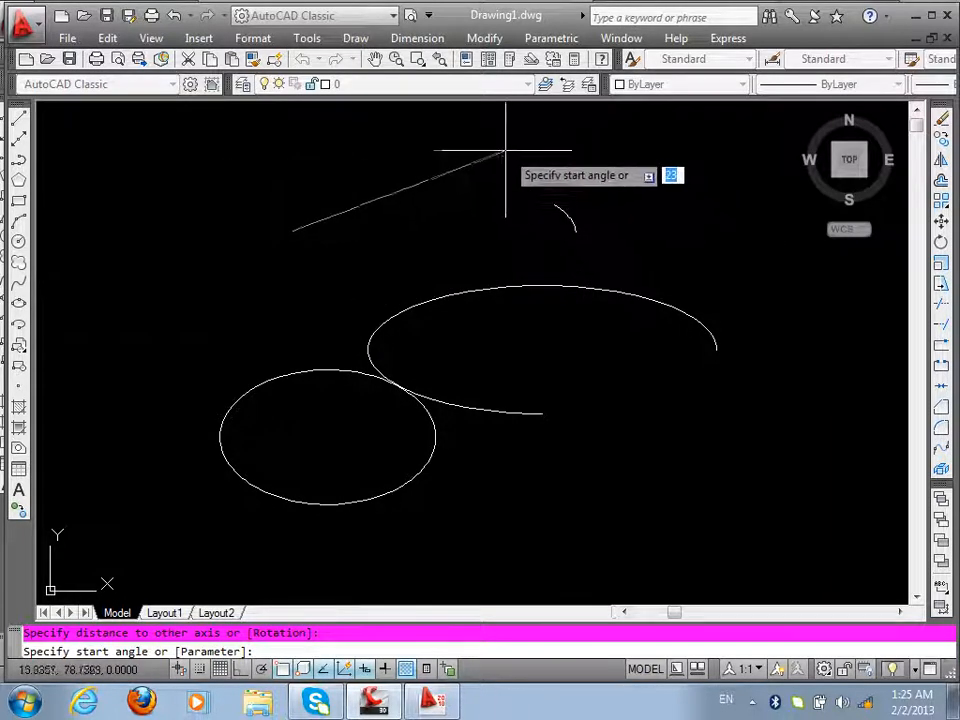
type("45")
key("Return")
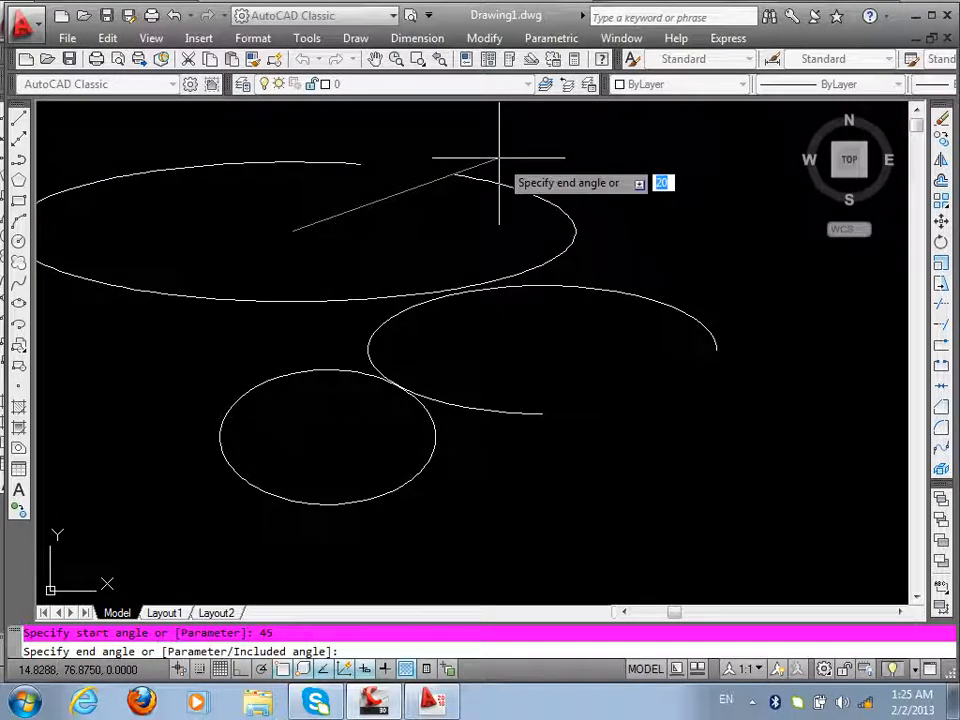
type("190")
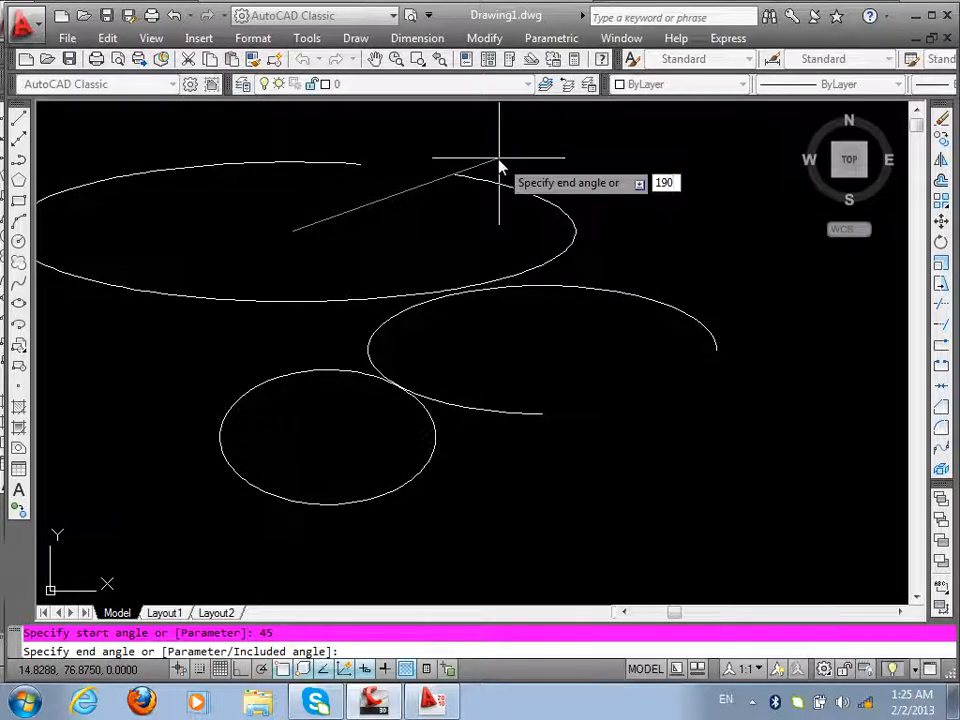
key("Return")
- Inspect the extent of the wide elliptical arc and erase all objects in the drawing
left_click(332, 160)
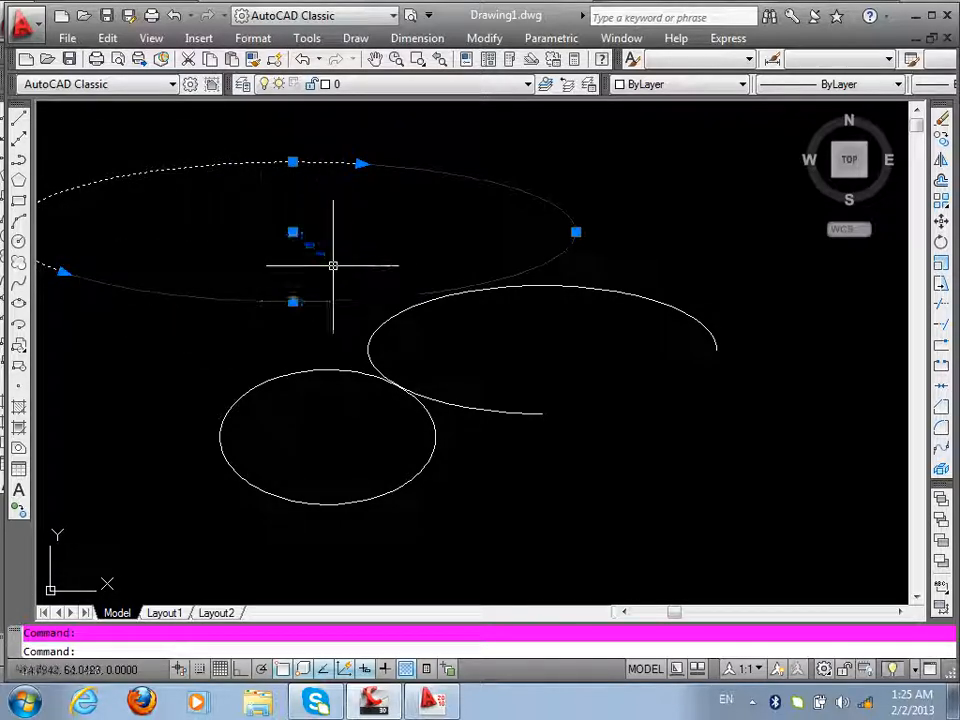
scroll(375, 282, "up", 3)
scroll(375, 285, "down", 3)
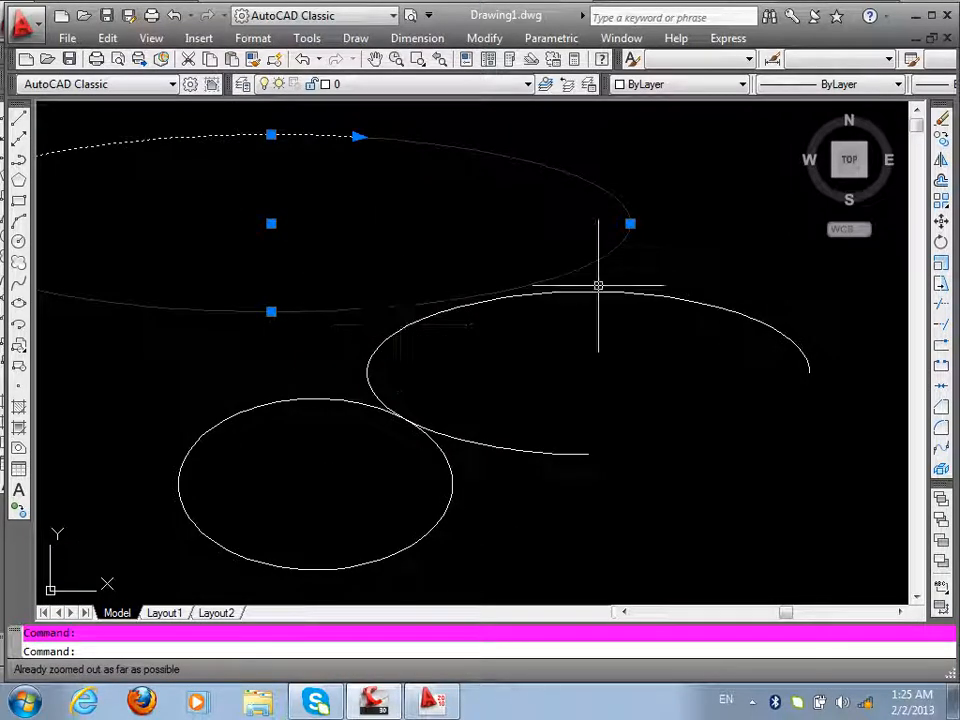
key("ctrl+a")
key("Delete")
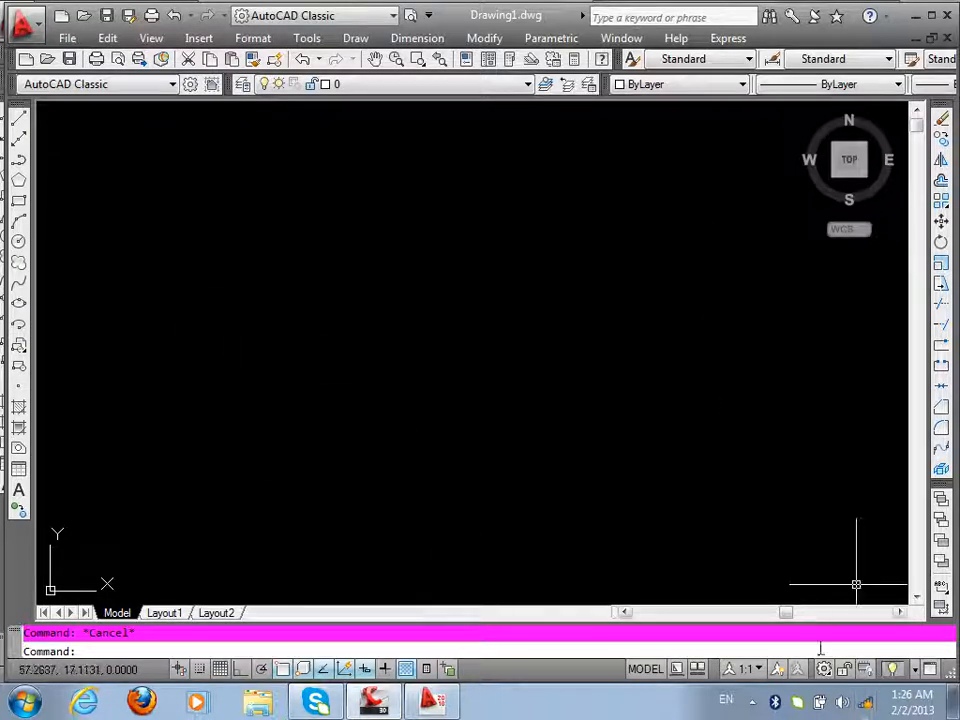
left_click(752, 702)
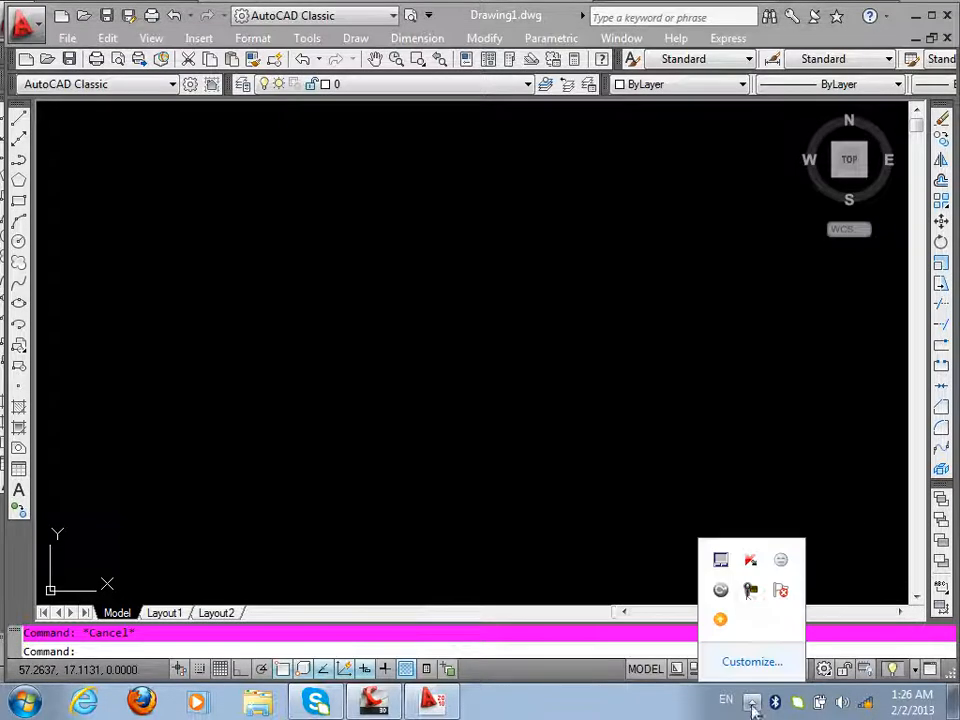
left_click(750, 590)
left_click_drag(686, 556, 602, 408)
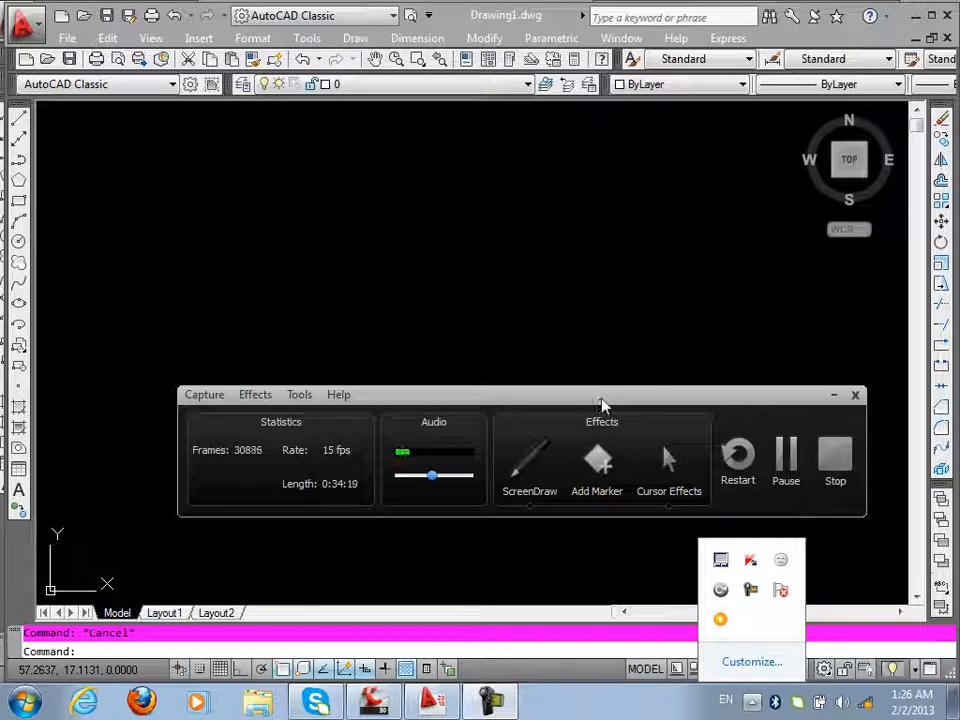